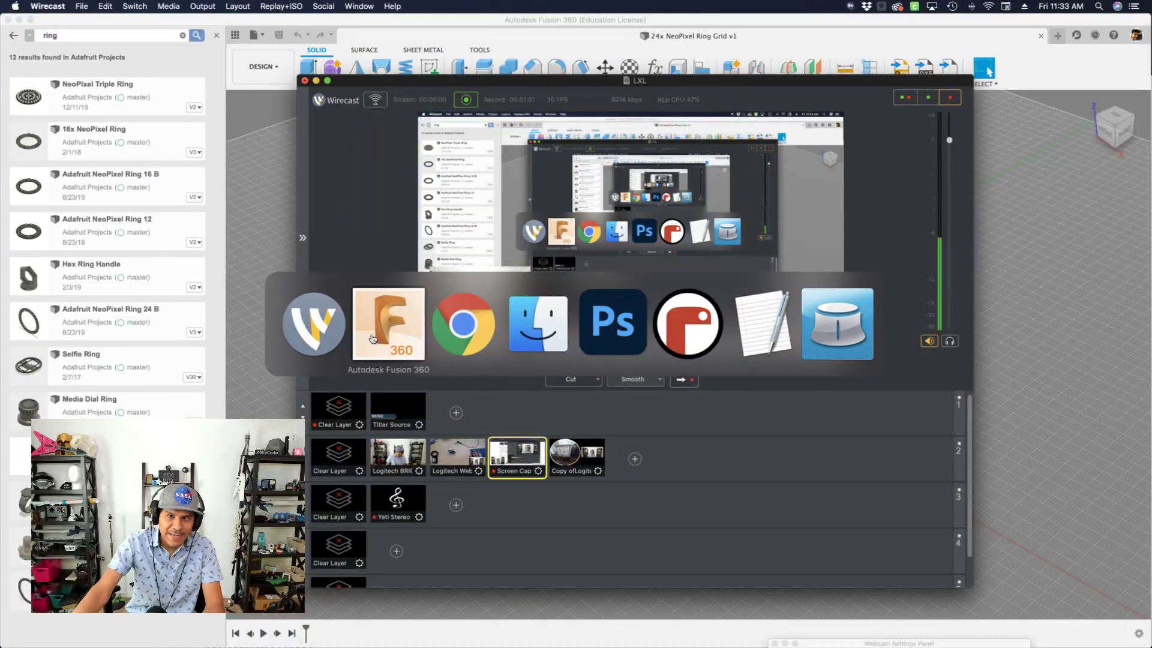
# Step: Take the Wirecast Screen Cap shot live to show the NeoPixel Ring 24 product page
pyautogui.click(447, 340)
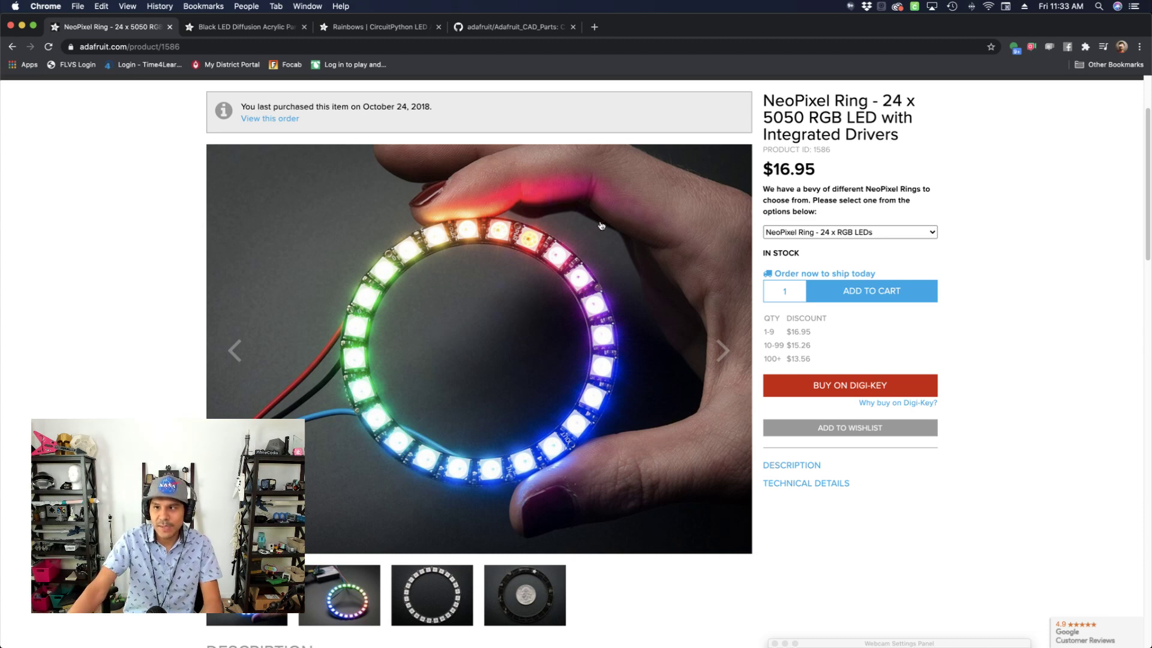
# Step: Check the NeoPixel Ring variant options, keeping 24 x RGB LEDs selected
pyautogui.click(820, 237)
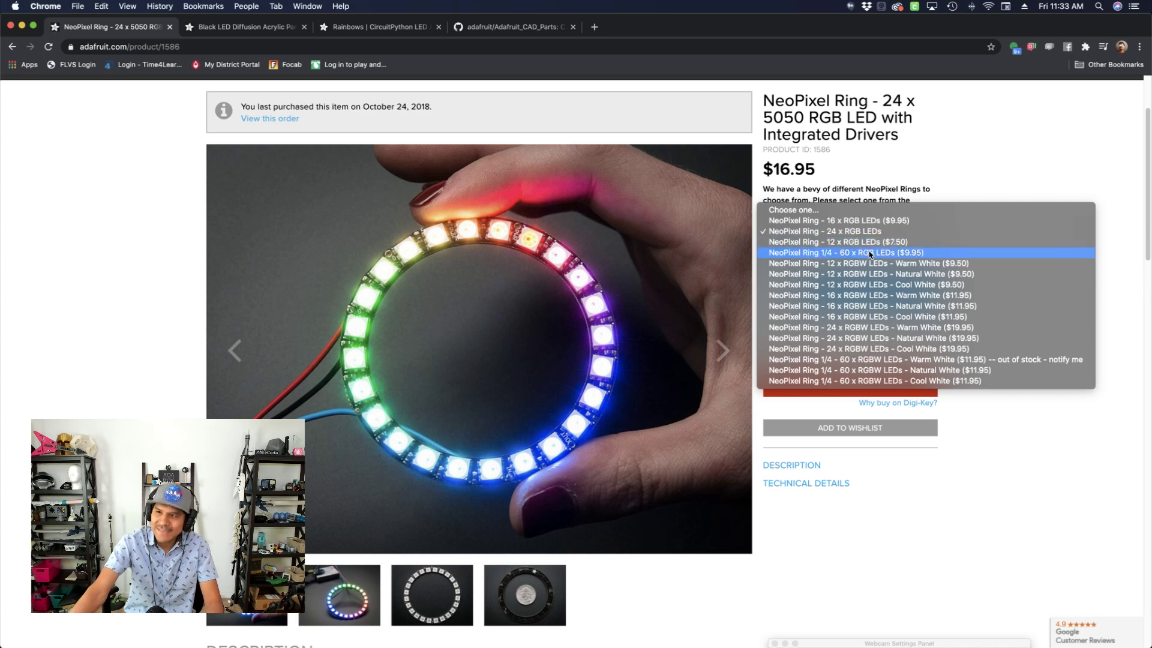
pyautogui.click(933, 174)
pyautogui.scroll(3, 599, 277)
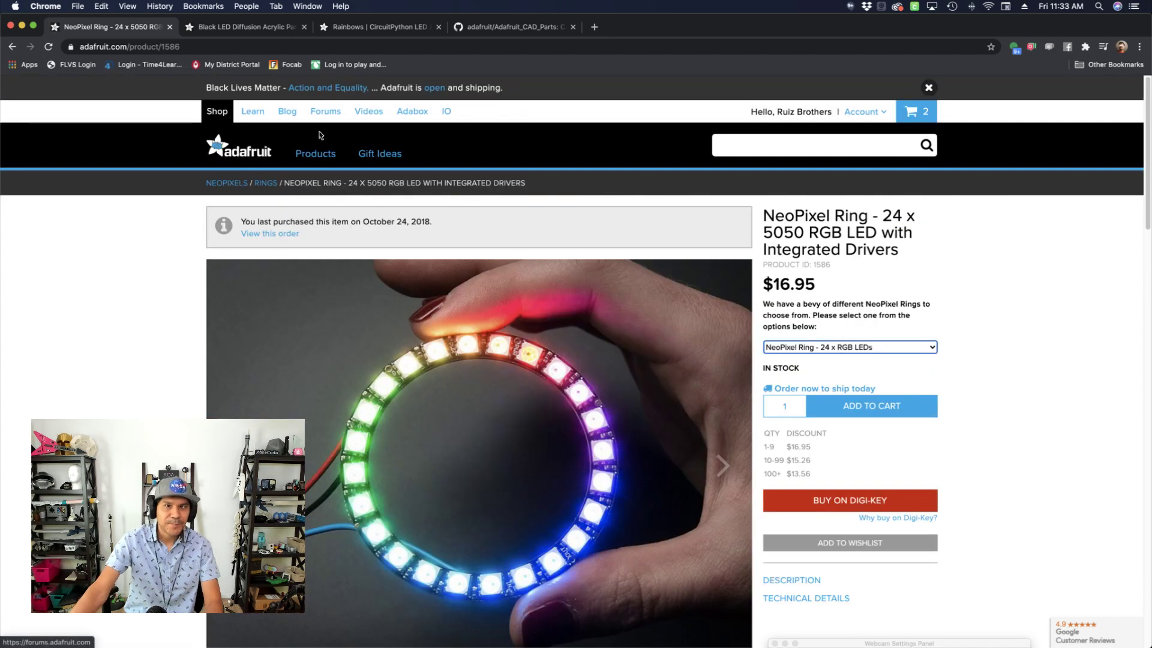
# Step: Switch to the Black LED Diffusion Acrylic Panel 12" x 12" page and scroll its description
pyautogui.click(251, 27)
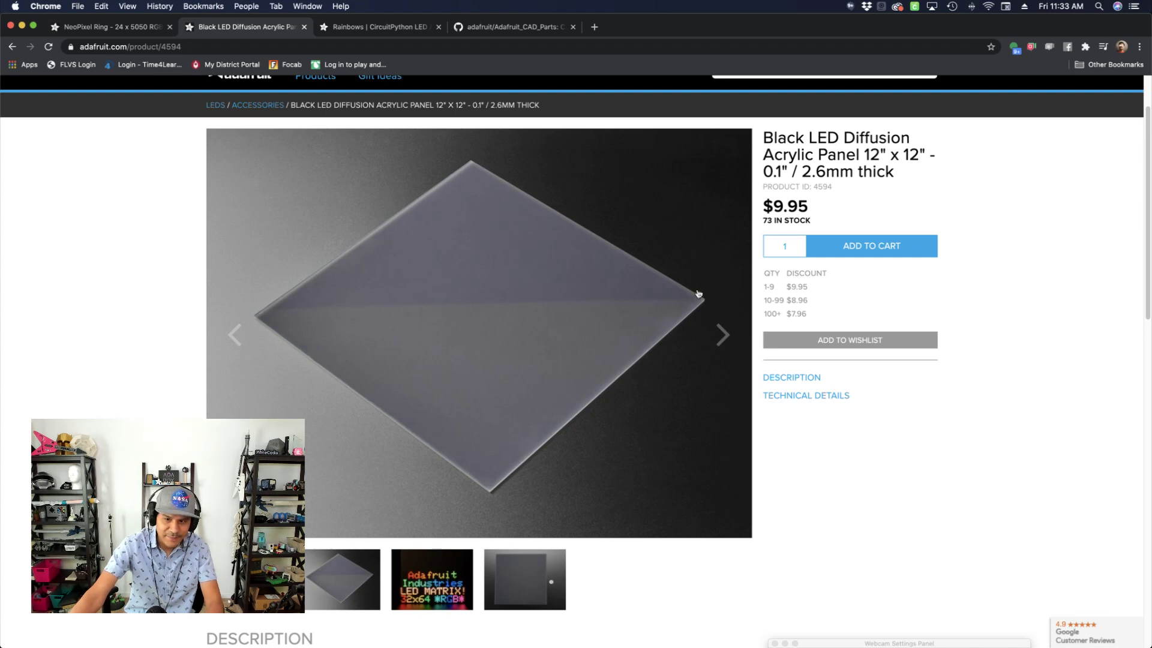
pyautogui.scroll(-3, 625, 318)
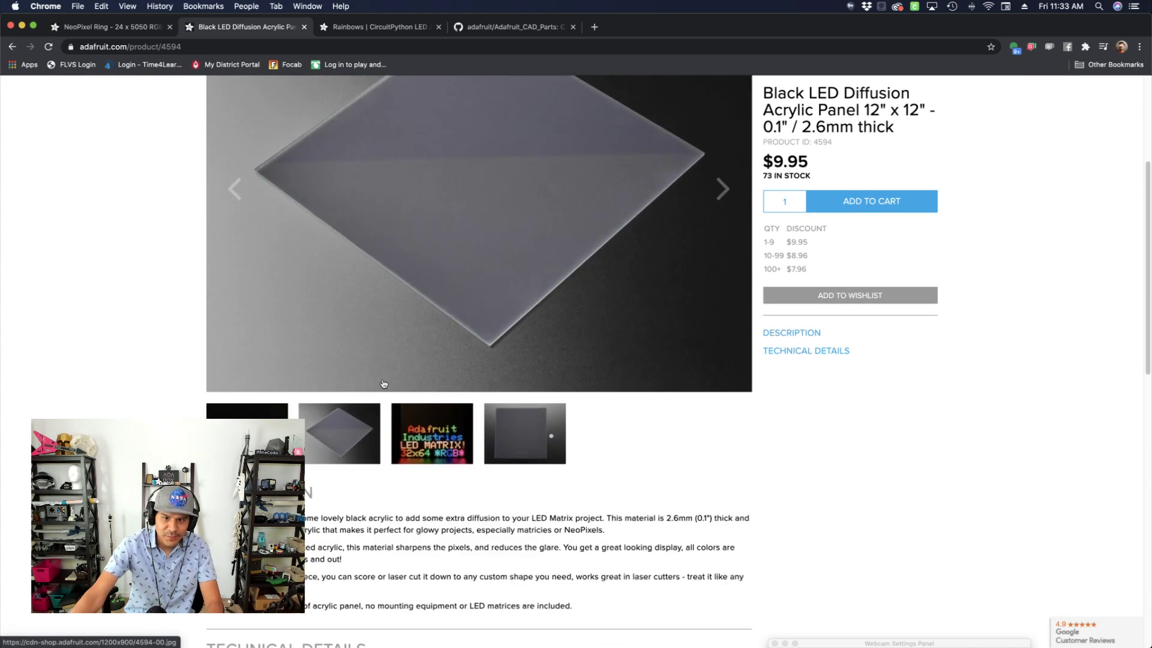
pyautogui.scroll(1, 339, 427)
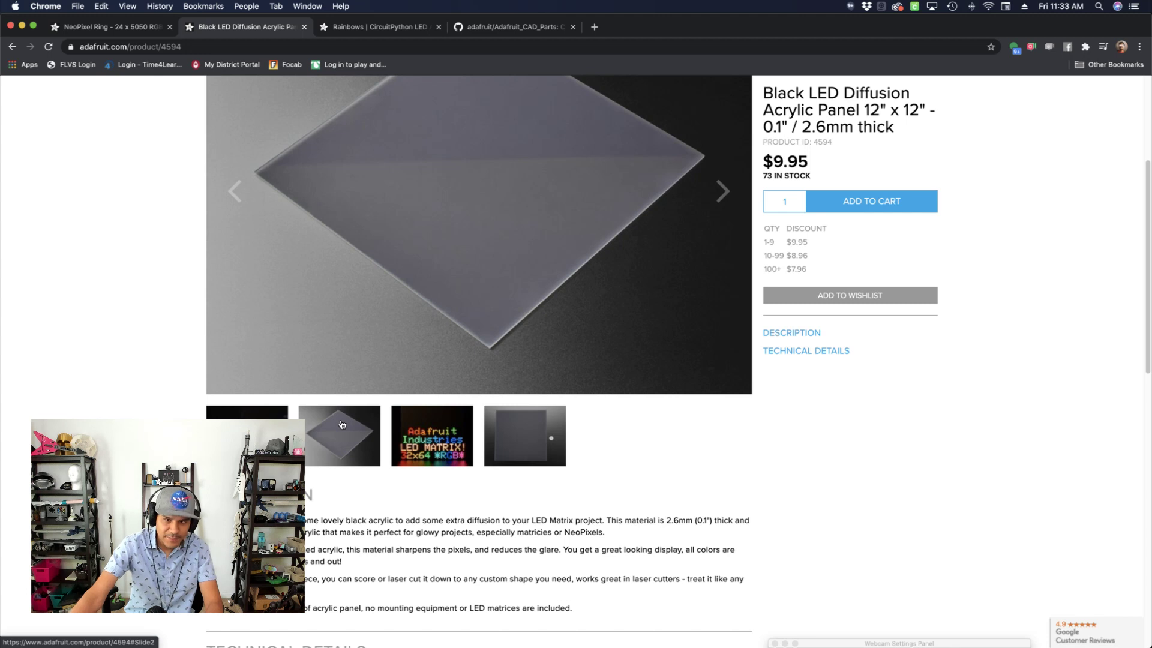
pyautogui.scroll(2, 342, 427)
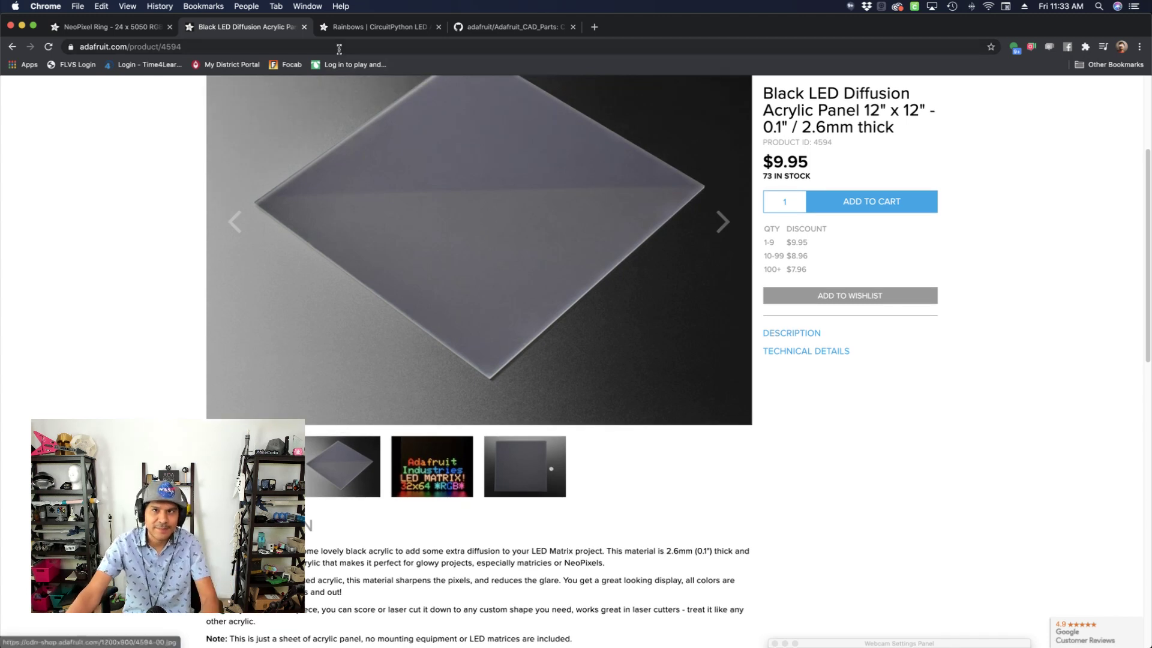
pyautogui.scroll(2, 343, 180)
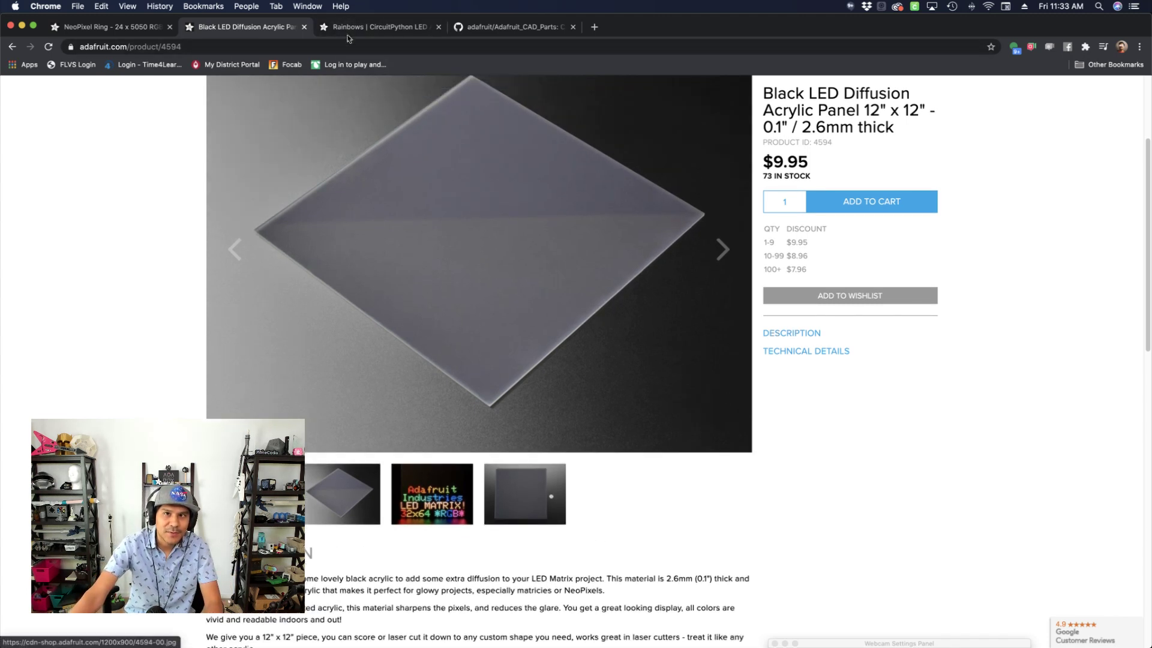
# Step: Scroll through the Full Example Code in the CircuitPython Rainbows animation guide
pyautogui.click(386, 27)
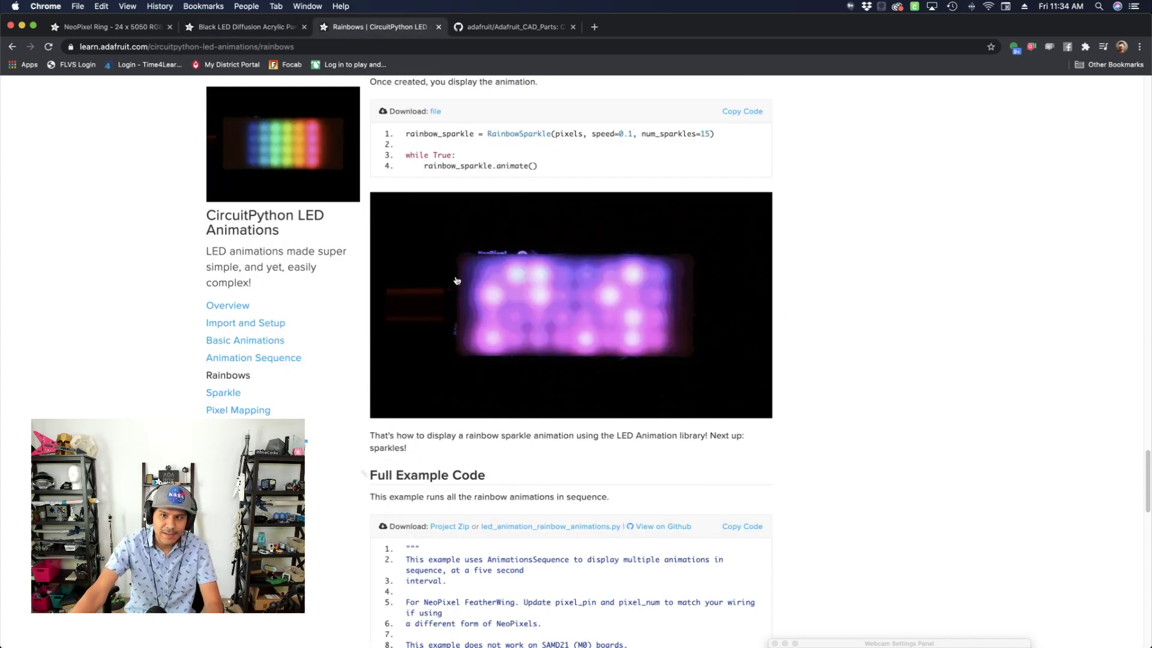
pyautogui.scroll(-1, 443, 230)
pyautogui.scroll(-5, 443, 229)
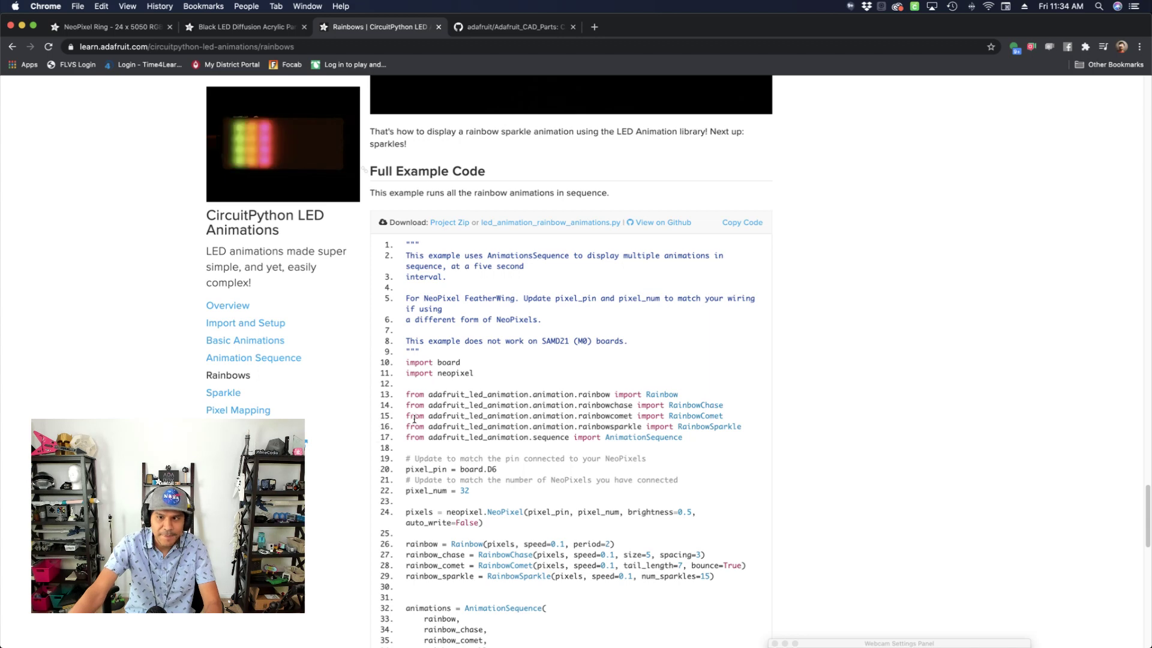
pyautogui.scroll(-3, 499, 323)
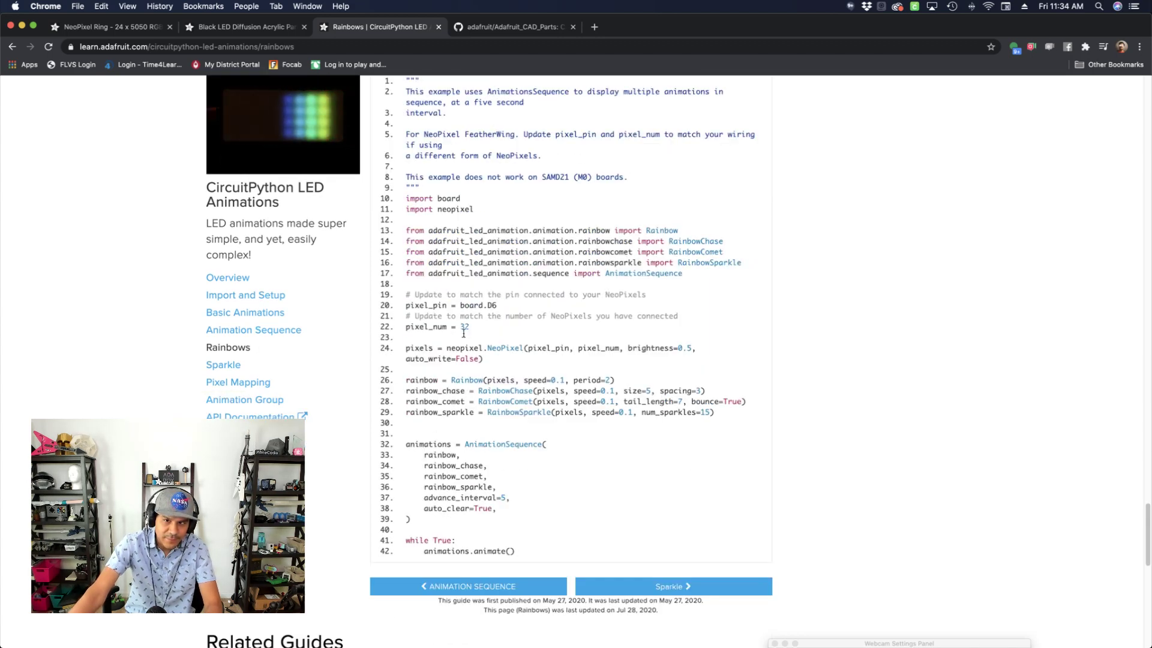
pyautogui.scroll(10, 462, 336)
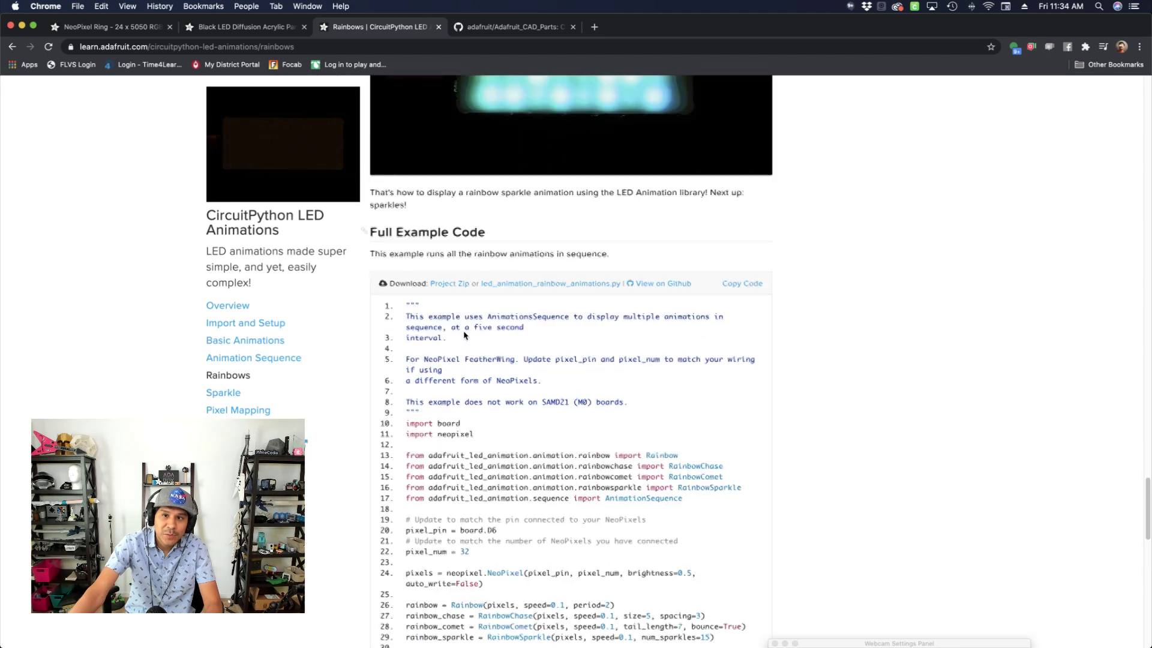
pyautogui.scroll(-3, 462, 333)
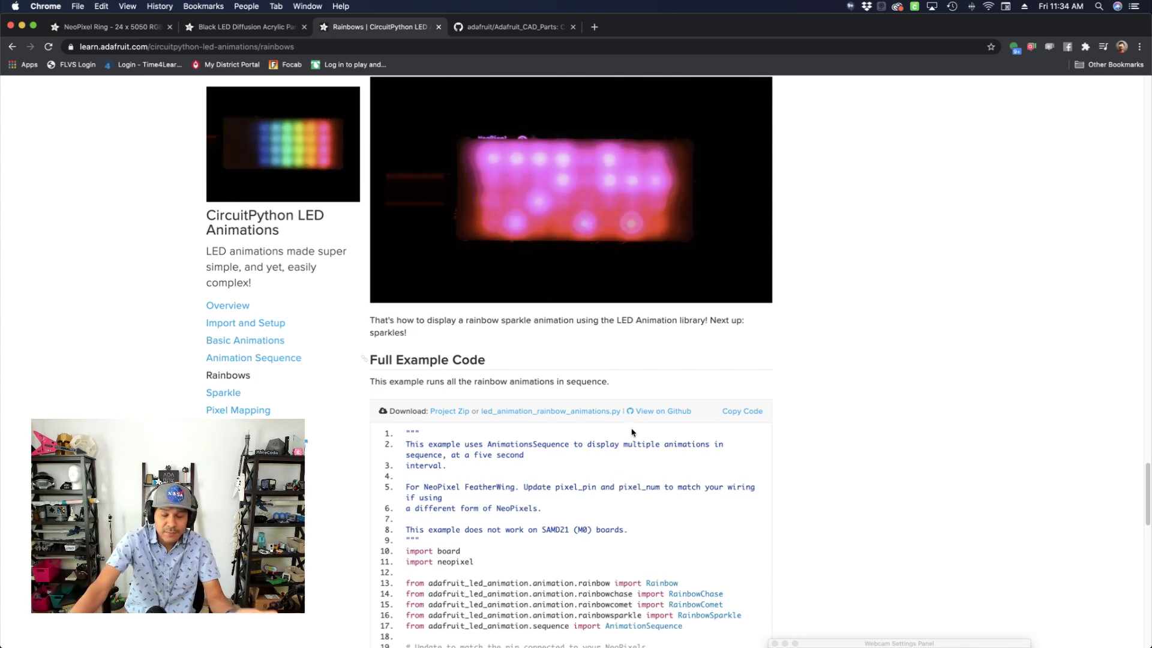
pyautogui.scroll(5, 632, 432)
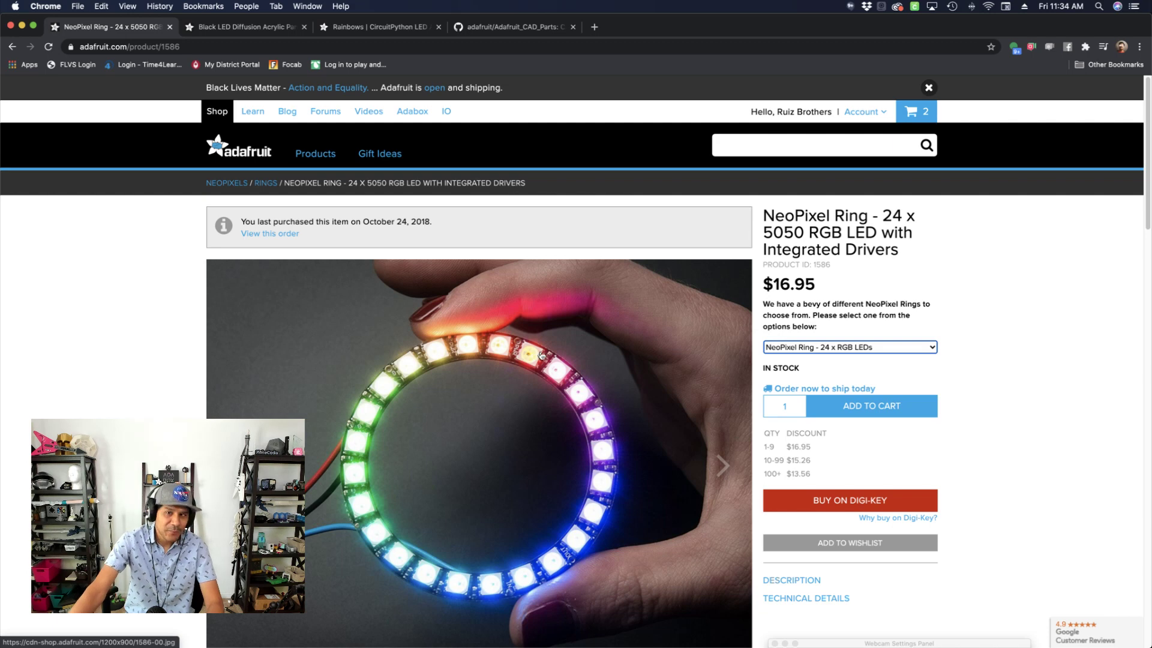
# Step: Open the Adafruit_CAD_Parts repository and scroll through its file list
pyautogui.click(489, 25)
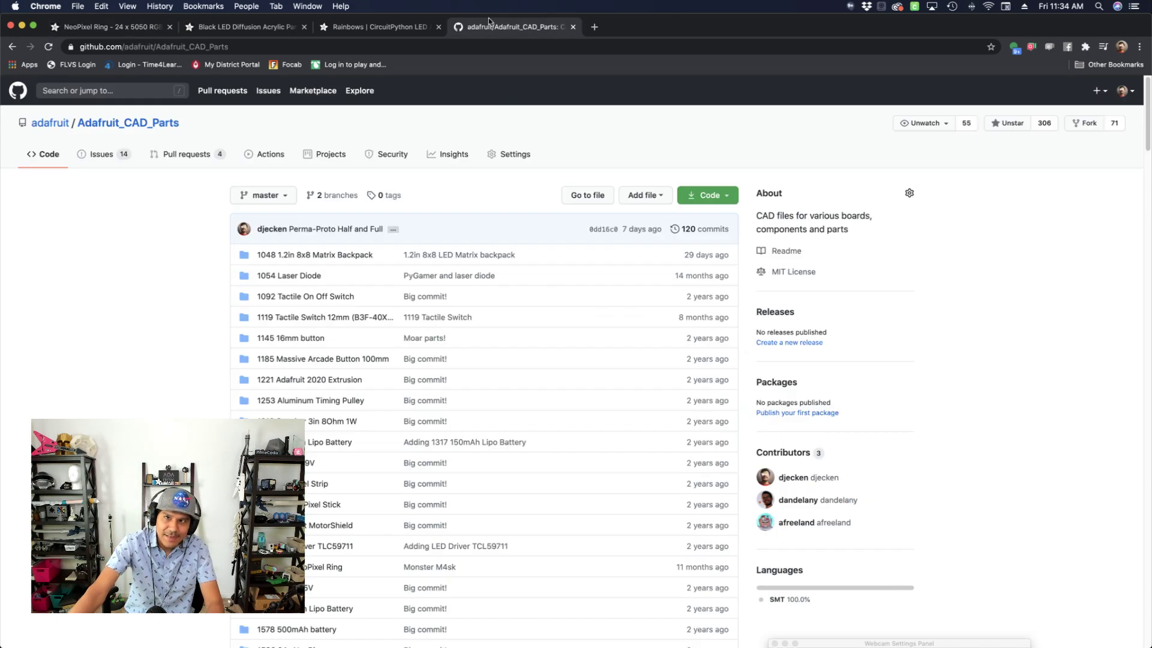
pyautogui.scroll(-10, 300, 272)
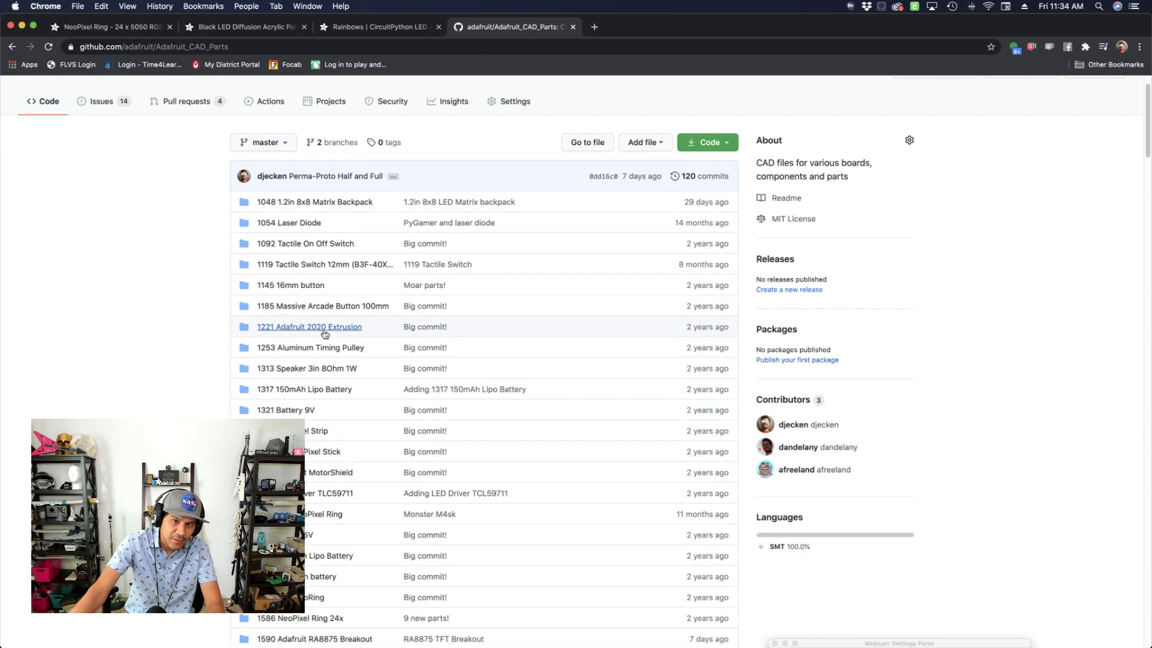
pyautogui.scroll(-10, 291, 271)
pyautogui.scroll(20, 177, 240)
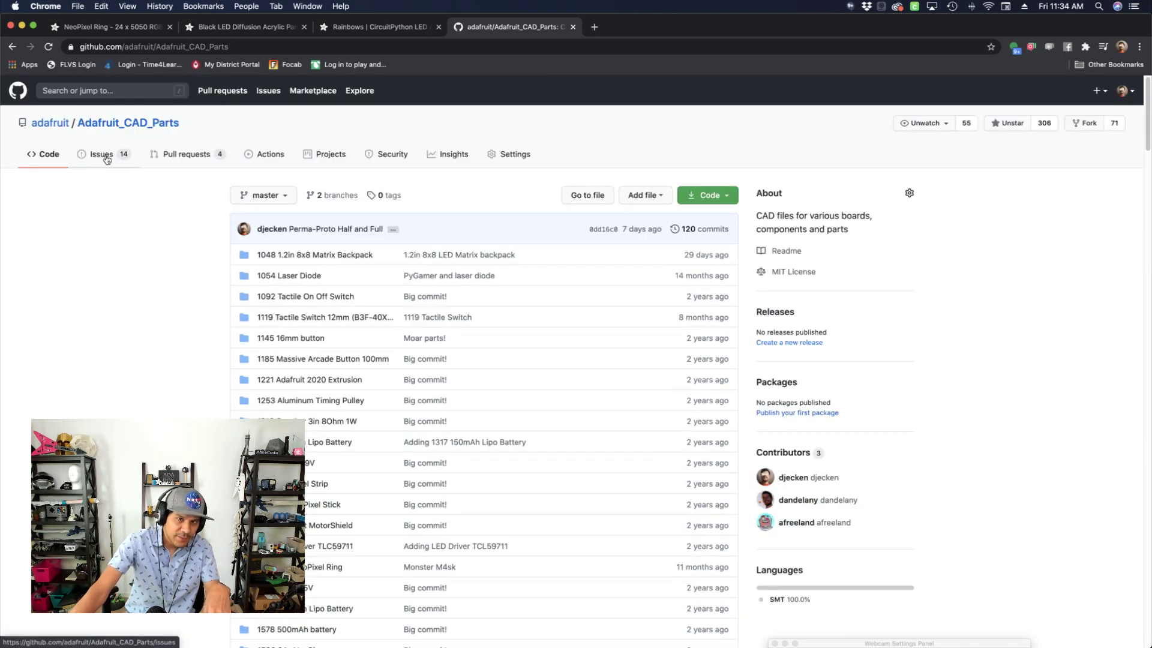
# Step: Review the repository's open issues, return to its Code view, and switch to Fusion 360
pyautogui.click(102, 154)
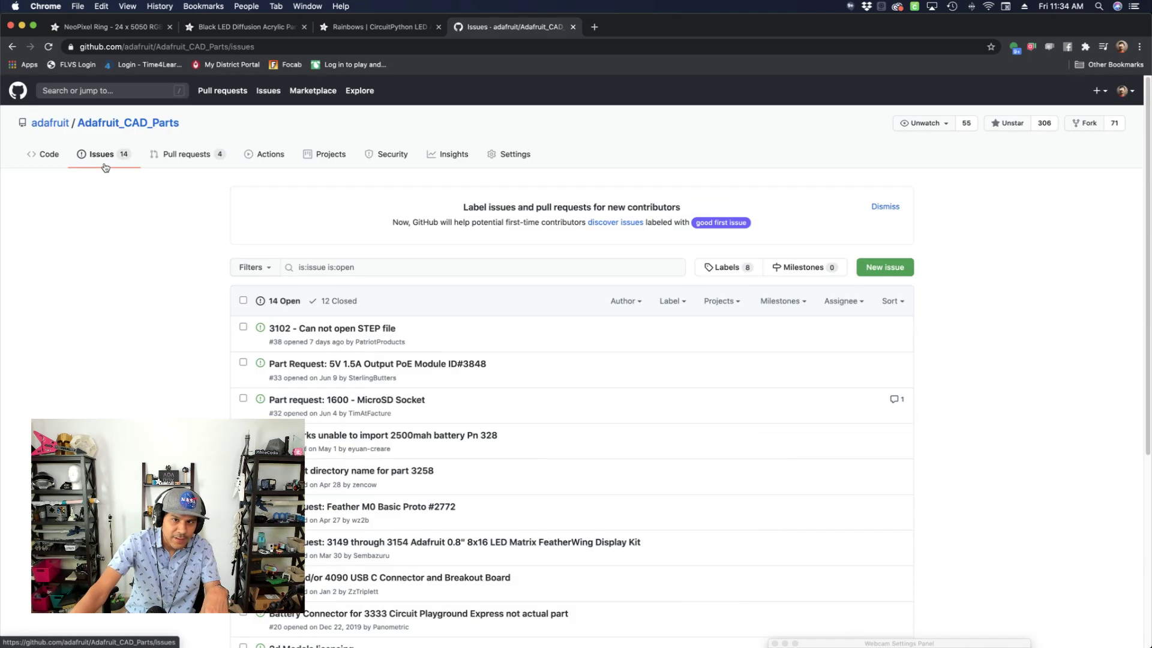
pyautogui.scroll(-10, 168, 192)
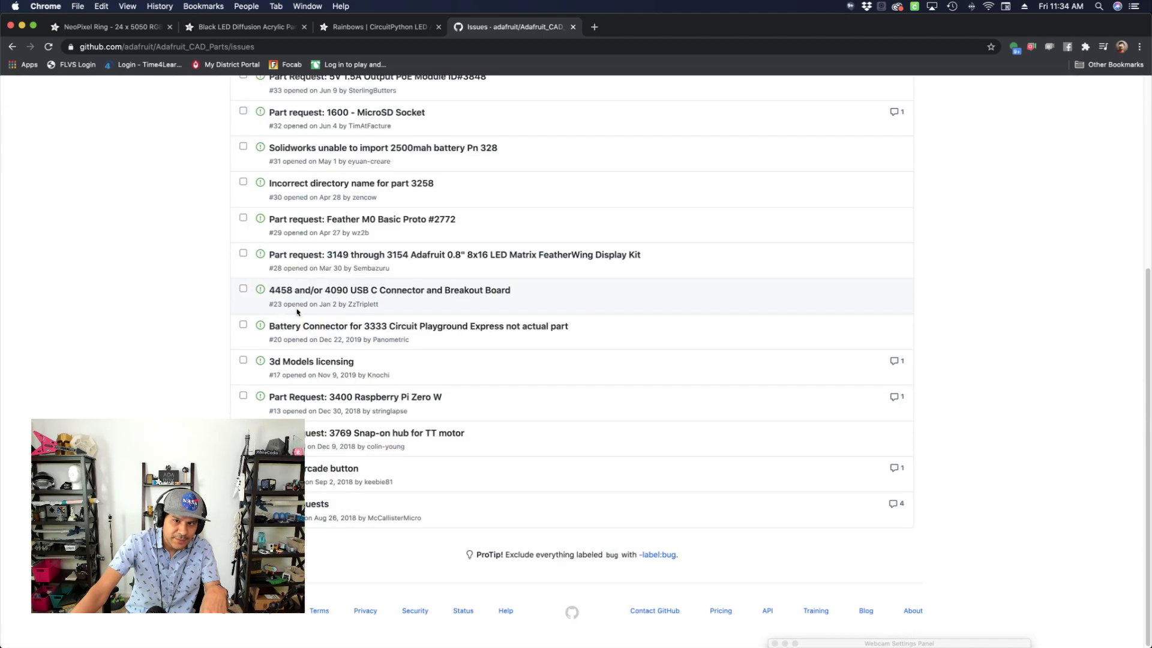
pyautogui.scroll(10, 168, 192)
pyautogui.click(54, 162)
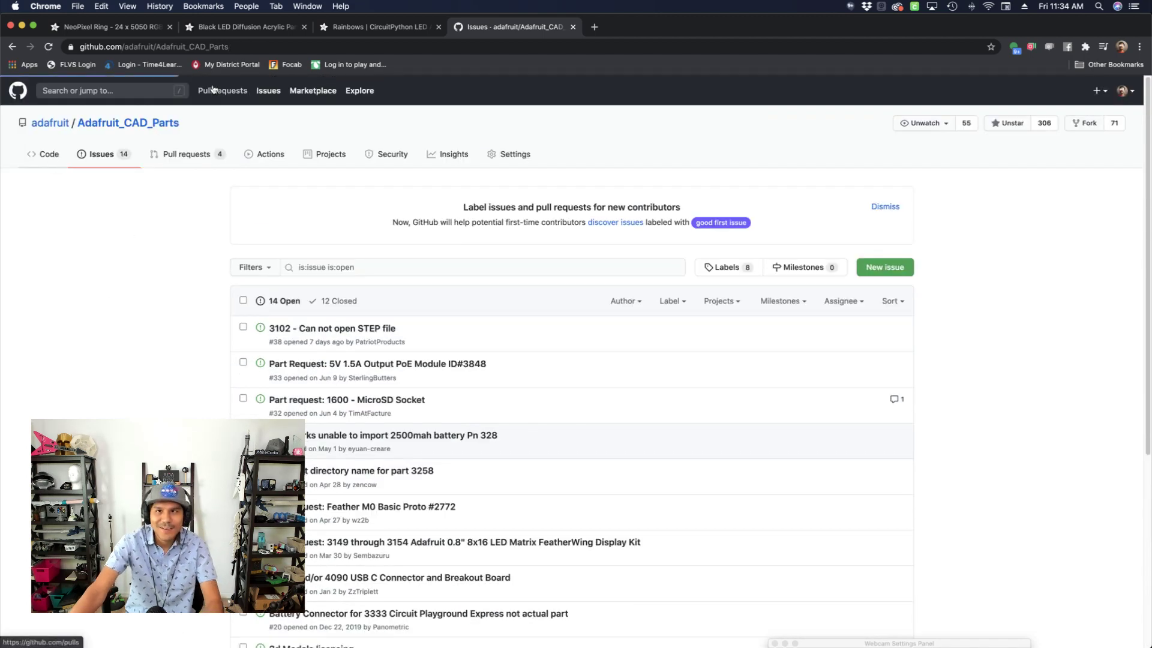
pyautogui.press('super+Tab')
pyautogui.press('super+Tab')
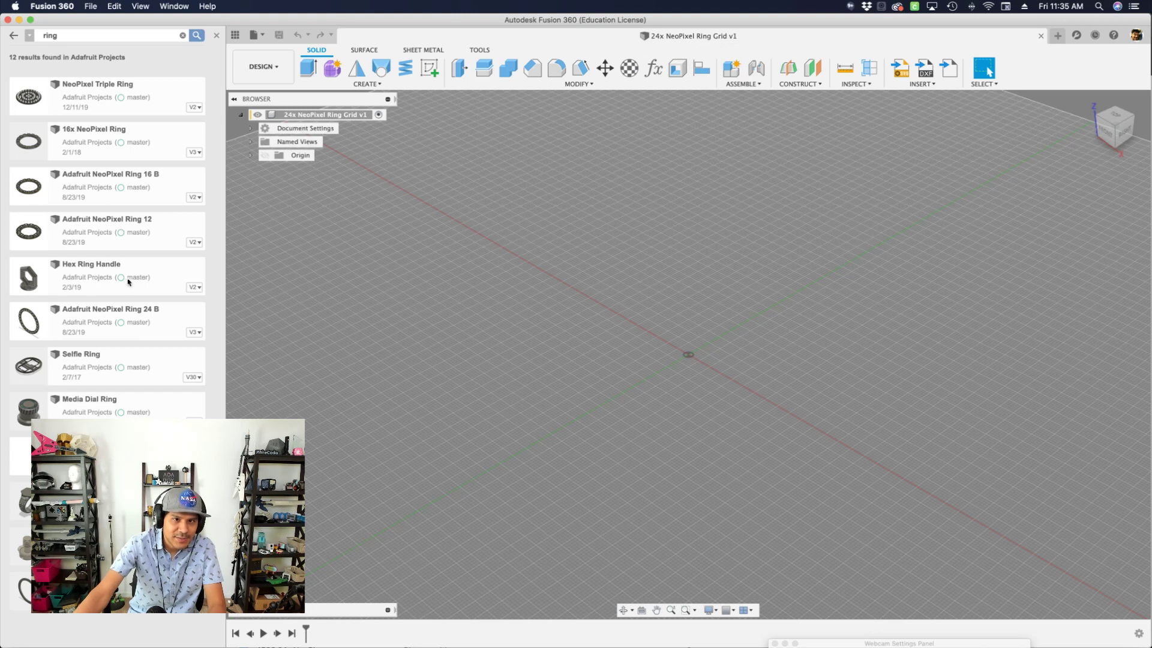
# Step: Insert the Adafruit NeoPixel Ring 24 B part into the current design
pyautogui.keyDown('shift'); pyautogui.moveTo(613, 397); pyautogui.dragTo(650, 359, button='middle'); pyautogui.keyUp('shift')
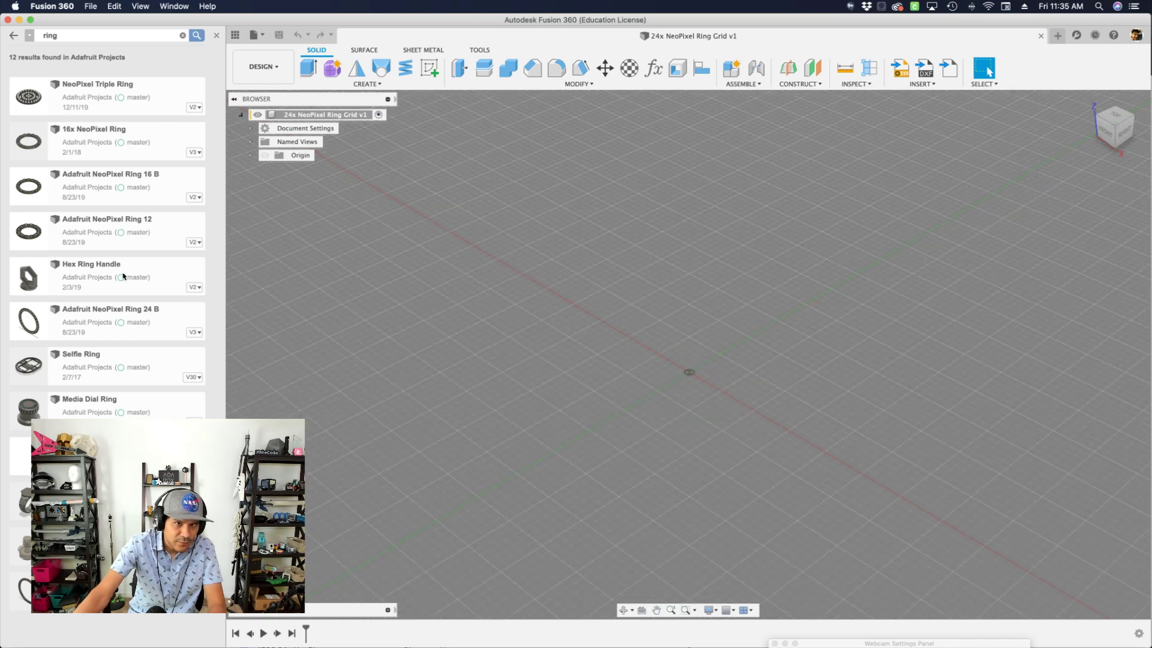
pyautogui.rightClick(173, 318)
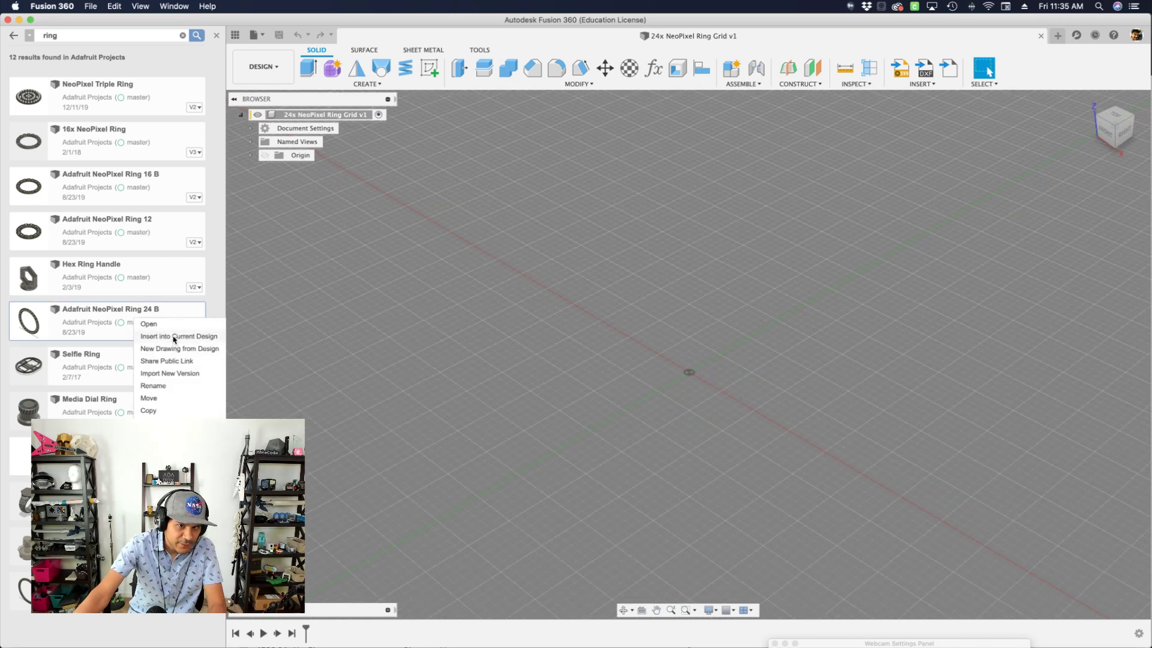
pyautogui.click(155, 336)
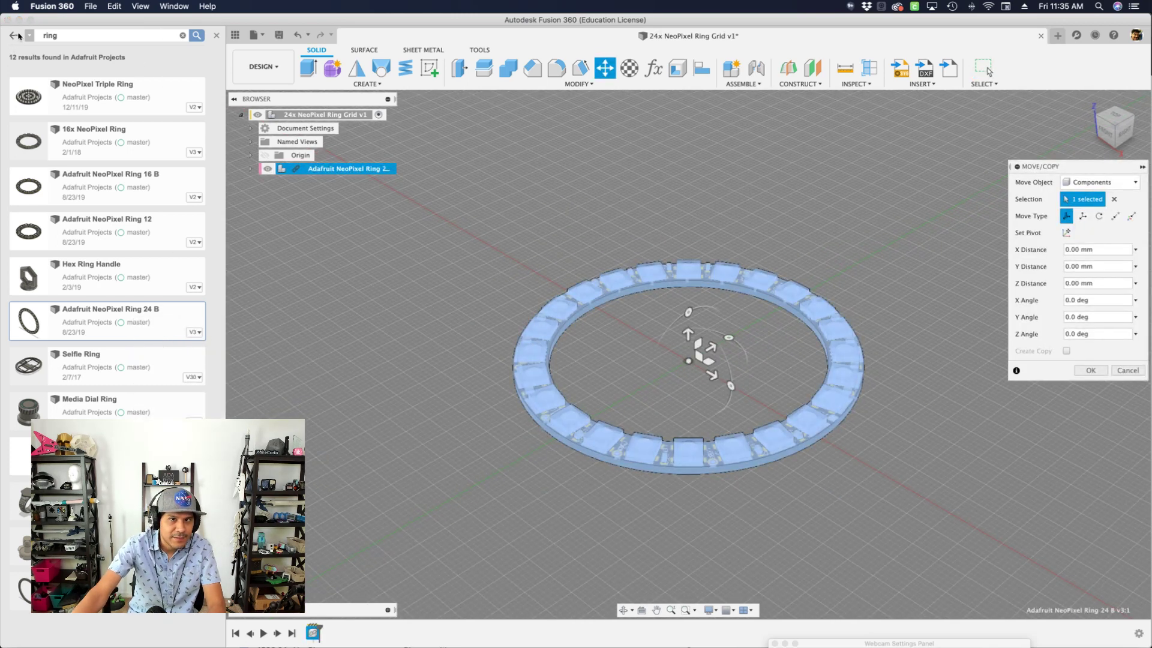
pyautogui.click(214, 33)
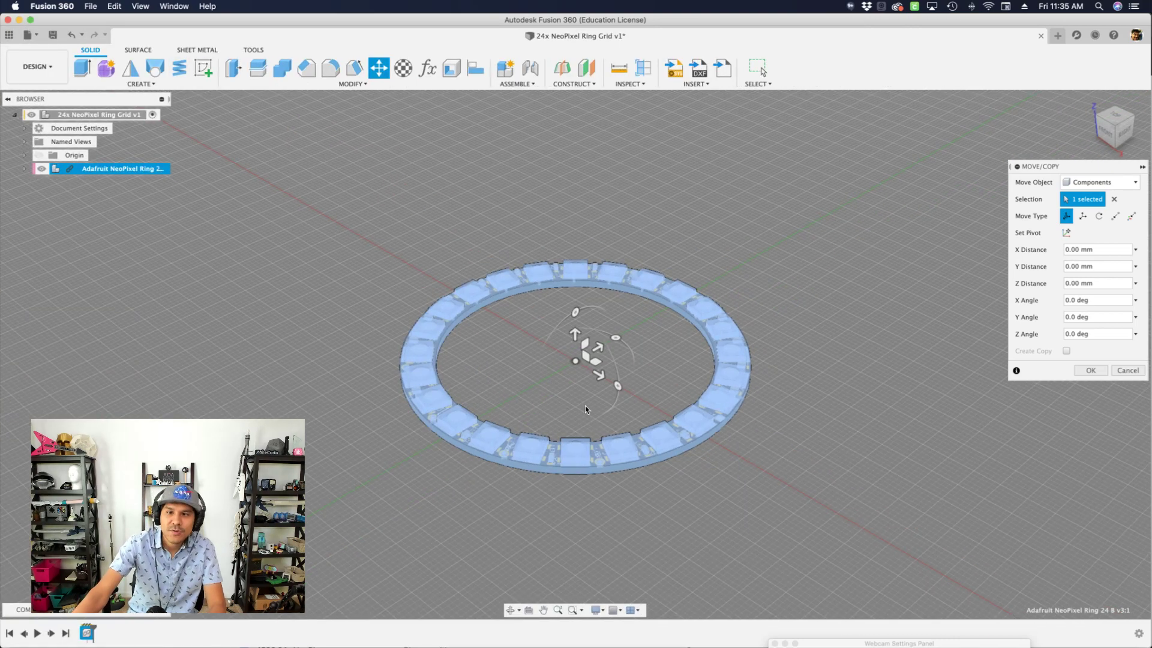
# Step: Inspect the inserted ring from top and tilted views, then confirm its placement at the origin
pyautogui.scroll(3, 567, 382)
pyautogui.scroll(-3, 561, 384)
pyautogui.keyDown('shift'); pyautogui.moveTo(539, 385); pyautogui.dragTo(690, 384, button='middle'); pyautogui.keyUp('shift')
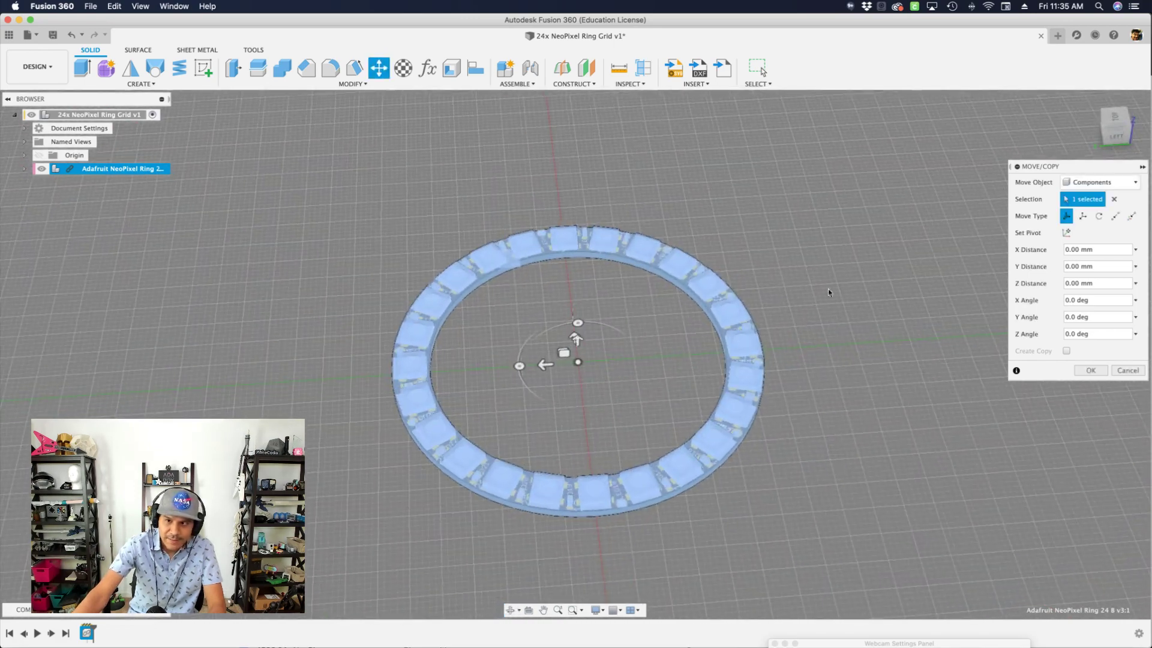
pyautogui.click(1121, 118)
pyautogui.scroll(5, 629, 338)
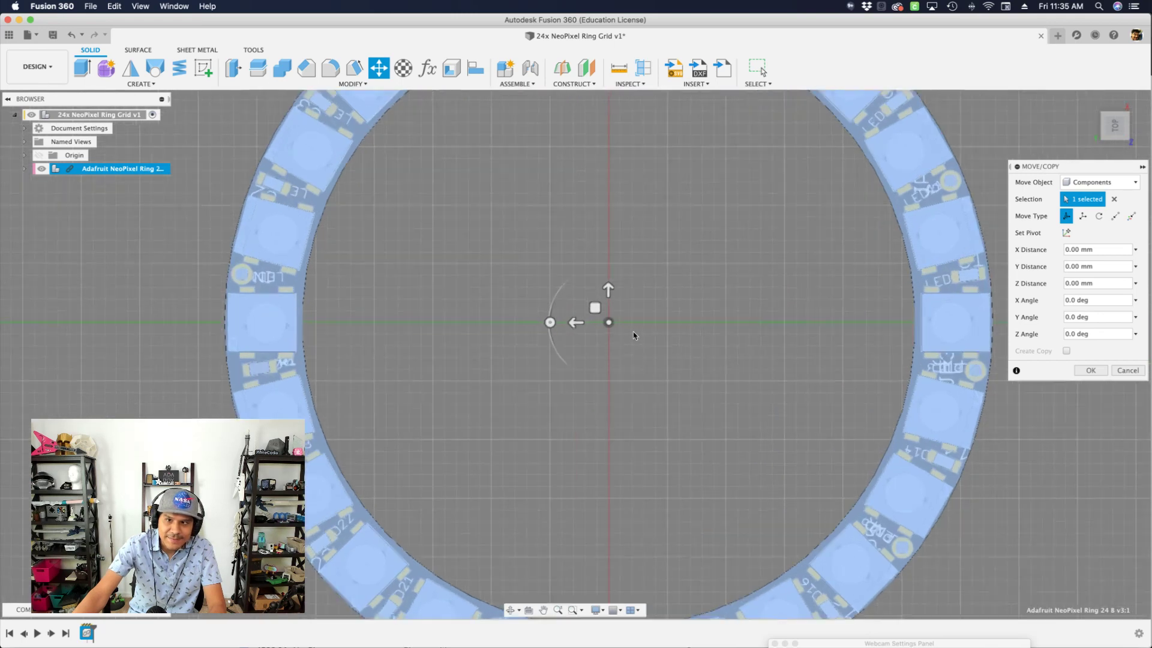
pyautogui.scroll(3, 624, 331)
pyautogui.scroll(-5, 606, 324)
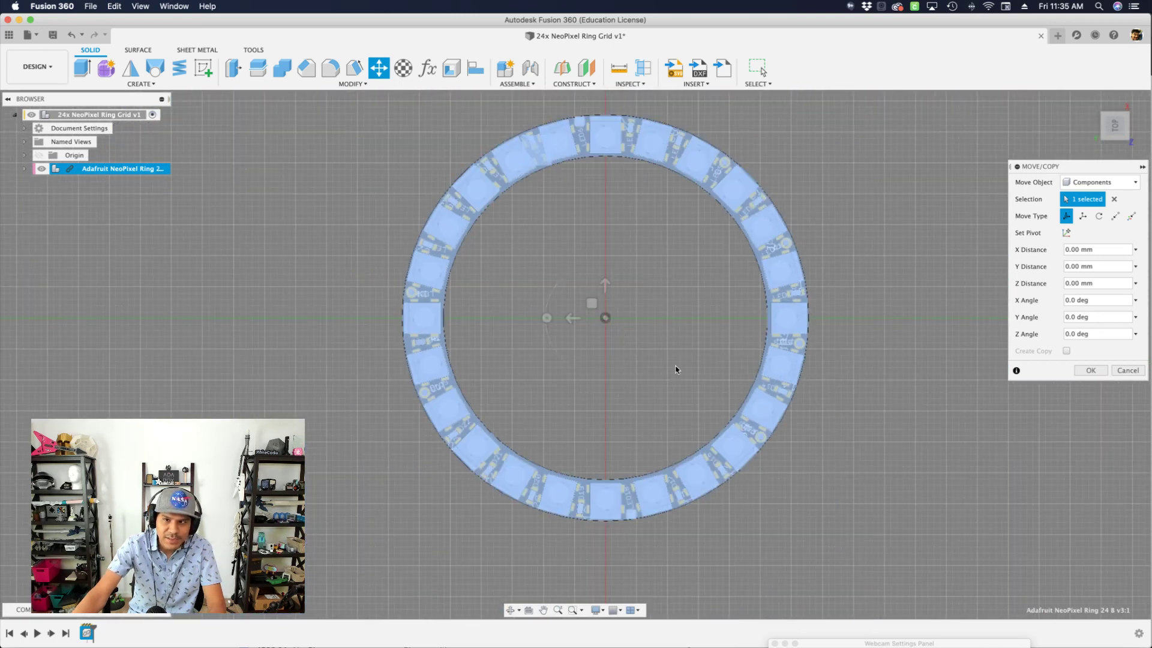
pyautogui.keyDown('shift'); pyautogui.moveTo(676, 368); pyautogui.dragTo(645, 322, button='middle'); pyautogui.keyUp('shift')
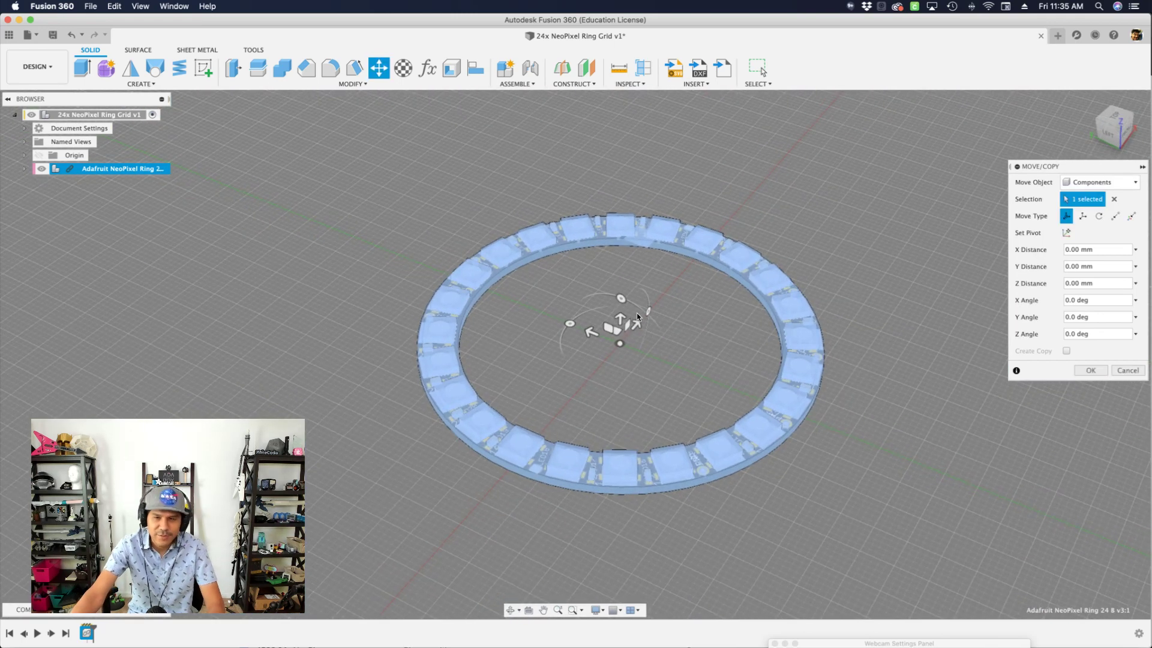
pyautogui.scroll(5, 646, 323)
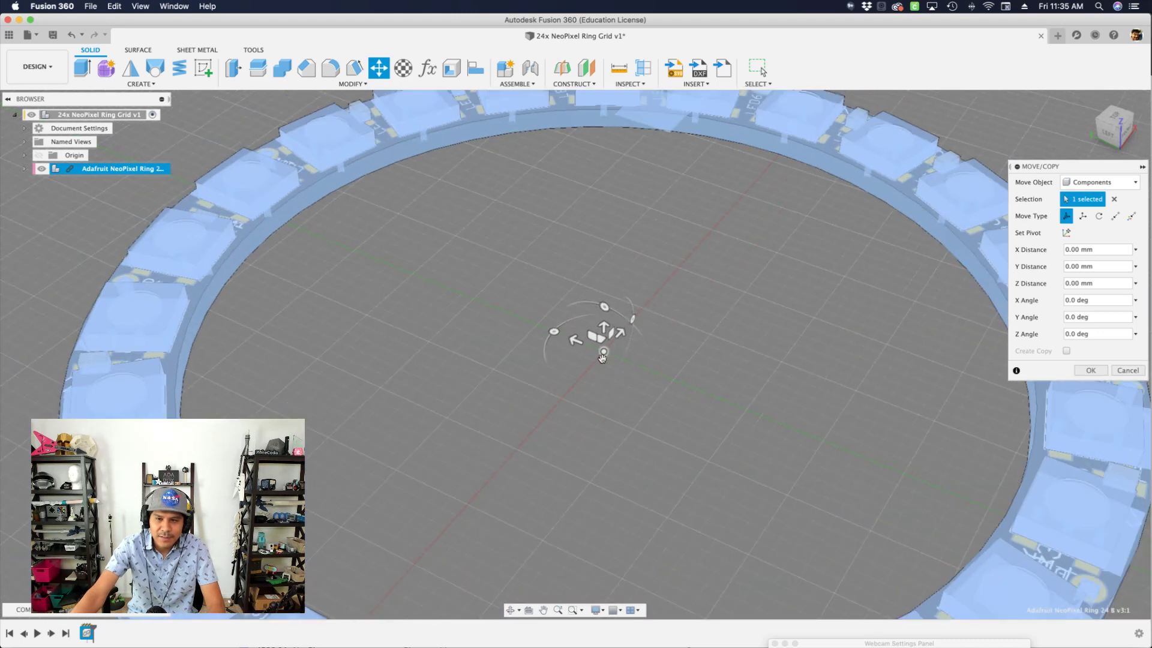
pyautogui.scroll(-2, 606, 354)
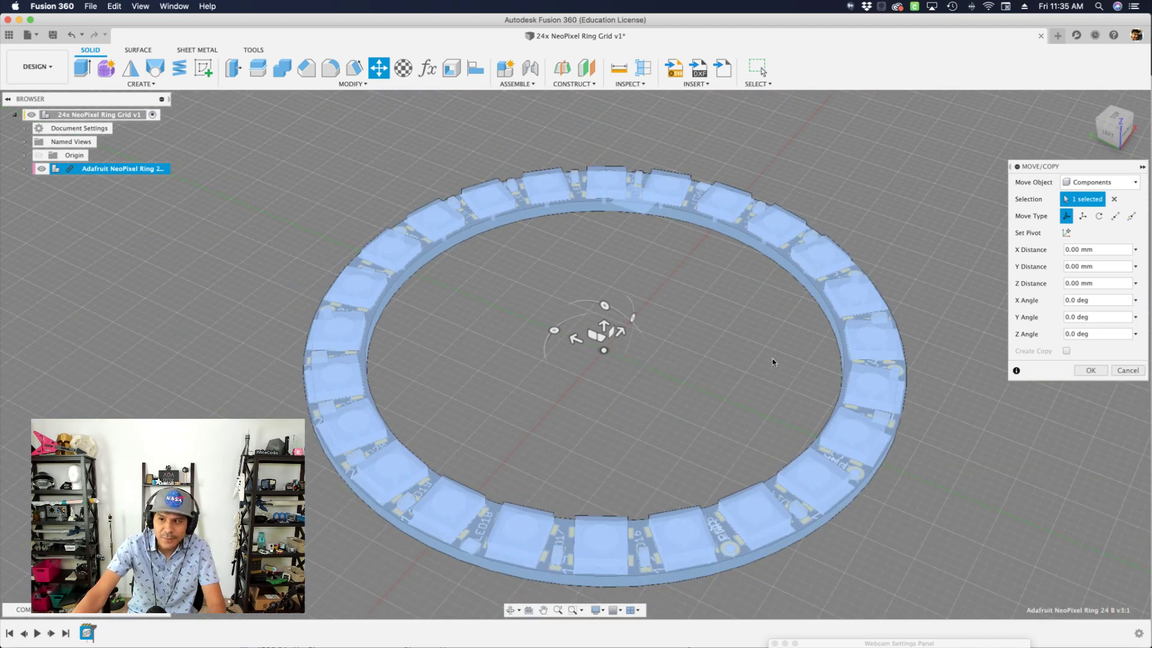
pyautogui.scroll(-2, 767, 337)
pyautogui.click(1077, 369)
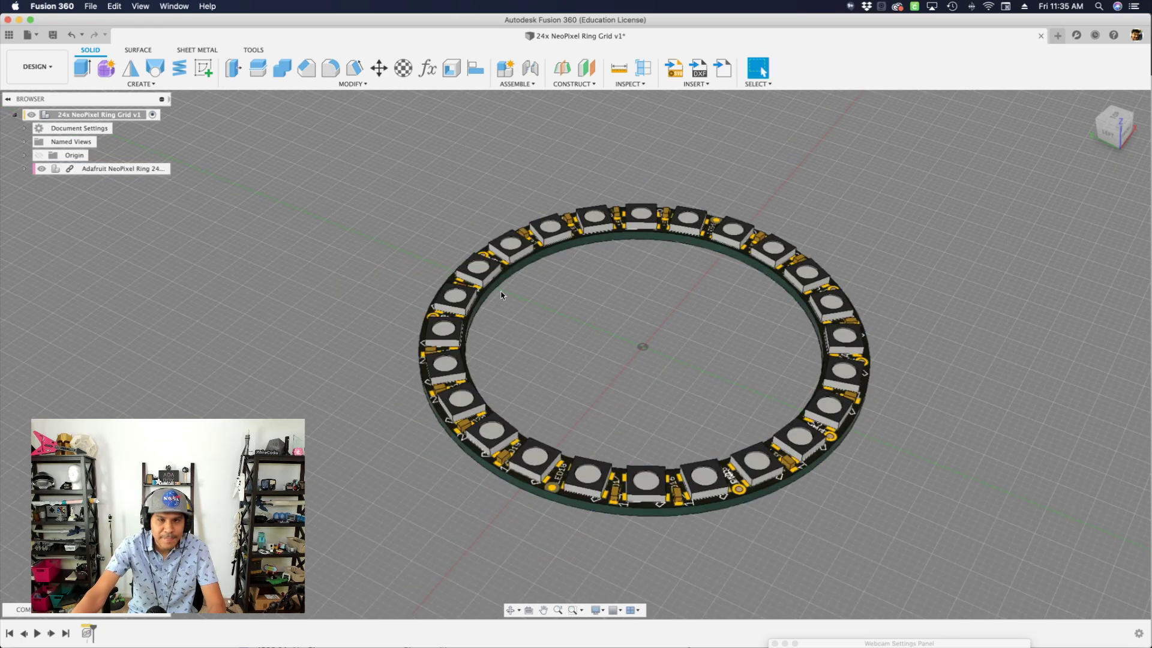
# Step: Create a new empty component named 'ring grid'
pyautogui.click(505, 68)
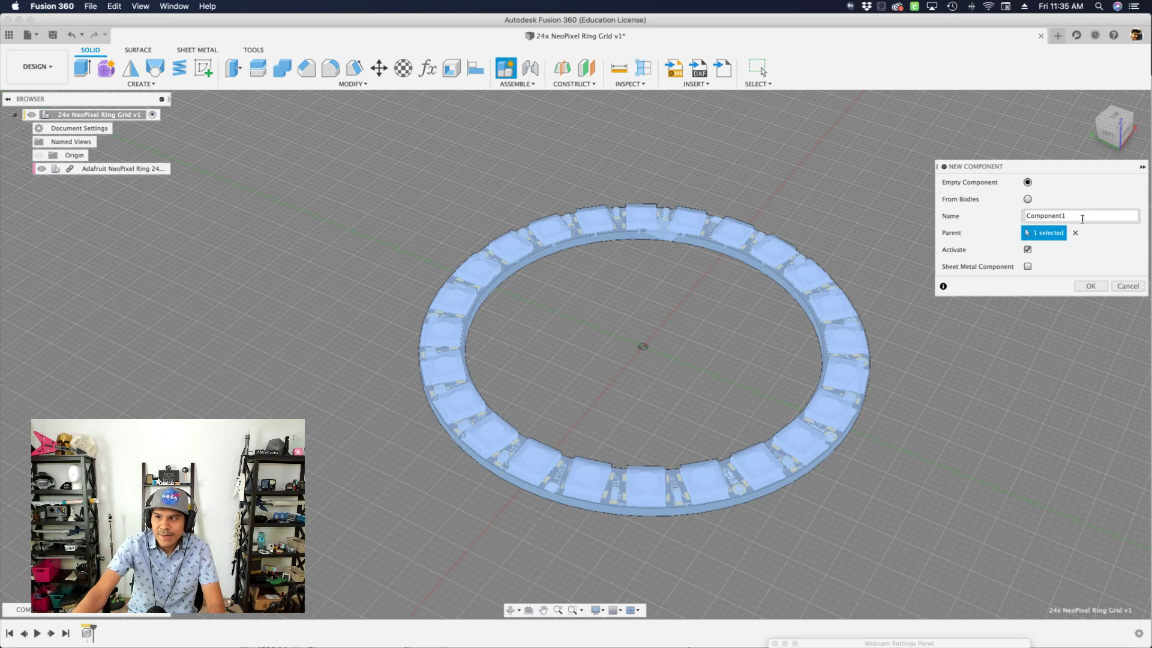
pyautogui.write('ring holder')
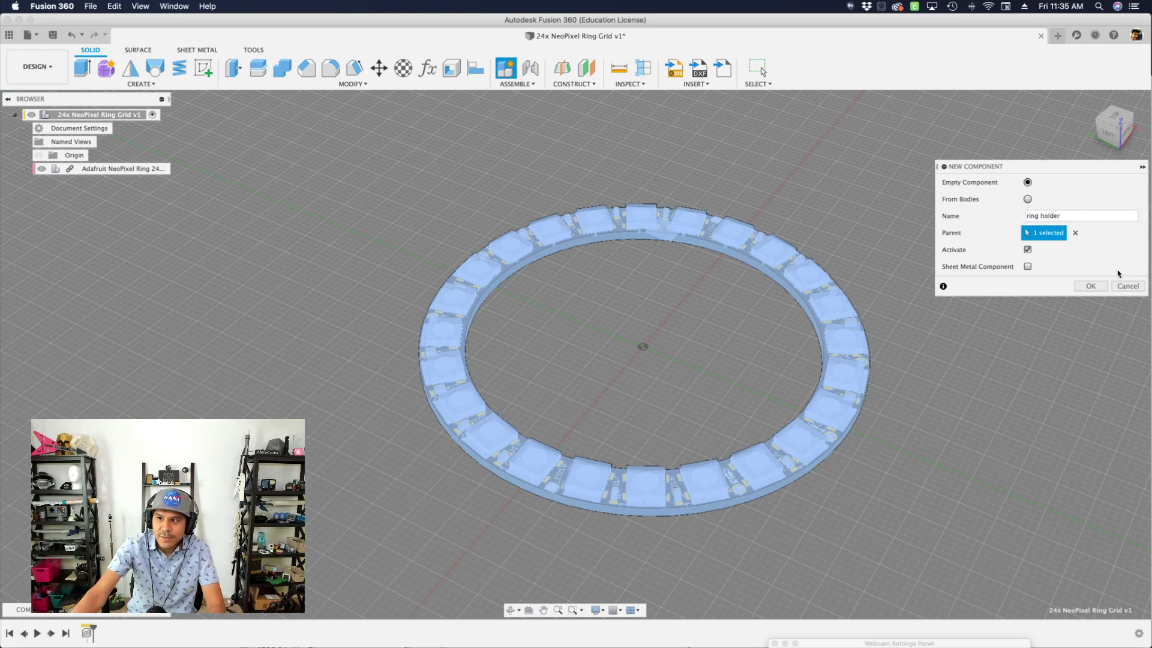
pyautogui.press('super+a')
pyautogui.write('ro')
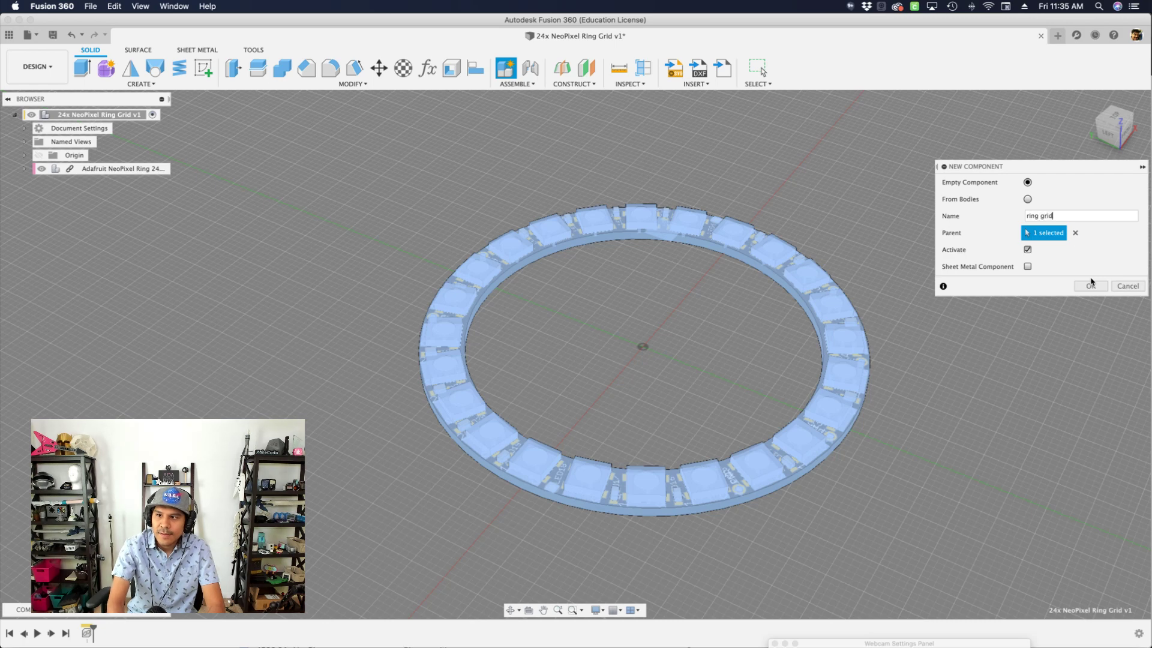
pyautogui.click(1091, 281)
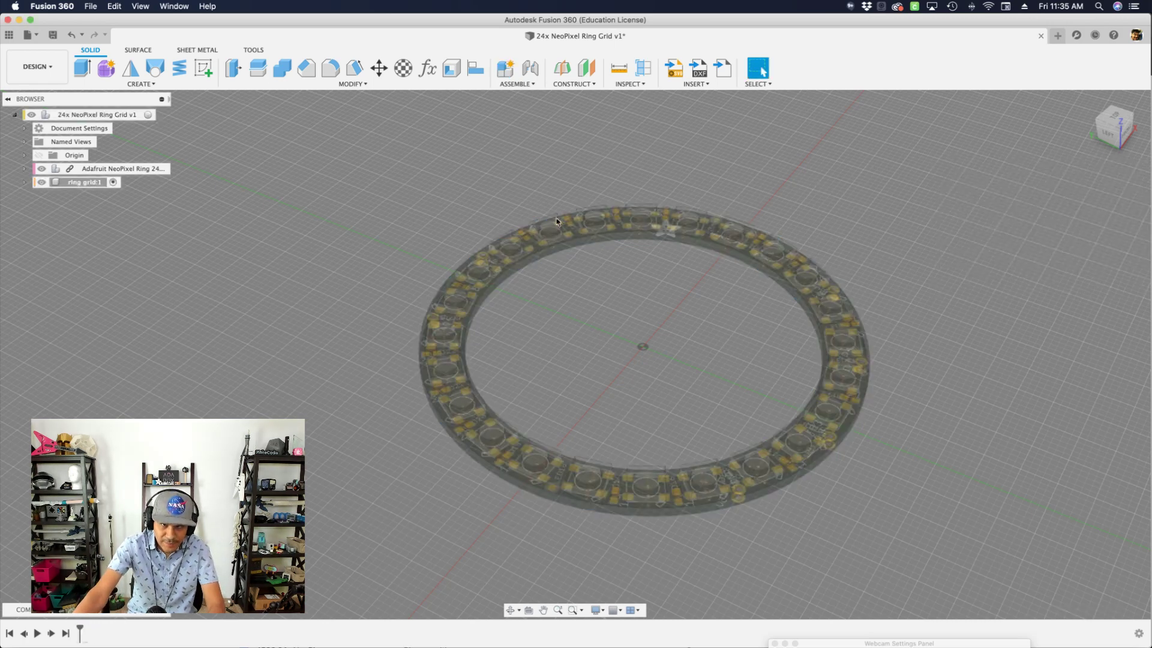
# Step: Add a user parameter 'inner' with a value of 50 mm
pyautogui.click(352, 86)
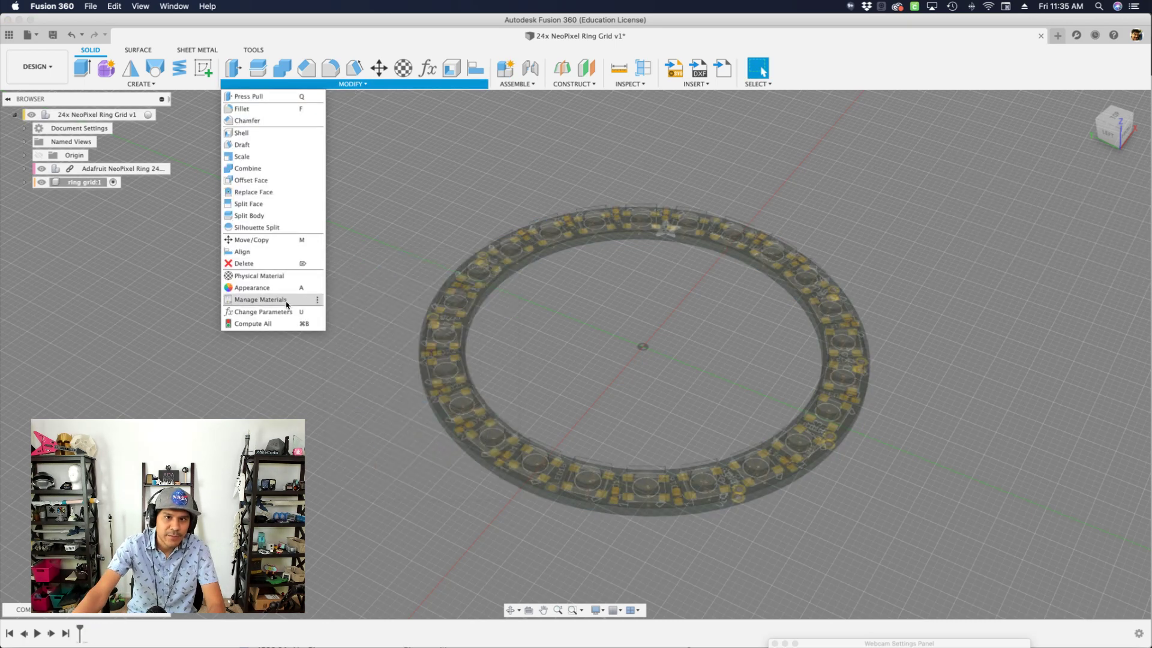
pyautogui.click(264, 311)
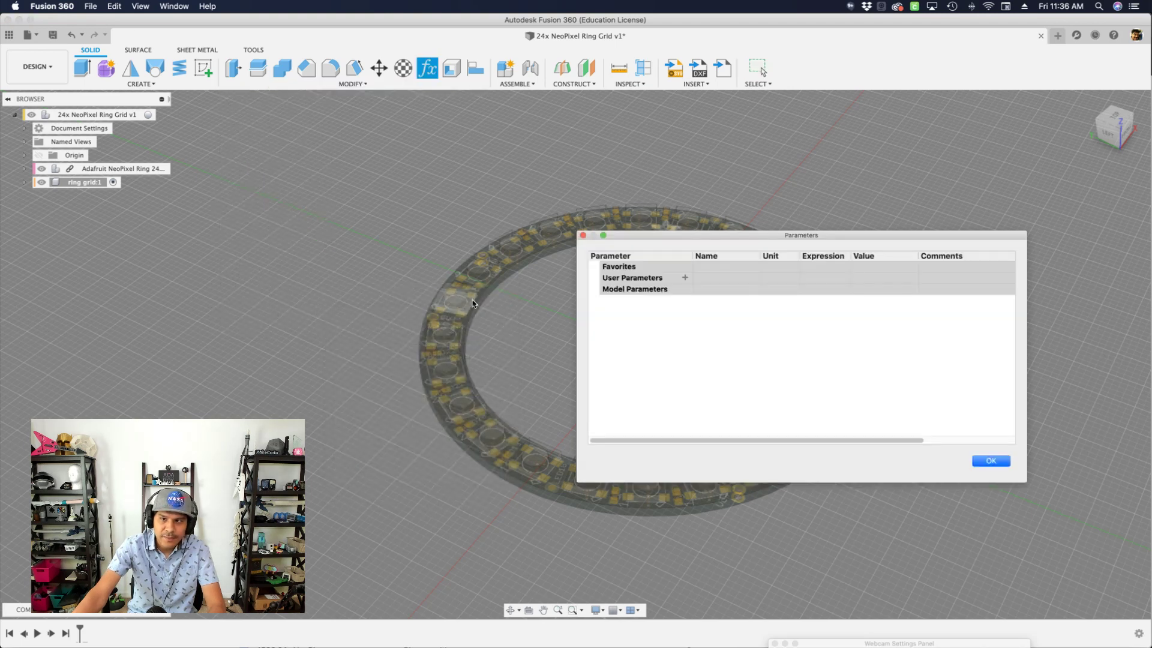
pyautogui.click(685, 277)
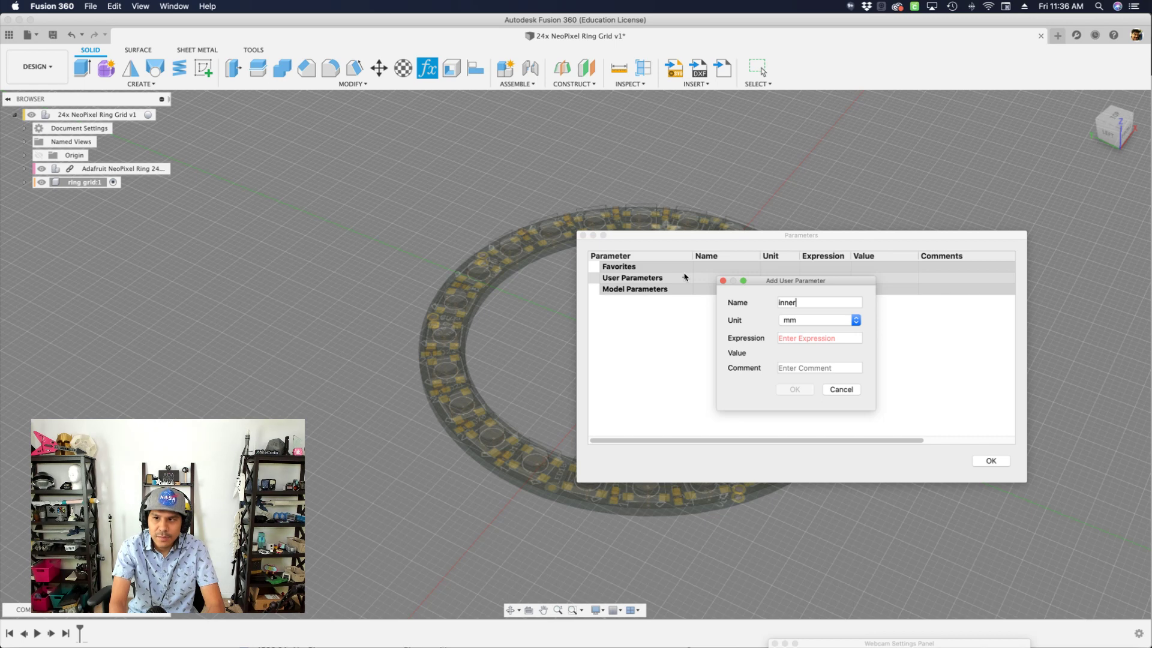
pyautogui.press('Tab')
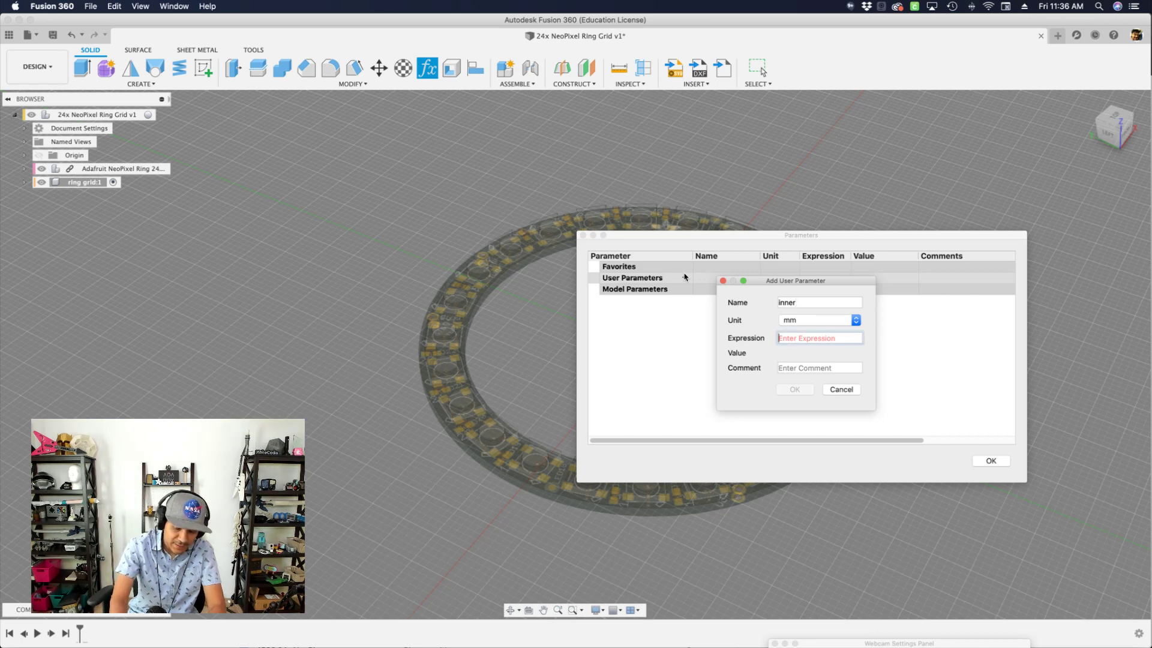
pyautogui.write('50')
pyautogui.press('Return')
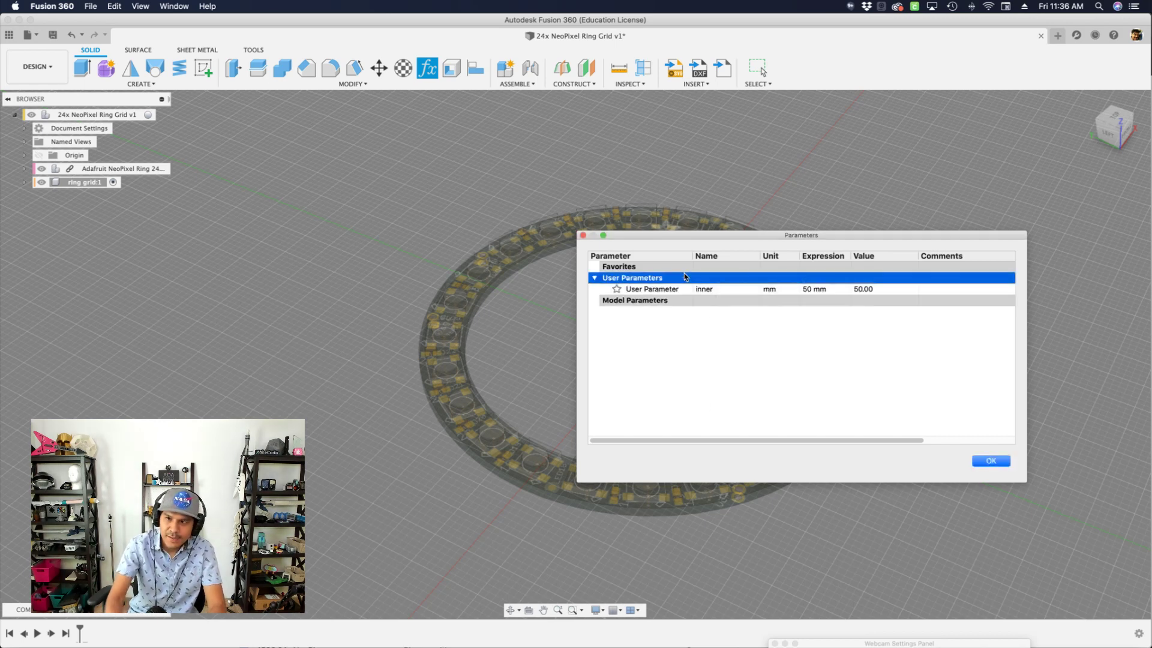
# Step: Add user parameters 'outter' at 68 mm and 'wallThickness' at 1.5 mm
pyautogui.click(684, 279)
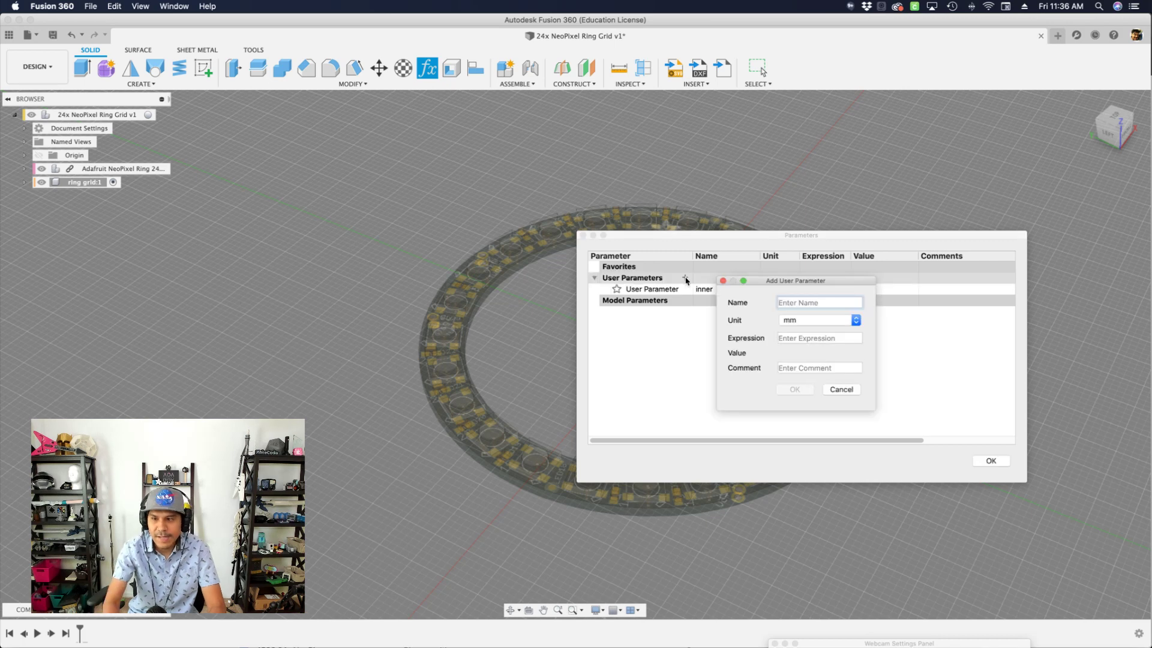
pyautogui.write('ottter')
pyautogui.press('Tab')
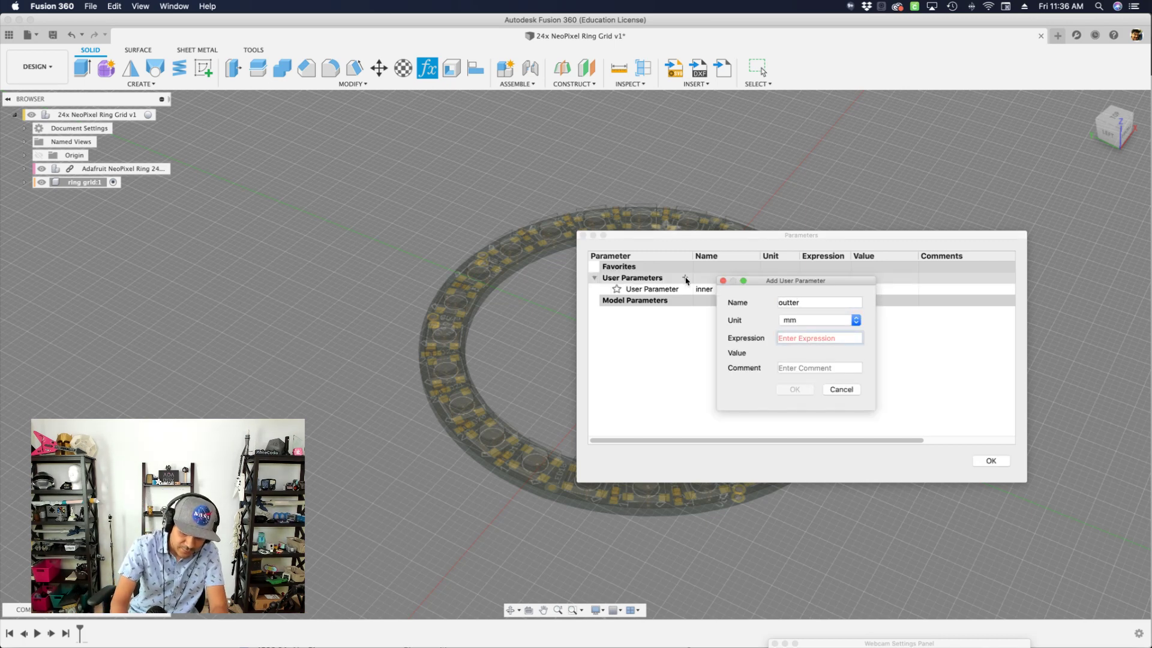
pyautogui.write('68')
pyautogui.press('Return')
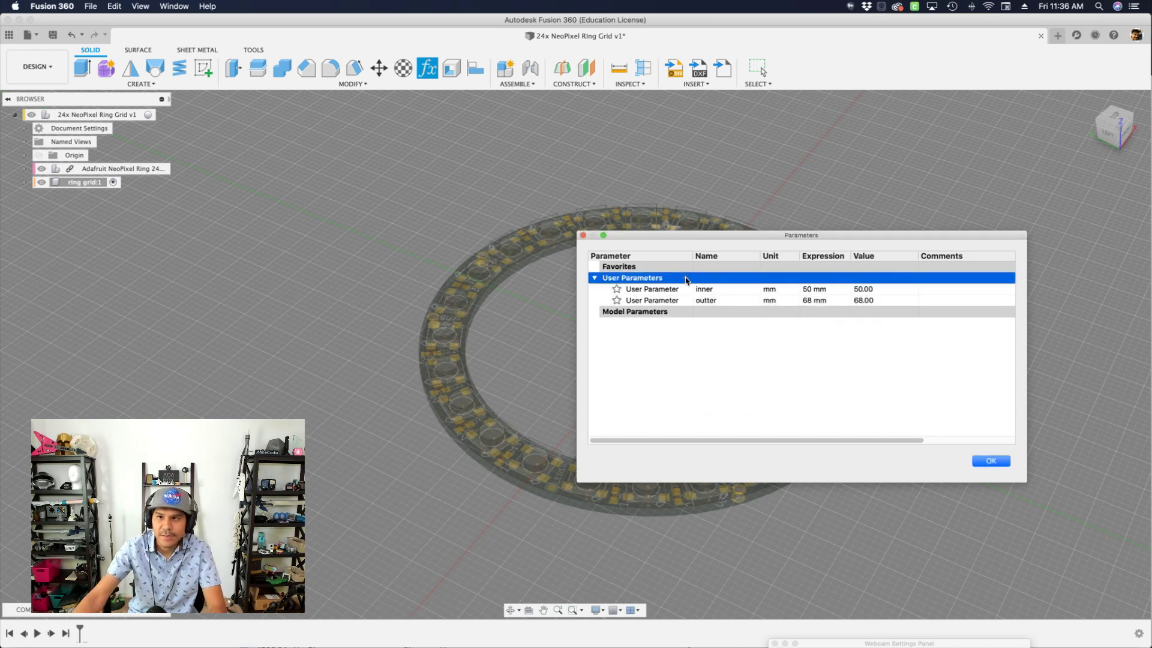
pyautogui.click(685, 278)
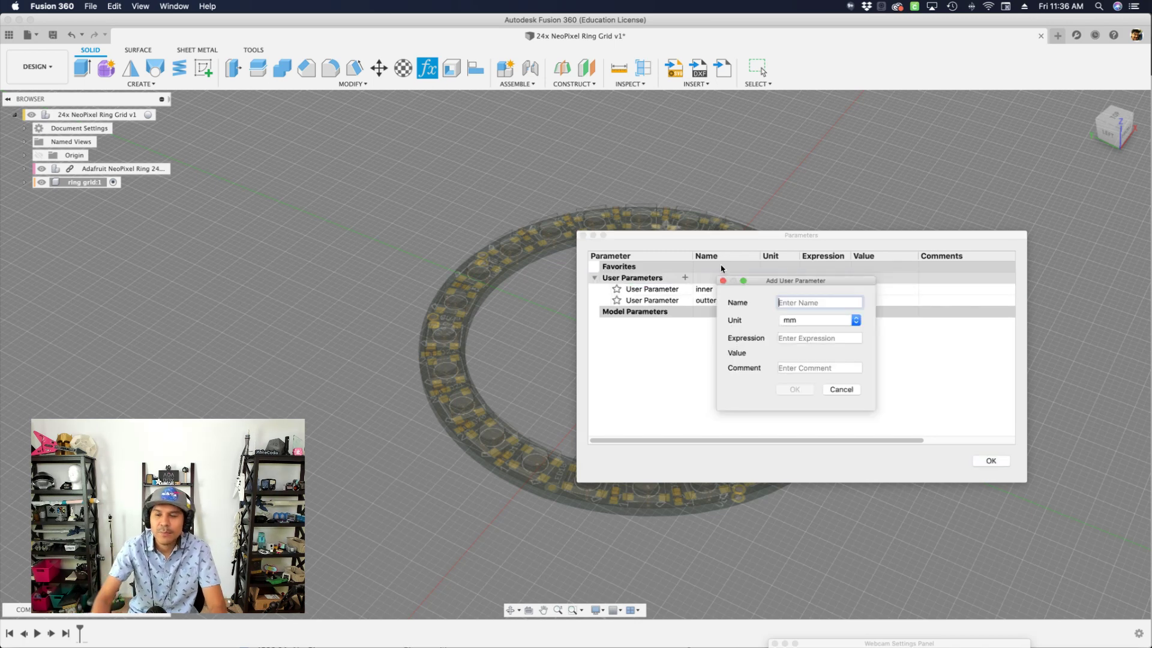
pyautogui.write('wallThick')
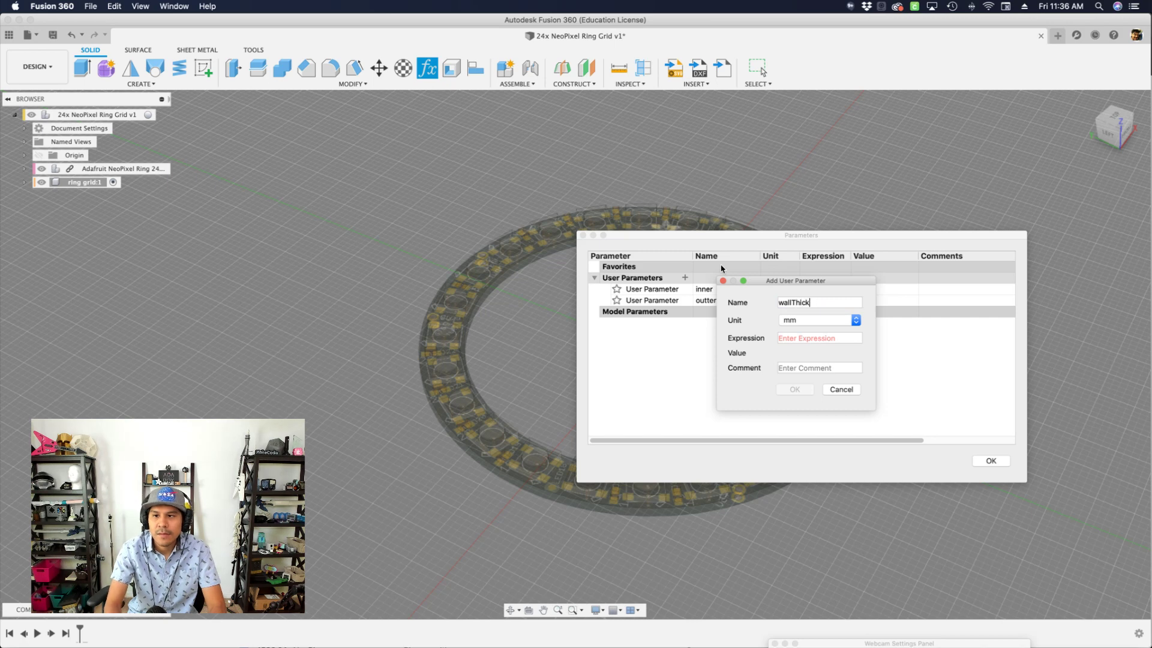
pyautogui.press('Tab')
pyautogui.press('Tab')
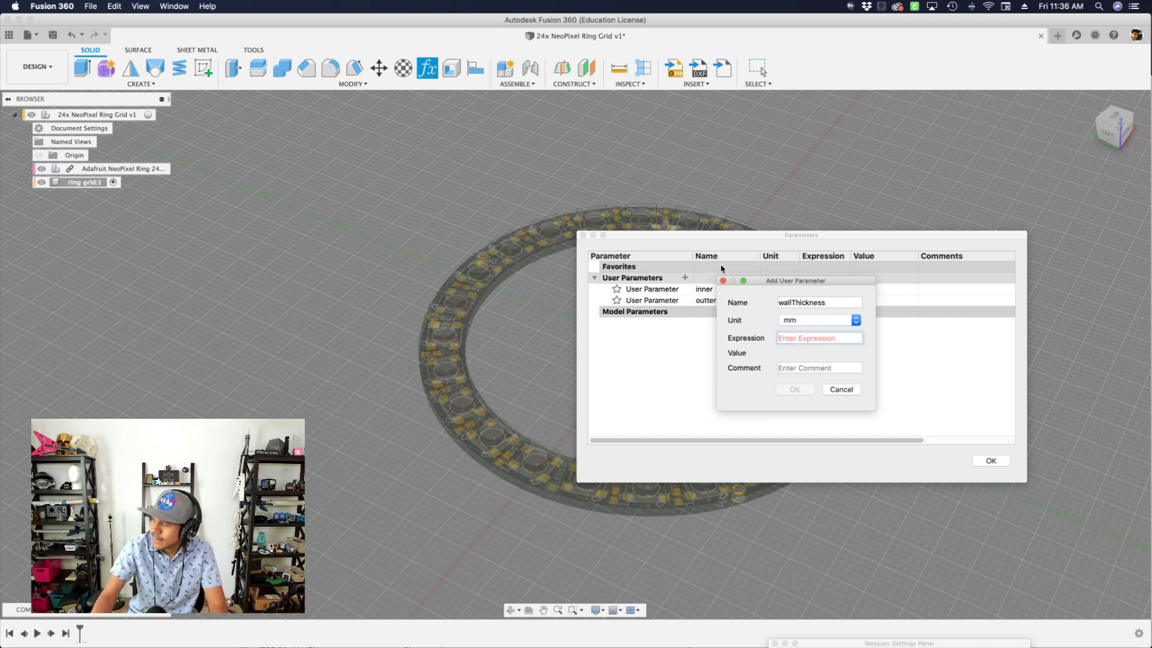
pyautogui.write('1.5')
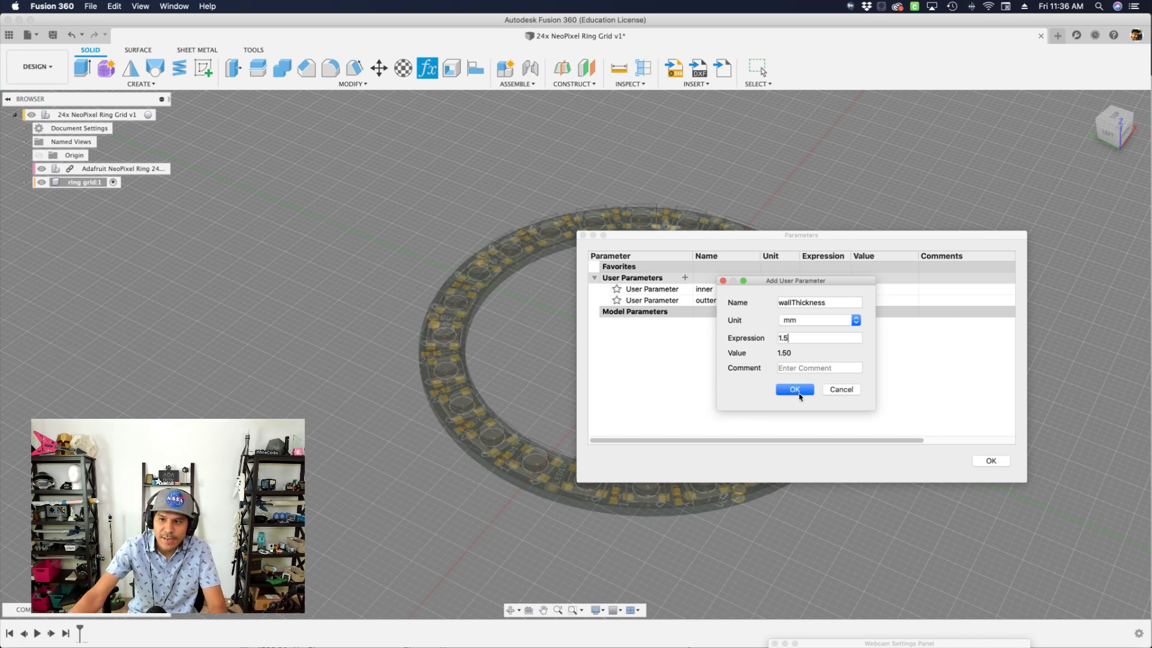
pyautogui.click(797, 391)
pyautogui.click(995, 460)
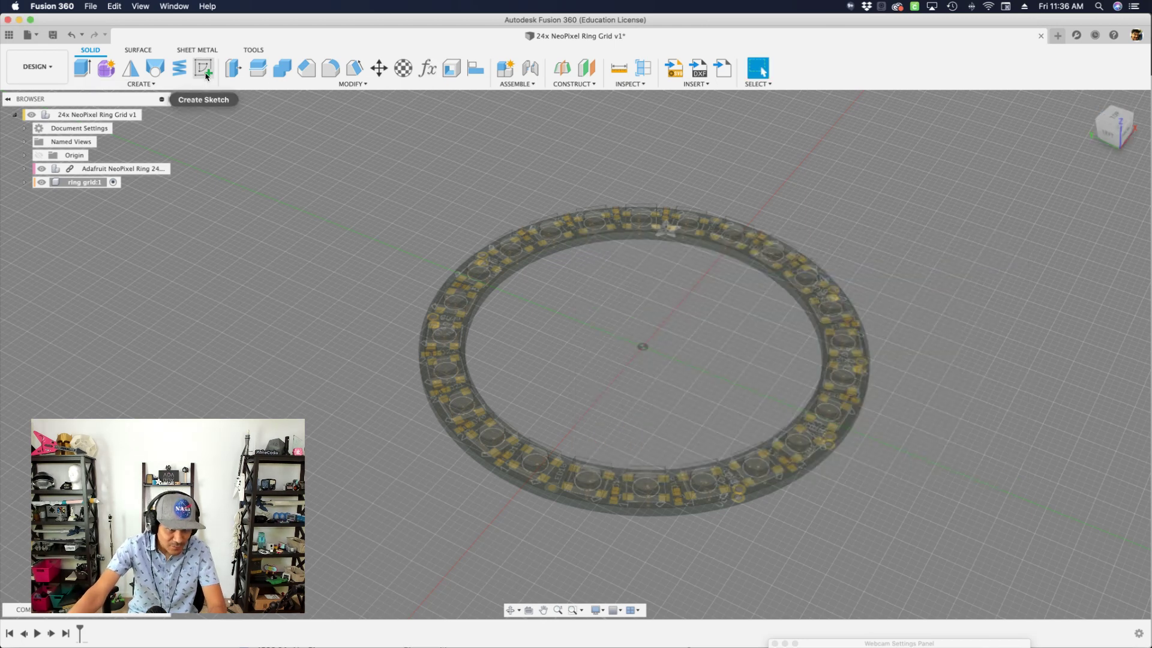
# Step: Start a new sketch on the XY origin plane under the ring
pyautogui.click(205, 75)
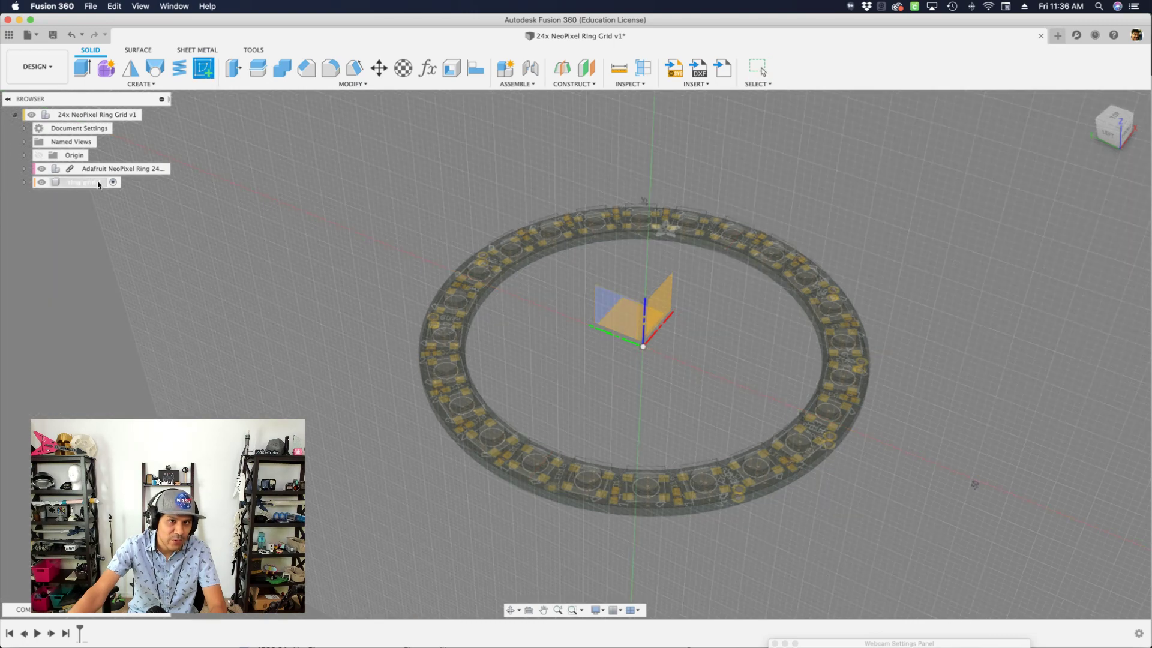
pyautogui.click(603, 305)
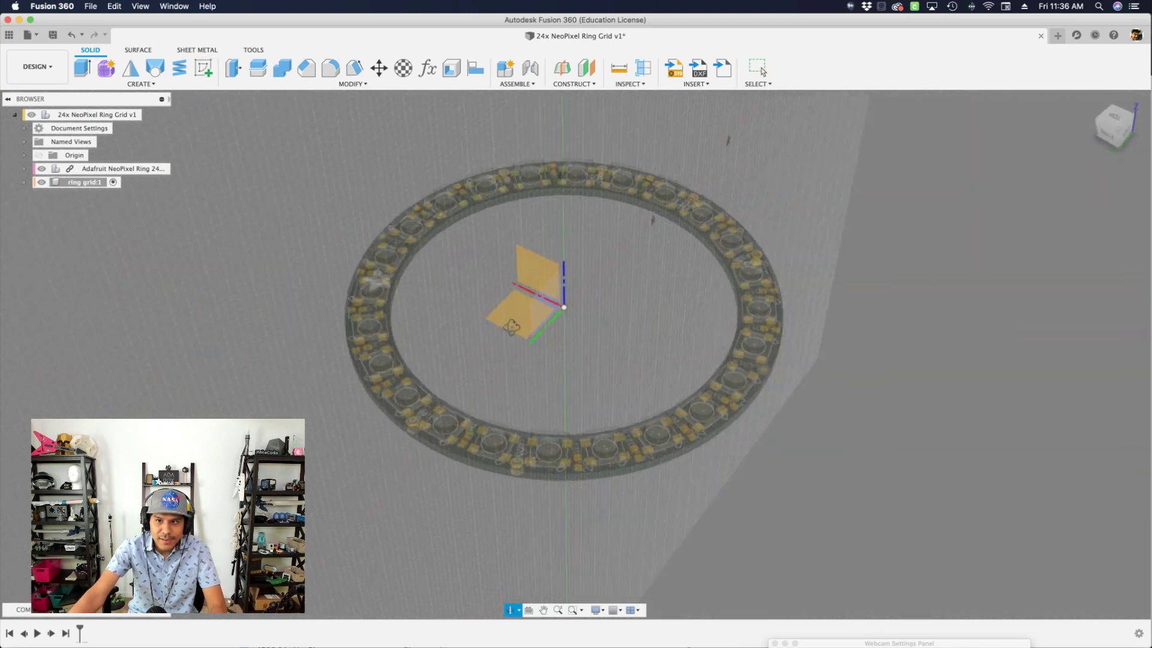
pyautogui.click(484, 332)
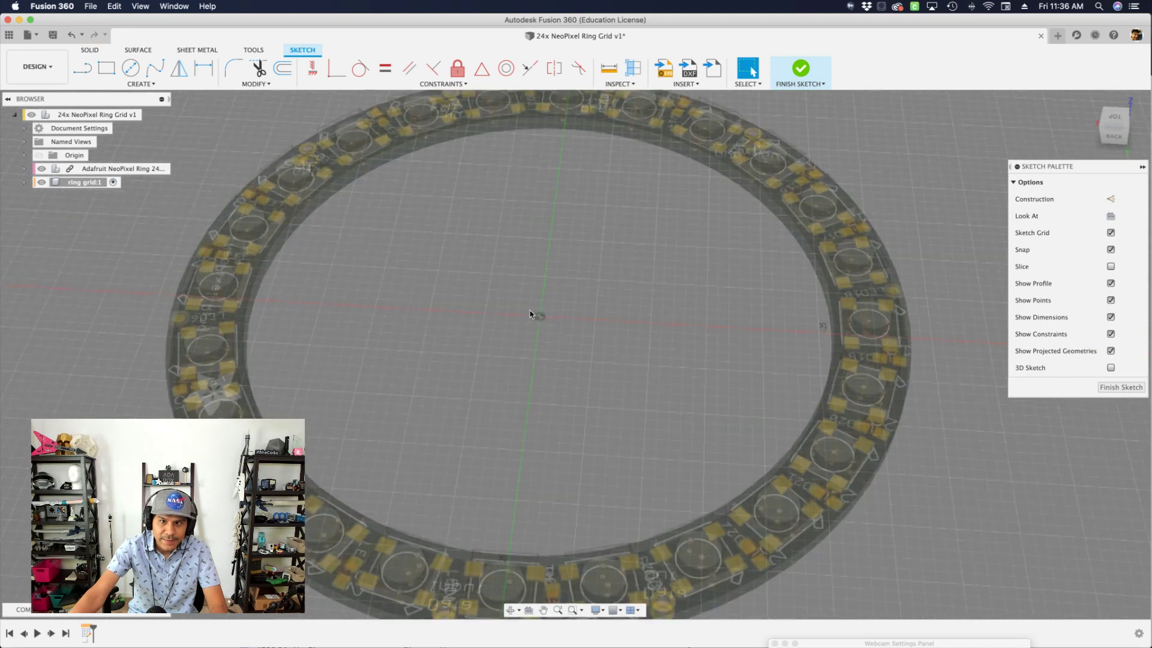
# Step: Draw a centre circle at the origin with diameter set to the 'outter' parameter
pyautogui.press('c')
pyautogui.scroll(-3, 558, 329)
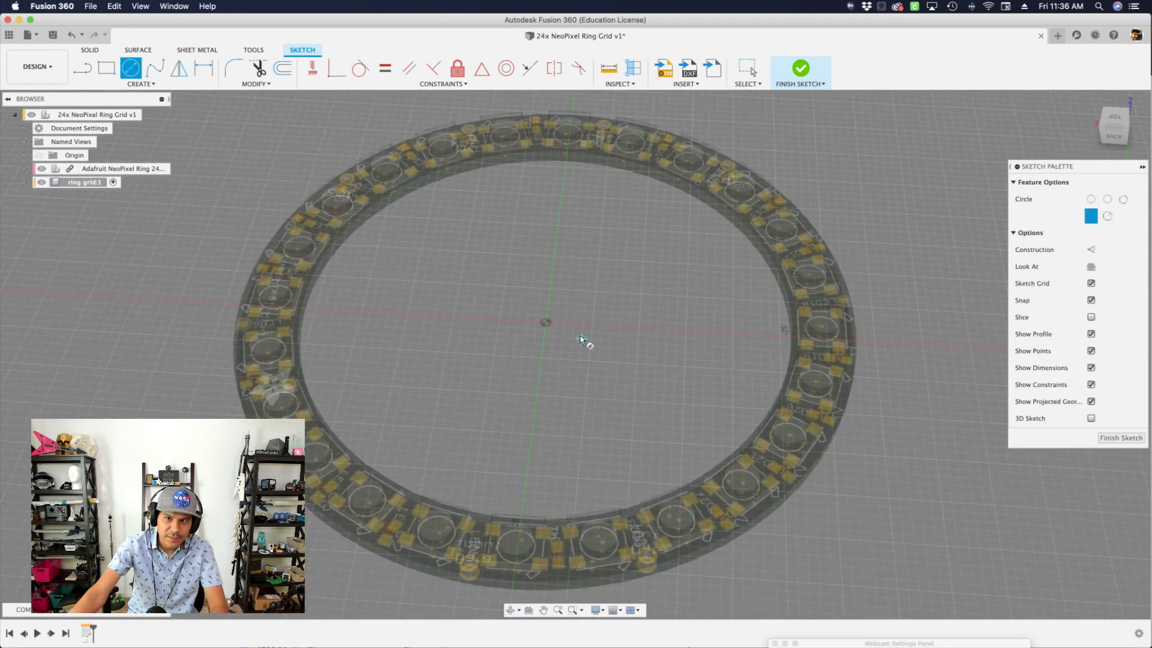
pyautogui.scroll(-2, 594, 341)
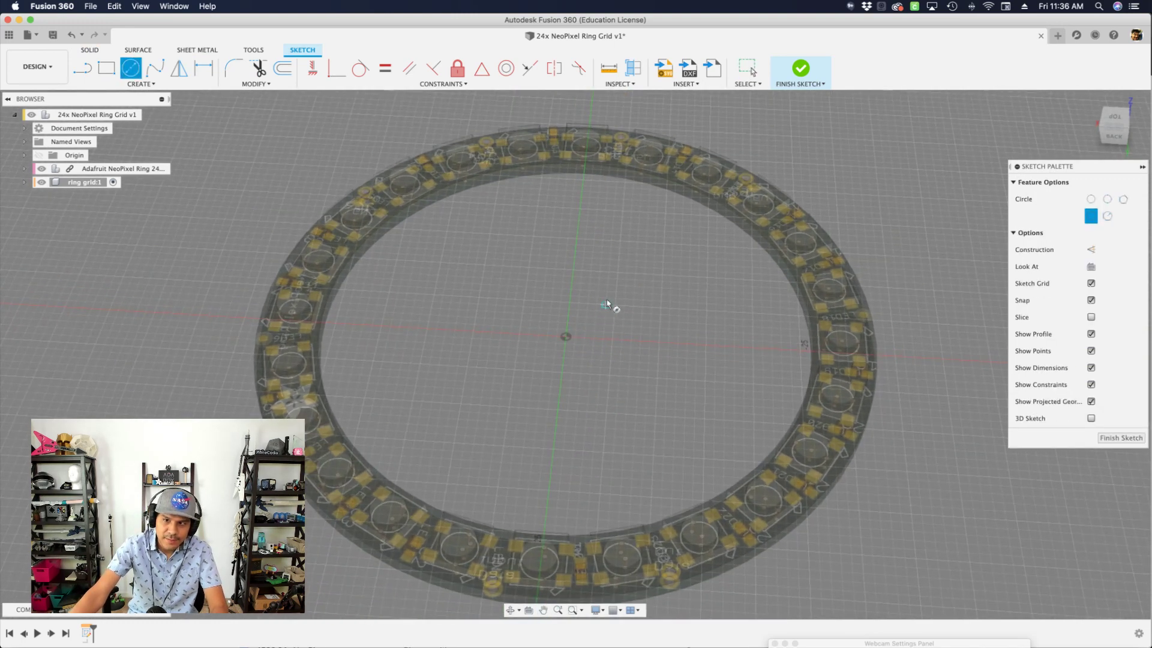
pyautogui.click(566, 337)
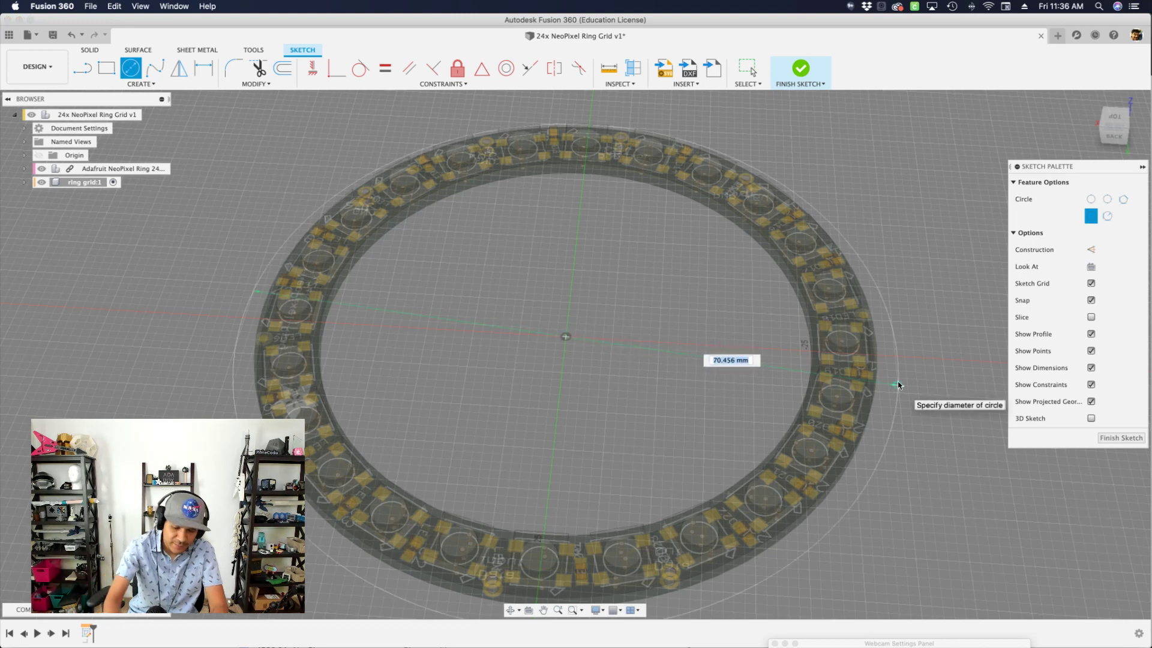
pyautogui.write('out')
pyautogui.press('Tab')
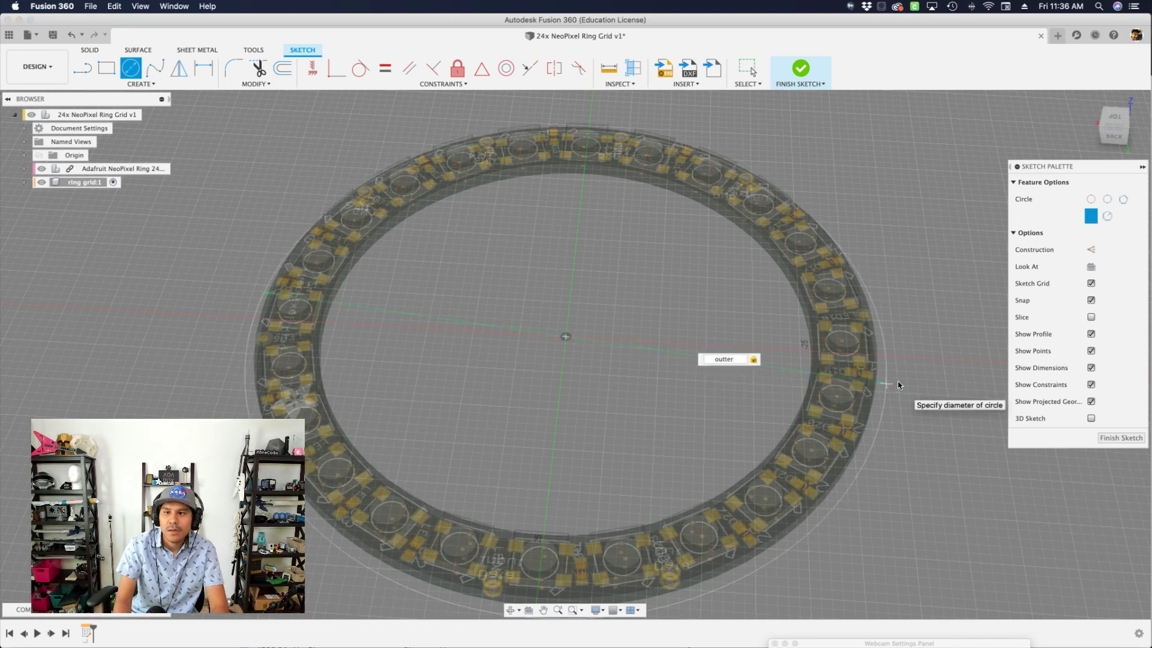
pyautogui.press('Return')
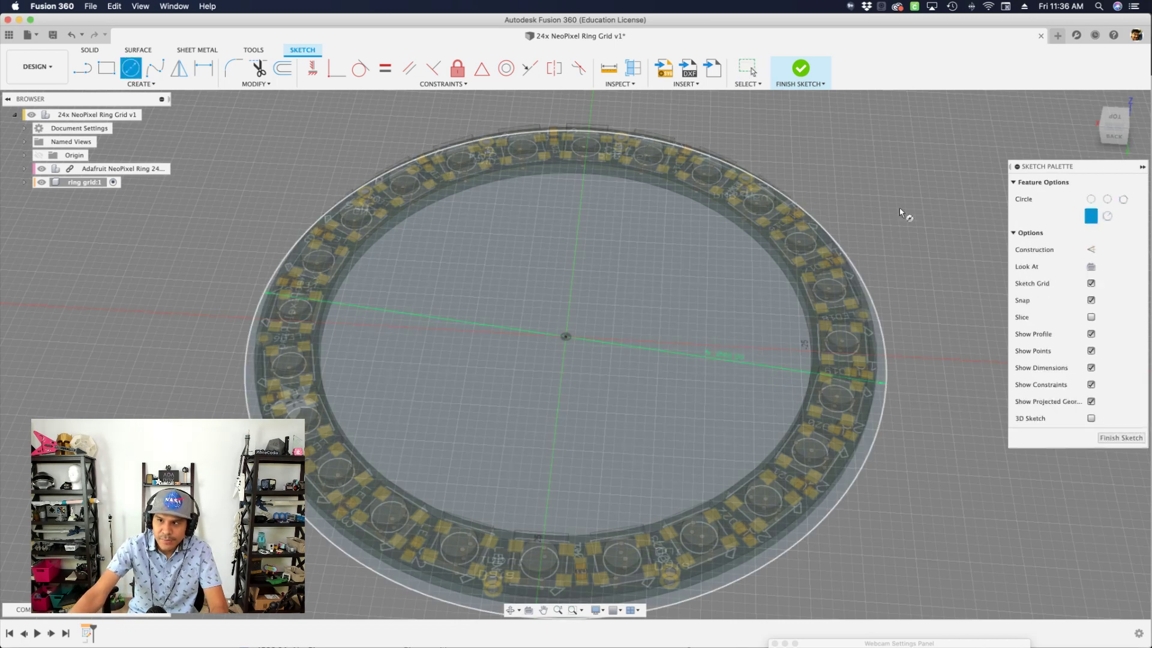
# Step: Draw a second concentric circle at the origin with diameter 'inner'
pyautogui.click(565, 337)
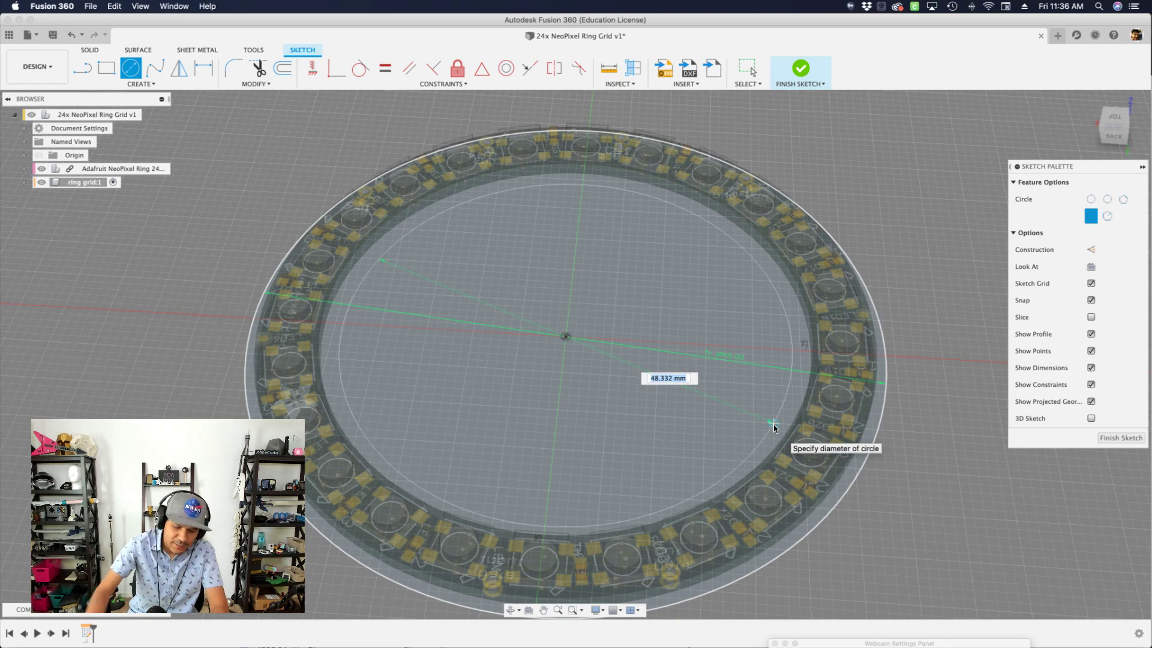
pyautogui.write('inner')
pyautogui.press('Return')
pyautogui.press('Return')
pyautogui.press('Escape')
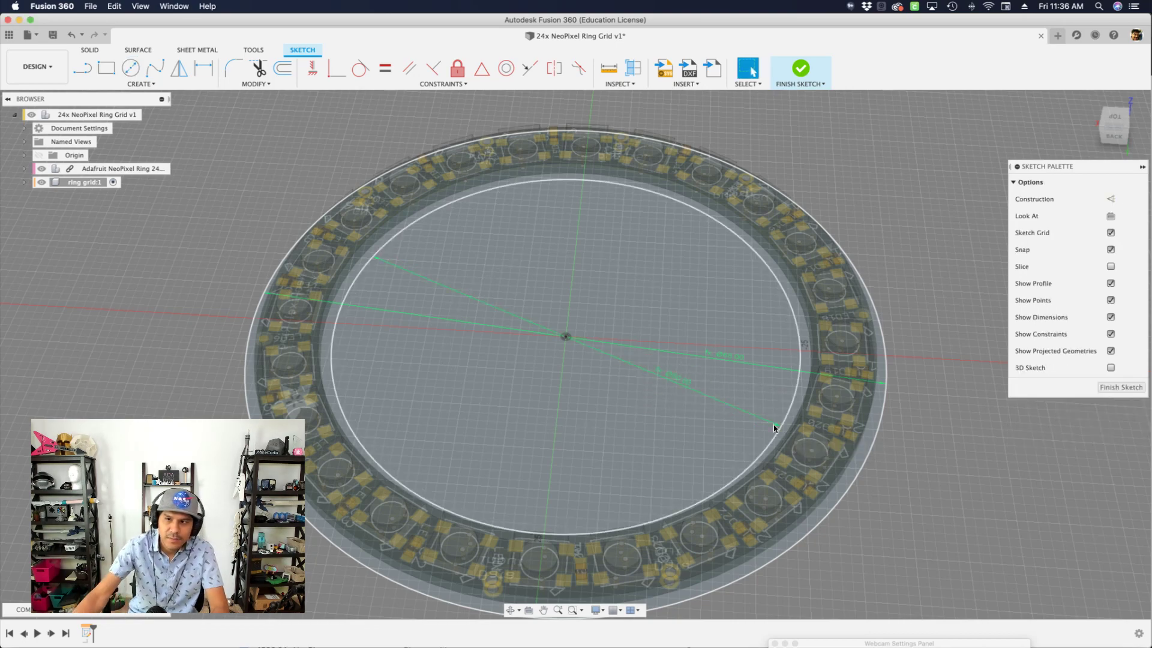
pyautogui.scroll(-2, 893, 243)
# Step: Pan and zoom so the whole ring sketch is framed in view
pyautogui.scroll(4, 984, 216)
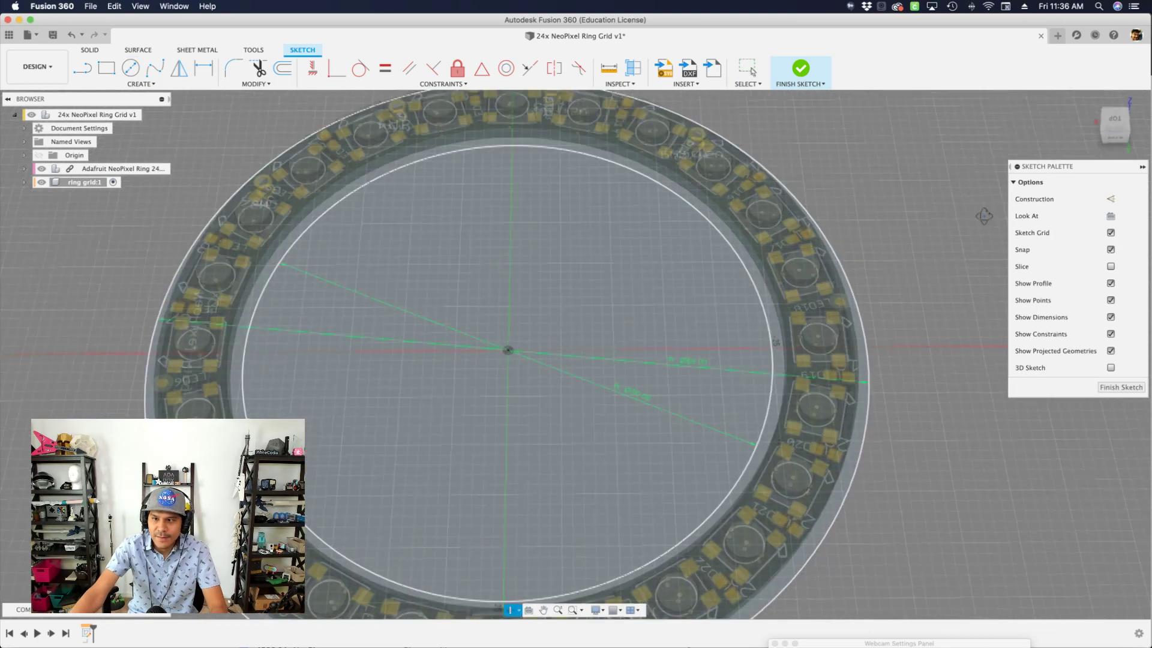
pyautogui.scroll(5, 984, 228)
pyautogui.scroll(-2, 978, 264)
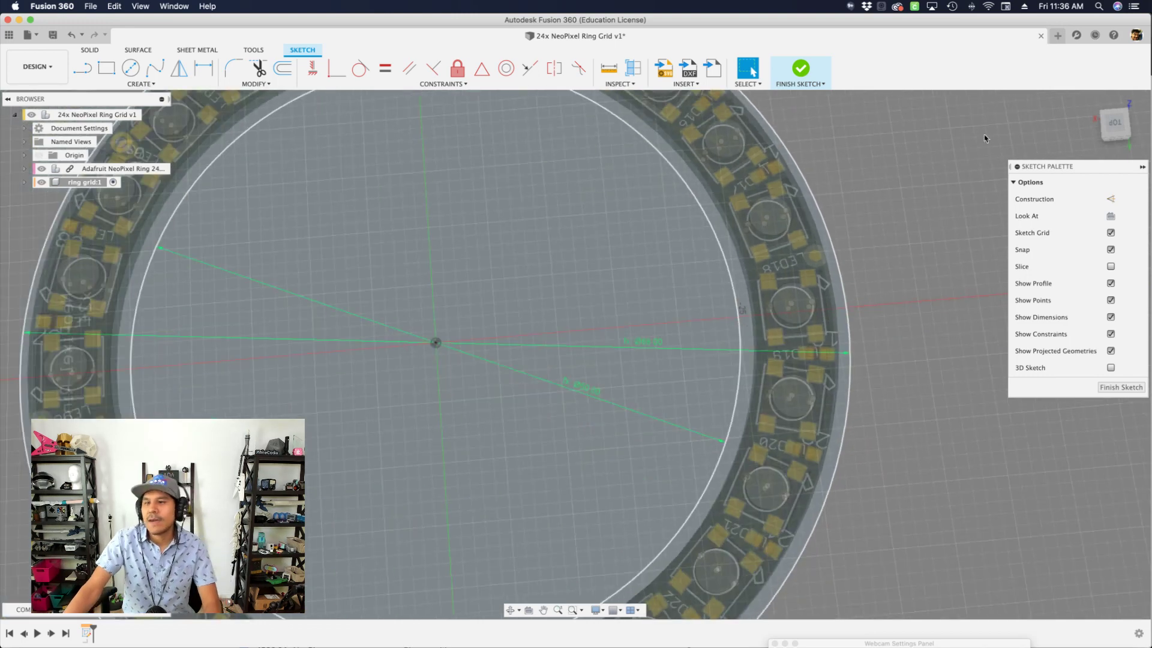
pyautogui.scroll(-3, 983, 138)
pyautogui.moveTo(982, 139); pyautogui.dragTo(936, 358, button='middle')
pyautogui.scroll(1, 936, 358)
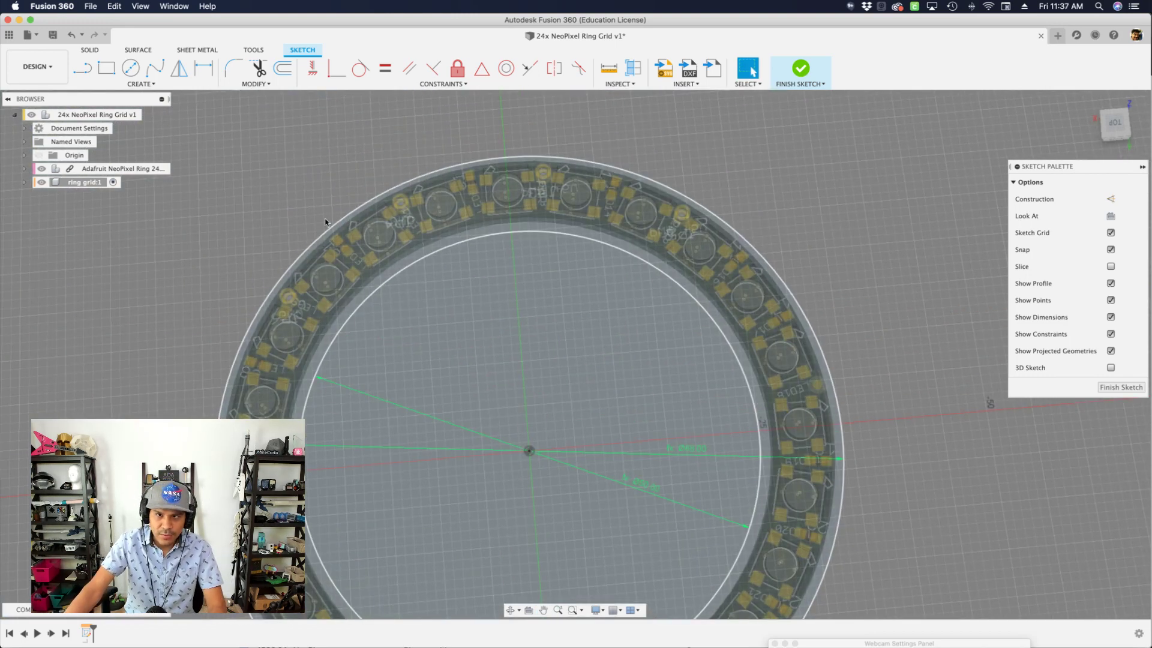
pyautogui.moveTo(325, 222); pyautogui.dragTo(334, 149, button='middle')
pyautogui.scroll(1, 758, 304)
pyautogui.scroll(-1, 758, 306)
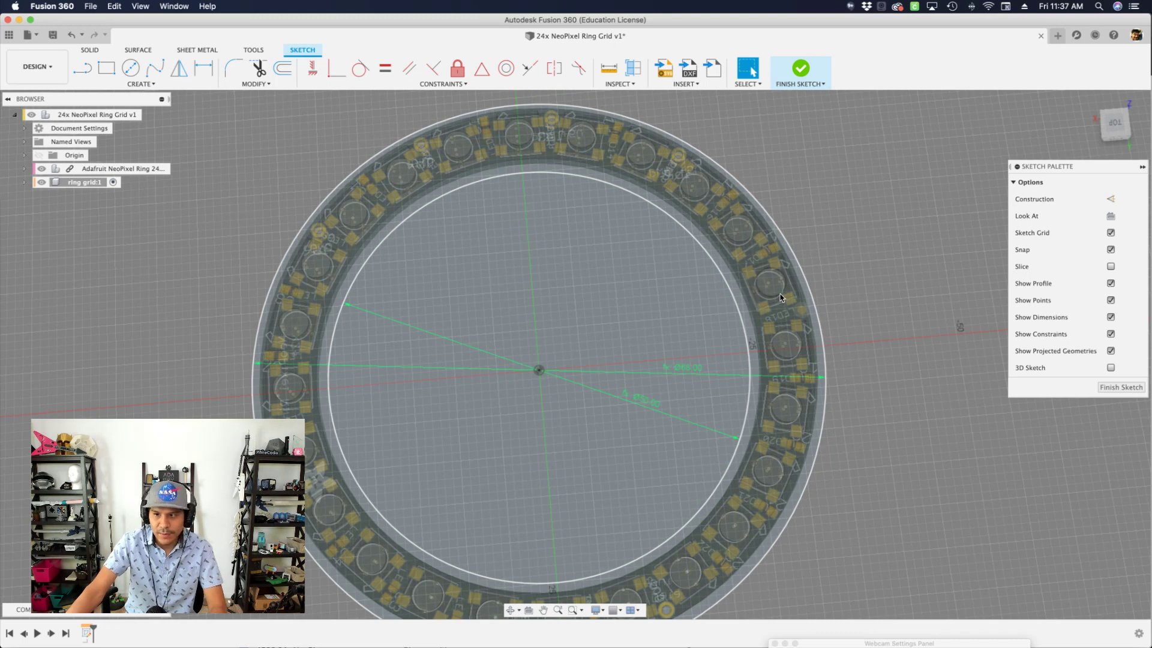
pyautogui.scroll(1, 780, 297)
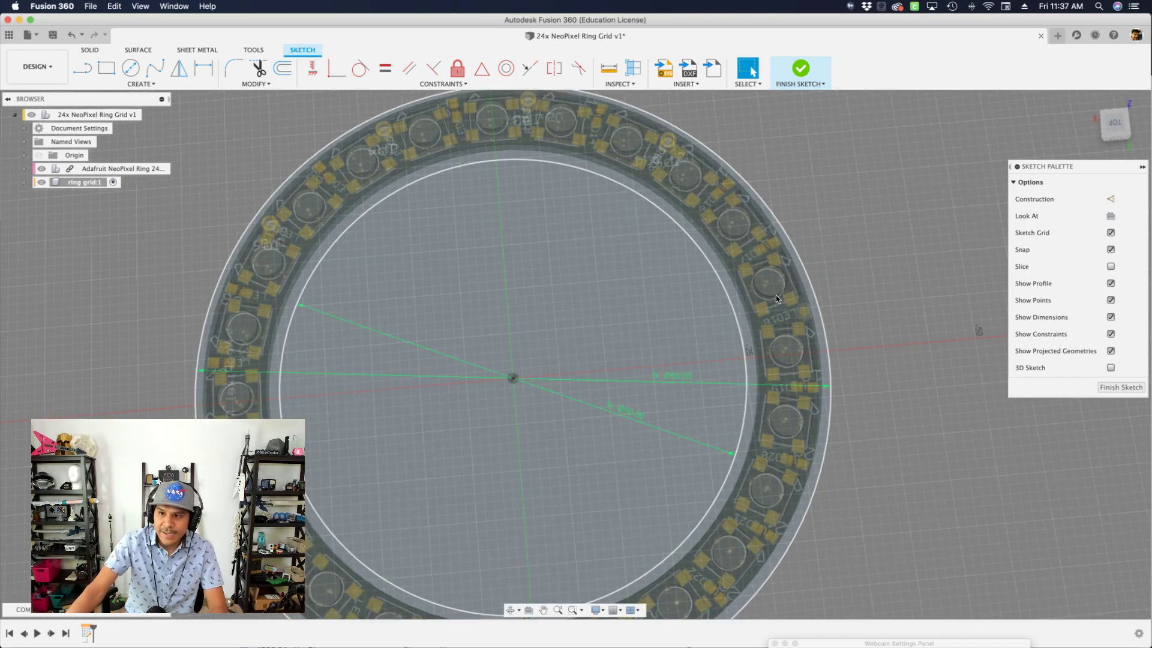
pyautogui.scroll(1, 776, 295)
pyautogui.moveTo(300, 203); pyautogui.dragTo(321, 266, button='middle')
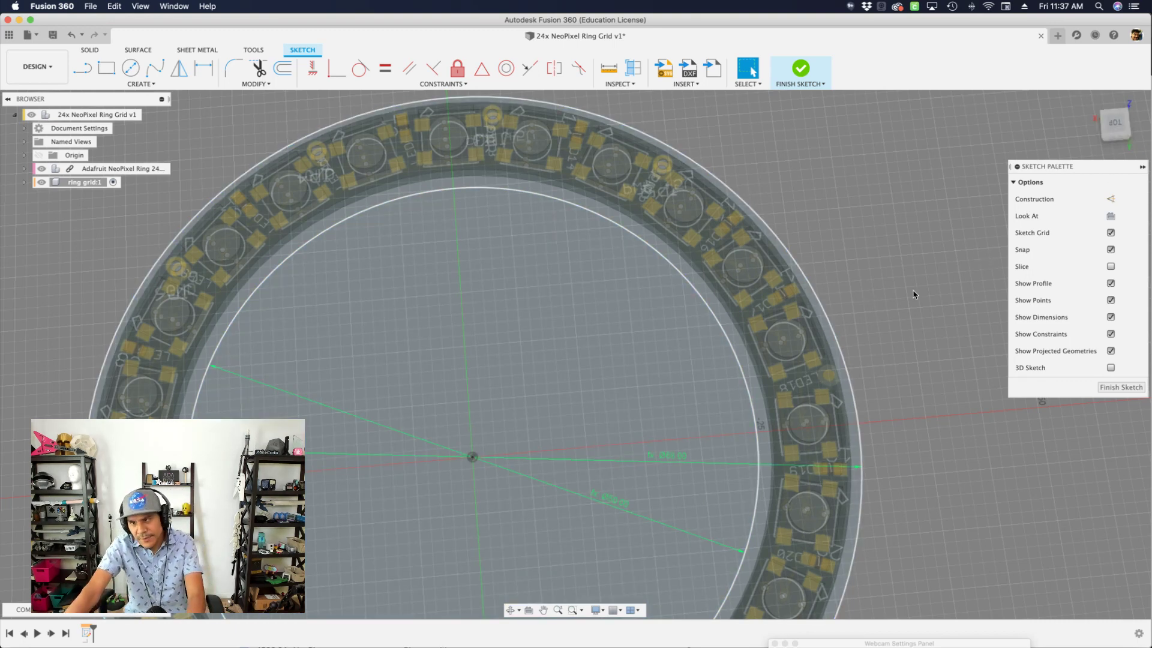
# Step: Begin a line at the sketch origin heading toward the outer circle
pyautogui.press('l')
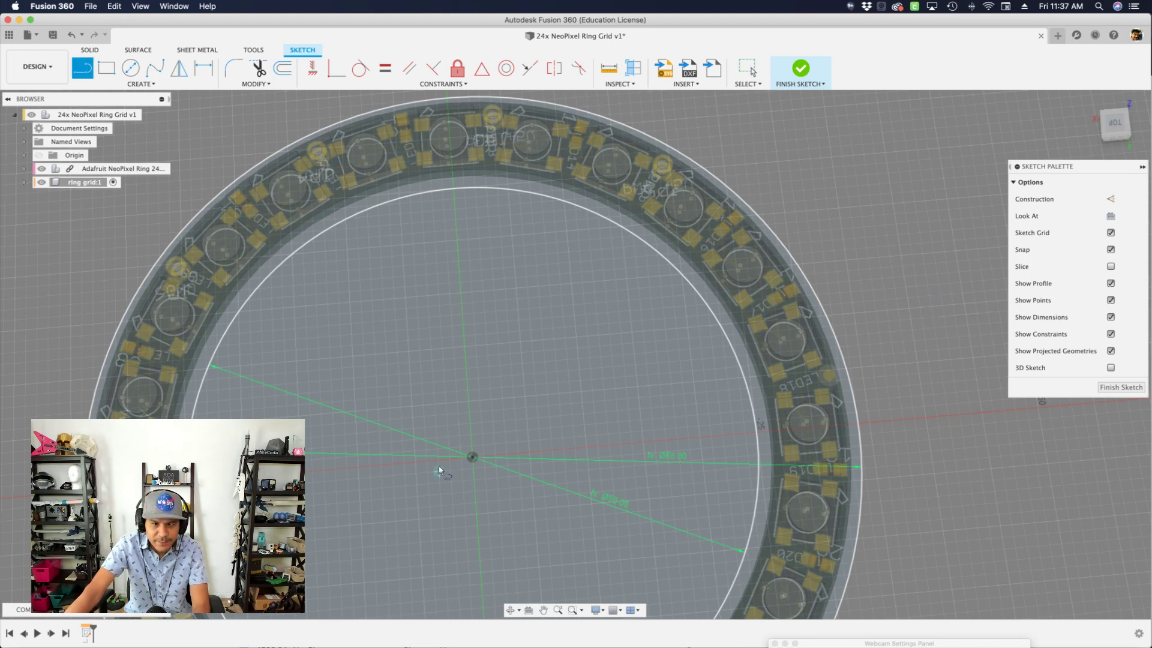
pyautogui.click(472, 457)
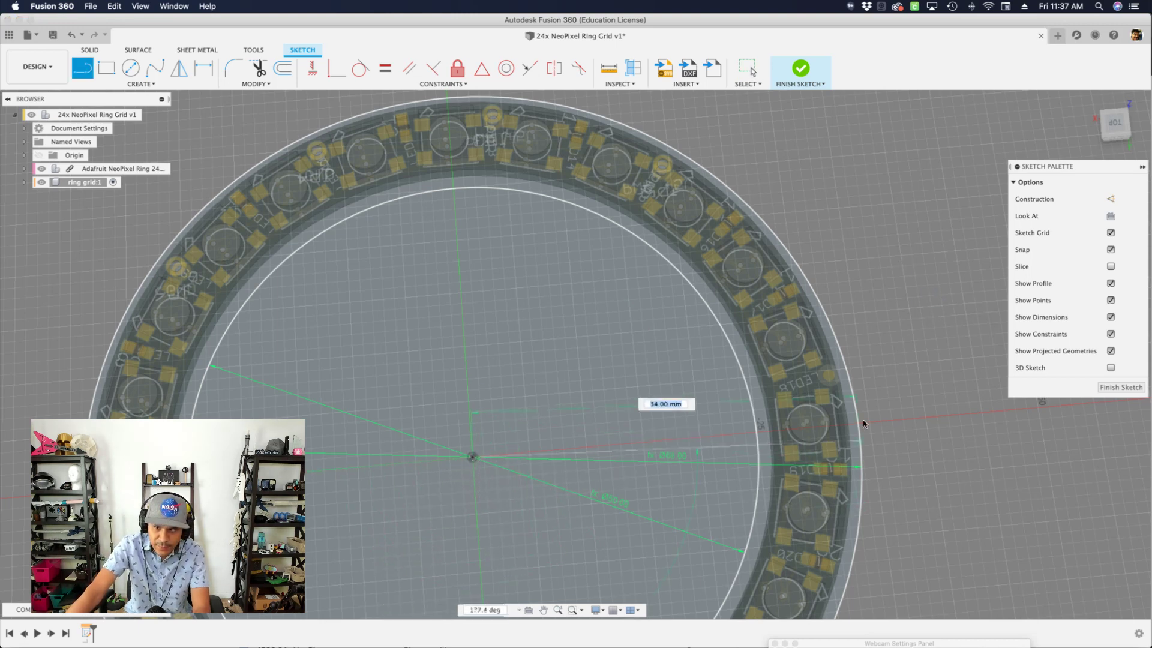
pyautogui.scroll(3, 863, 423)
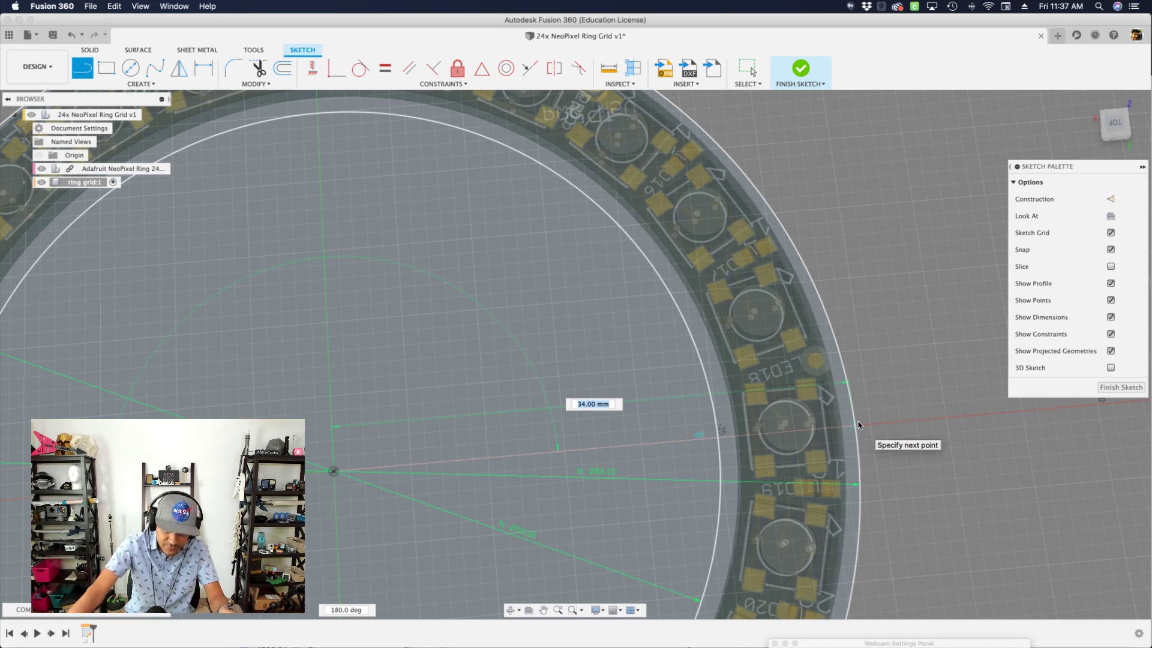
# Step: End the line on the outer circle, making it 34.00 mm long
pyautogui.click(858, 425)
pyautogui.press('Escape')
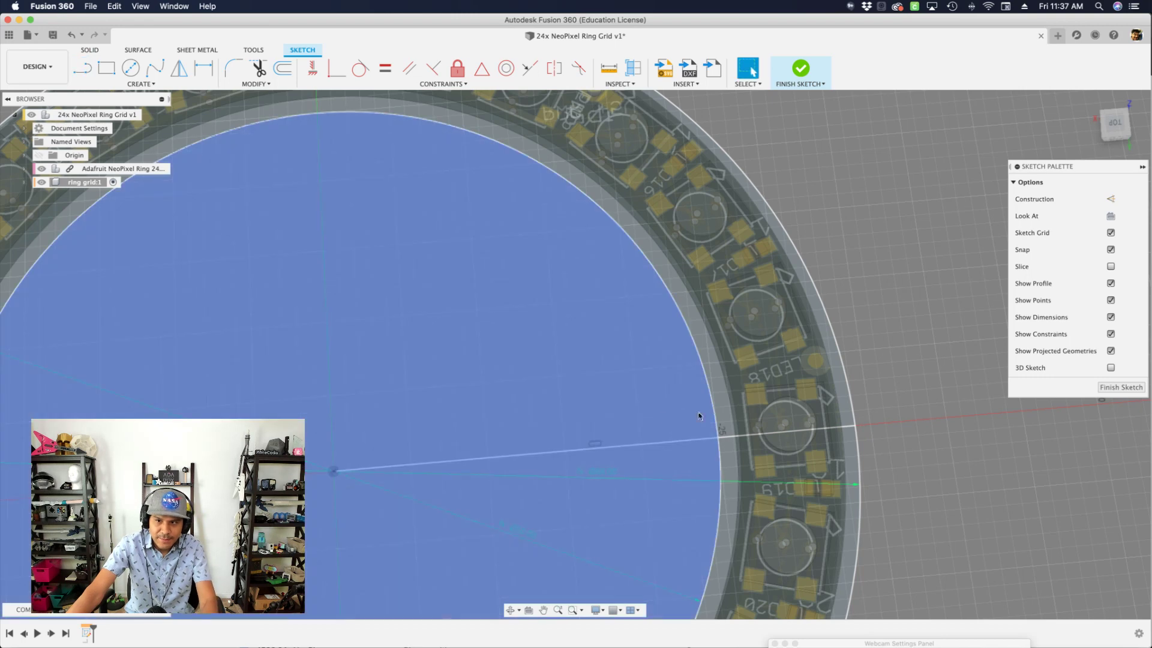
pyautogui.scroll(-3, 651, 430)
pyautogui.scroll(2, 603, 434)
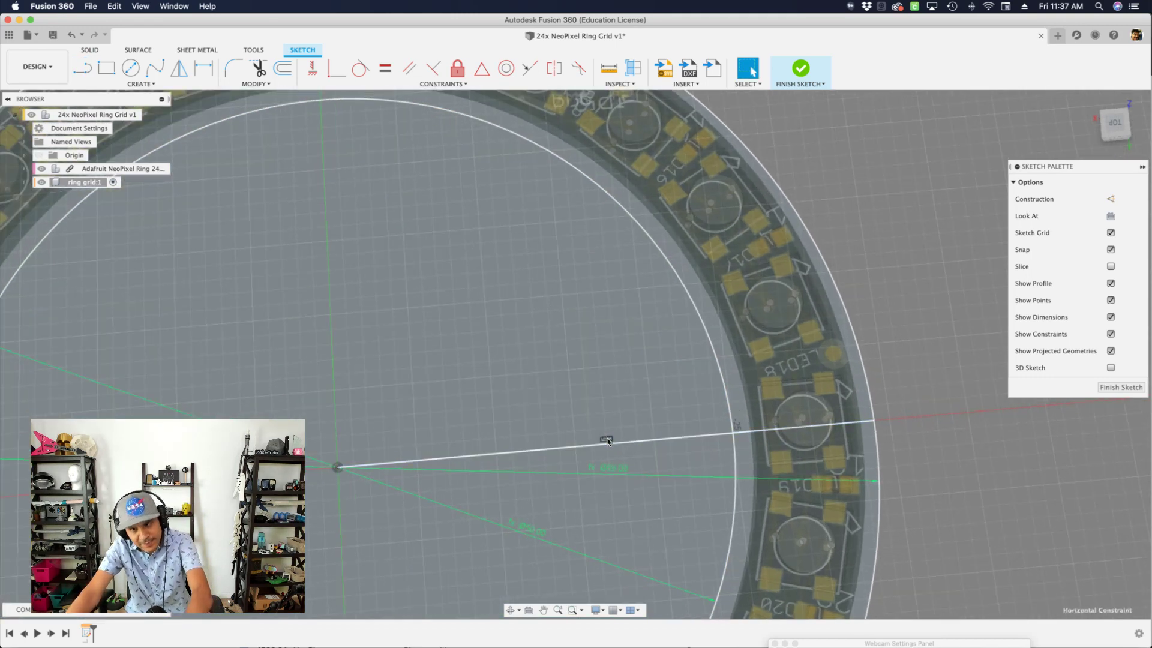
# Step: Rework the line's constraints, trying vertical and ending with it horizontal again
pyautogui.click(609, 442)
pyautogui.press('Delete')
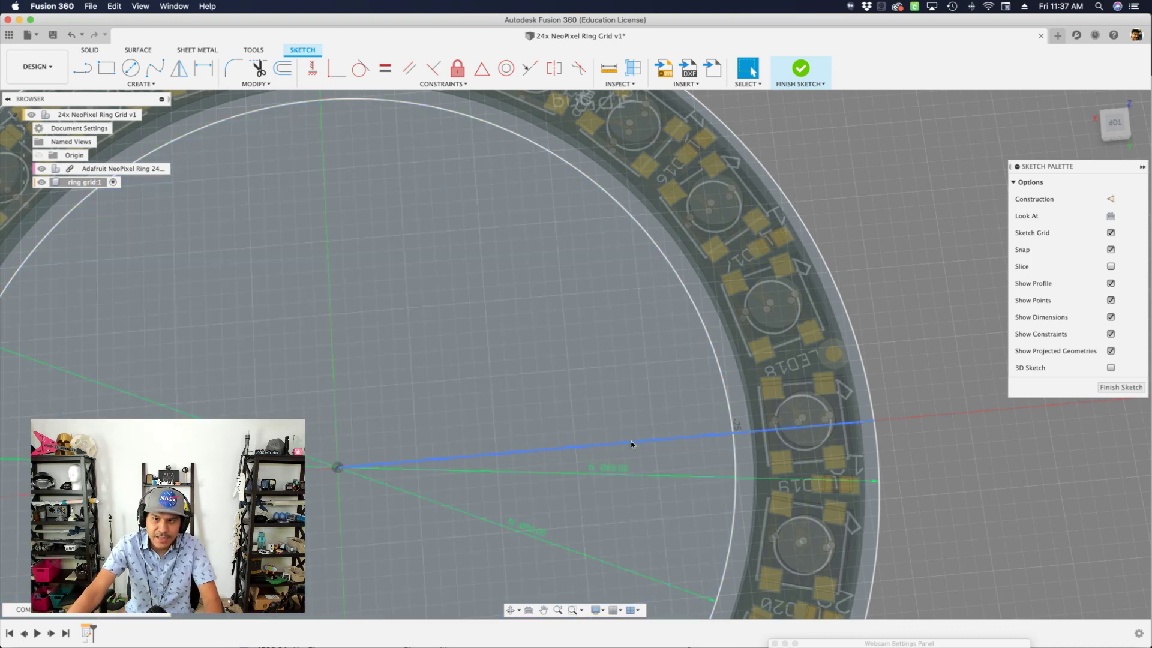
pyautogui.moveTo(629, 442)
pyautogui.mouseDown()
pyautogui.moveTo(531, 337)
pyautogui.moveTo(410, 250)
pyautogui.moveTo(327, 226)
pyautogui.moveTo(359, 237)
pyautogui.mouseUp()
pyautogui.scroll(-3, 346, 441)
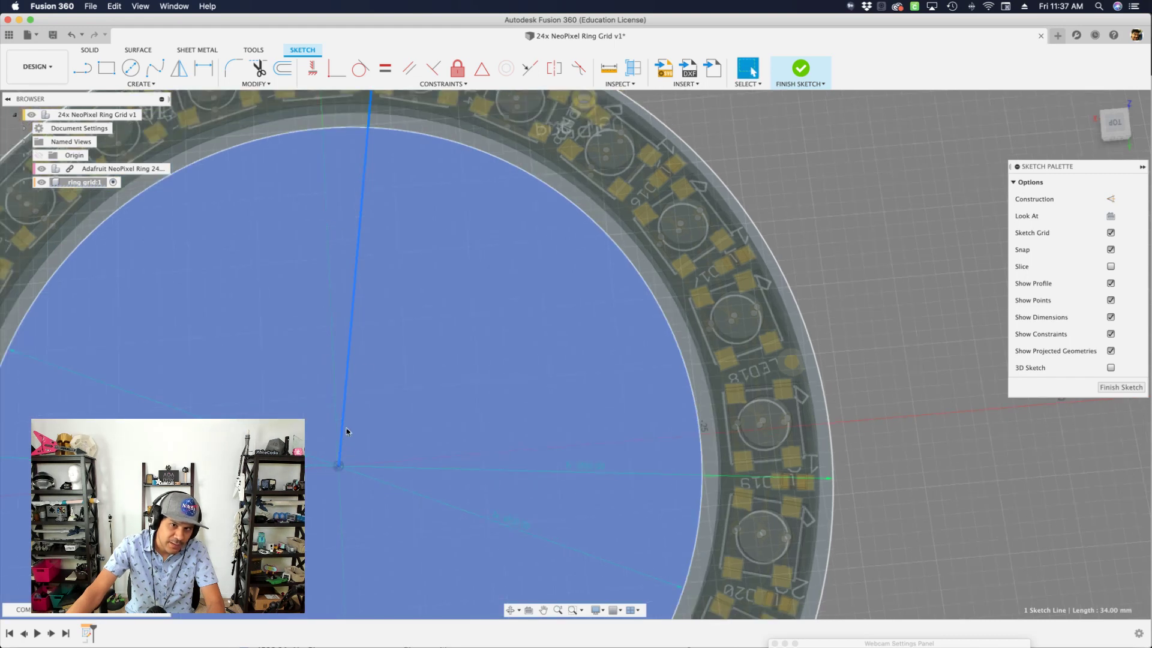
pyautogui.click(312, 71)
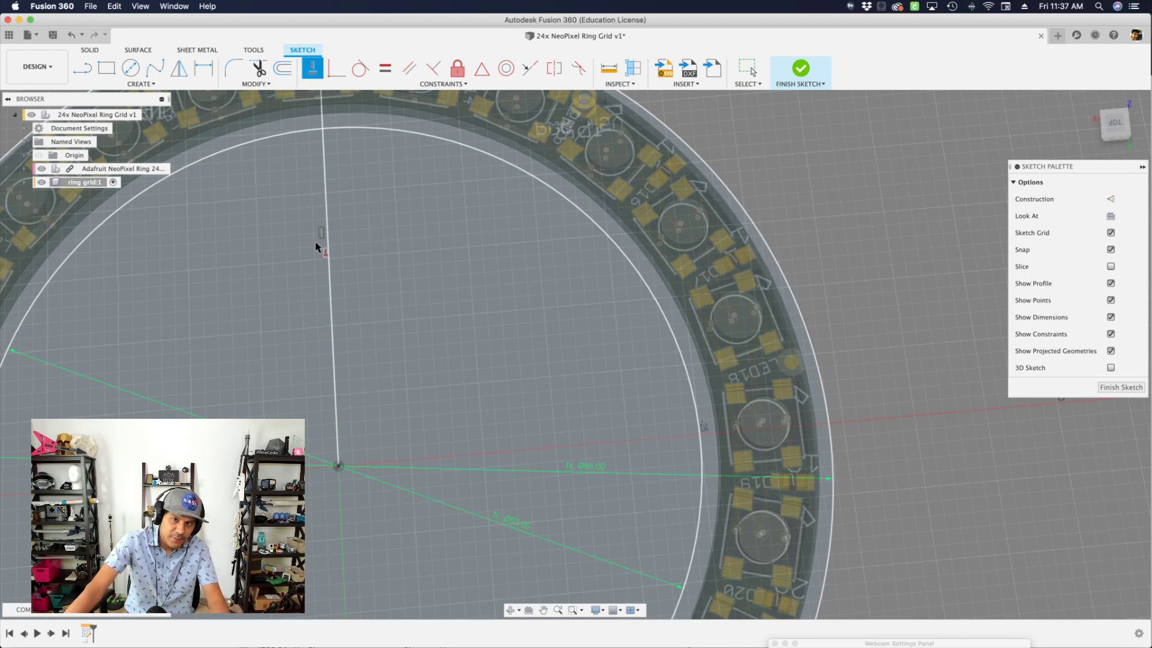
pyautogui.press('Escape')
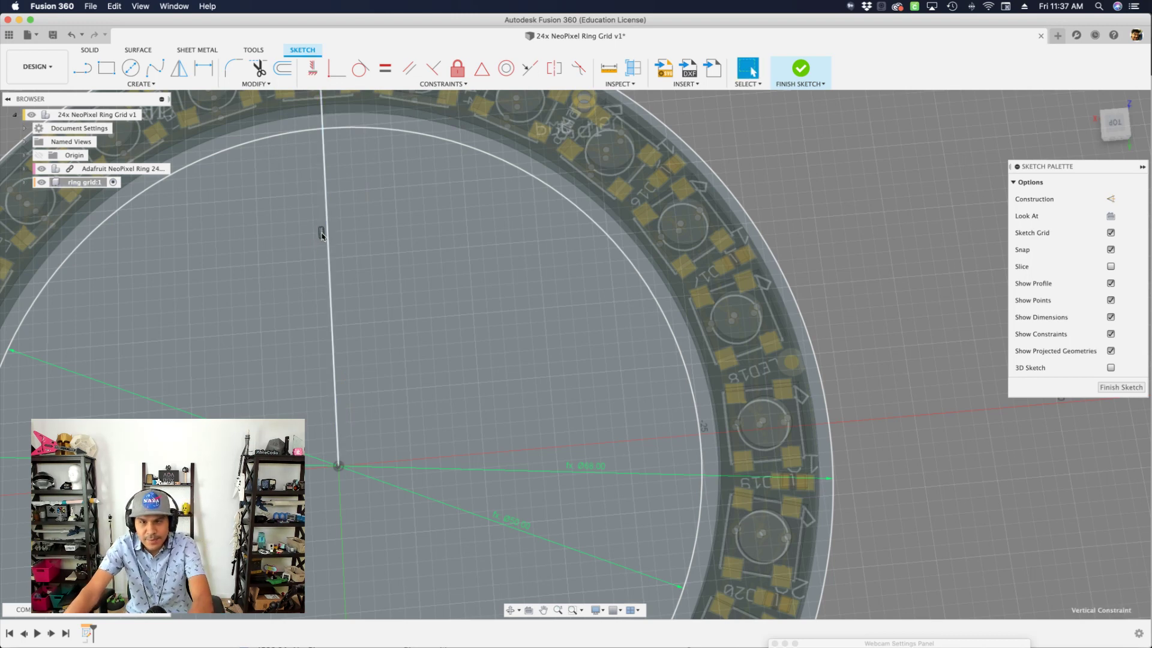
pyautogui.click(322, 235)
pyautogui.press('Delete')
pyautogui.moveTo(323, 252); pyautogui.dragTo(637, 432)
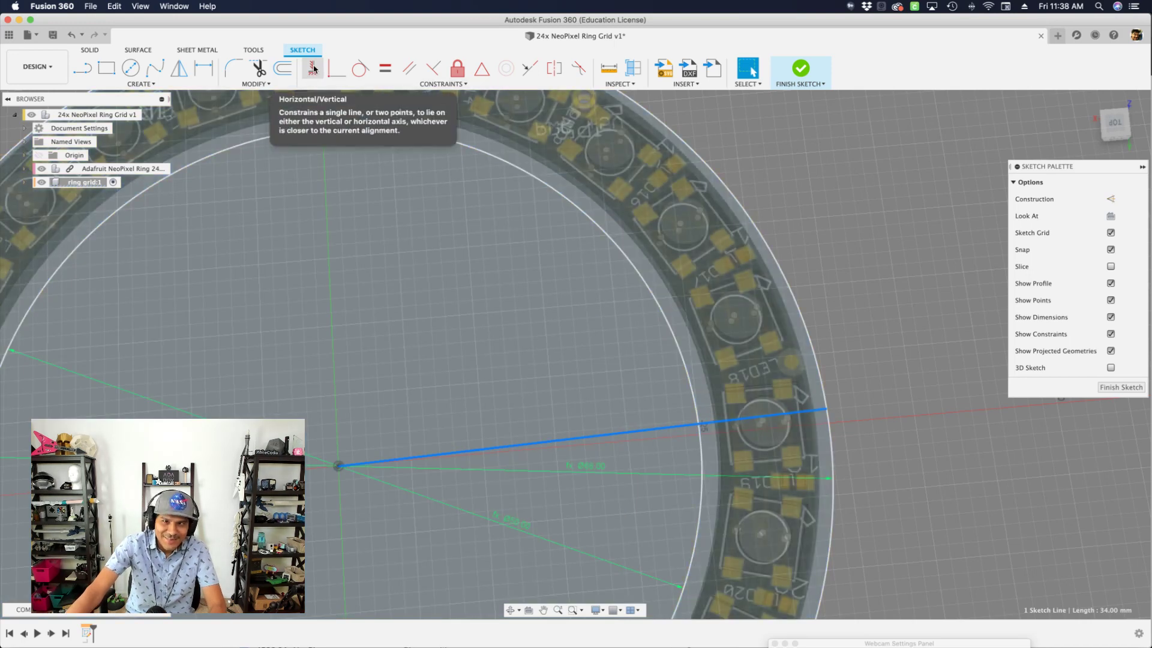
pyautogui.click(313, 69)
pyautogui.click(674, 439)
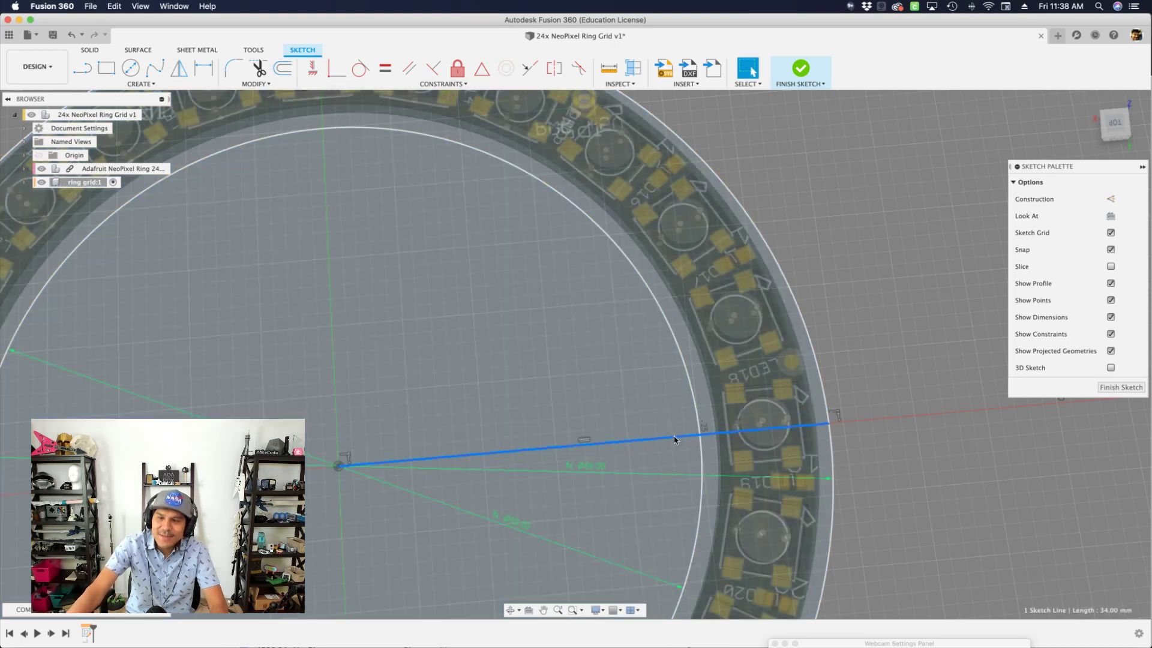
# Step: Convert the horizontal line into a construction line
pyautogui.press('x')
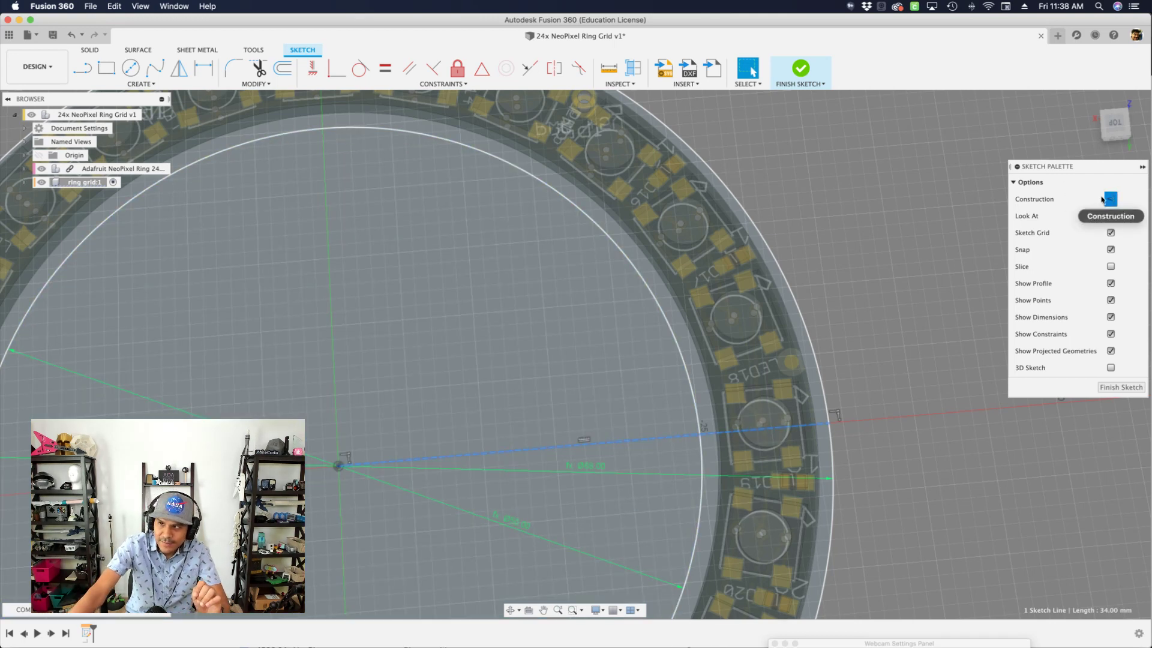
pyautogui.click(919, 273)
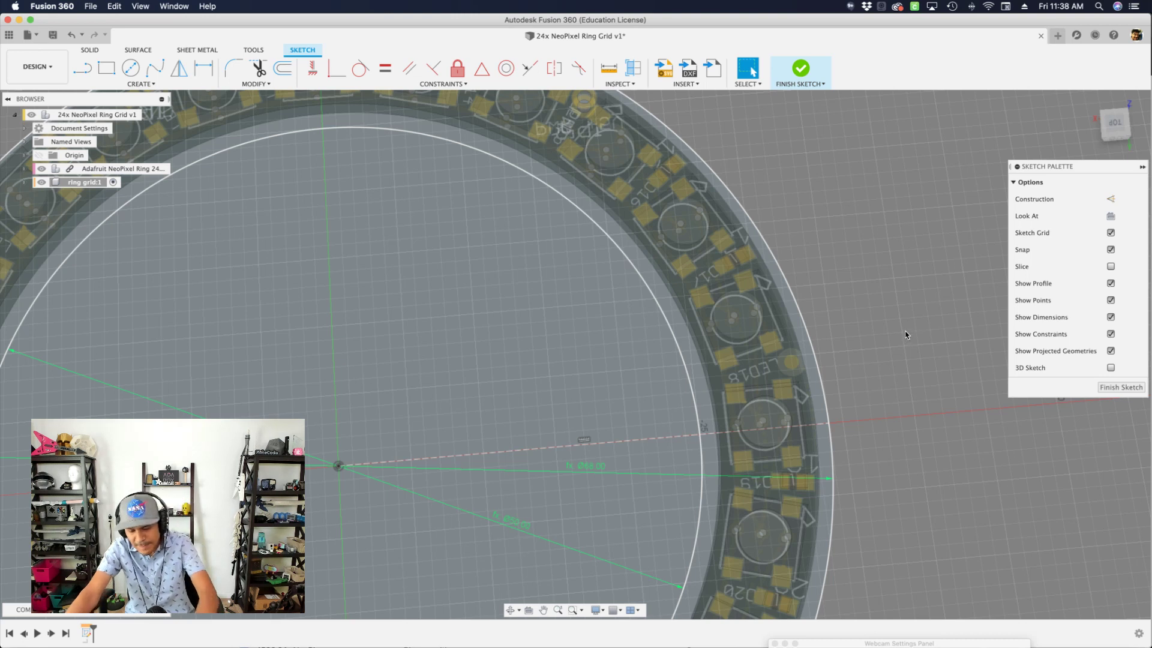
pyautogui.press('l')
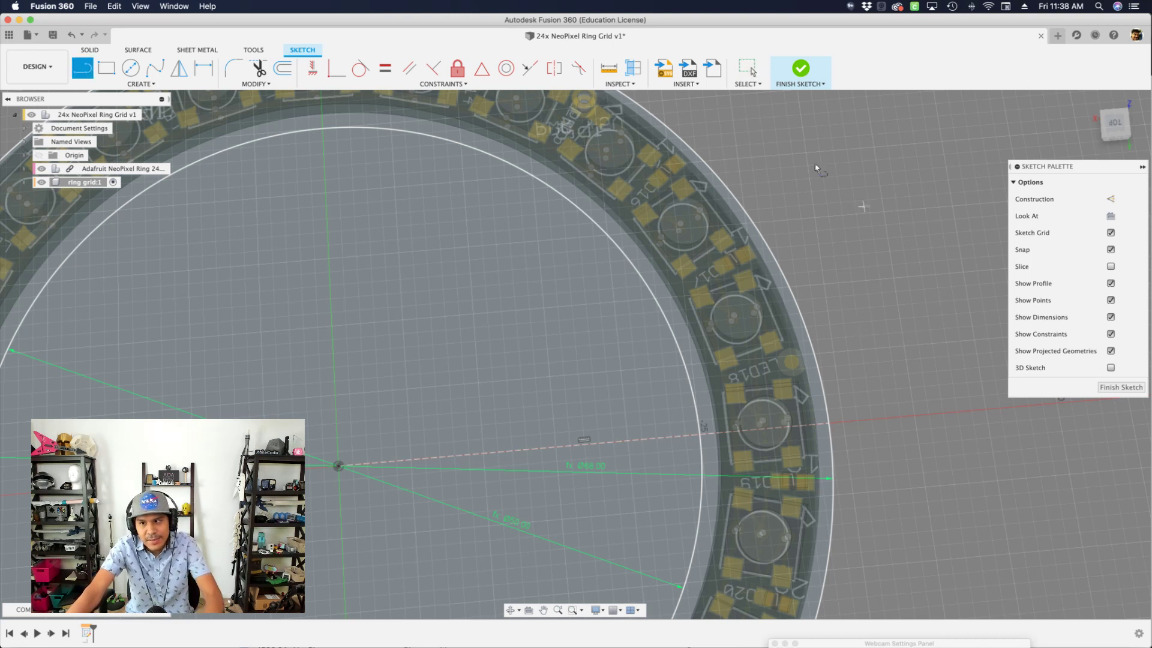
# Step: Draw a second line from the origin to the ring's outer circle
pyautogui.click(339, 463)
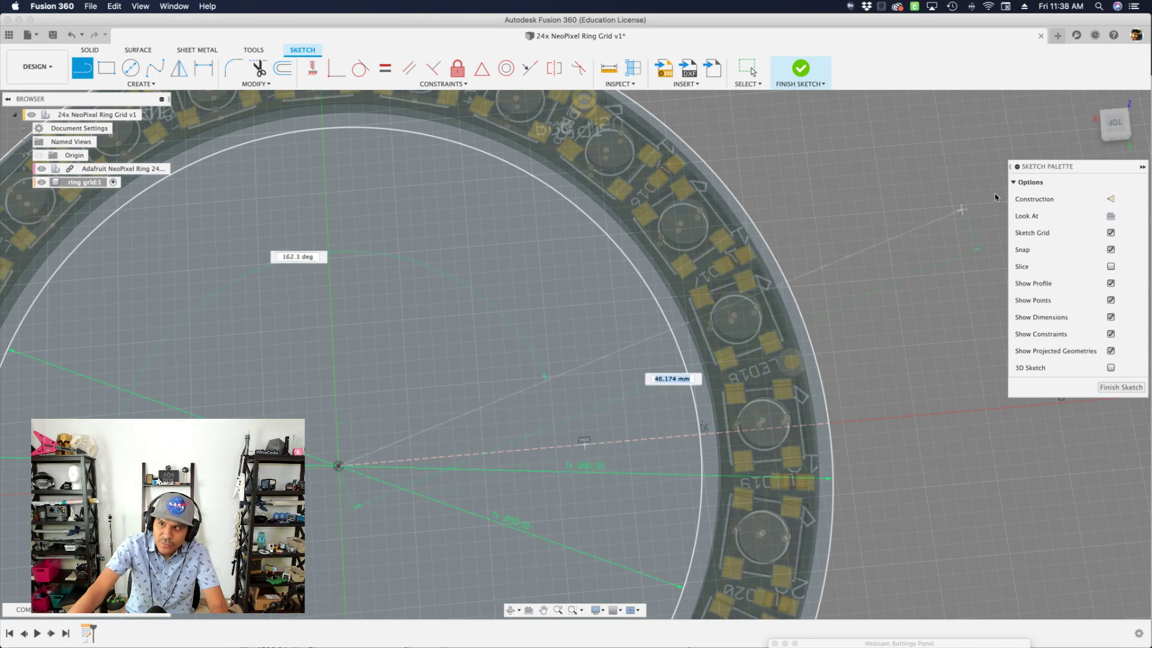
pyautogui.keyDown('shift'); pyautogui.moveTo(780, 360); pyautogui.dragTo(773, 376, button='middle'); pyautogui.keyUp('shift')
pyautogui.scroll(2, 772, 376)
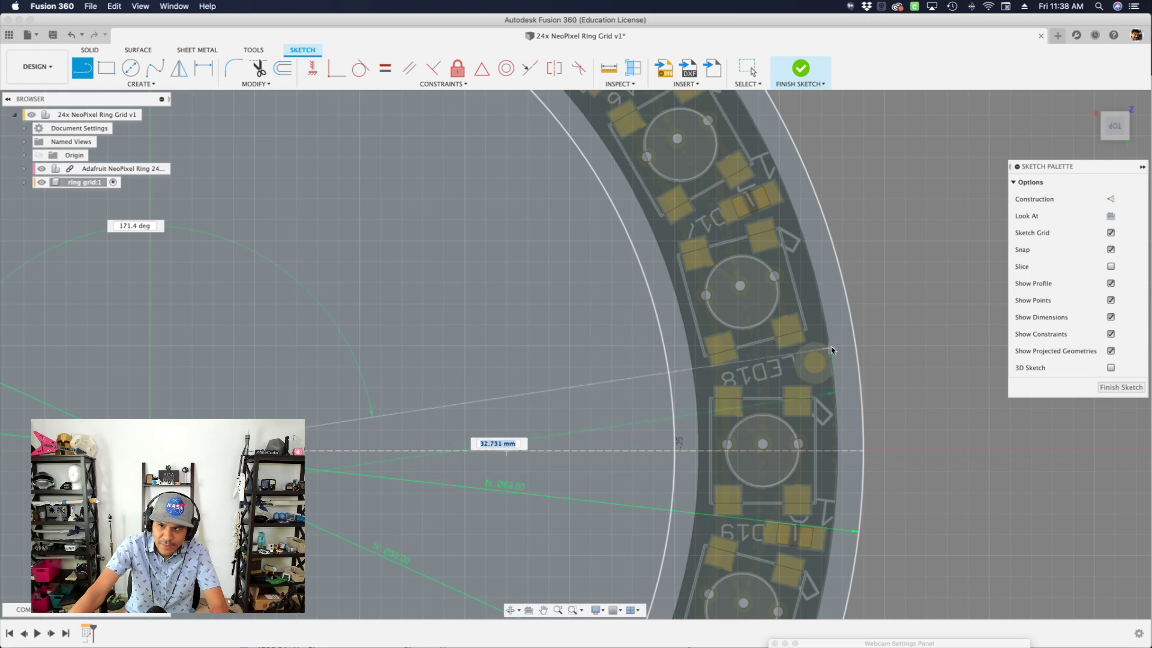
pyautogui.click(855, 338)
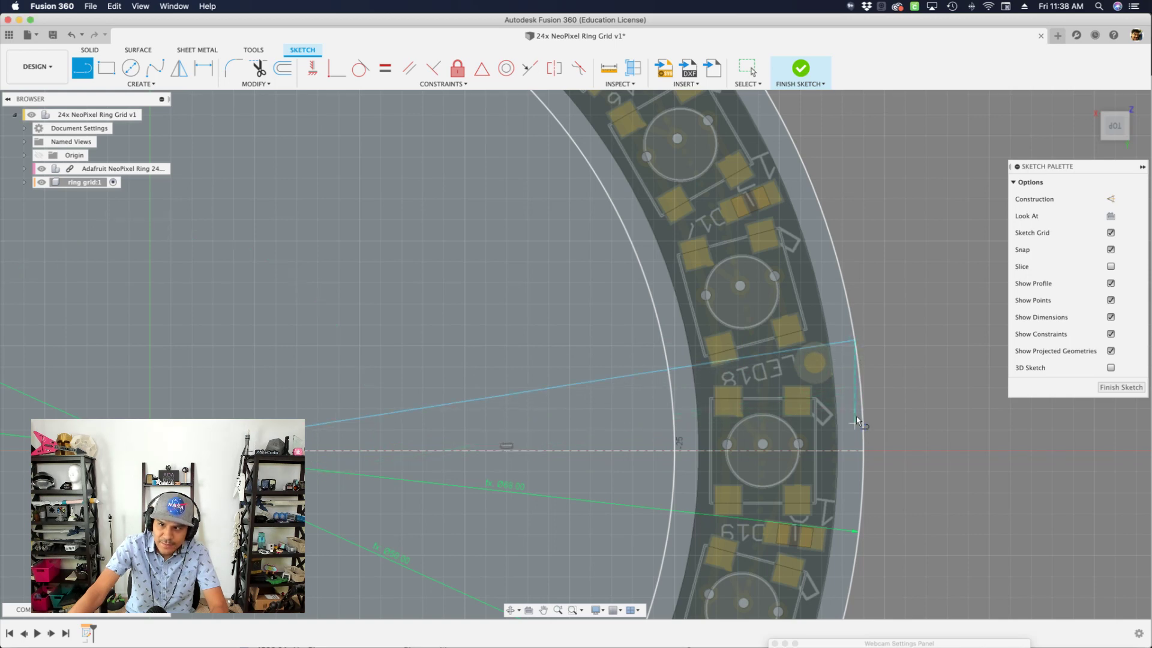
pyautogui.press('Escape')
pyautogui.scroll(-1, 774, 359)
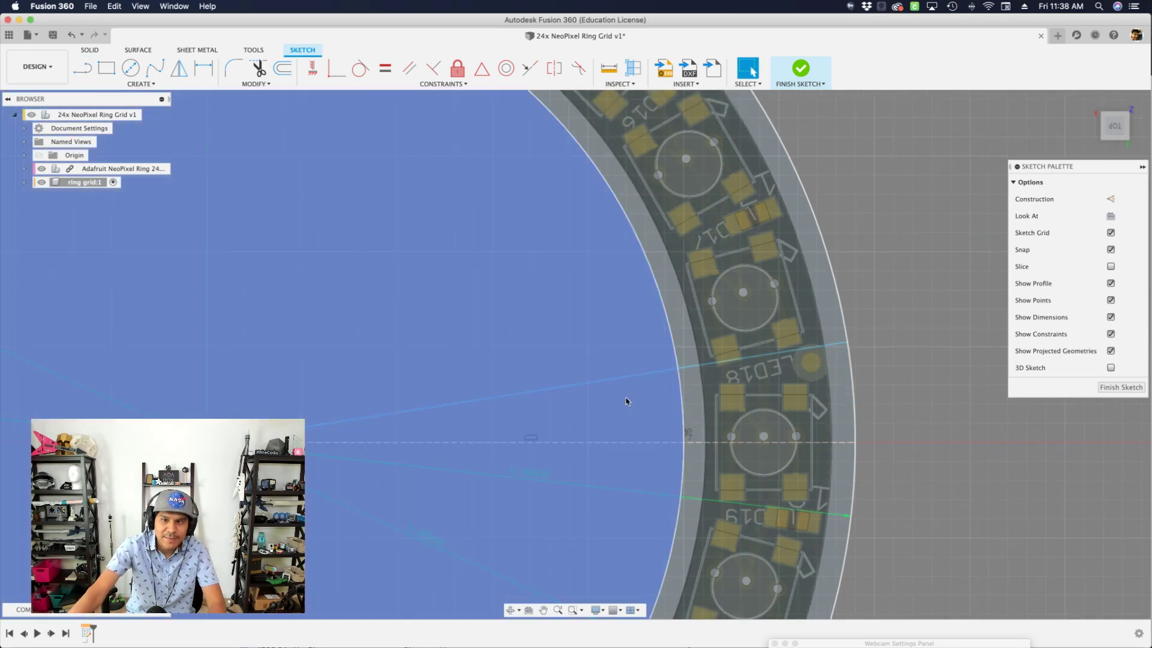
# Step: Dimension the new line's angle to the construction line at 8 degrees
pyautogui.click(631, 376)
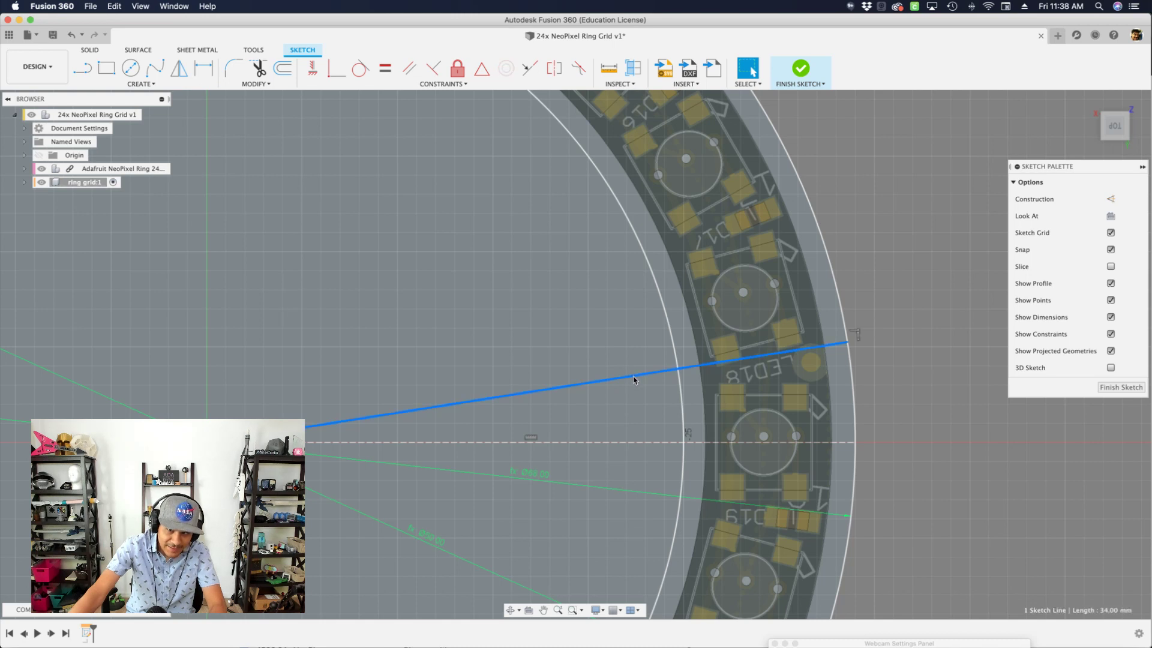
pyautogui.press('d')
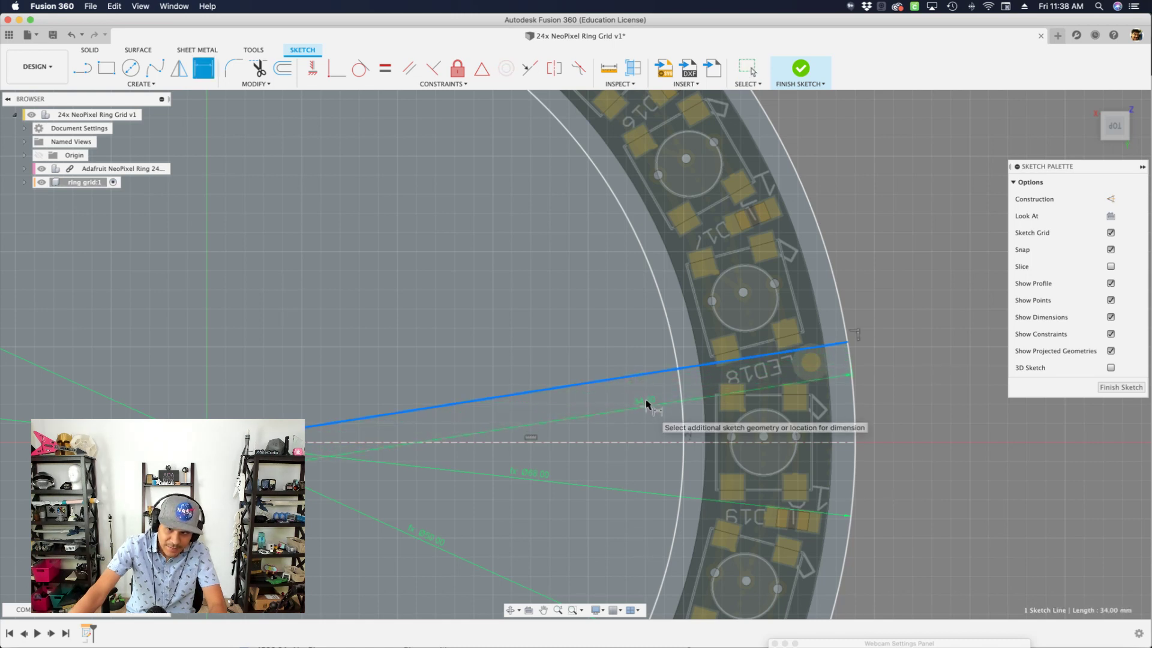
pyautogui.click(643, 441)
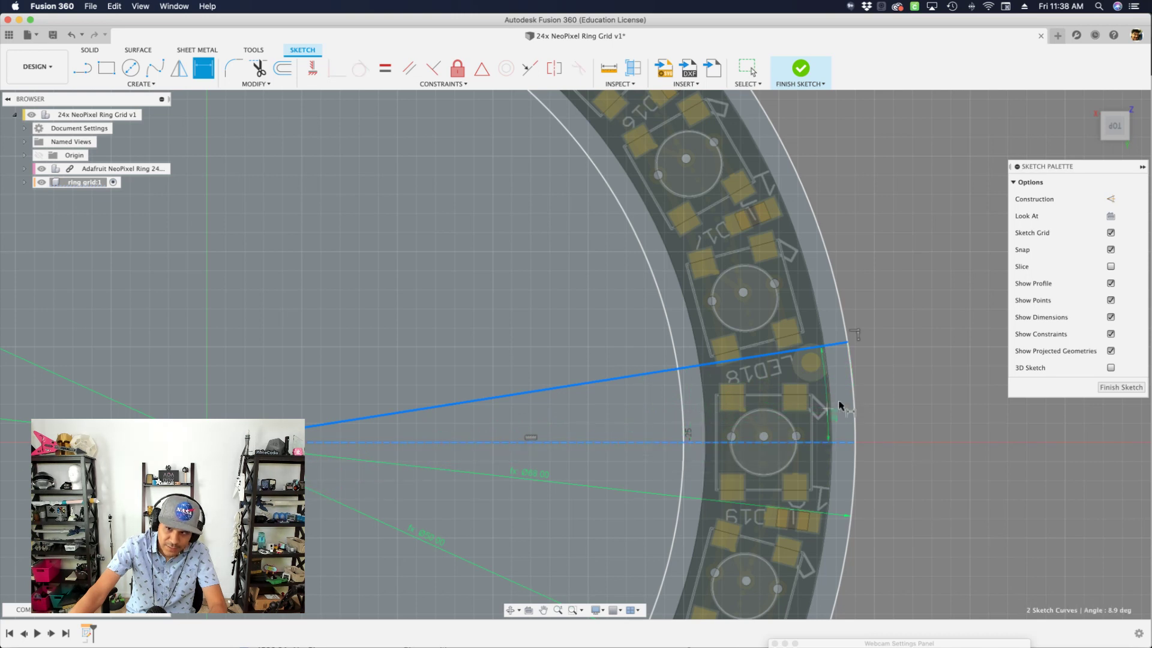
pyautogui.click(921, 391)
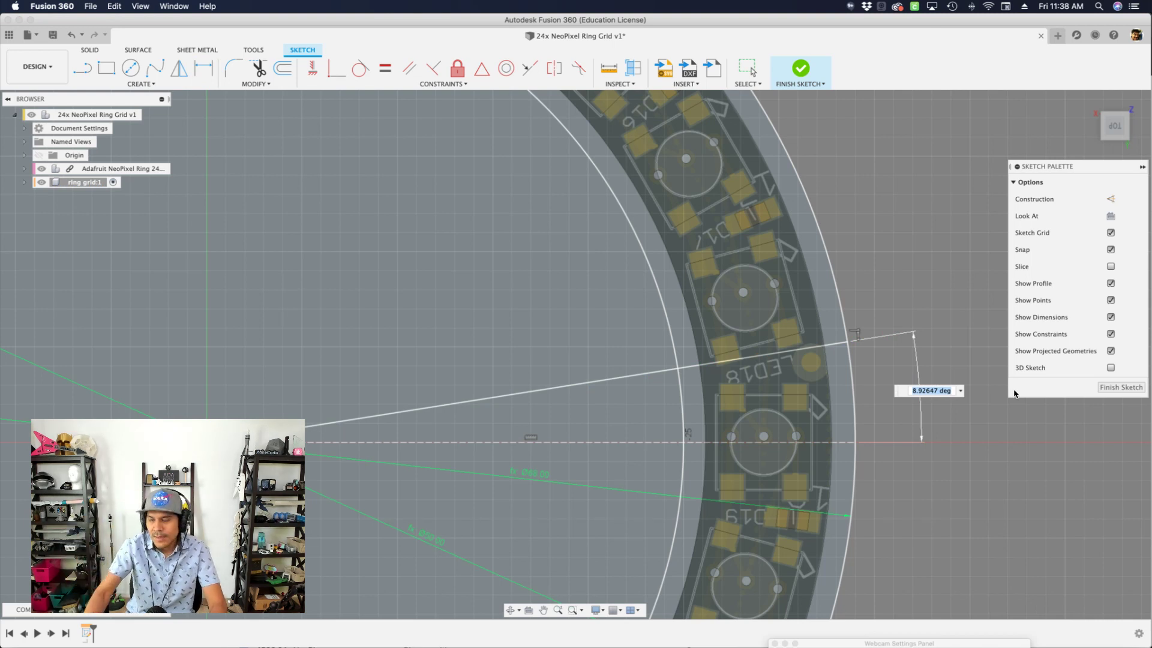
pyautogui.write('8')
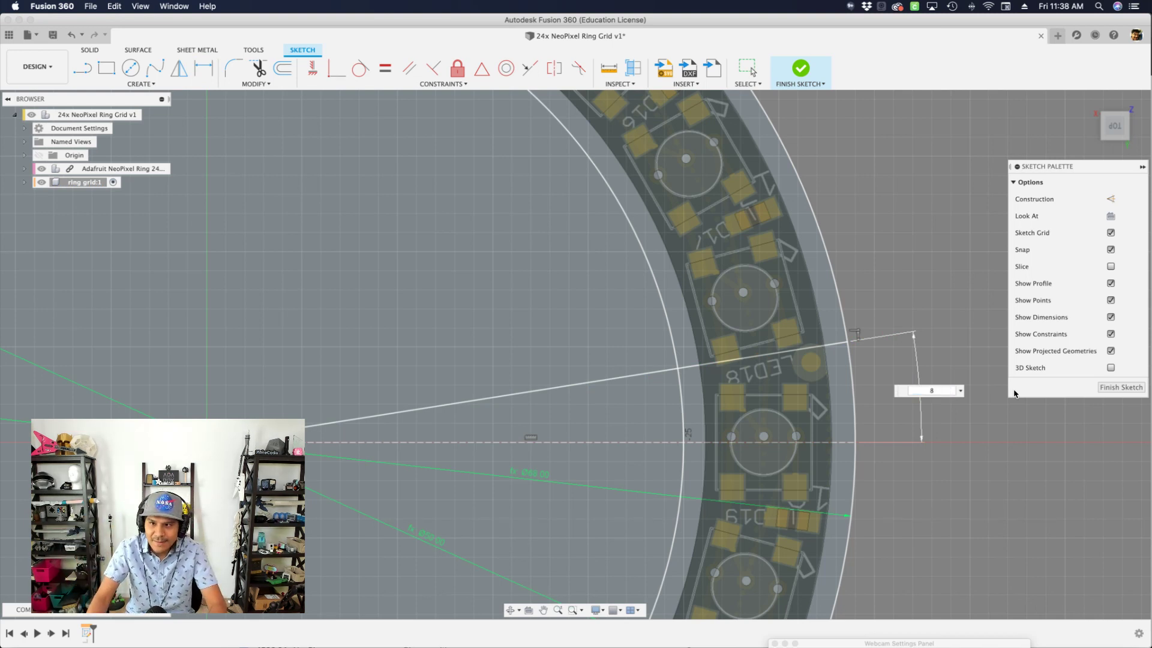
pyautogui.press('Return')
pyautogui.scroll(1, 998, 378)
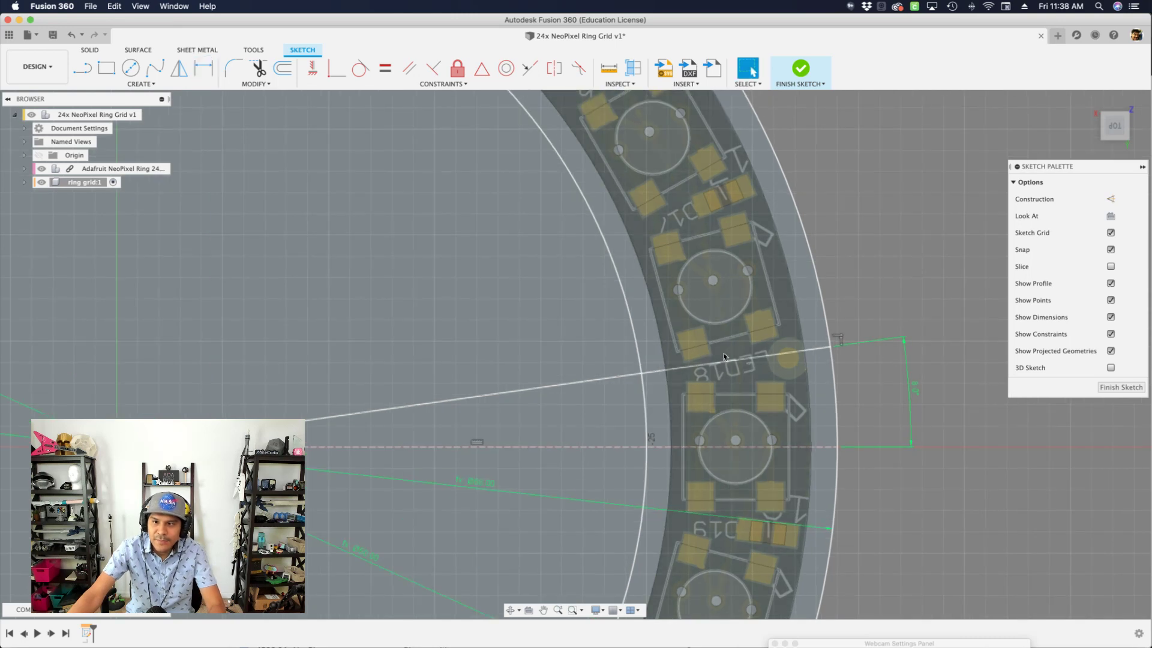
pyautogui.scroll(4, 724, 357)
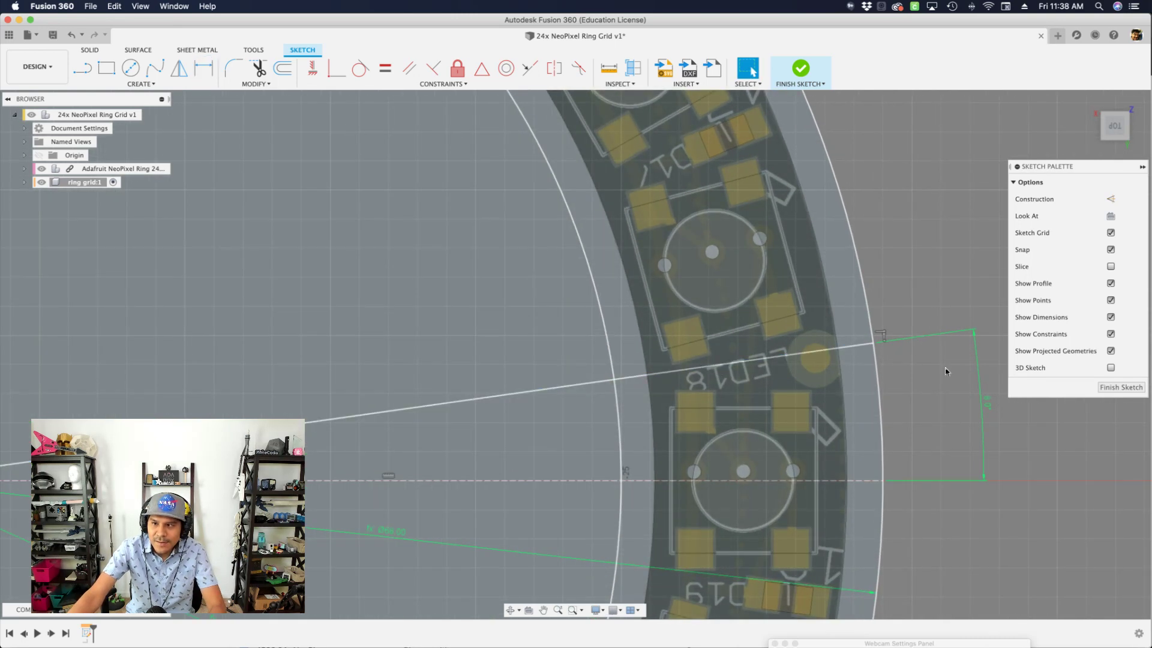
# Step: Change the angle dimension to 7.5, then settle on 7 deg
pyautogui.doubleClick(988, 409)
pyautogui.write('7.5')
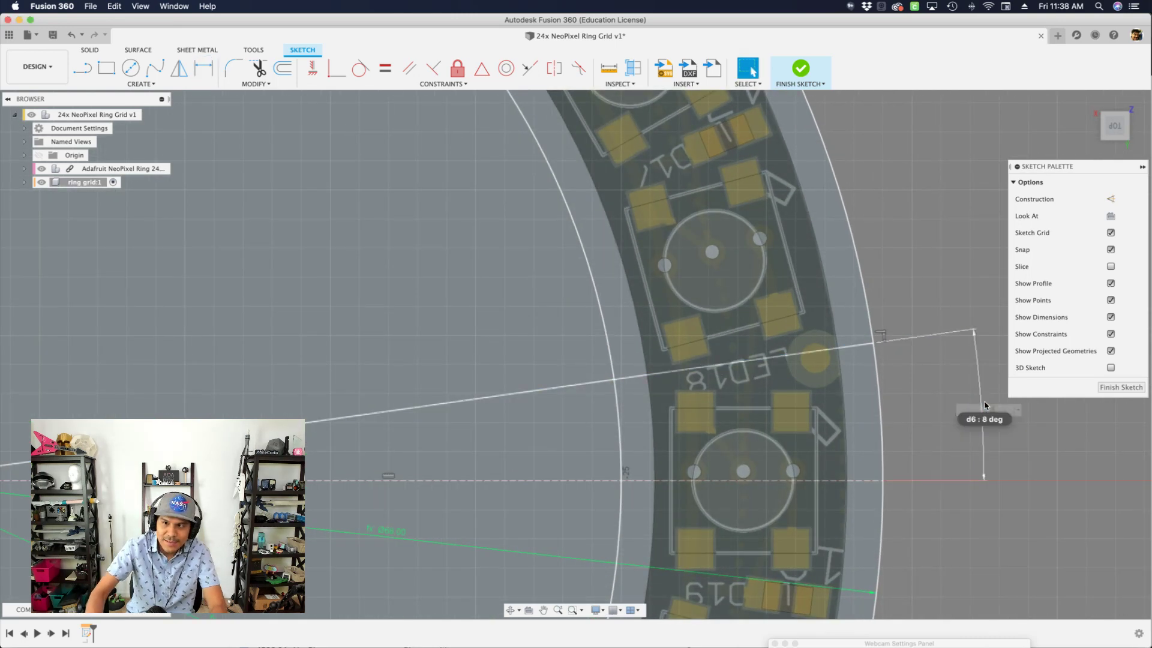
pyautogui.press('Return')
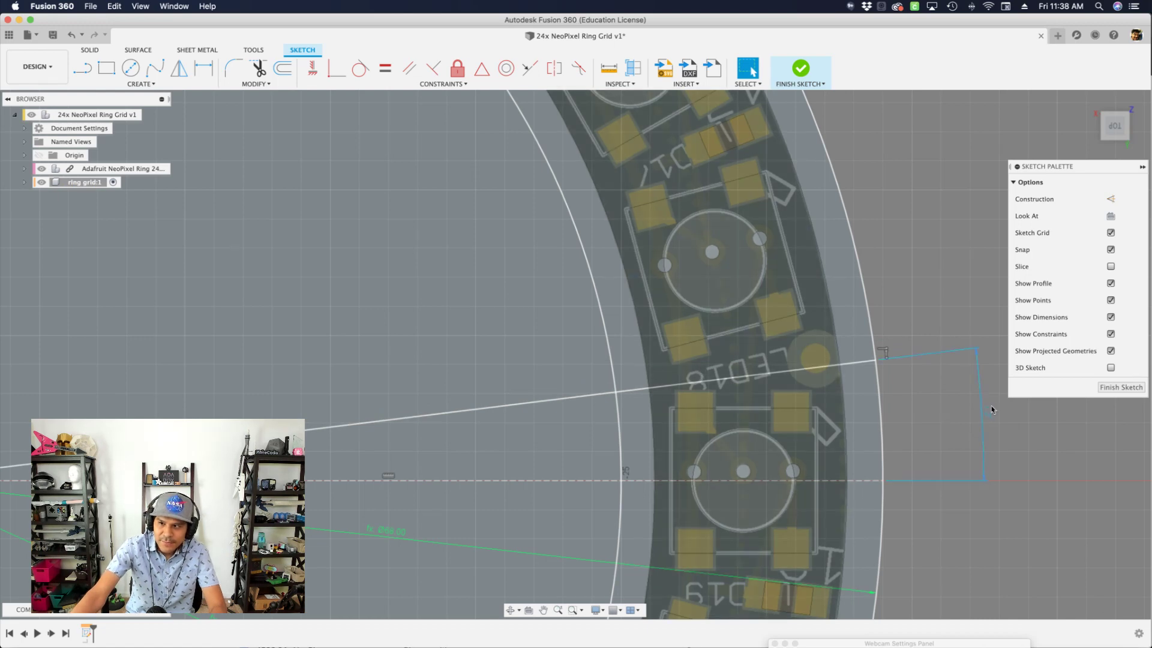
pyautogui.doubleClick(986, 410)
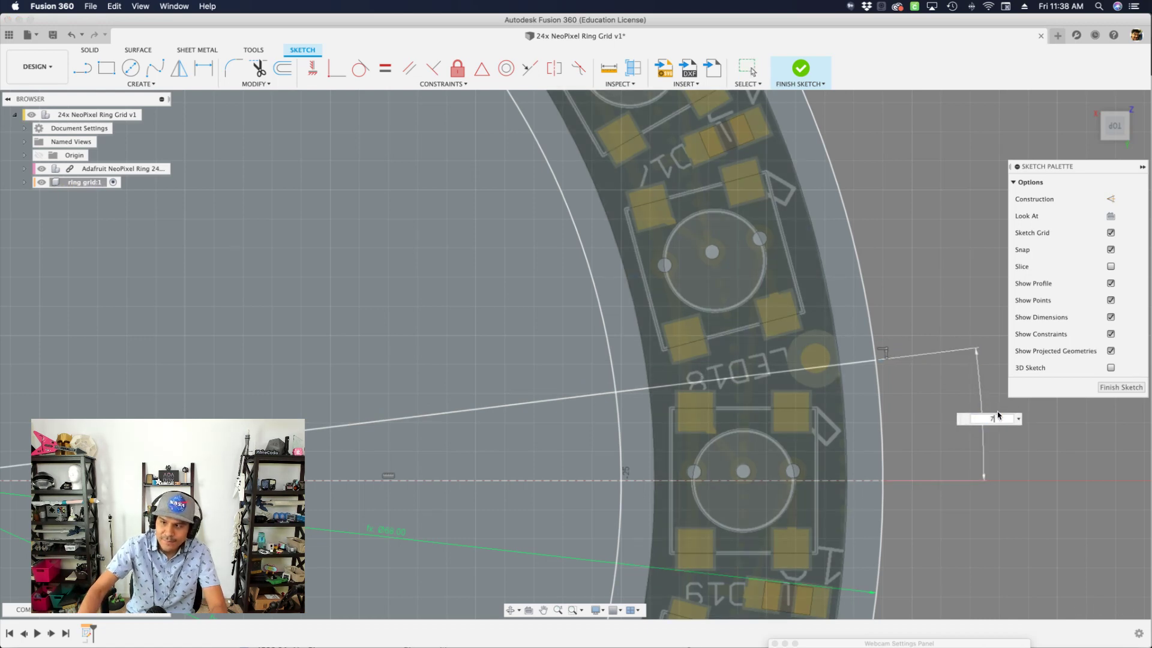
pyautogui.press('Return')
pyautogui.scroll(2, 826, 363)
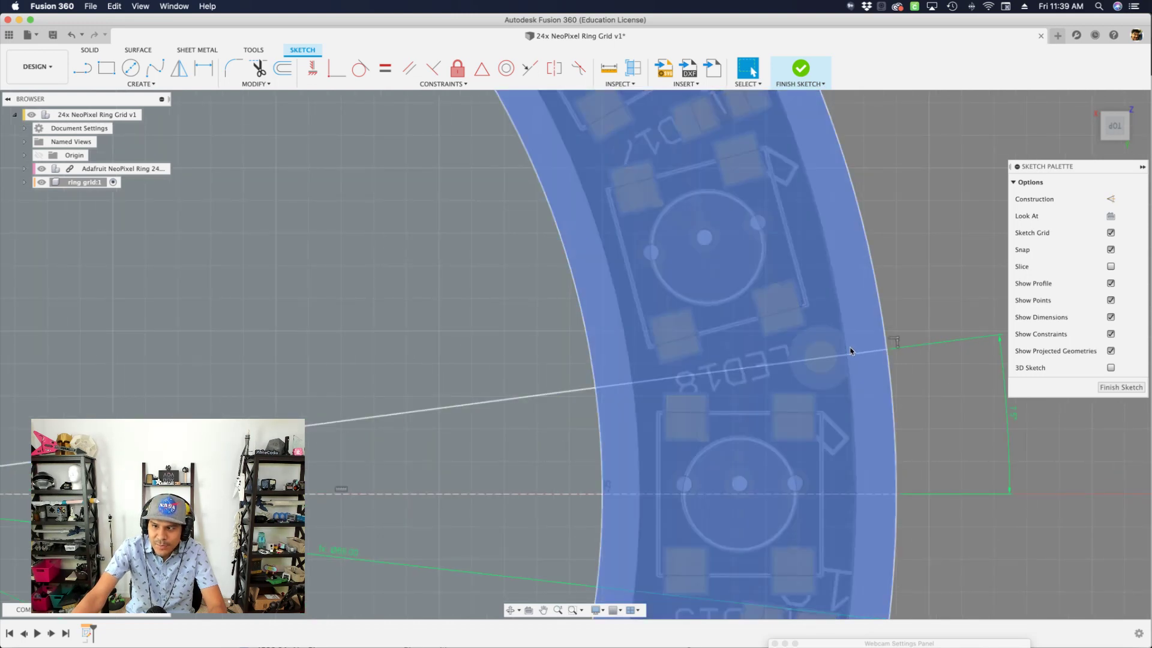
pyautogui.scroll(-3, 839, 352)
pyautogui.scroll(-3, 844, 349)
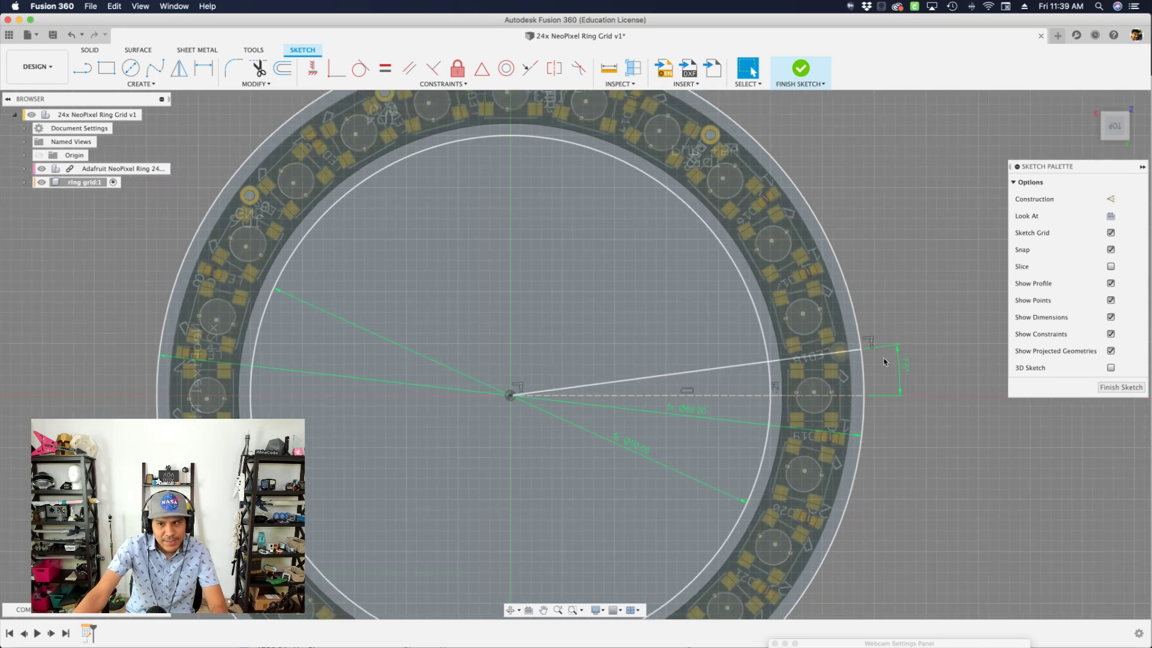
# Step: Circular-pattern the spoke line 24 times around the ring circle's centre
pyautogui.scroll(-2, 759, 351)
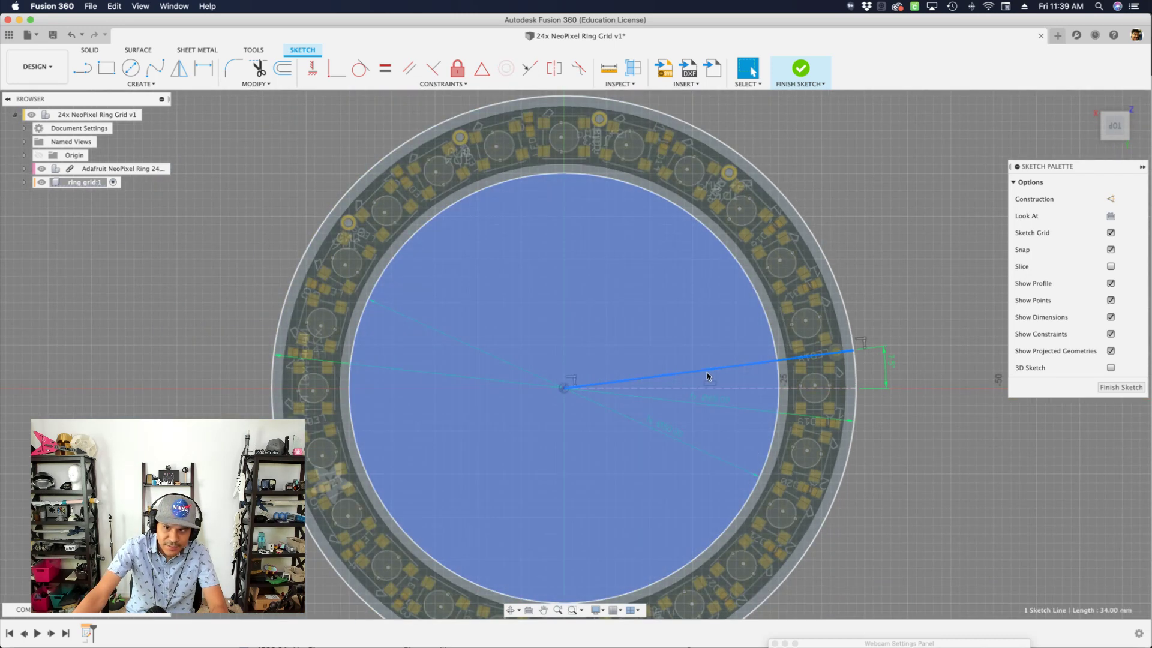
pyautogui.write('scirc')
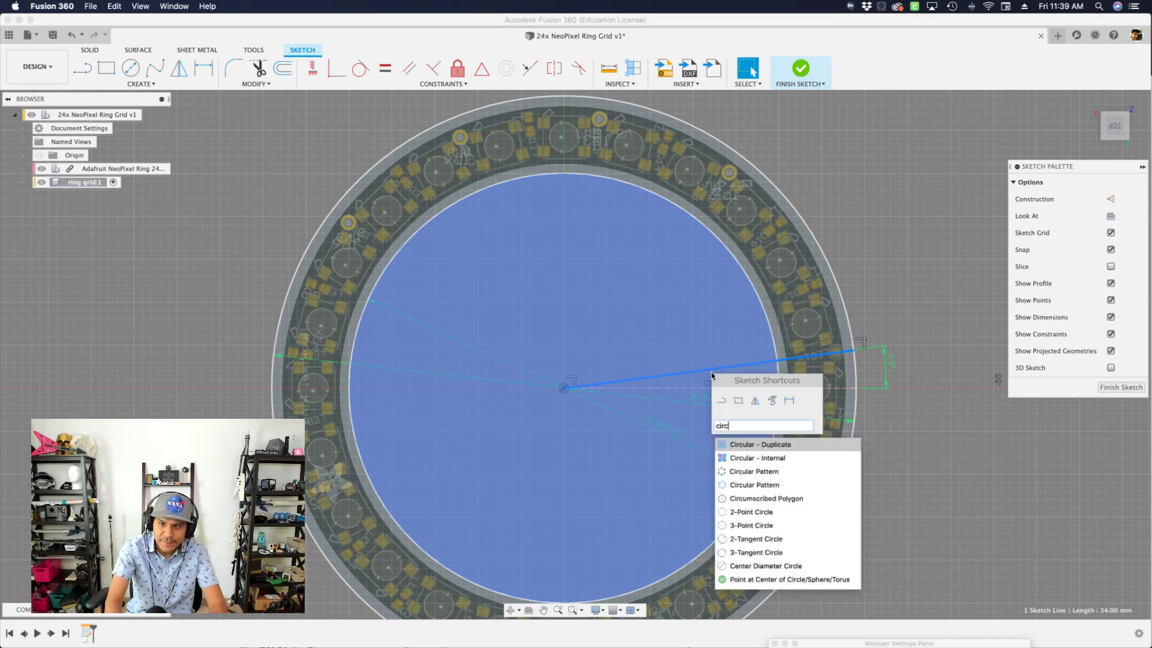
pyautogui.press('Down')
pyautogui.press('Down')
pyautogui.press('Down')
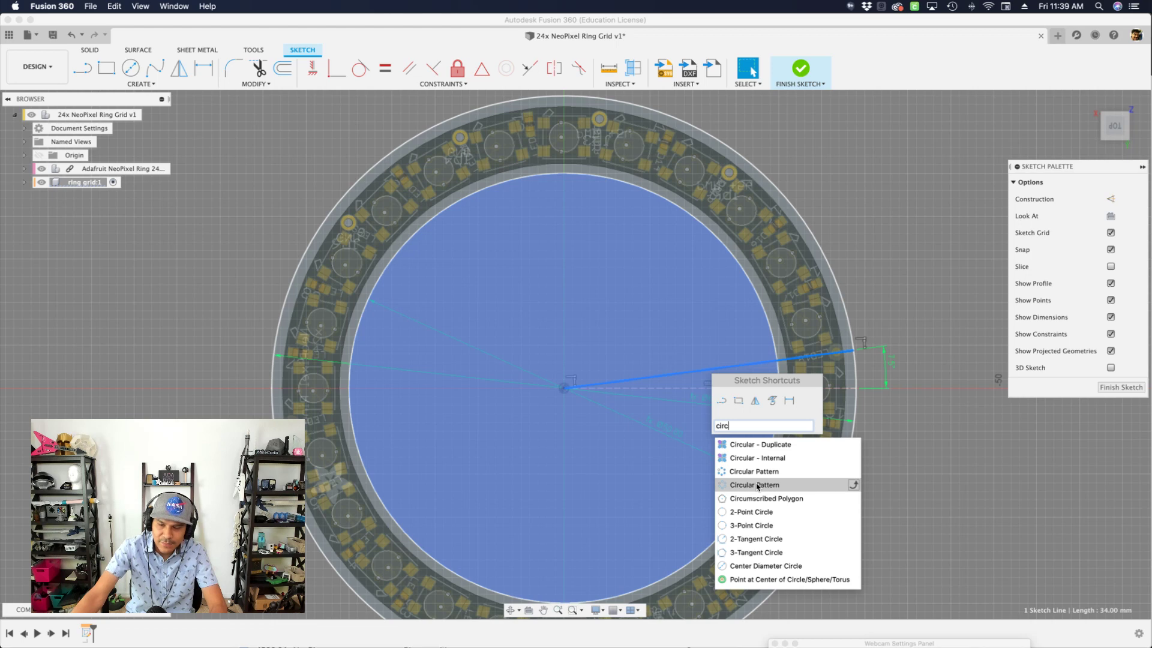
pyautogui.press('Return')
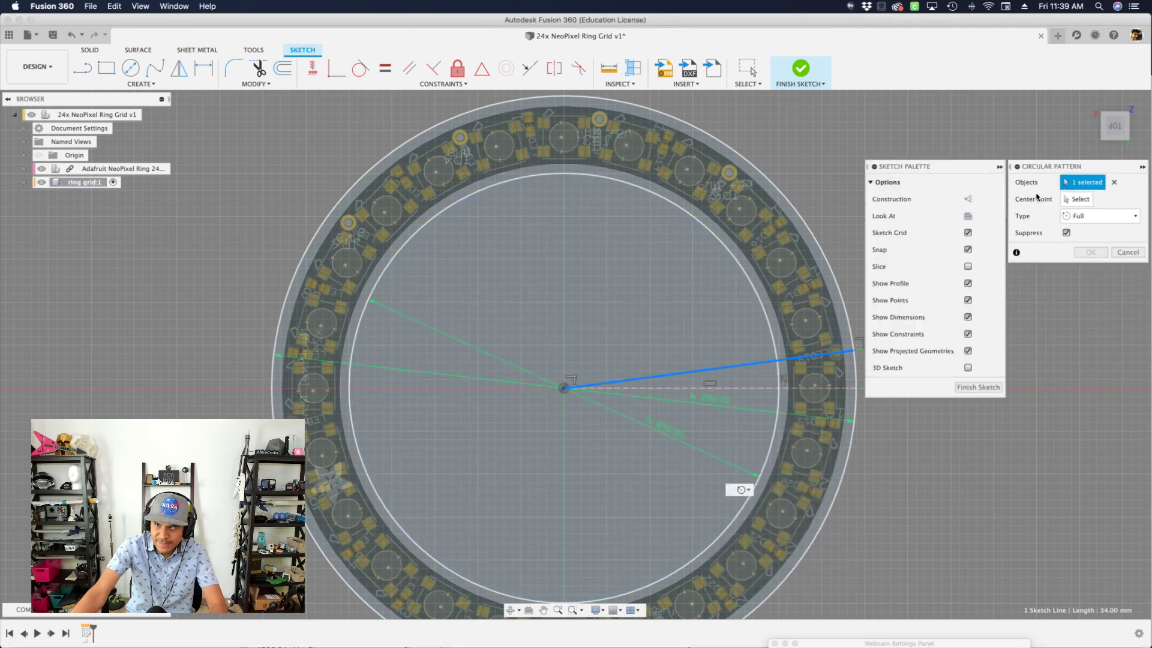
pyautogui.click(1073, 199)
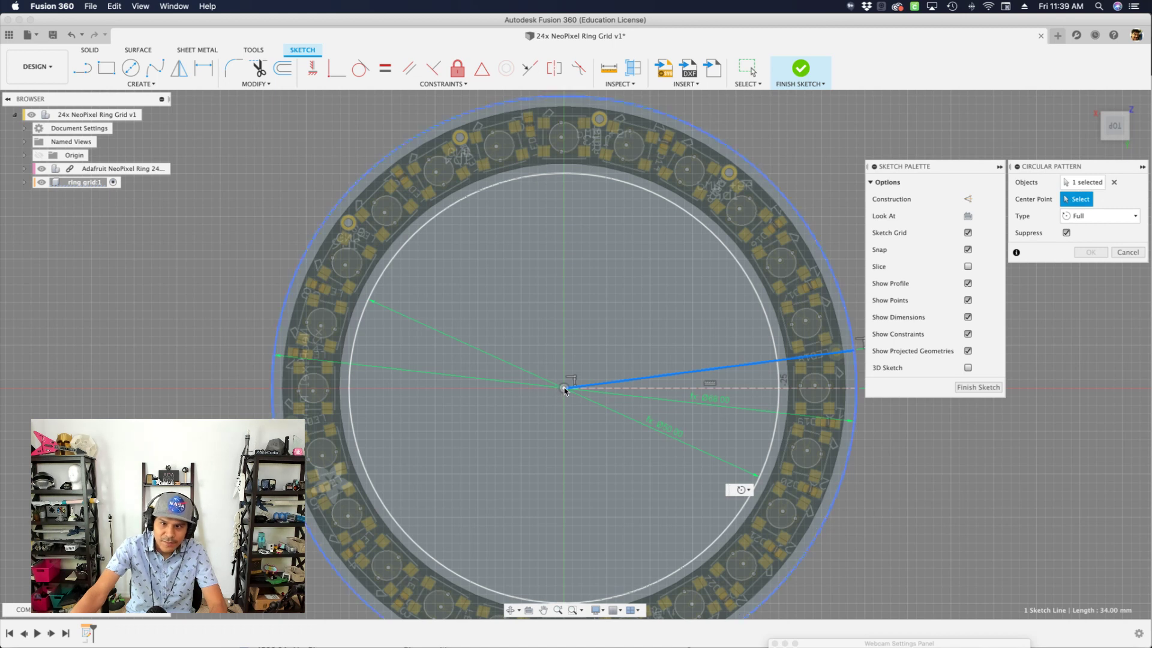
pyautogui.click(826, 250)
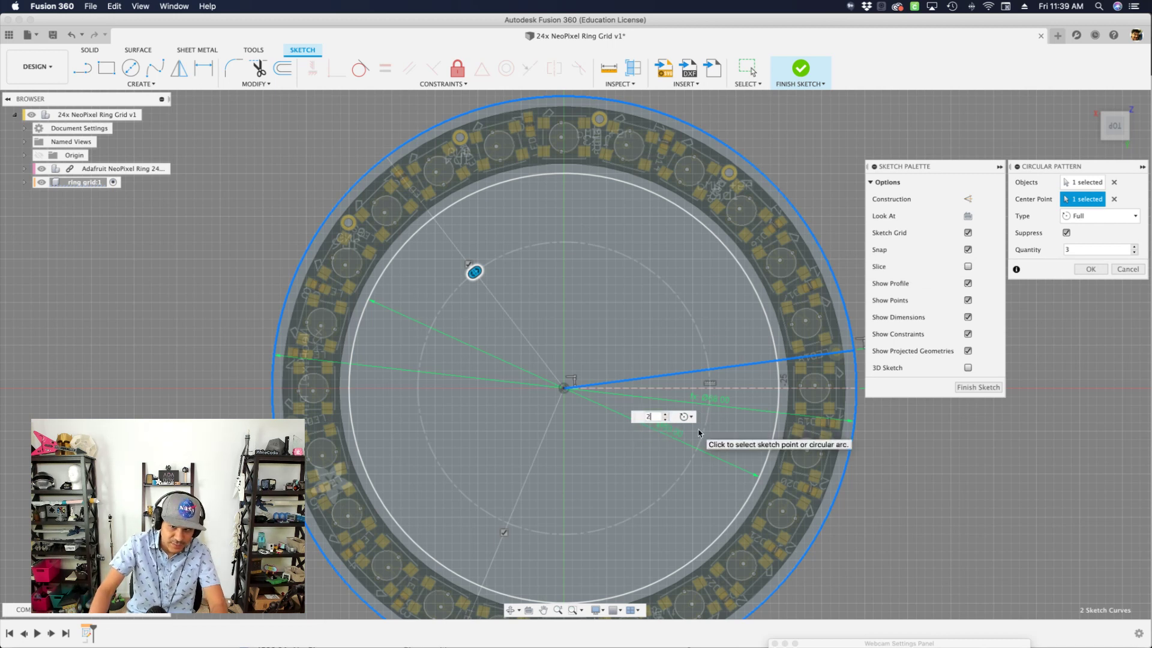
pyautogui.write('4')
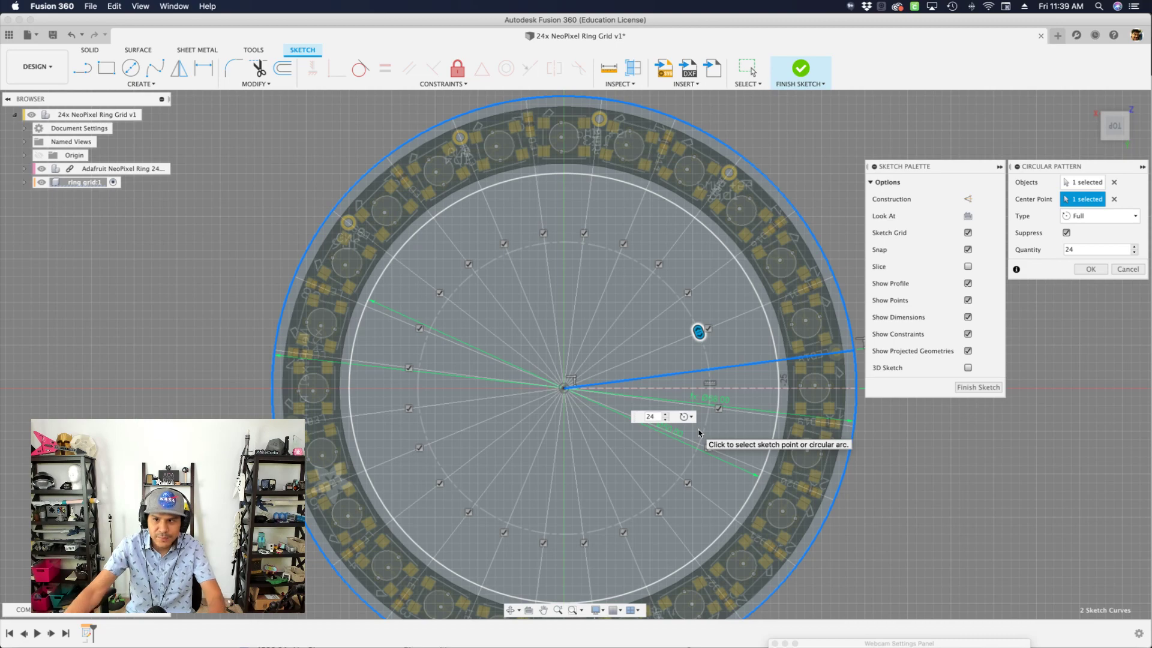
pyautogui.scroll(2, 690, 246)
pyautogui.scroll(-2, 708, 251)
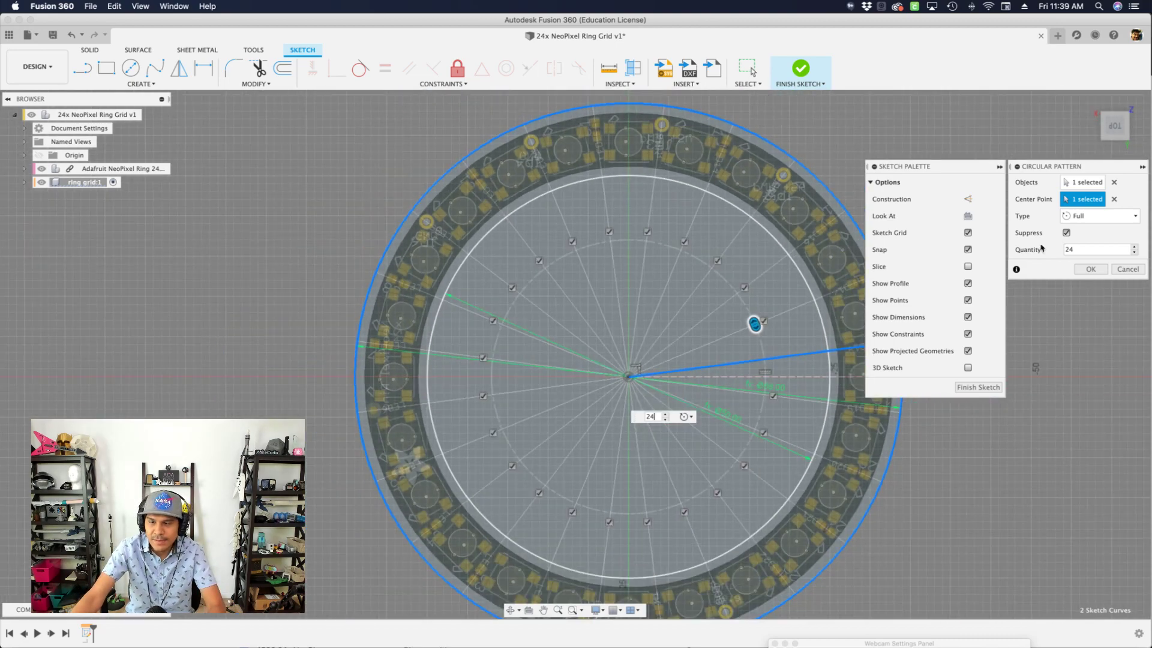
pyautogui.click(1087, 266)
# Step: Check the full 24-spoke pattern across the ring and finish the ring grid sketch
pyautogui.scroll(4, 900, 293)
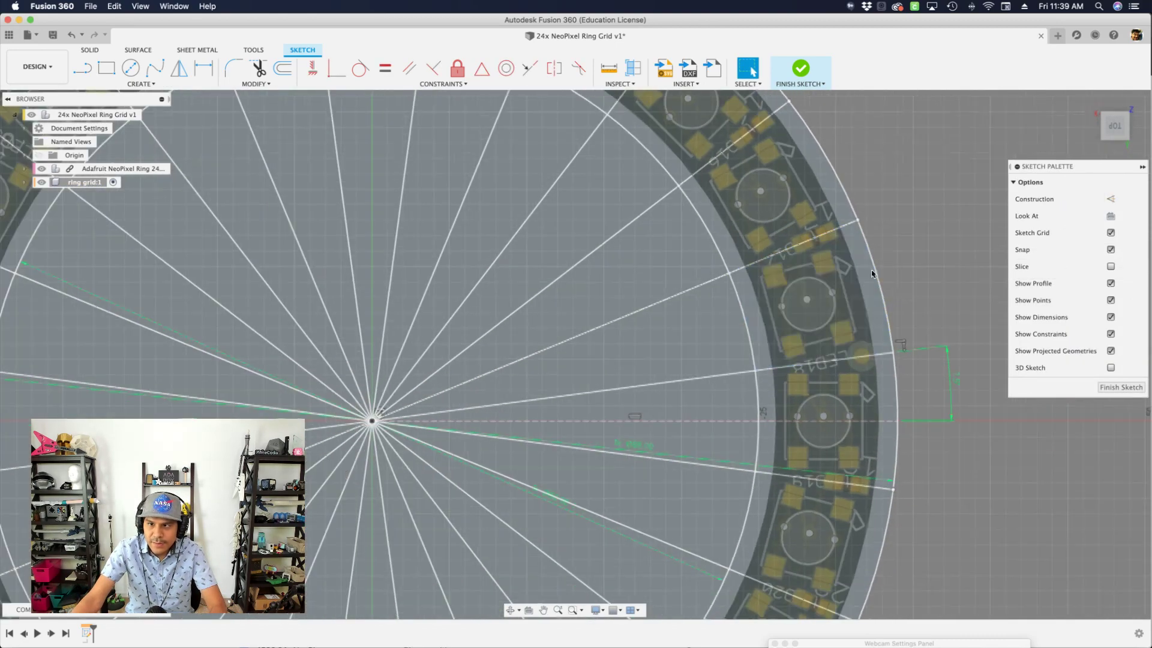
pyautogui.scroll(-1, 872, 274)
pyautogui.moveTo(318, 308)
pyautogui.mouseDown(button='middle')
pyautogui.moveTo(512, 483)
pyautogui.moveTo(645, 502)
pyautogui.mouseUp(button='middle')
pyautogui.scroll(3, 441, 197)
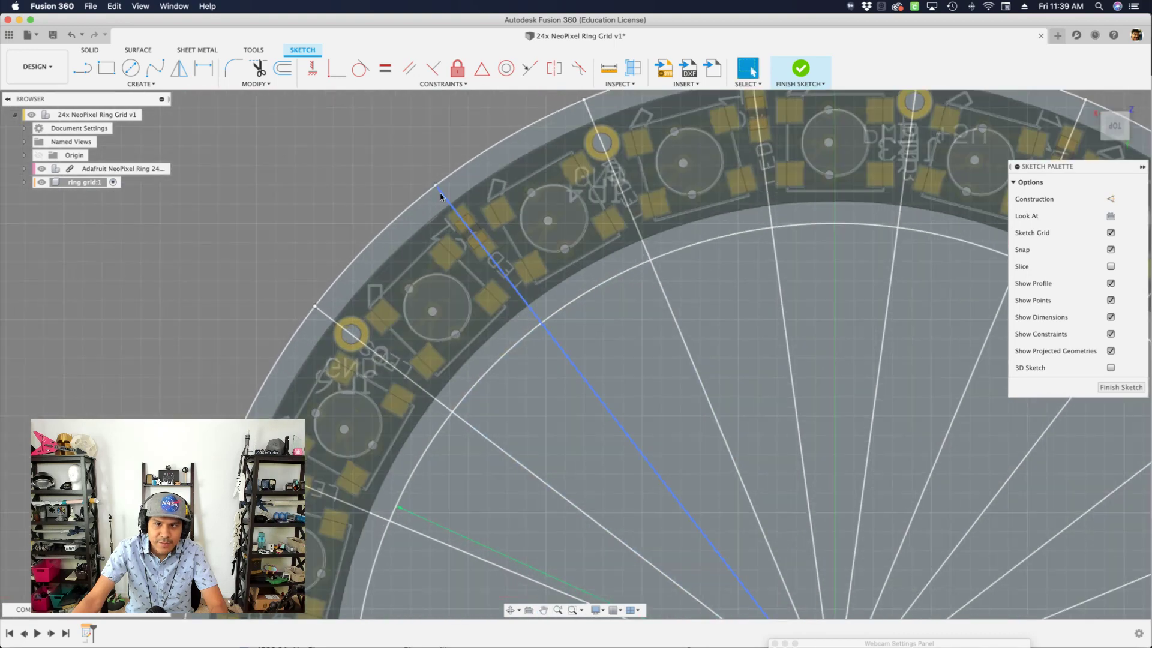
pyautogui.middleClick(285, 270)
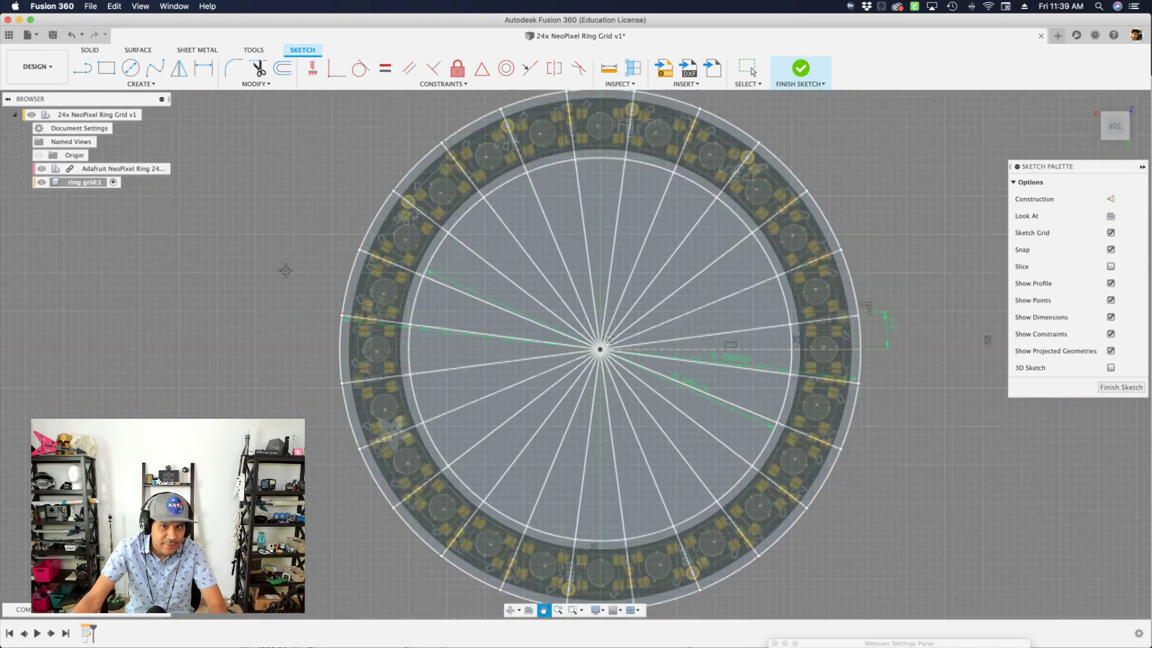
pyautogui.scroll(5, 458, 509)
pyautogui.scroll(-2, 439, 502)
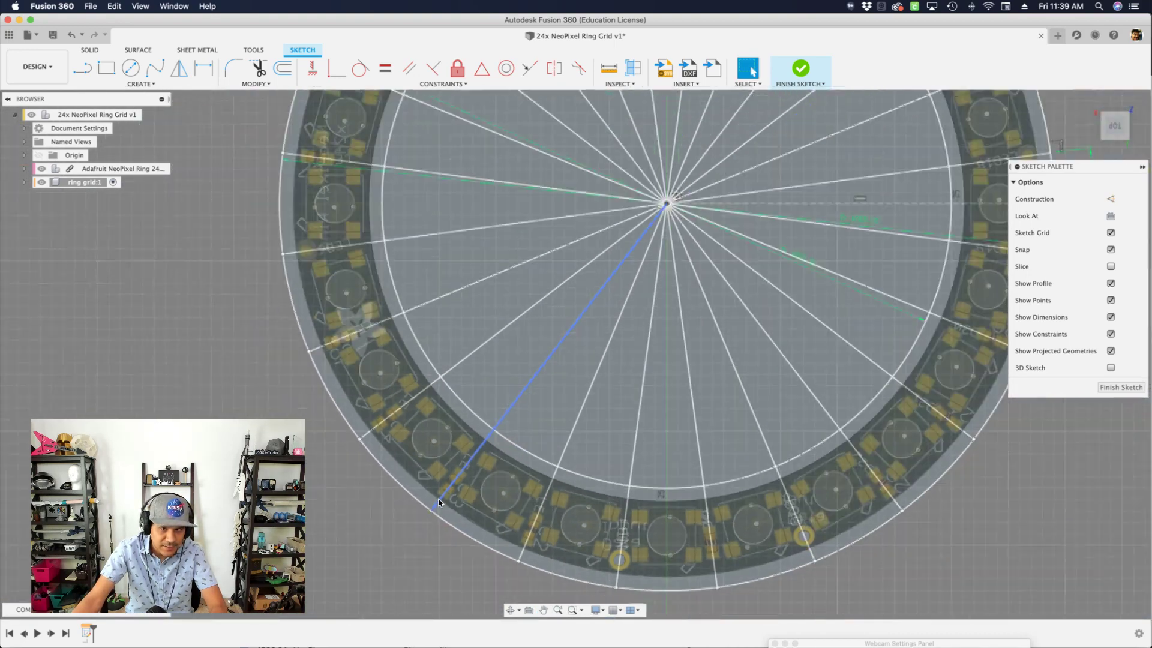
pyautogui.scroll(-2, 439, 503)
pyautogui.scroll(-1, 549, 545)
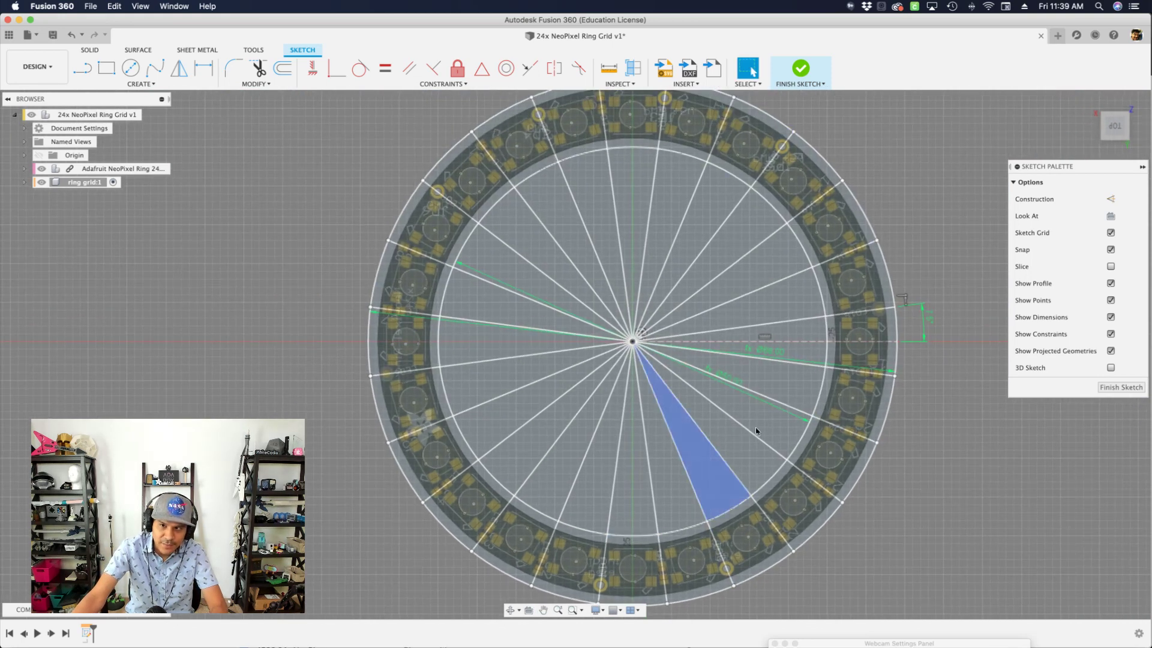
pyautogui.scroll(-2, 951, 288)
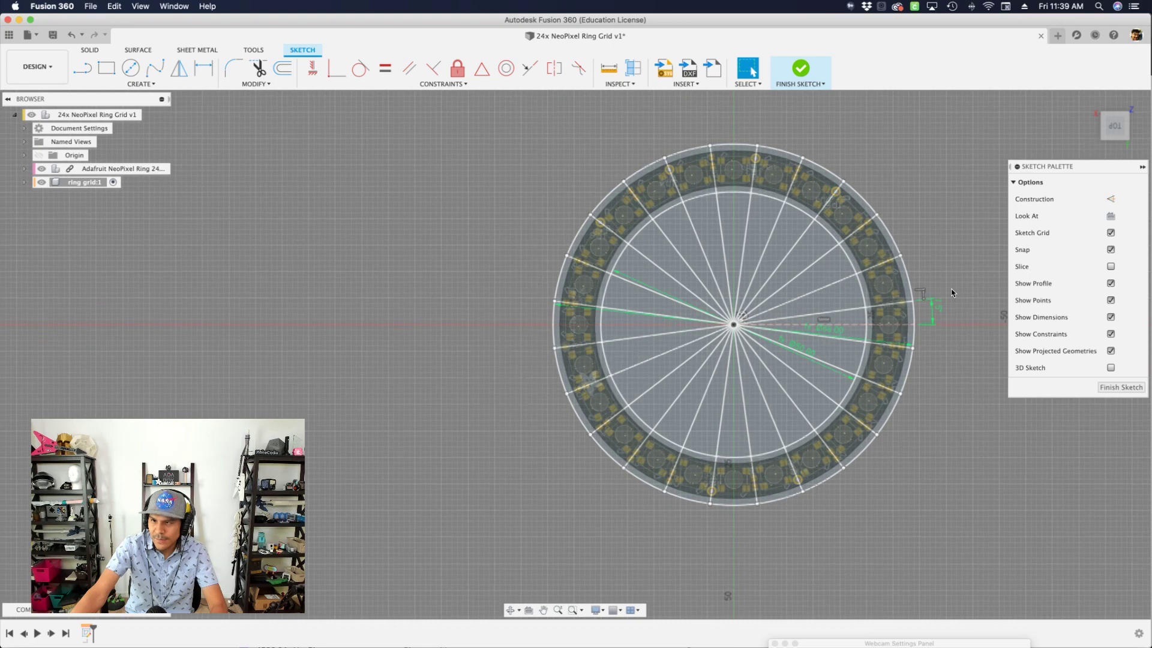
pyautogui.scroll(3, 948, 294)
pyautogui.click(798, 68)
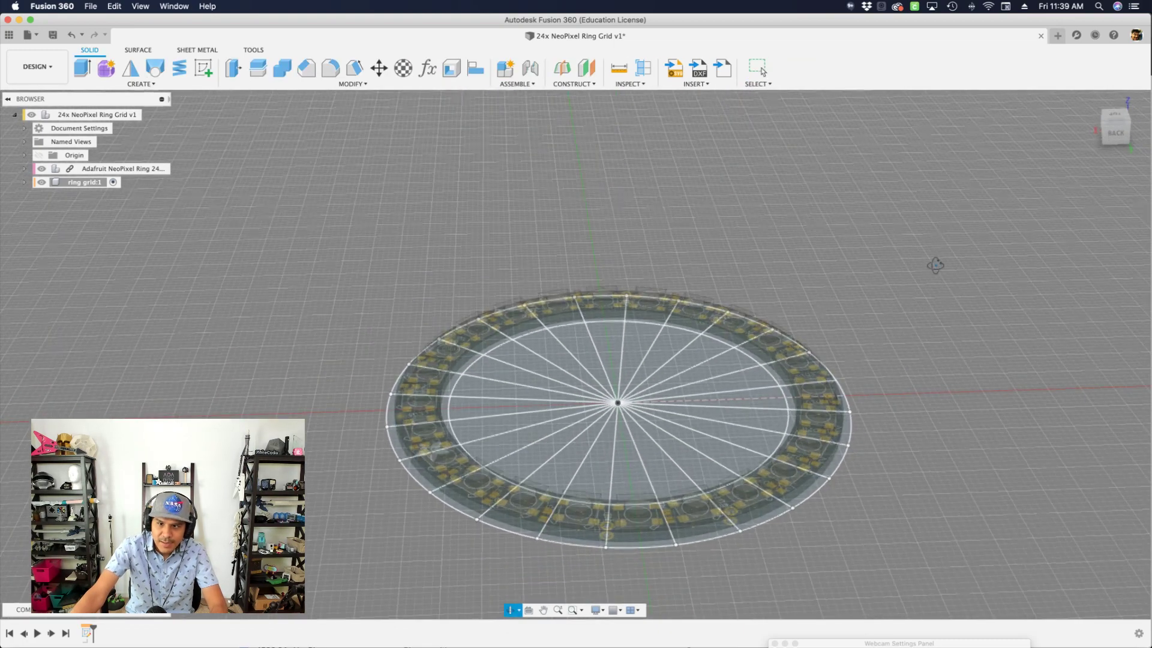
# Step: Select a radial spoke line and cancel a trial solid extrude
pyautogui.click(770, 384)
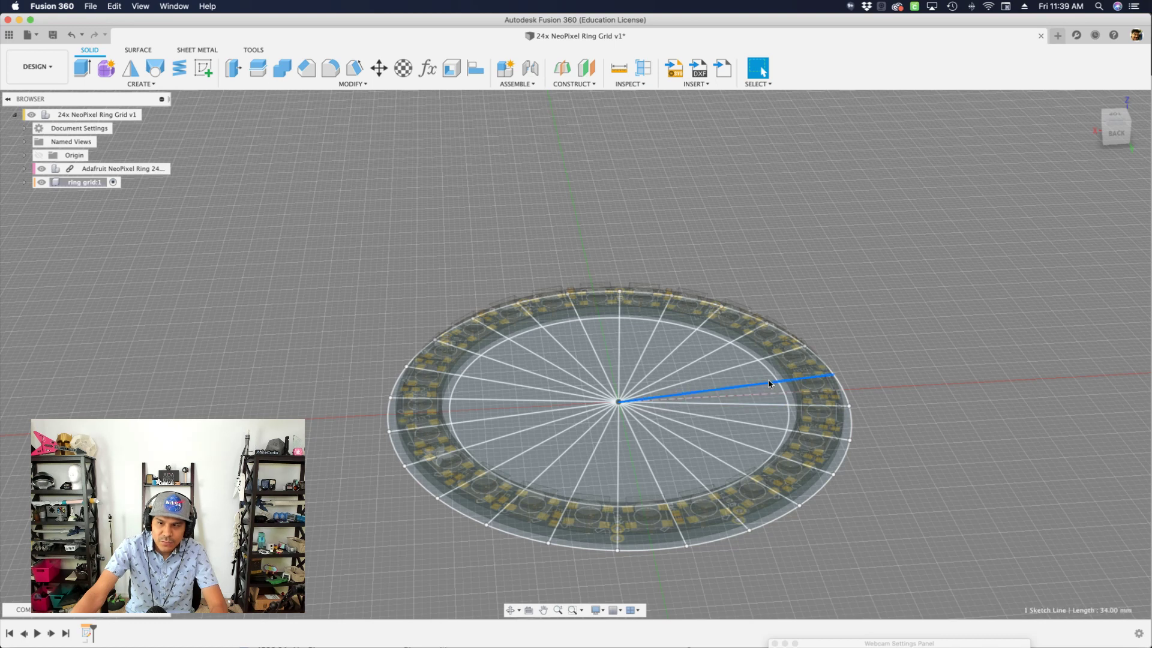
pyautogui.click(83, 65)
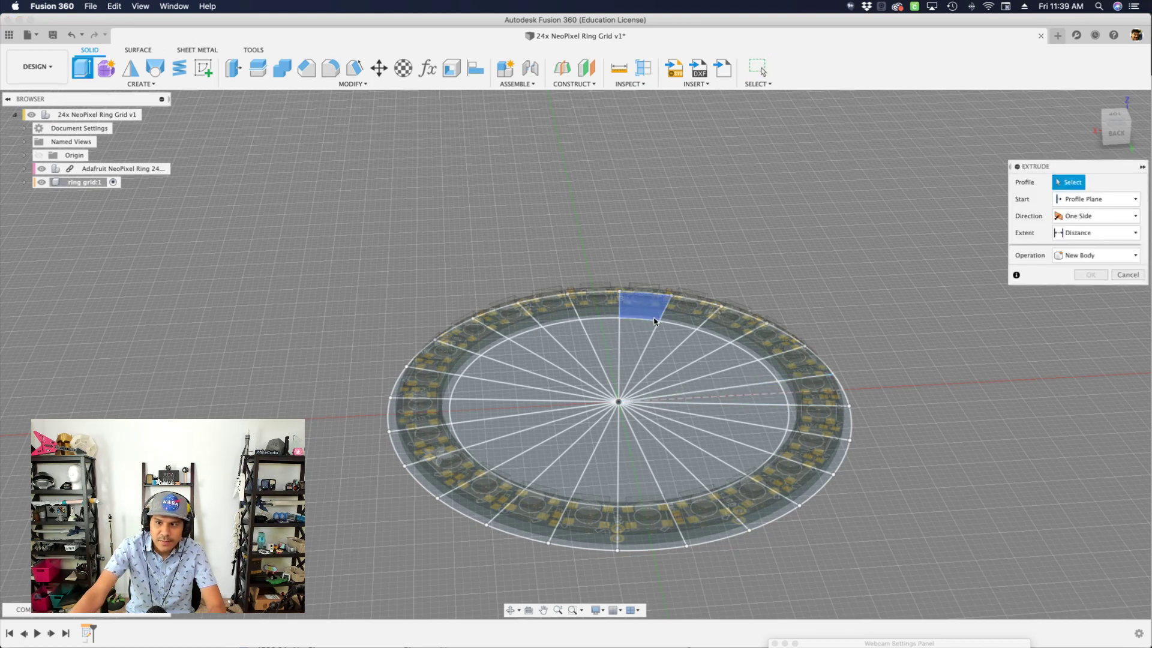
pyautogui.press('Escape')
# Step: Start a surface extrude with the selection filters cleared to pick only sketch curves
pyautogui.click(143, 50)
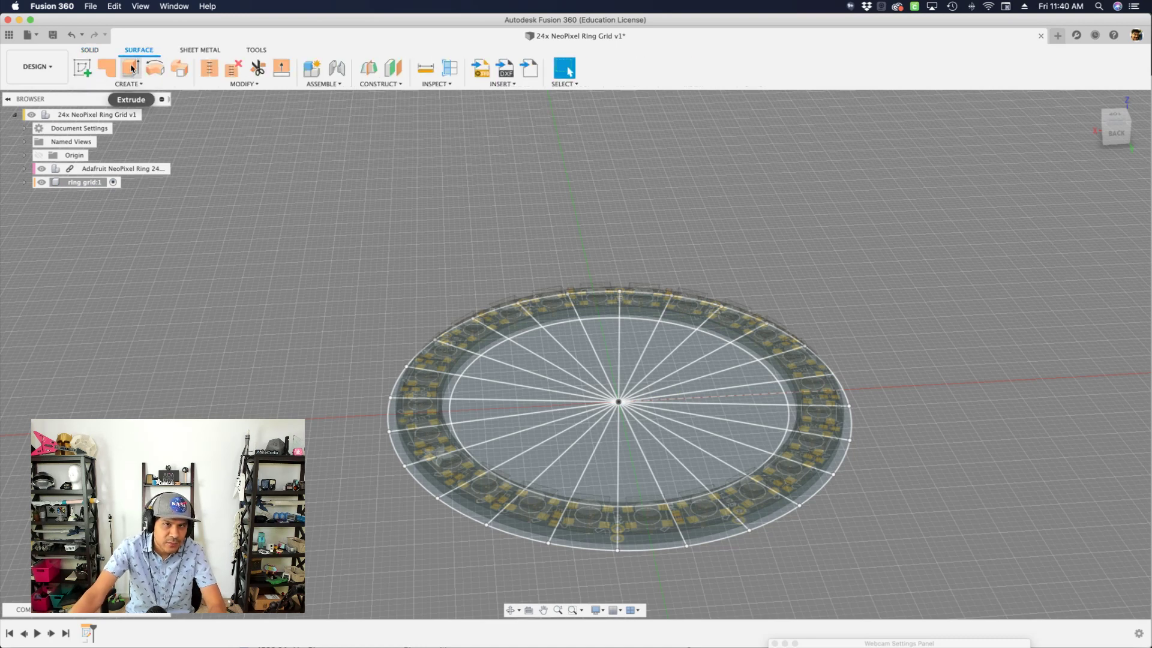
pyautogui.click(131, 67)
pyautogui.keyDown('shift'); pyautogui.moveTo(630, 327); pyautogui.dragTo(896, 375, button='middle'); pyautogui.keyUp('shift')
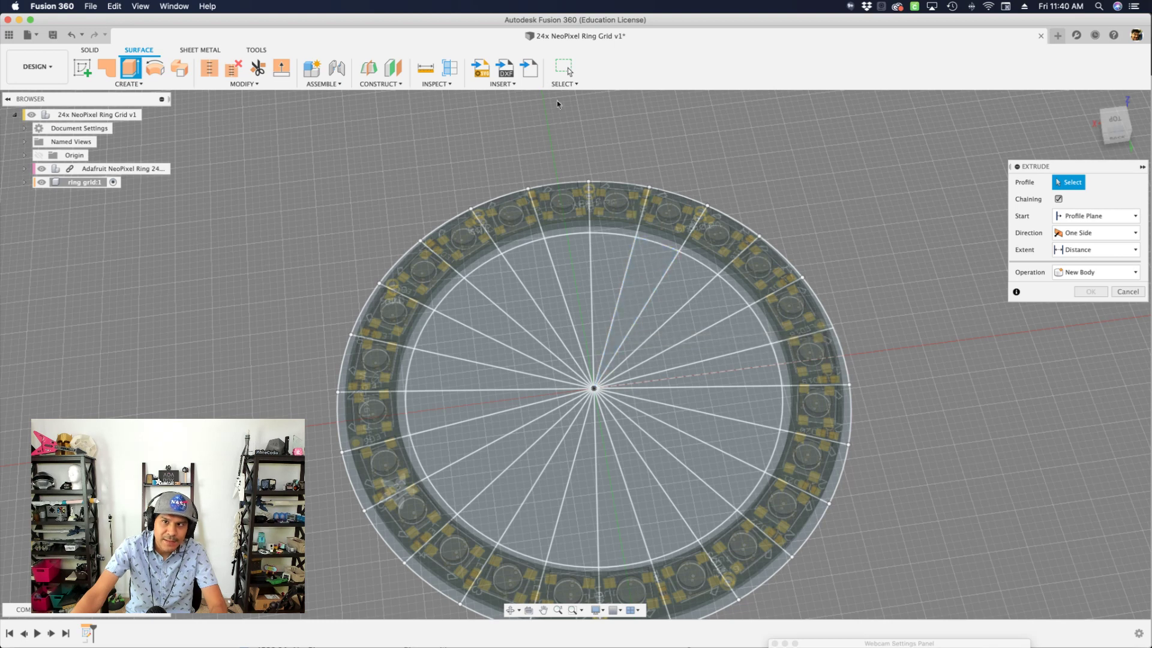
pyautogui.click(564, 84)
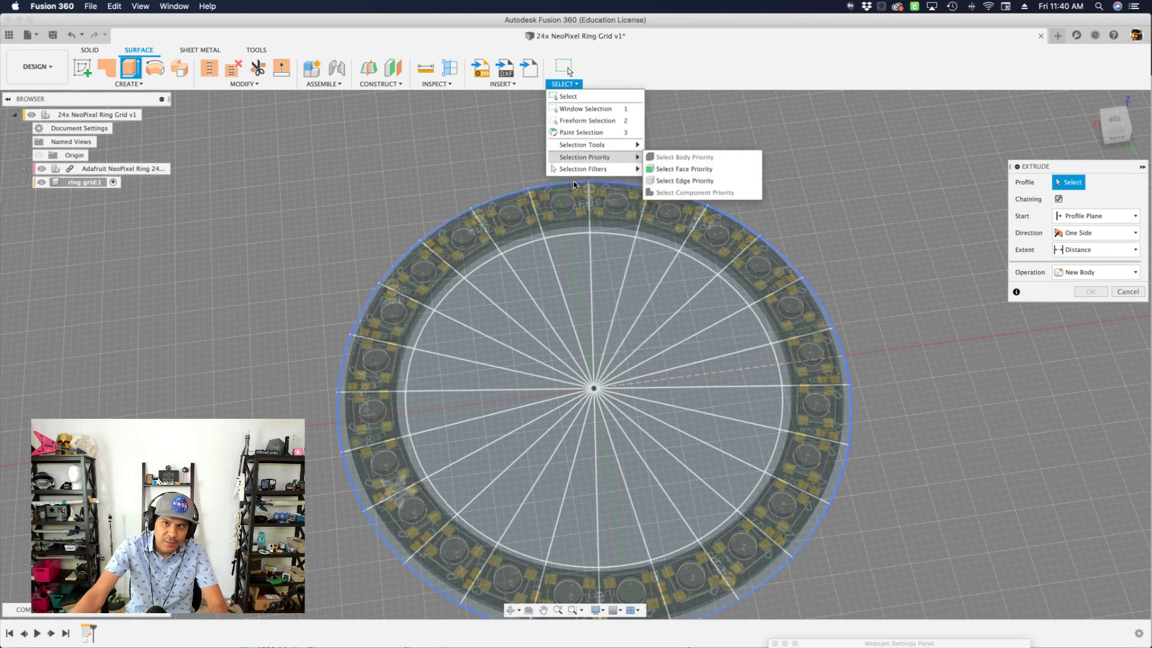
pyautogui.moveTo(568, 171)
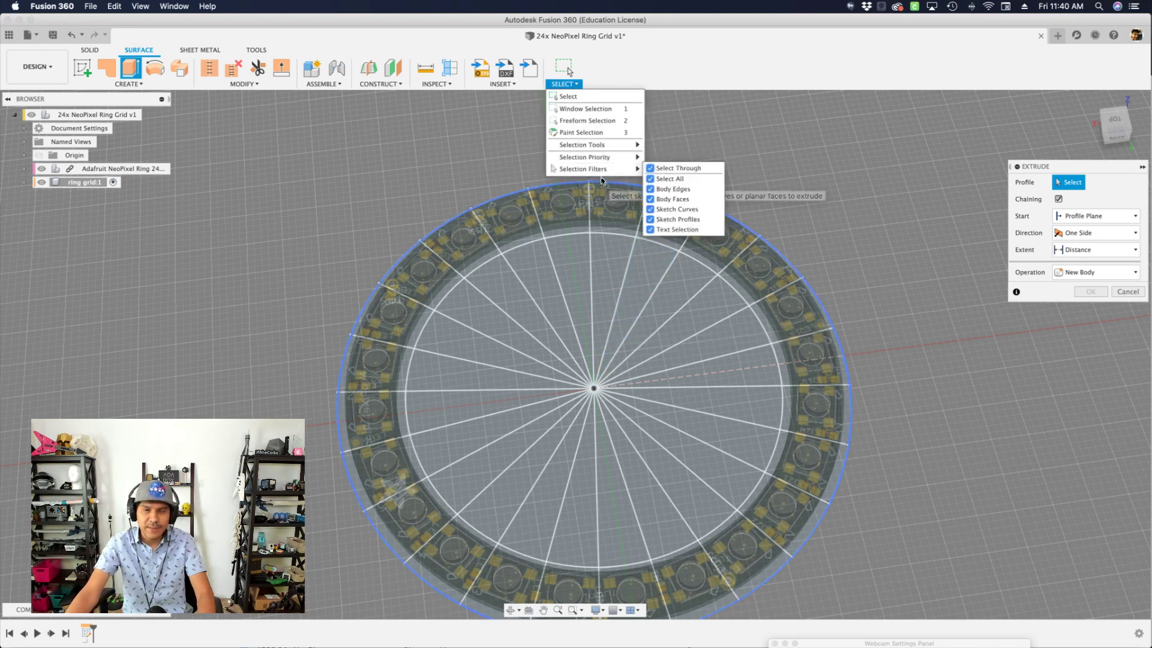
pyautogui.click(669, 179)
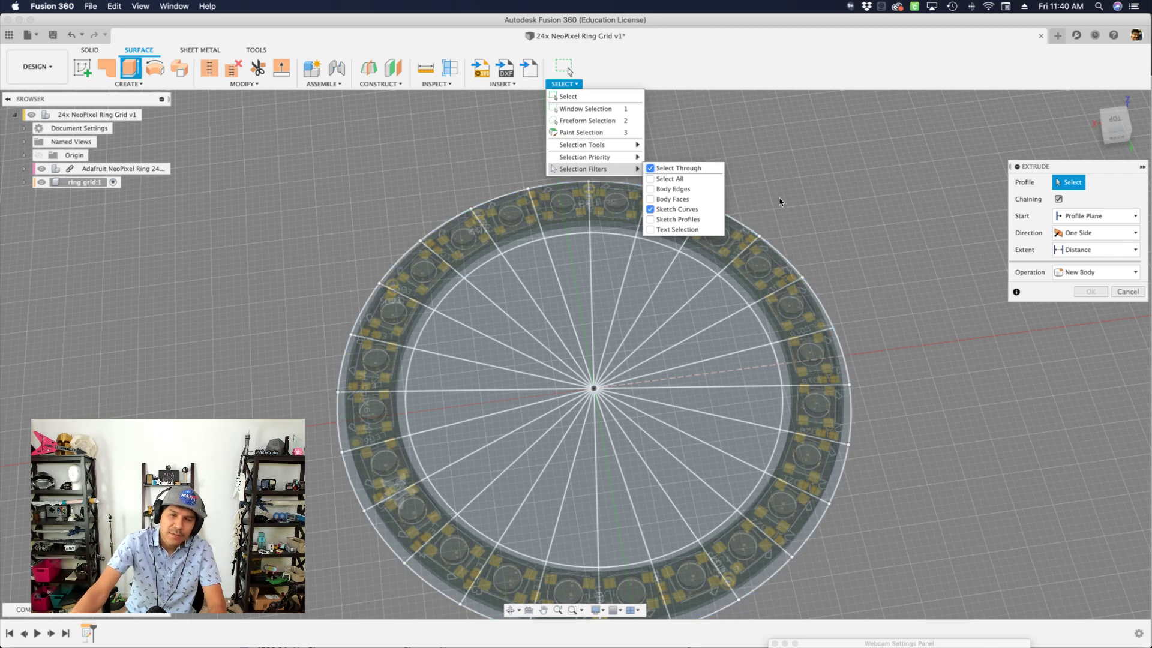
pyautogui.click(824, 203)
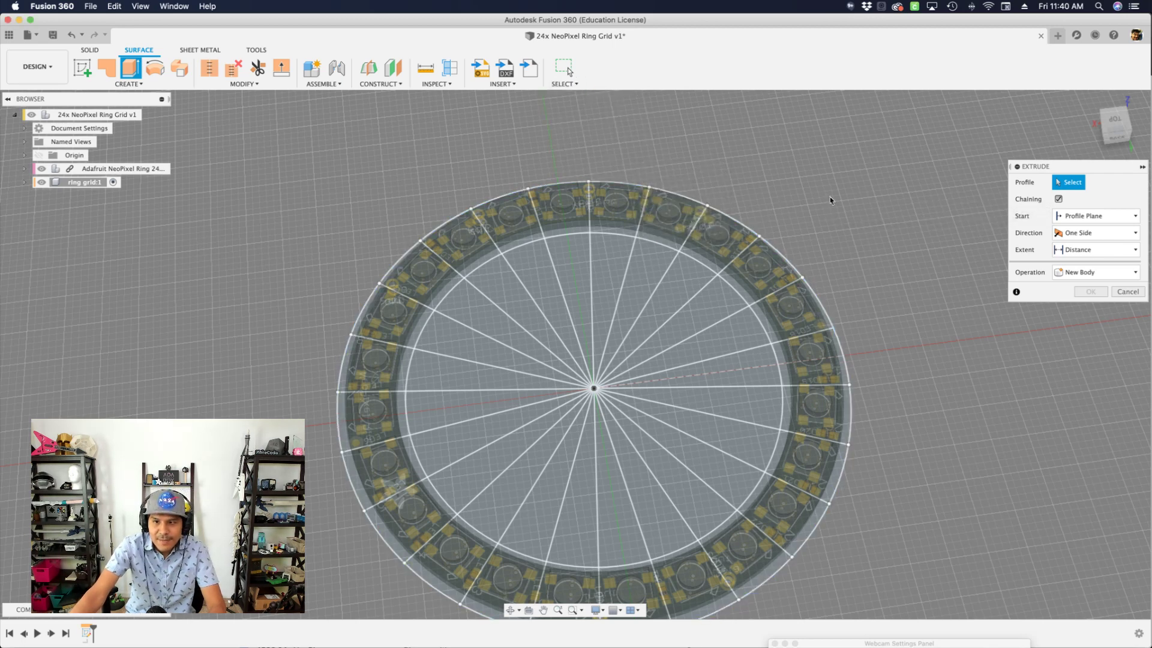
pyautogui.keyDown('shift'); pyautogui.moveTo(909, 222); pyautogui.dragTo(651, 249, button='middle'); pyautogui.keyUp('shift')
# Step: Window-select the 23 spoke lines and extrude them 9 mm upward as surface fins
pyautogui.scroll(3, 624, 313)
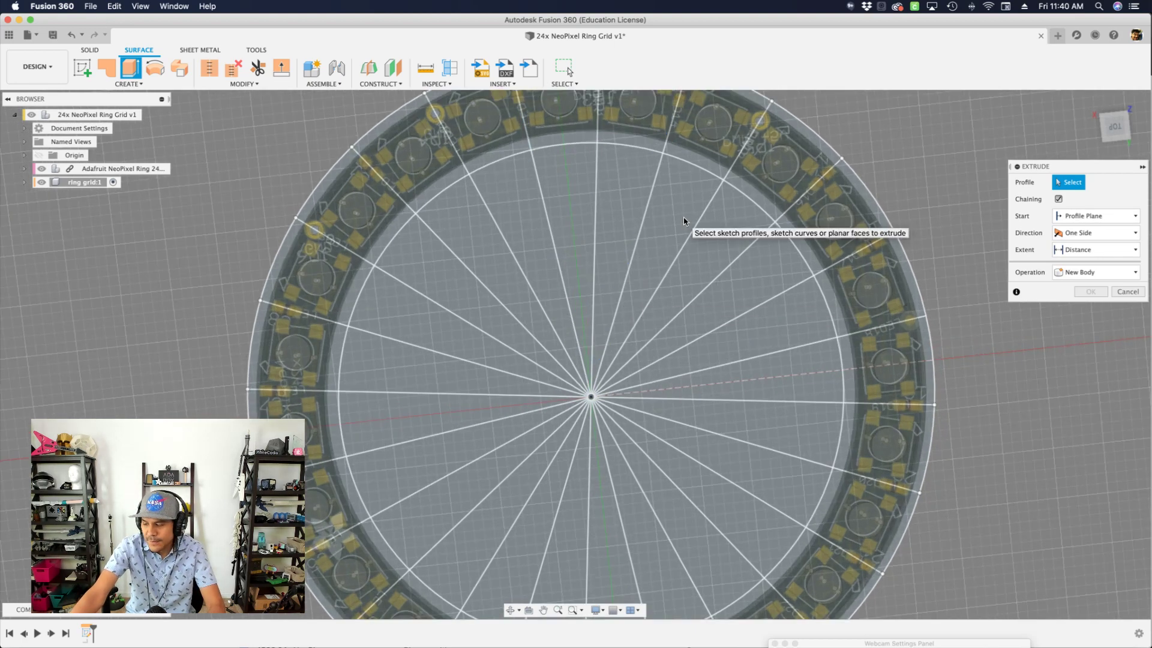
pyautogui.moveTo(682, 220)
pyautogui.mouseDown()
pyautogui.moveTo(594, 437)
pyautogui.moveTo(522, 519)
pyautogui.moveTo(491, 533)
pyautogui.mouseUp()
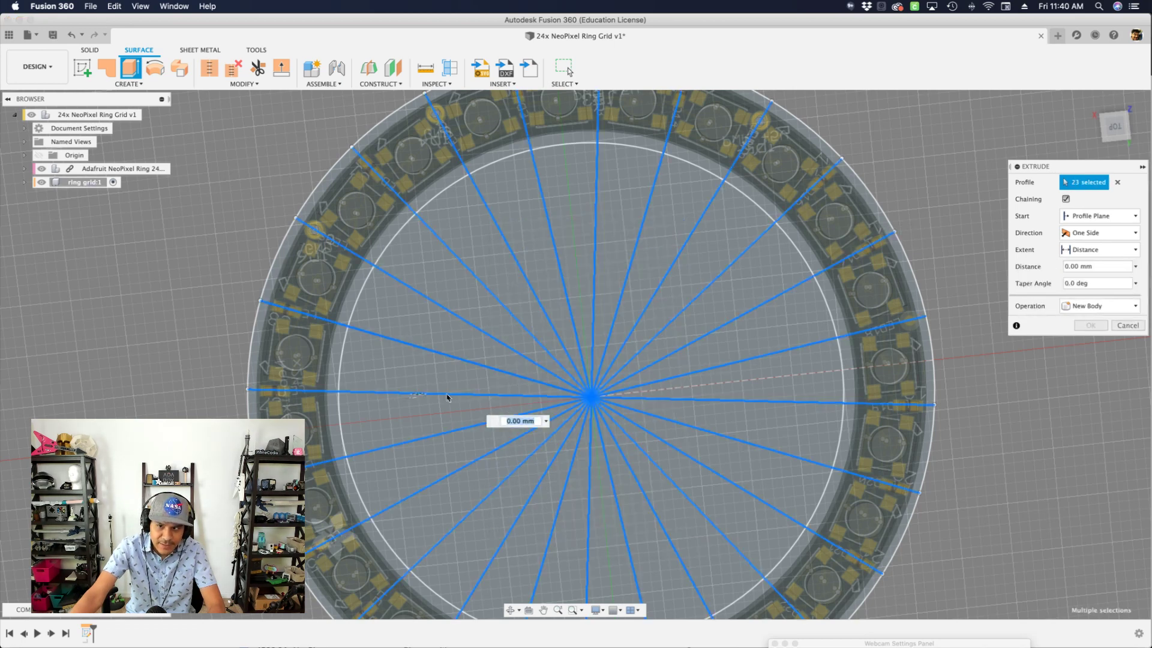
pyautogui.scroll(-2, 602, 304)
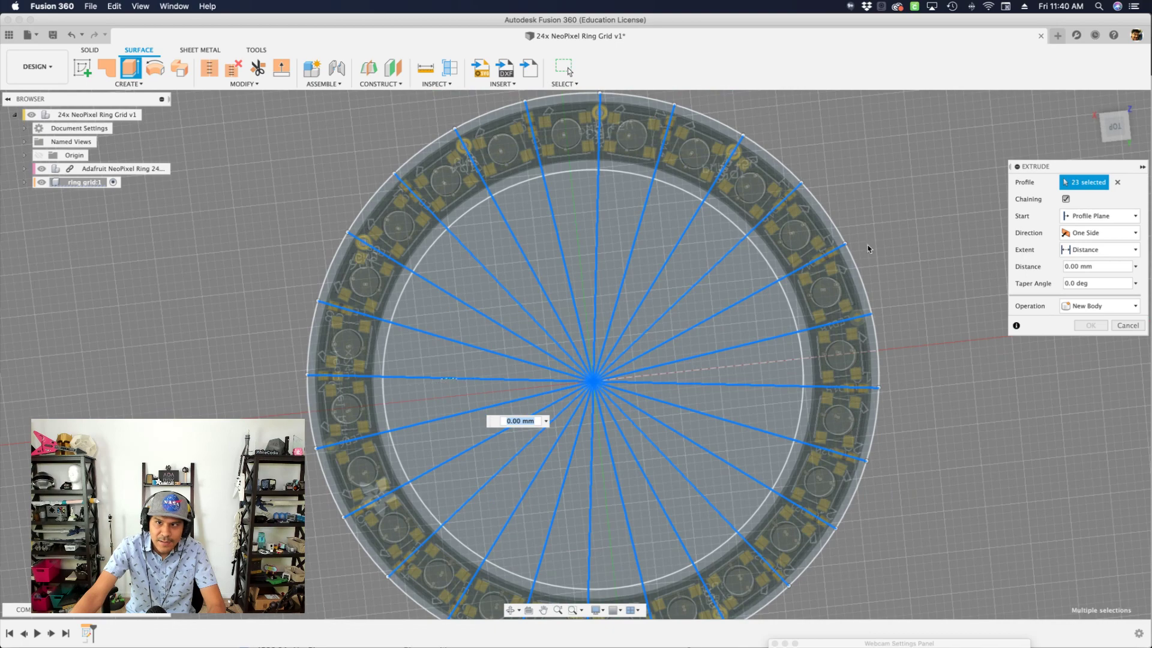
pyautogui.keyDown('shift'); pyautogui.moveTo(868, 249); pyautogui.dragTo(865, 193, button='middle'); pyautogui.keyUp('shift')
pyautogui.scroll(-1, 910, 230)
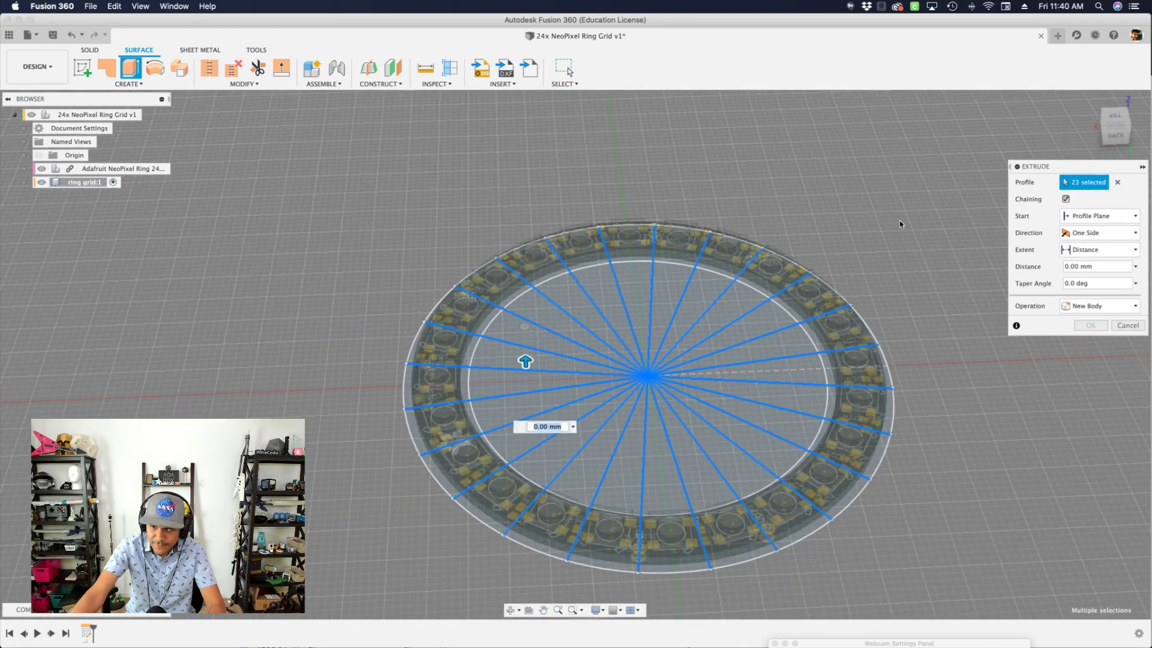
pyautogui.moveTo(527, 360); pyautogui.dragTo(524, 303)
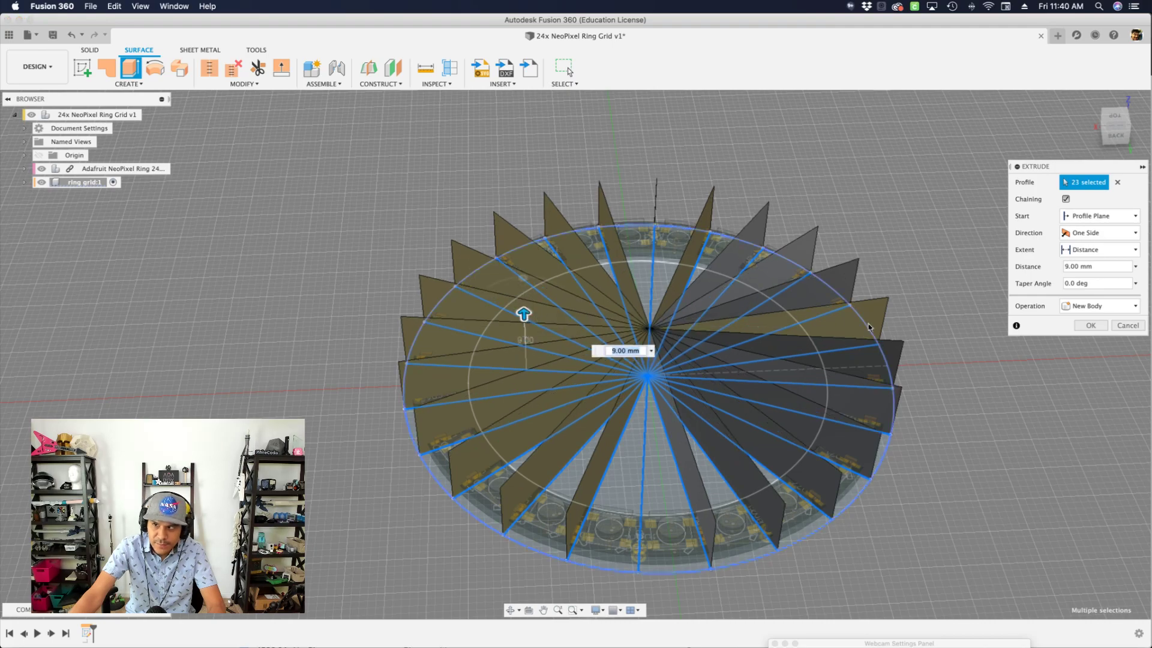
pyautogui.keyDown('shift'); pyautogui.moveTo(902, 396); pyautogui.dragTo(1038, 406, button='middle'); pyautogui.keyUp('shift')
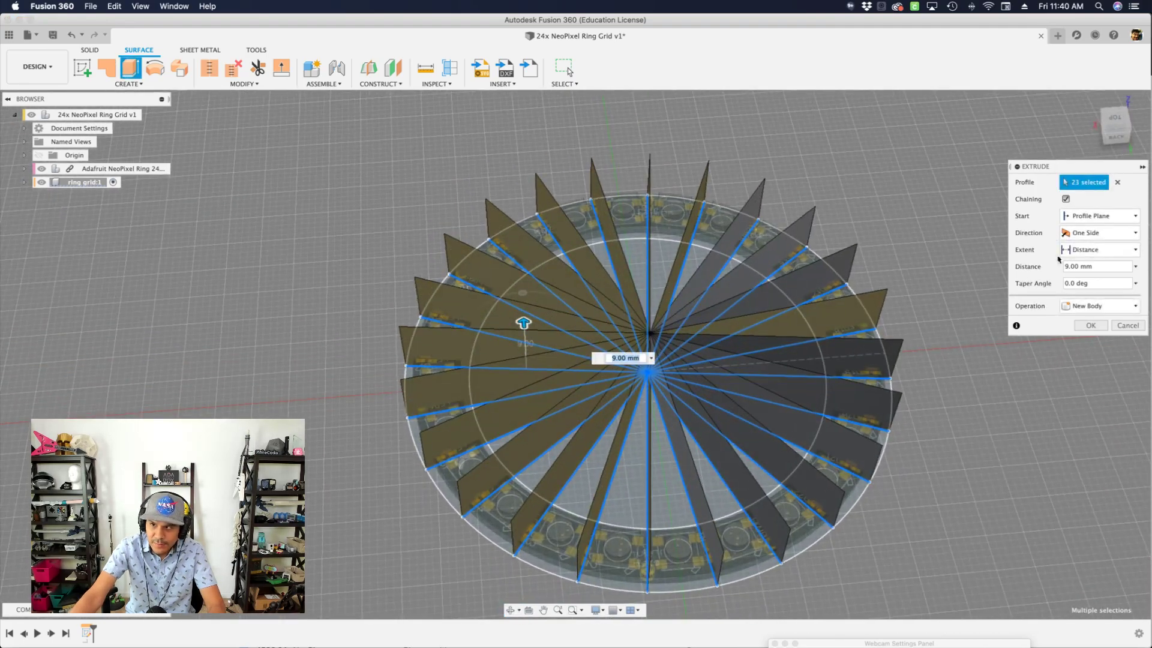
pyautogui.click(1090, 325)
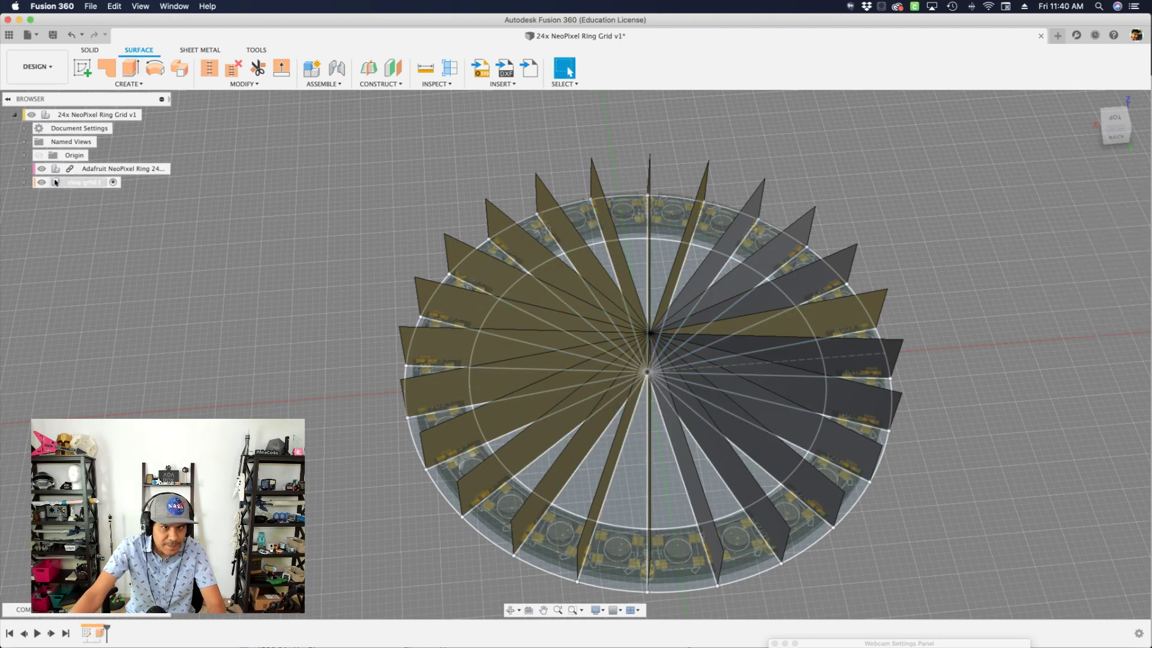
# Step: Expand ring grid:1 and its Bodies folder to show Body1 and Body2
pyautogui.click(24, 182)
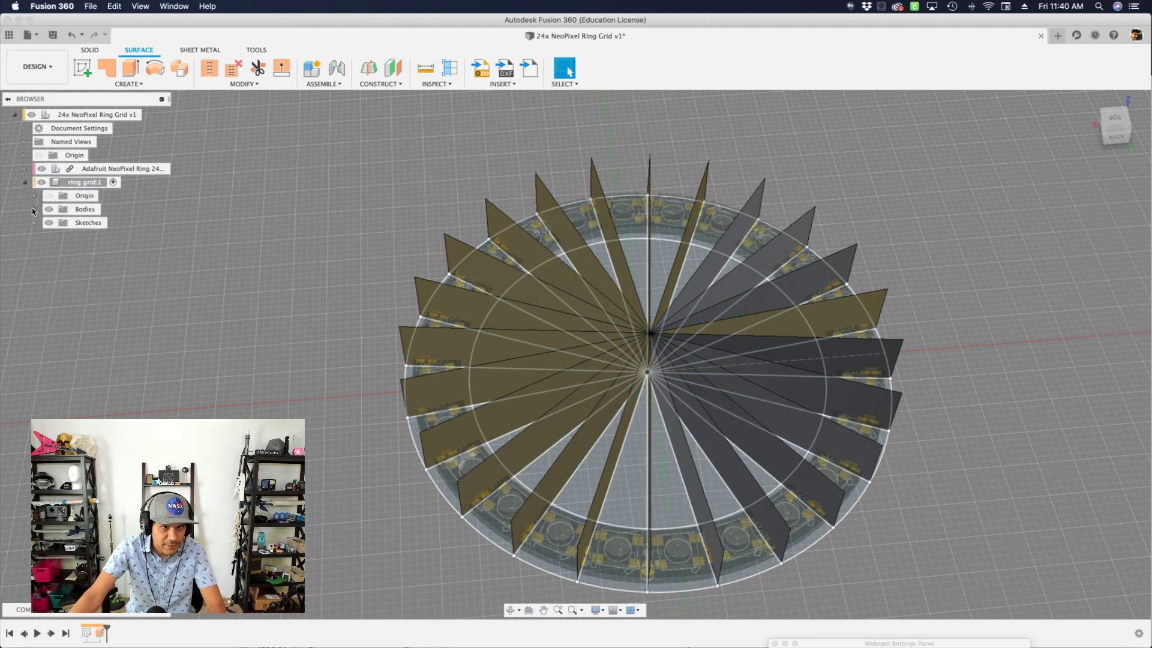
pyautogui.click(34, 210)
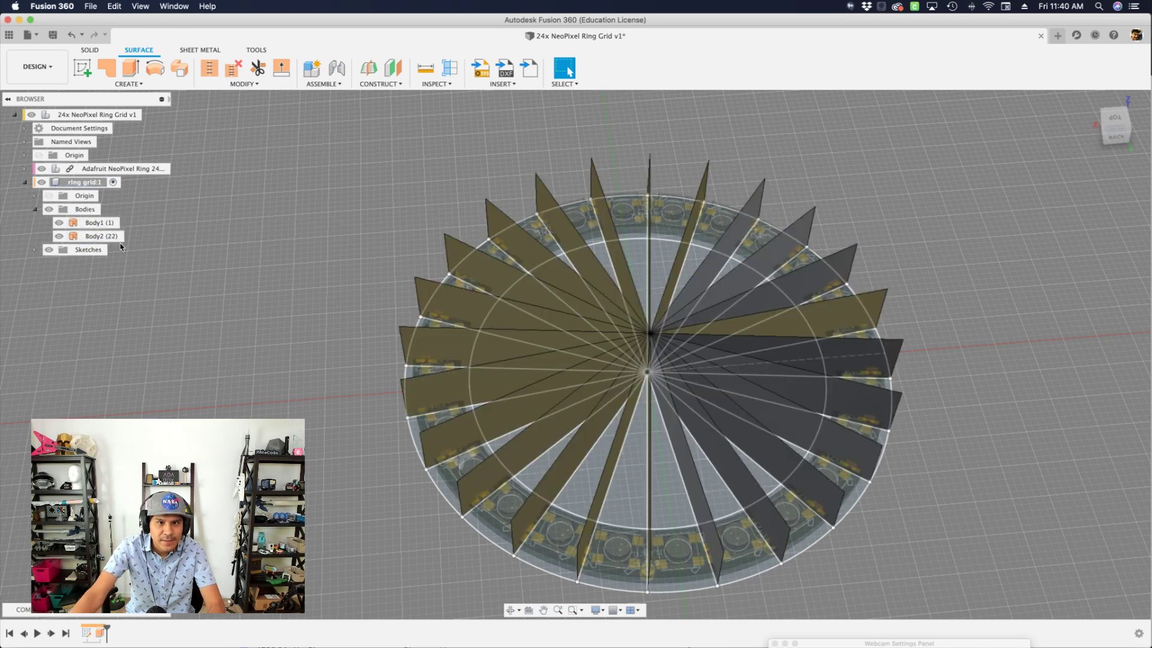
pyautogui.click(114, 241)
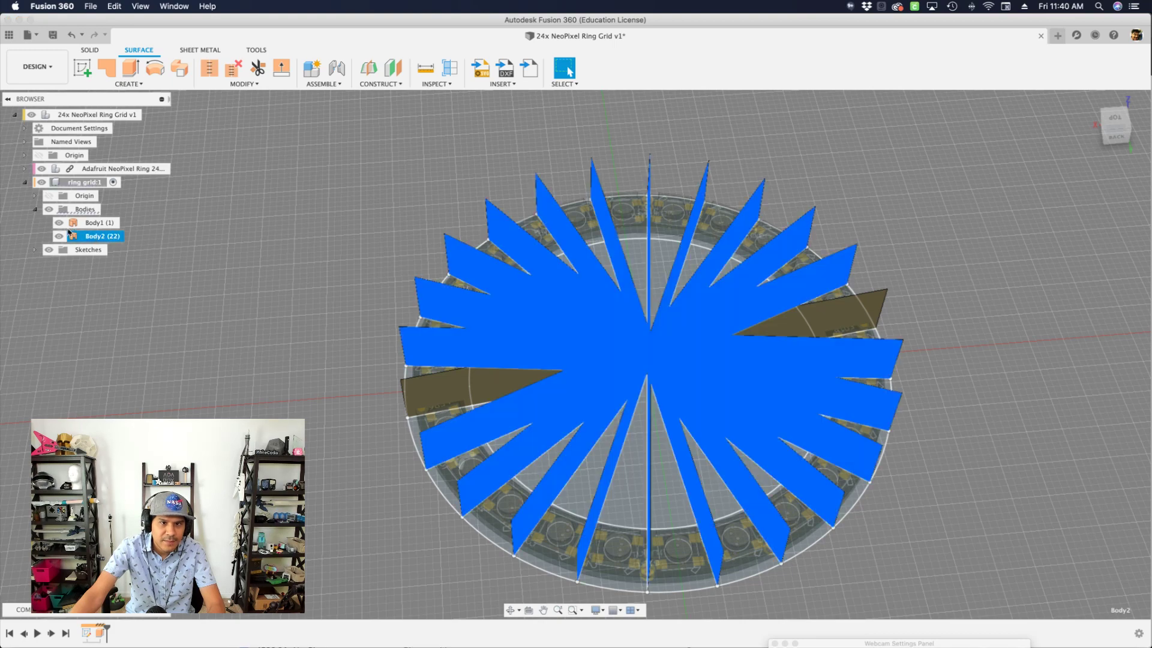
pyautogui.press('Escape')
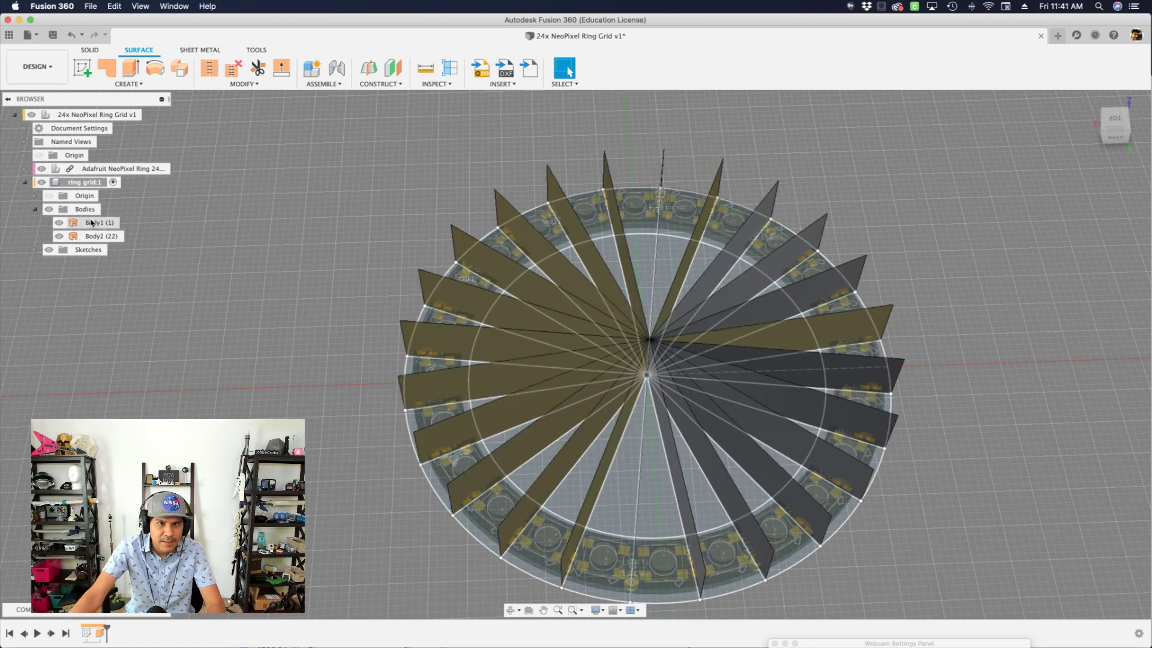
pyautogui.click(103, 236)
pyautogui.click(149, 260)
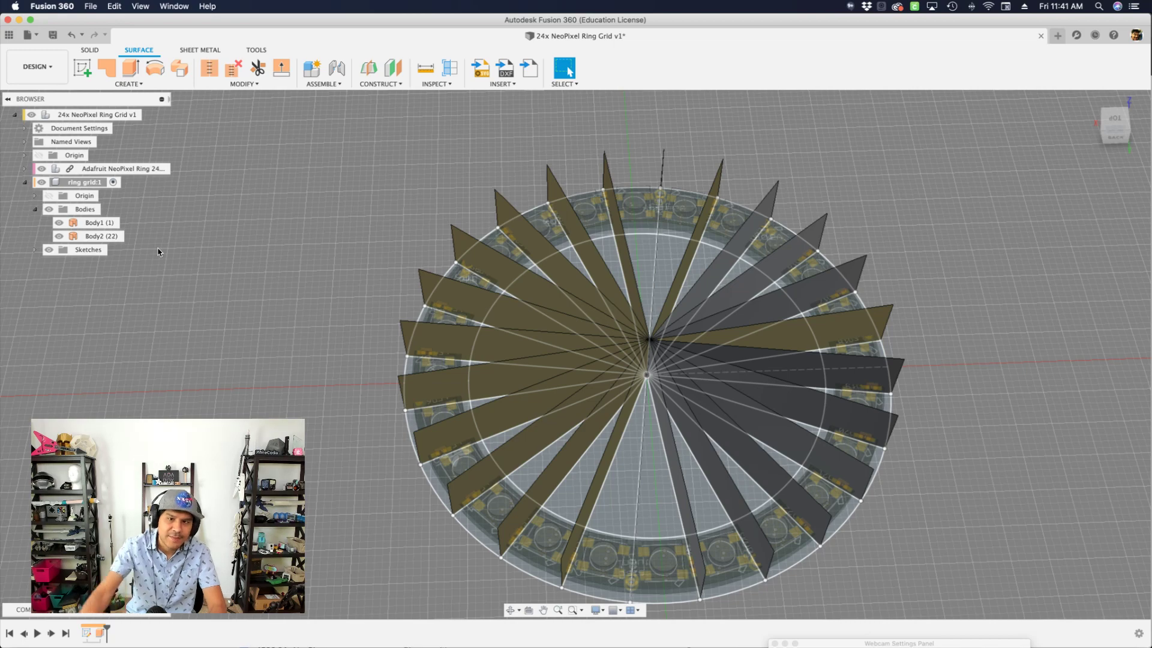
# Step: Orbit around the fins and search for the Thicken command with 'thic'
pyautogui.moveTo(297, 297)
pyautogui.keyDown('shift'); pyautogui.mouseDown(button='middle')
pyautogui.moveTo(300, 342)
pyautogui.moveTo(301, 305)
pyautogui.moveTo(315, 296)
pyautogui.mouseUp(button='middle'); pyautogui.keyUp('shift')
pyautogui.press('s')
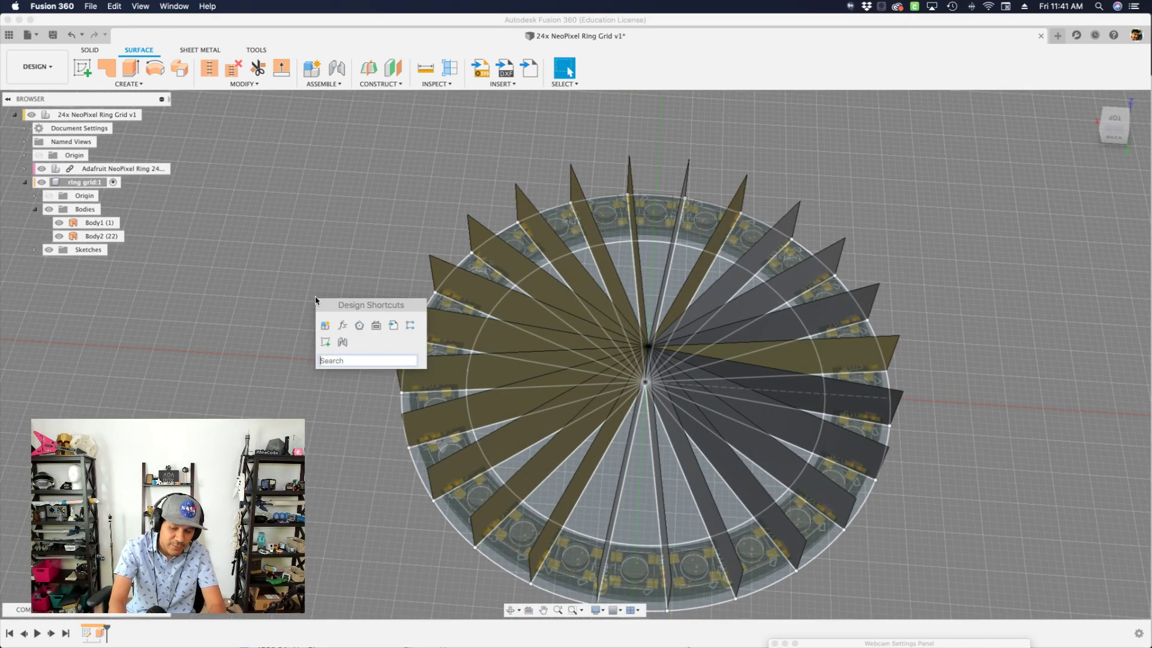
pyautogui.write('thick')
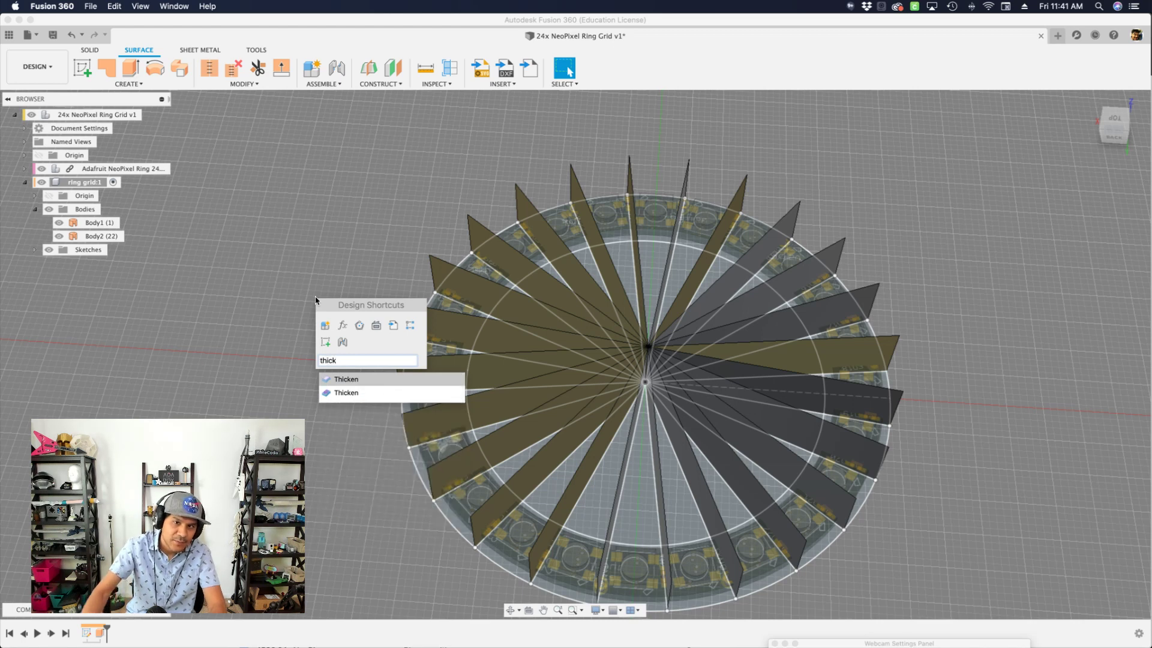
pyautogui.click(337, 379)
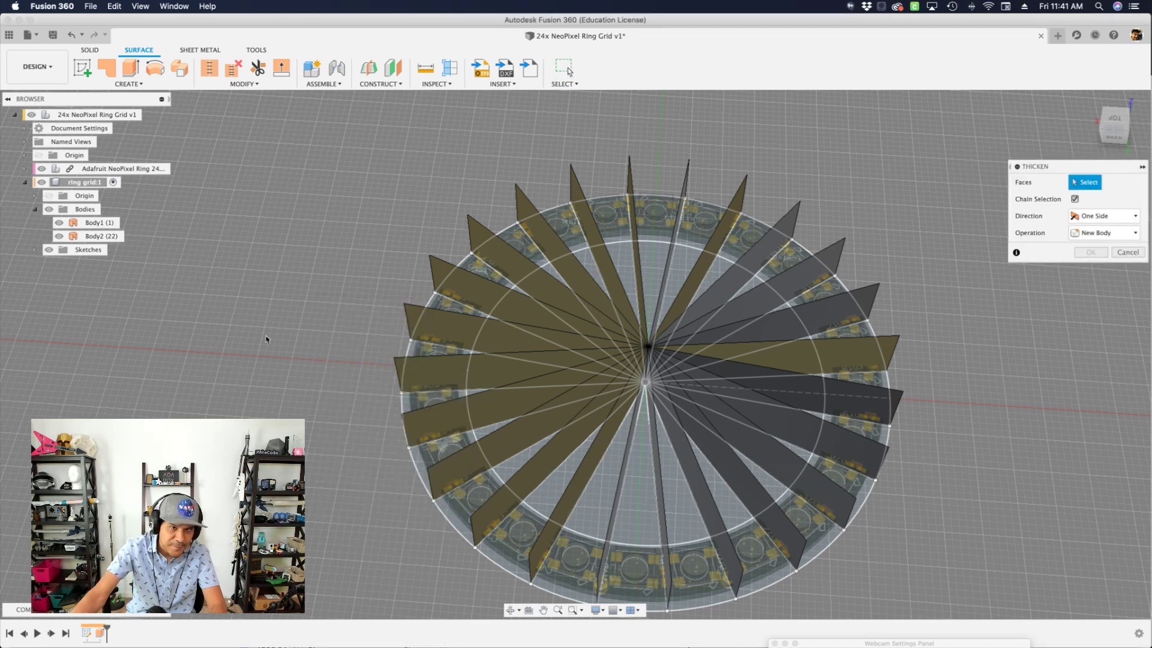
pyautogui.click(115, 224)
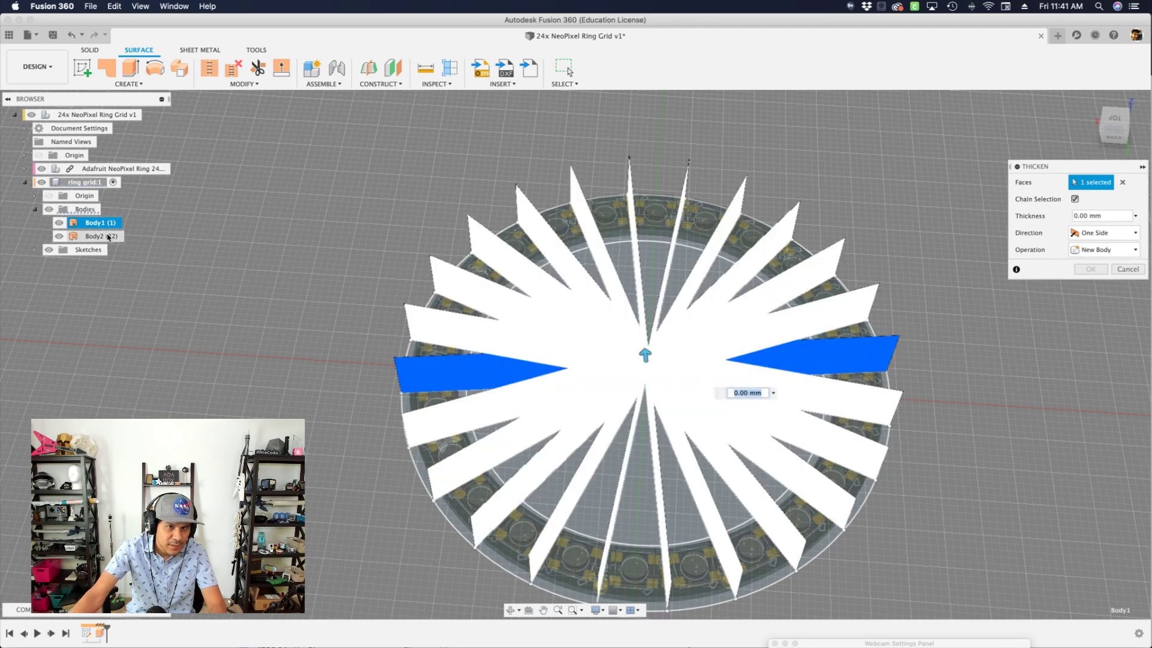
pyautogui.click(110, 240)
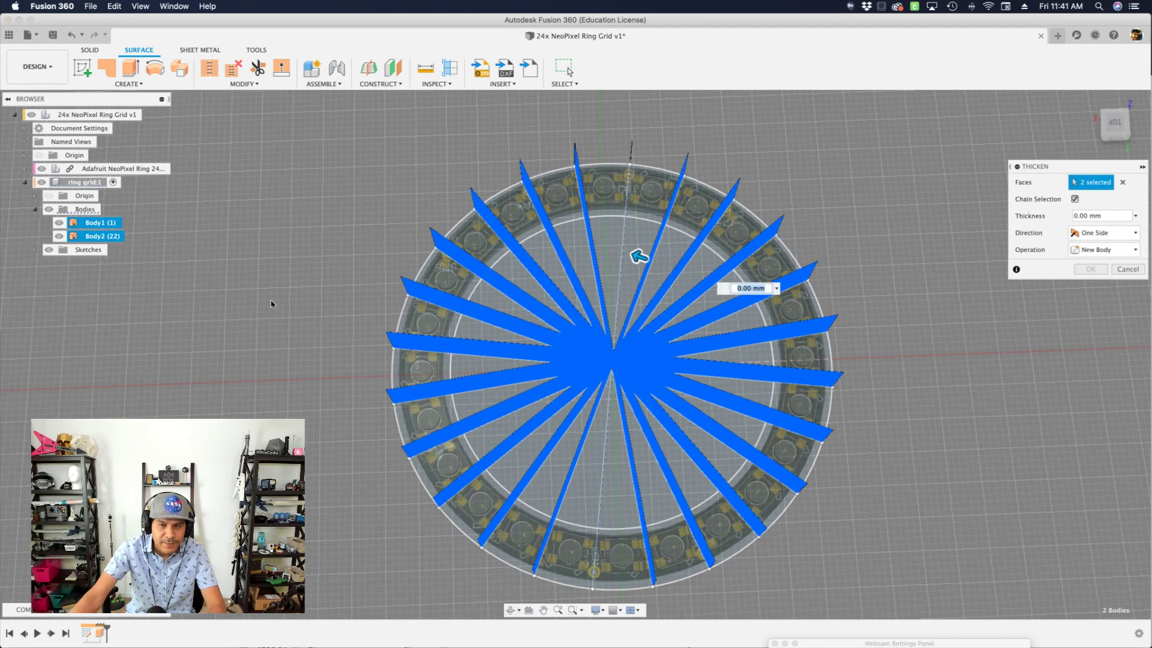
pyautogui.press('Escape')
pyautogui.click(103, 223)
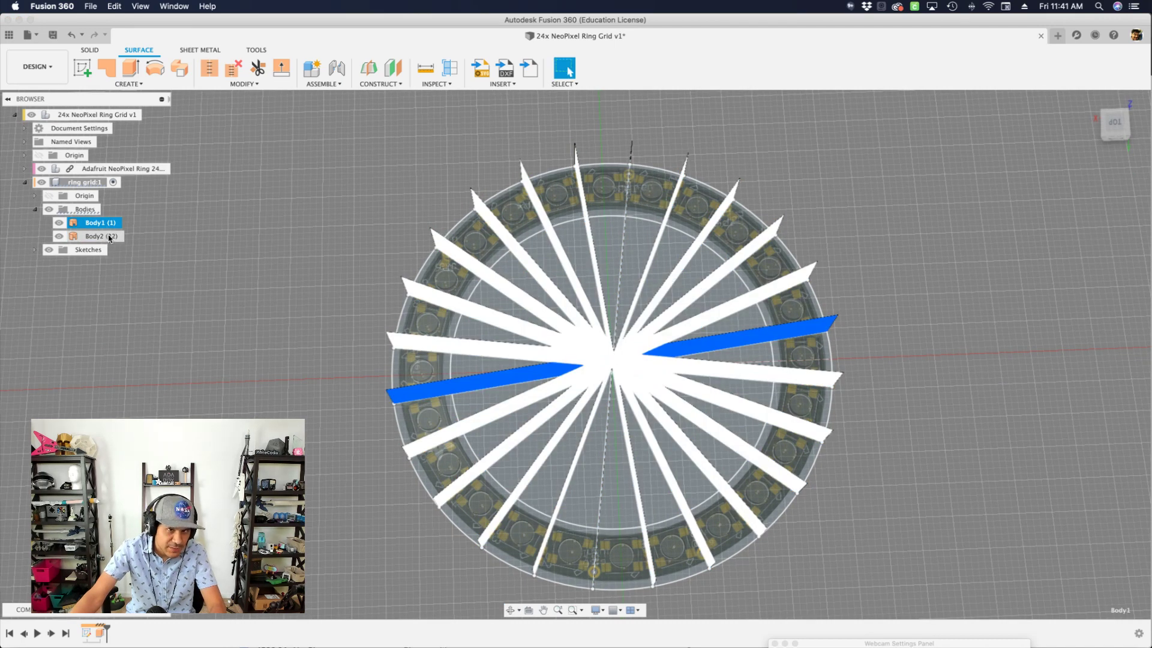
pyautogui.keyDown('shift'); pyautogui.click(109, 237); pyautogui.keyUp('shift')
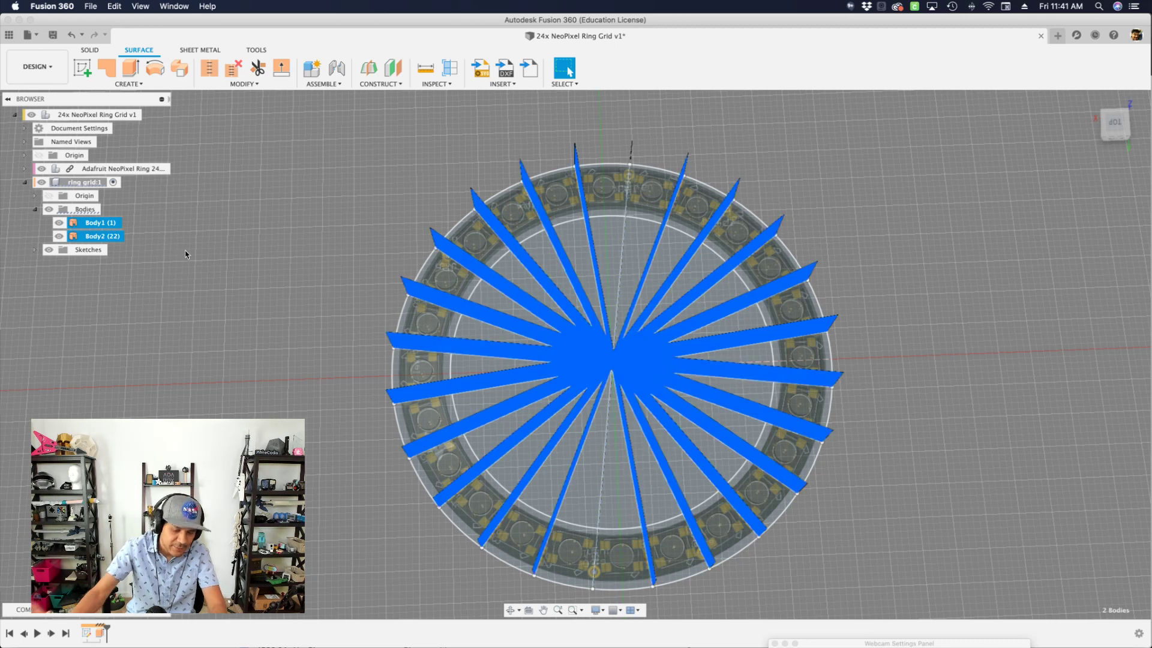
pyautogui.write('s')
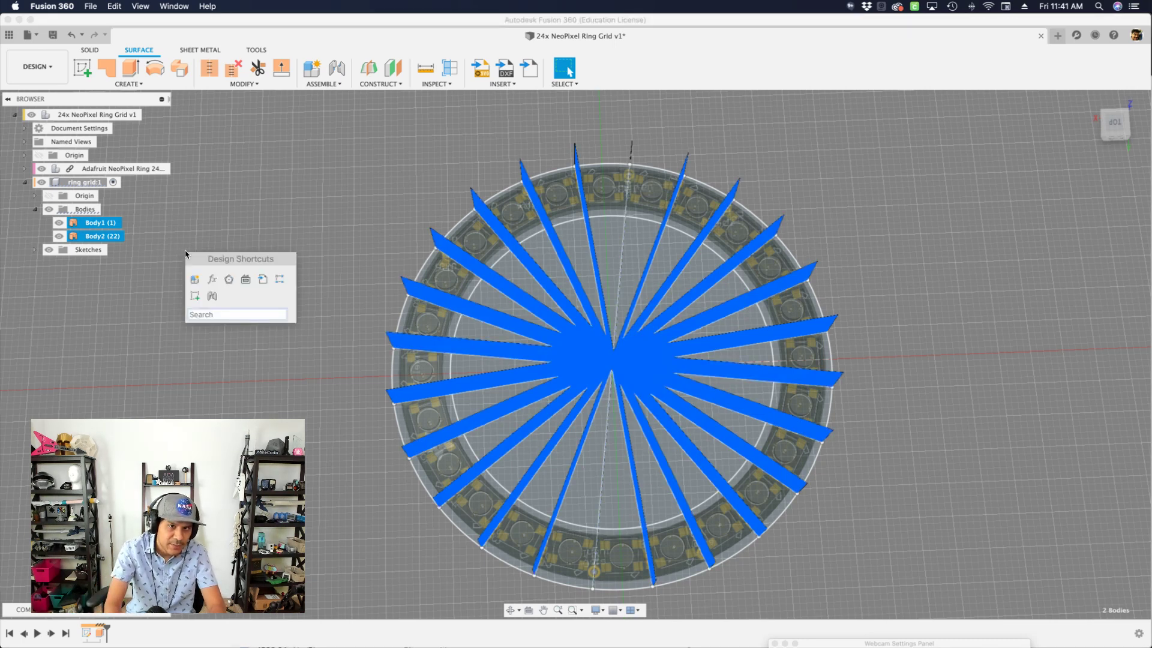
pyautogui.write('thick')
pyautogui.press('Return')
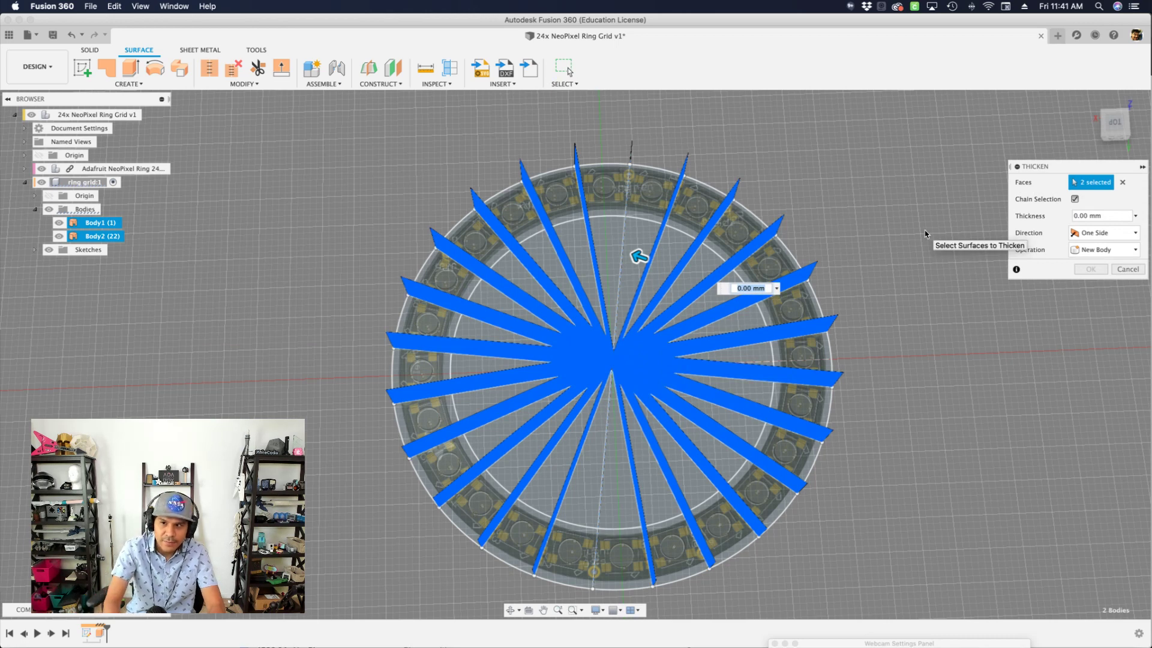
pyautogui.write('wallThickness')
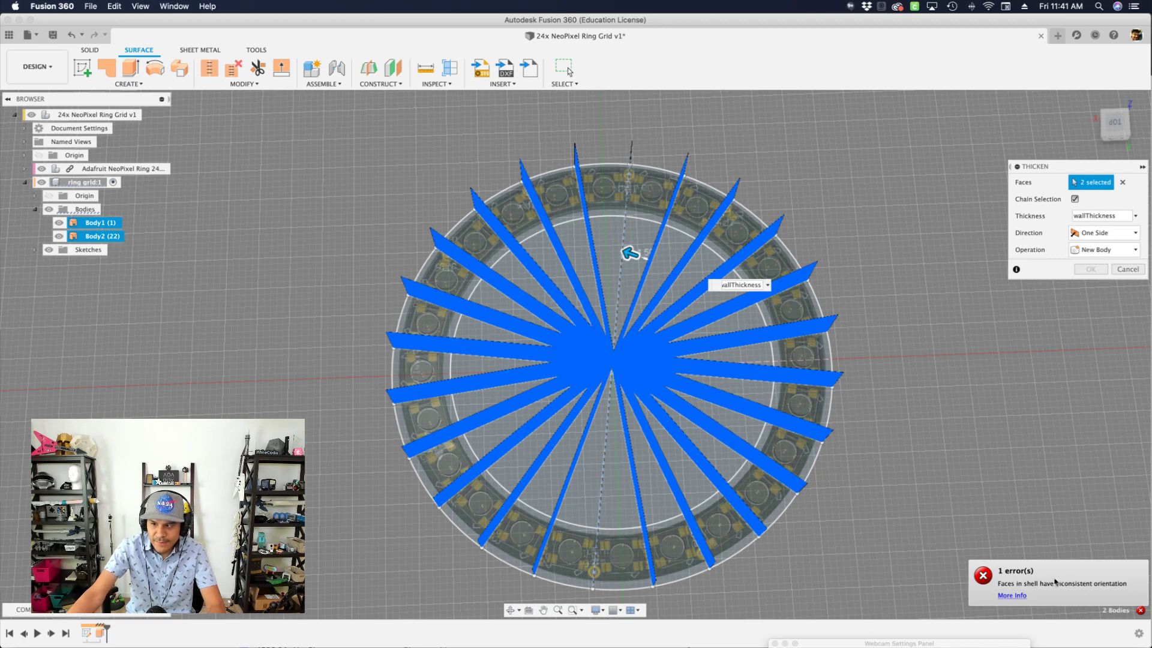
pyautogui.scroll(-1, 912, 437)
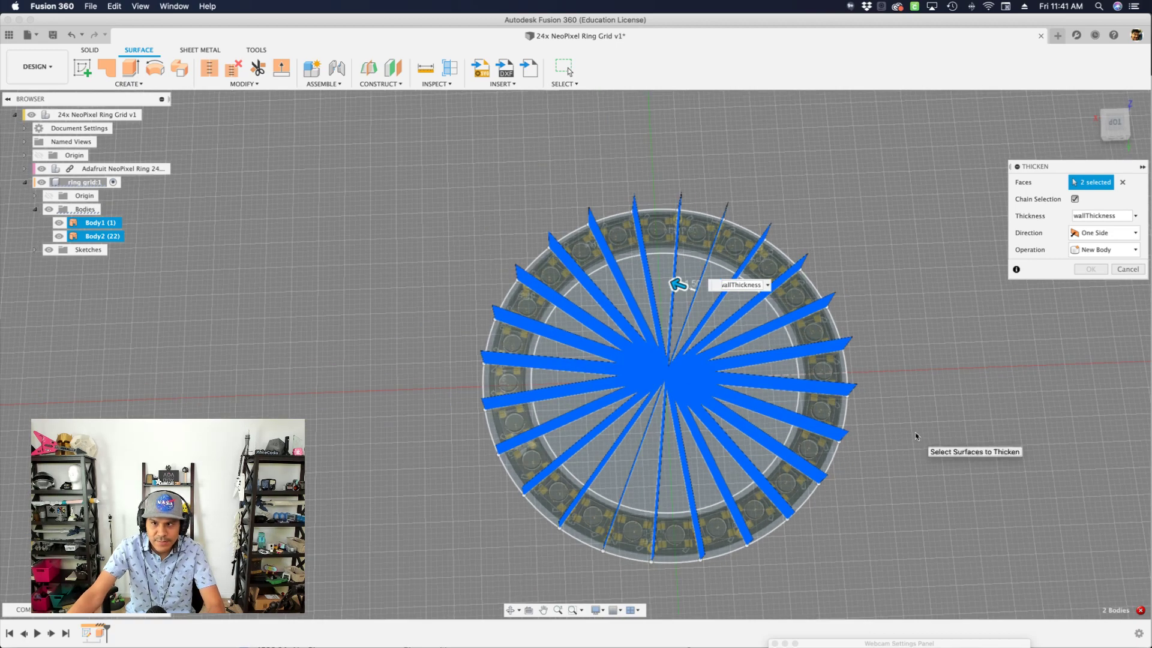
pyautogui.scroll(2, 714, 348)
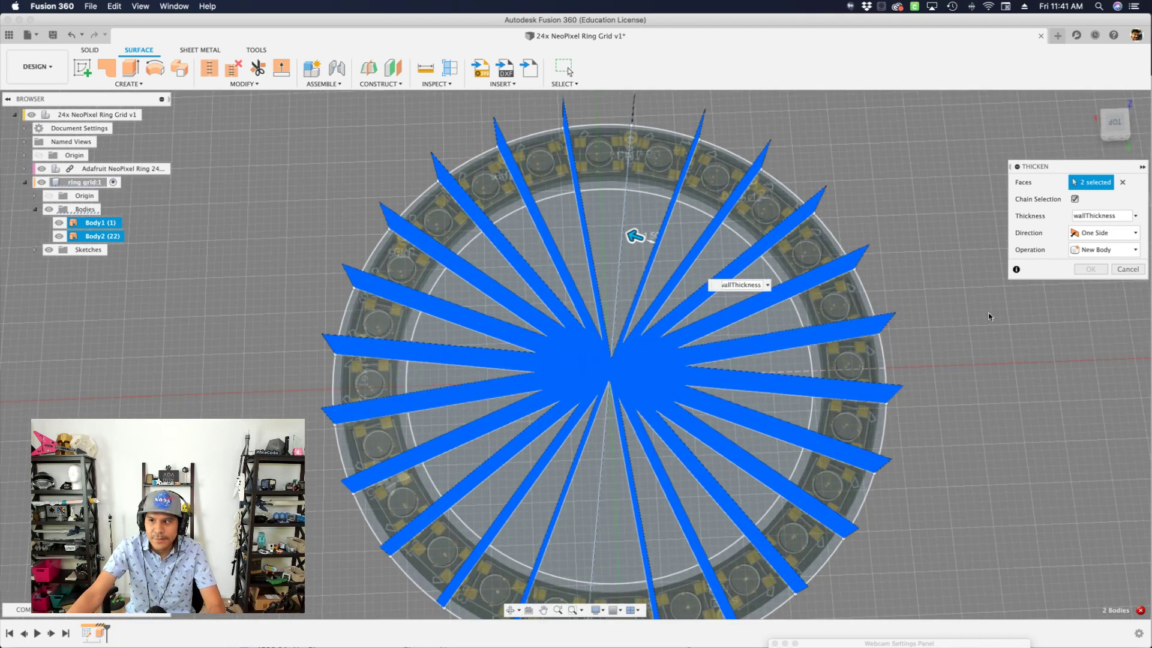
pyautogui.click(1127, 270)
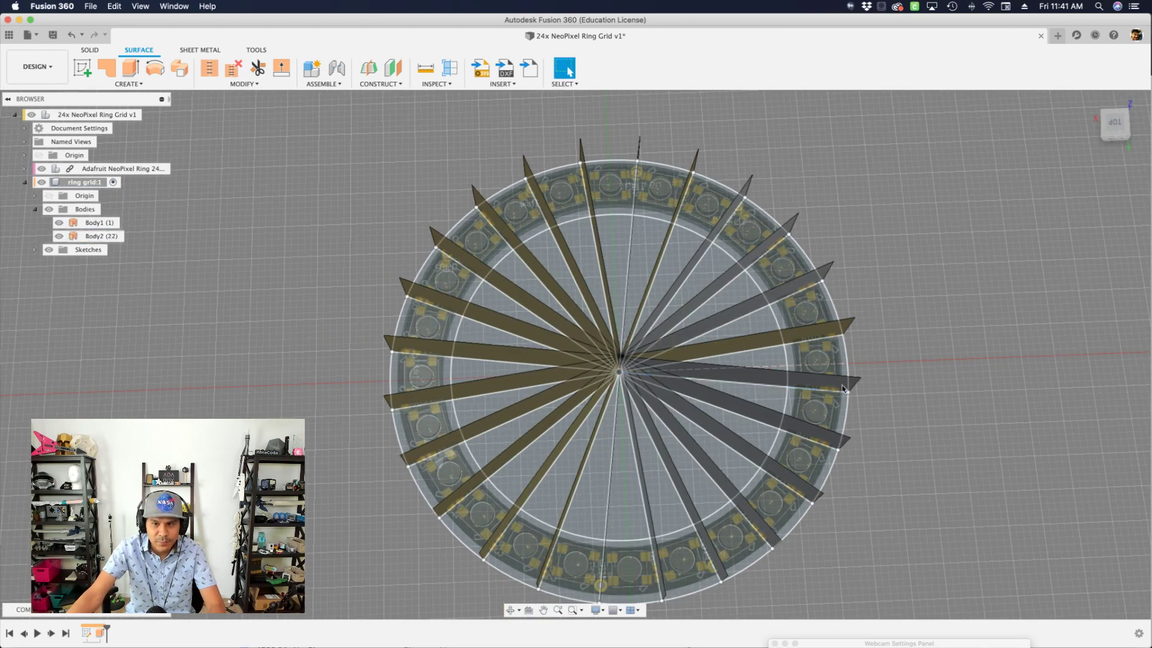
# Step: Remove the 23-fin surface body Body2 and fit the ring in view
pyautogui.keyDown('shift'); pyautogui.moveTo(963, 336); pyautogui.dragTo(656, 114, button='middle'); pyautogui.keyUp('shift')
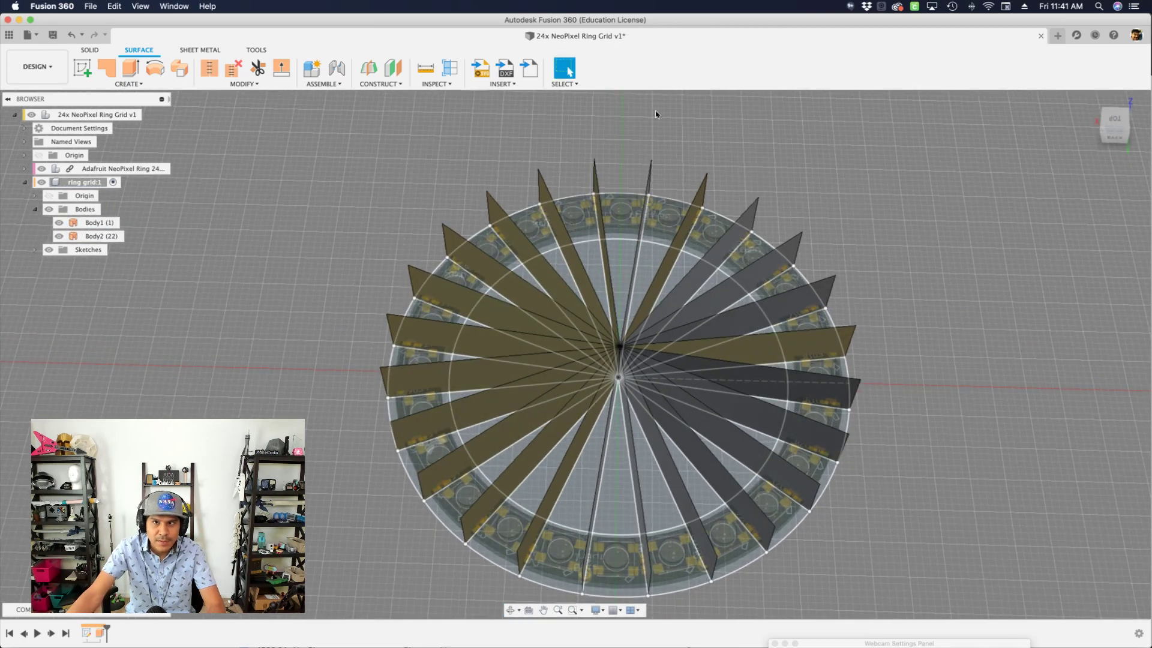
pyautogui.click(576, 84)
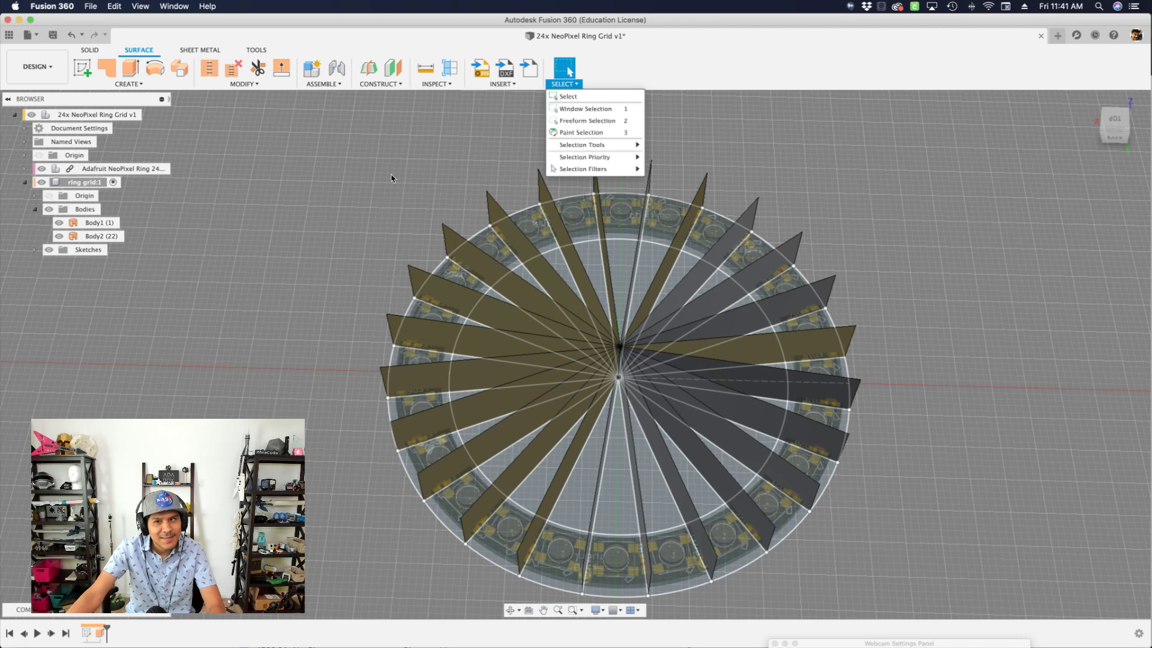
pyautogui.click(96, 237)
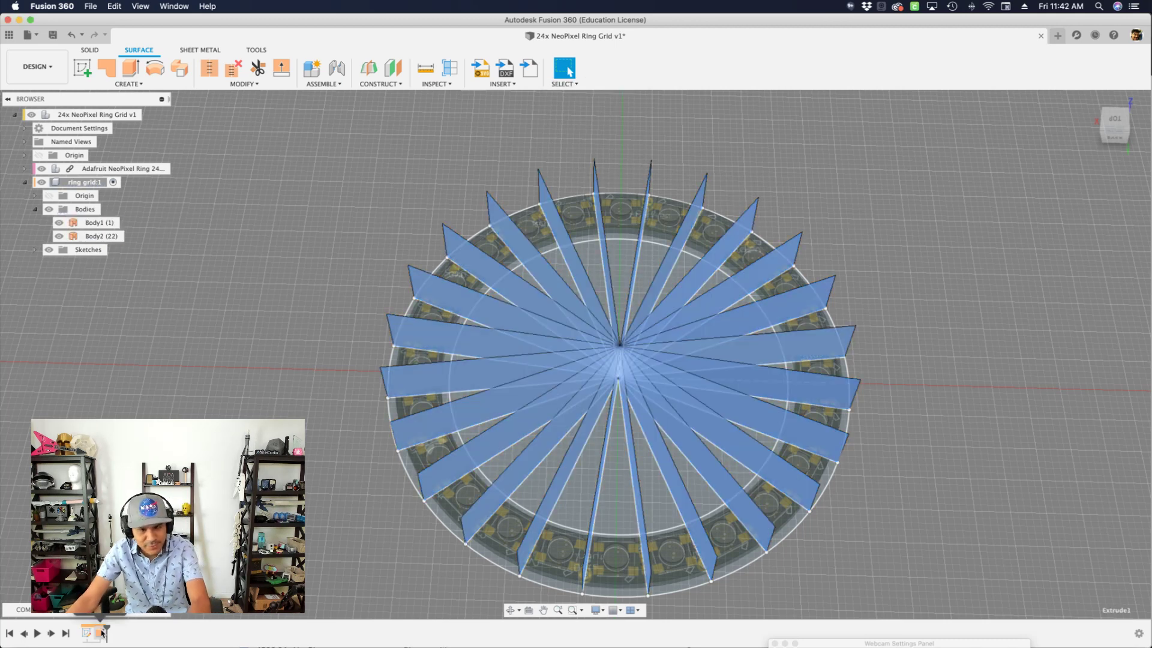
pyautogui.press('Delete')
pyautogui.press('F6')
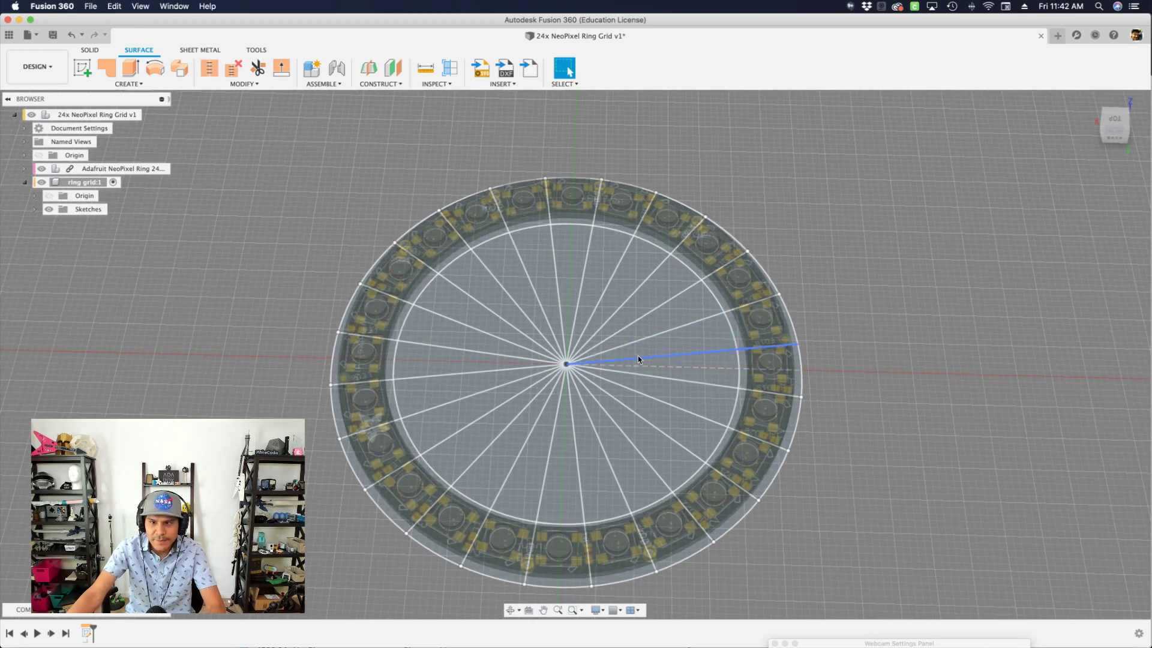
# Step: Extrude a single spoke line 10 mm into surface fin Body3
pyautogui.click(639, 358)
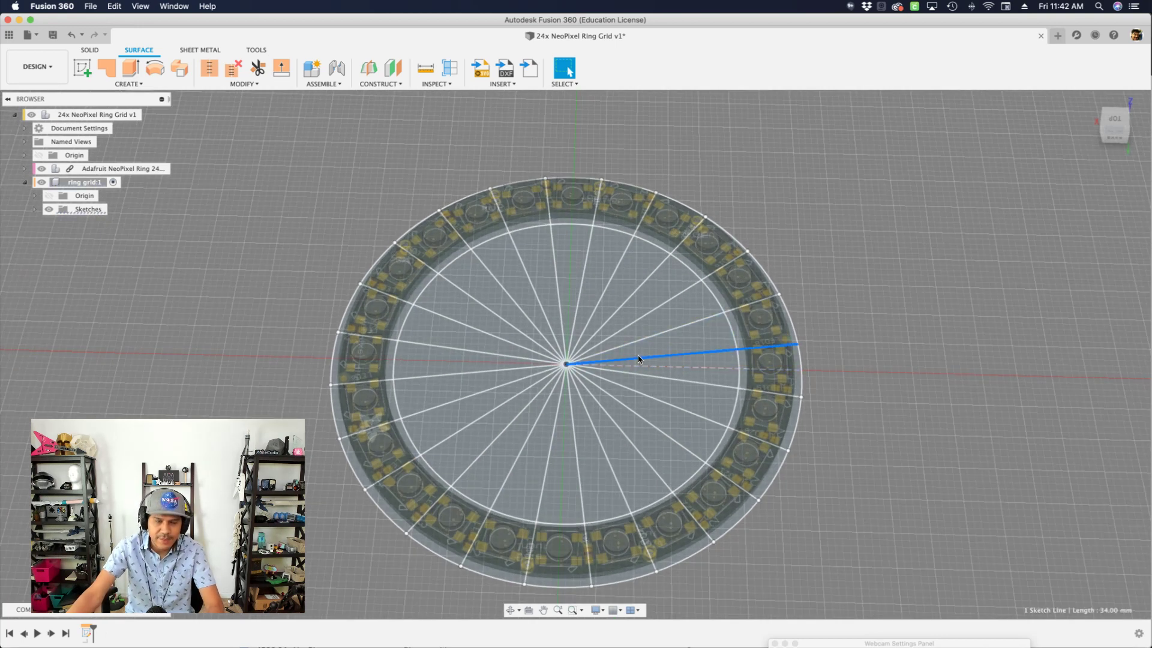
pyautogui.click(129, 68)
pyautogui.write('10')
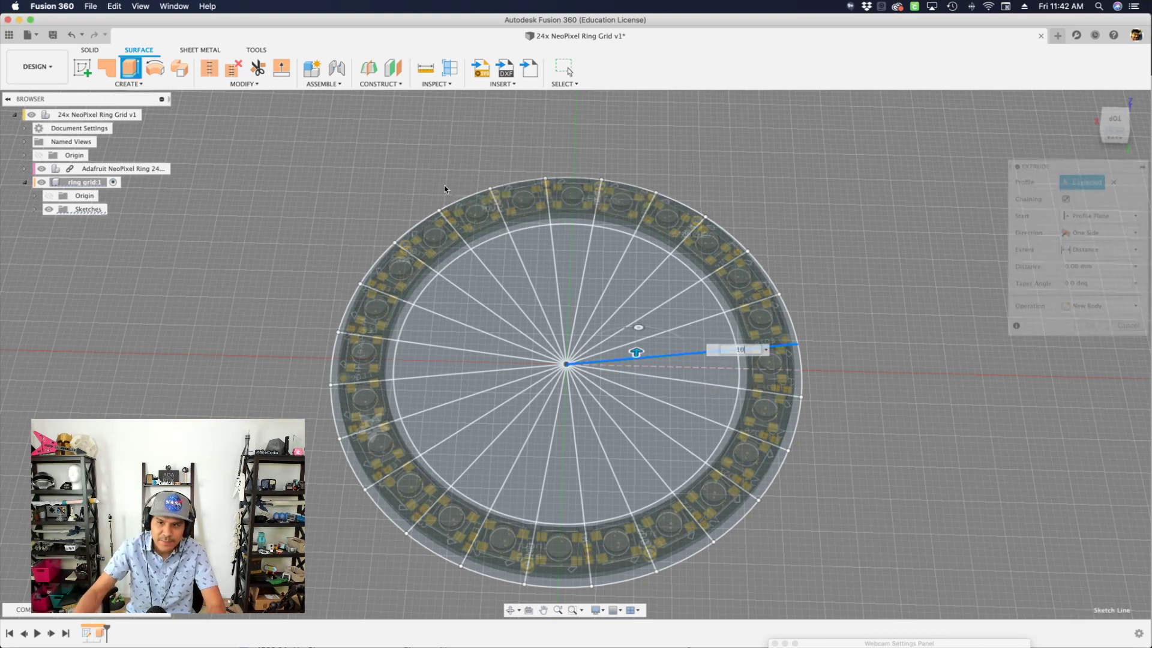
pyautogui.press('Return')
pyautogui.keyDown('shift'); pyautogui.moveTo(999, 258); pyautogui.dragTo(1008, 252, button='middle'); pyautogui.keyUp('shift')
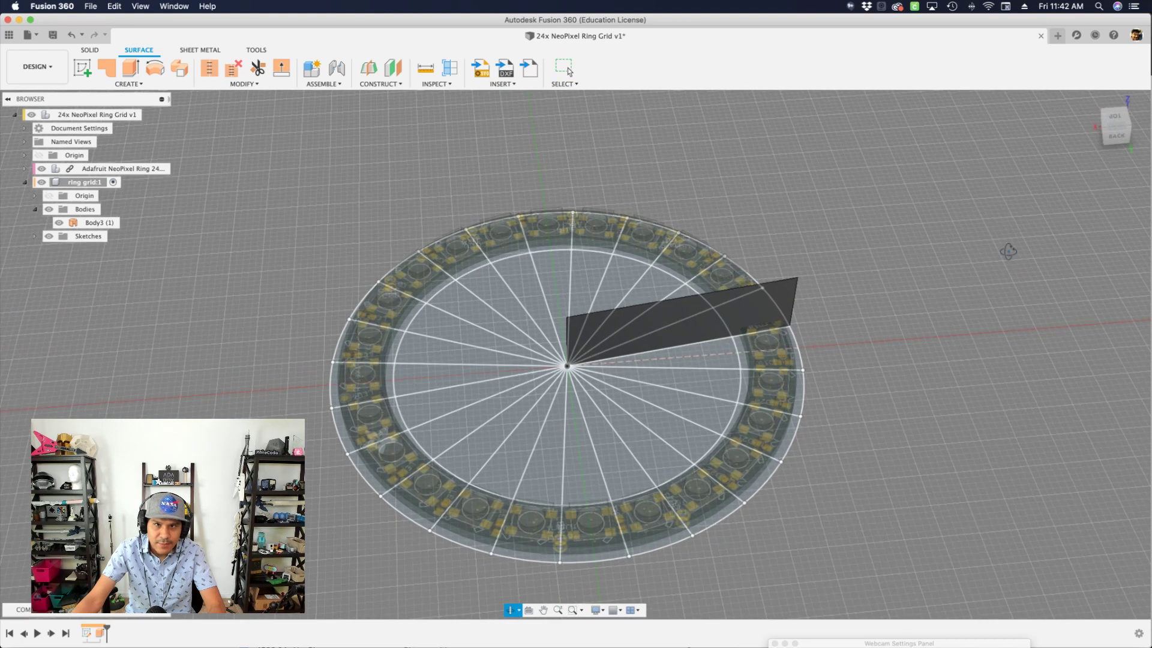
pyautogui.press('Escape')
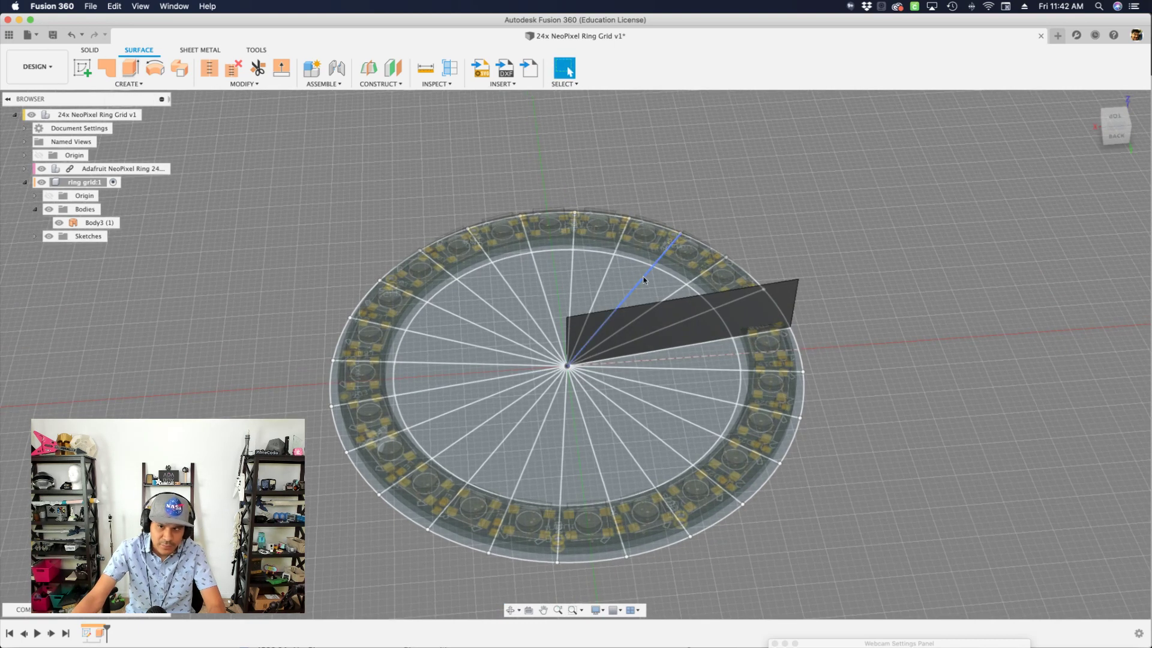
pyautogui.write('sth')
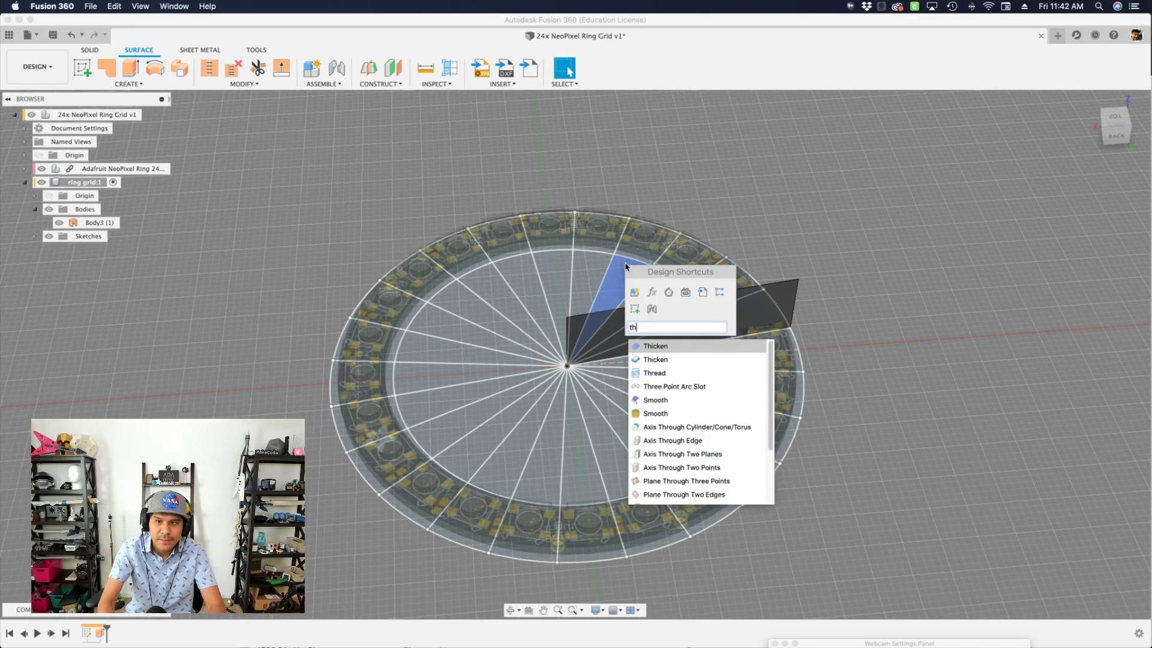
# Step: Start Thicken on the Body3 fin face with thickness wallThickness
pyautogui.press('Down')
pyautogui.press('Return')
pyautogui.click(697, 322)
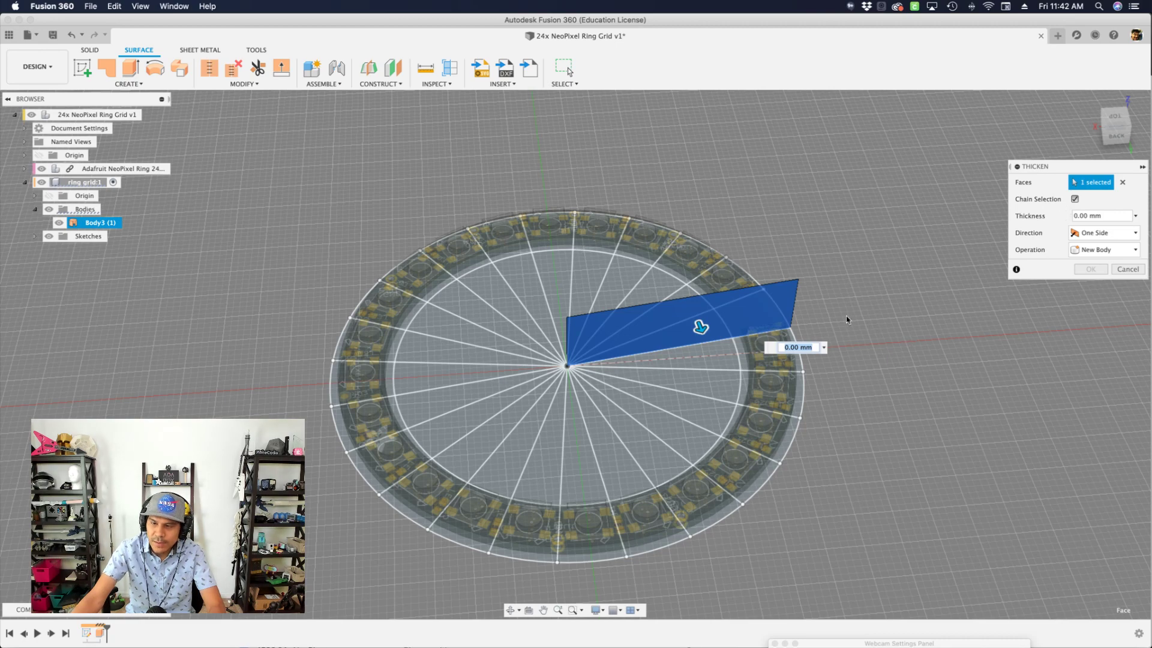
pyautogui.write('wallThickness')
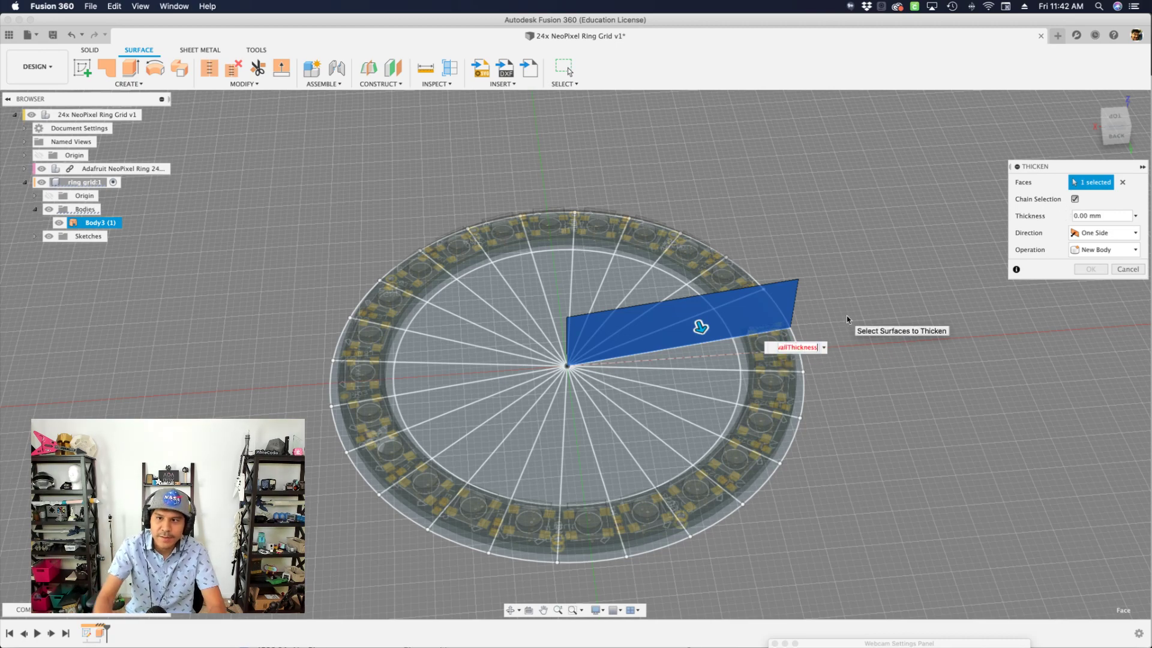
pyautogui.press('Return')
# Step: Make the thicken Symmetric at wallThickness/2, creating solid rib Body4
pyautogui.click(1115, 120)
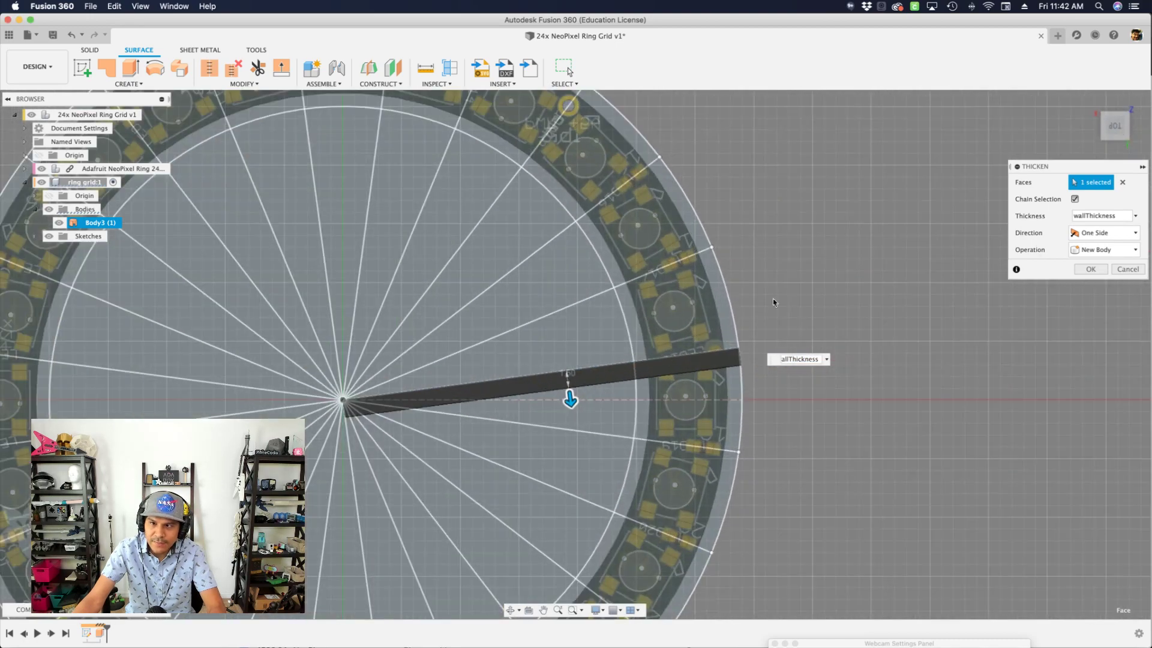
pyautogui.scroll(5, 660, 384)
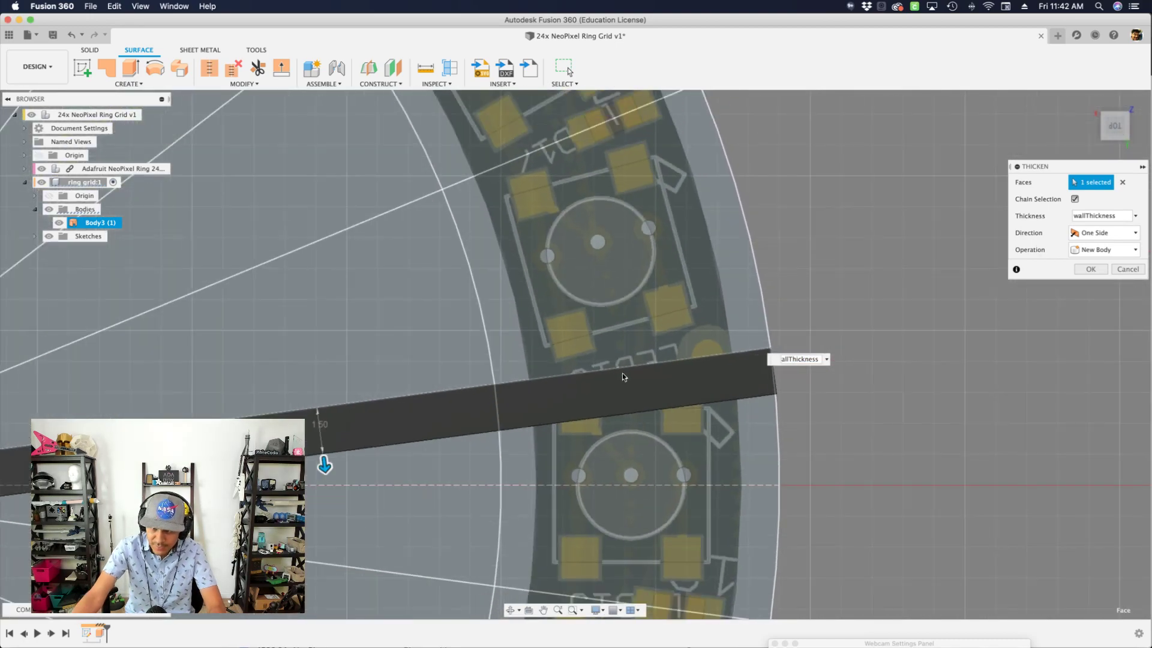
pyautogui.scroll(-2, 588, 379)
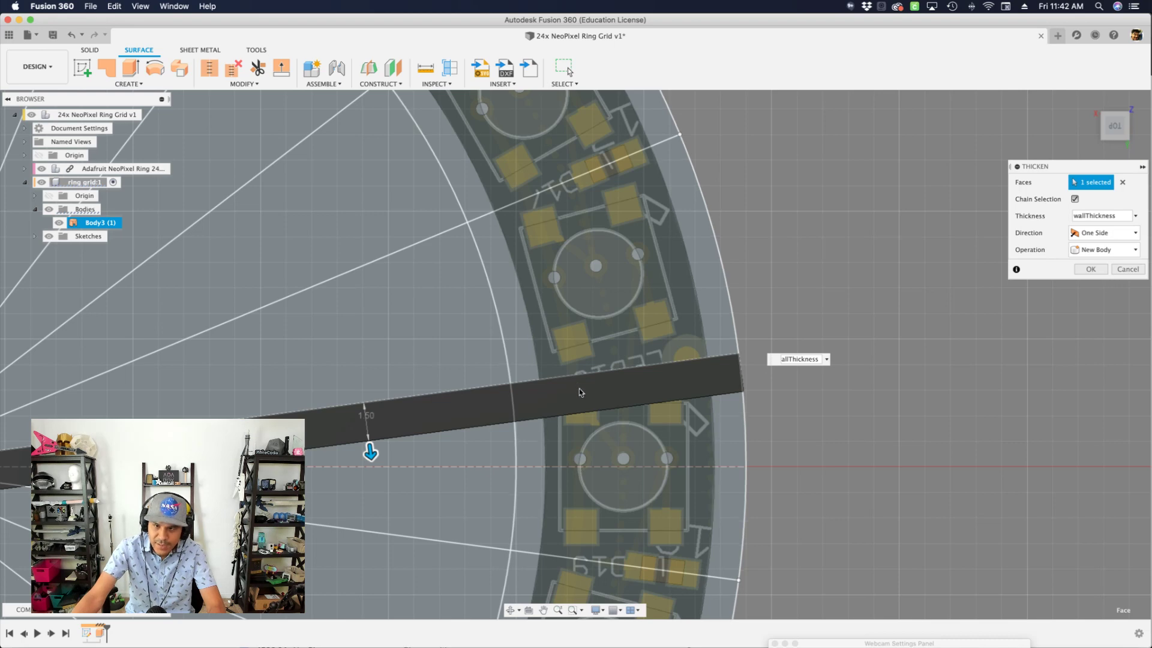
pyautogui.scroll(2, 632, 403)
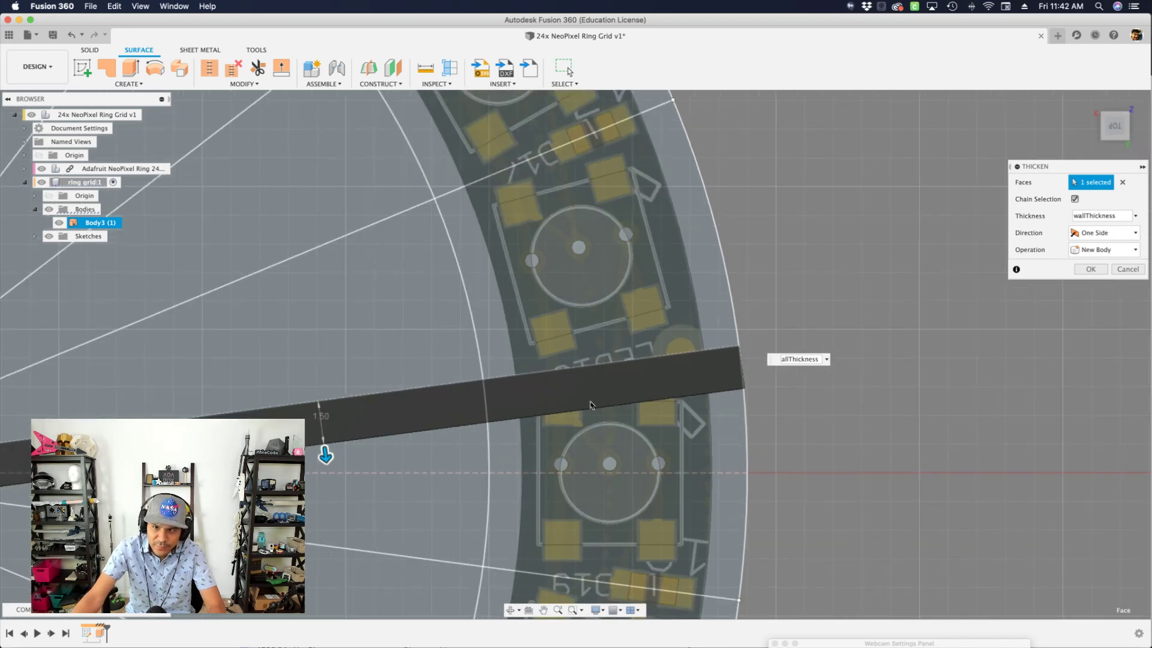
pyautogui.click(1104, 234)
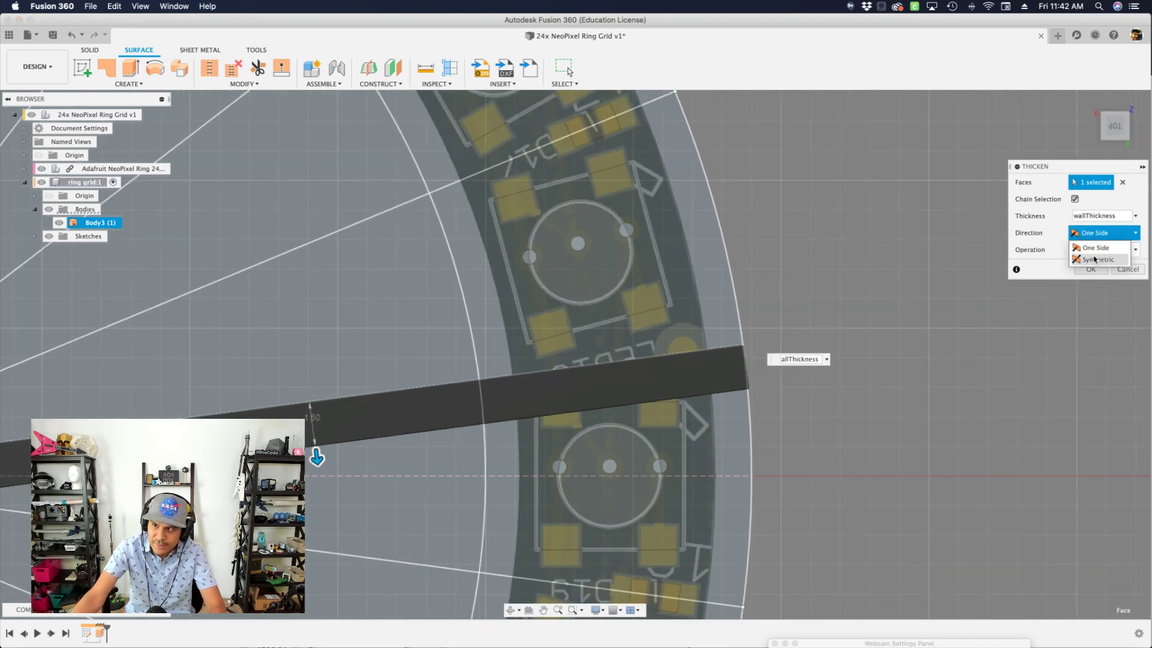
pyautogui.click(1098, 264)
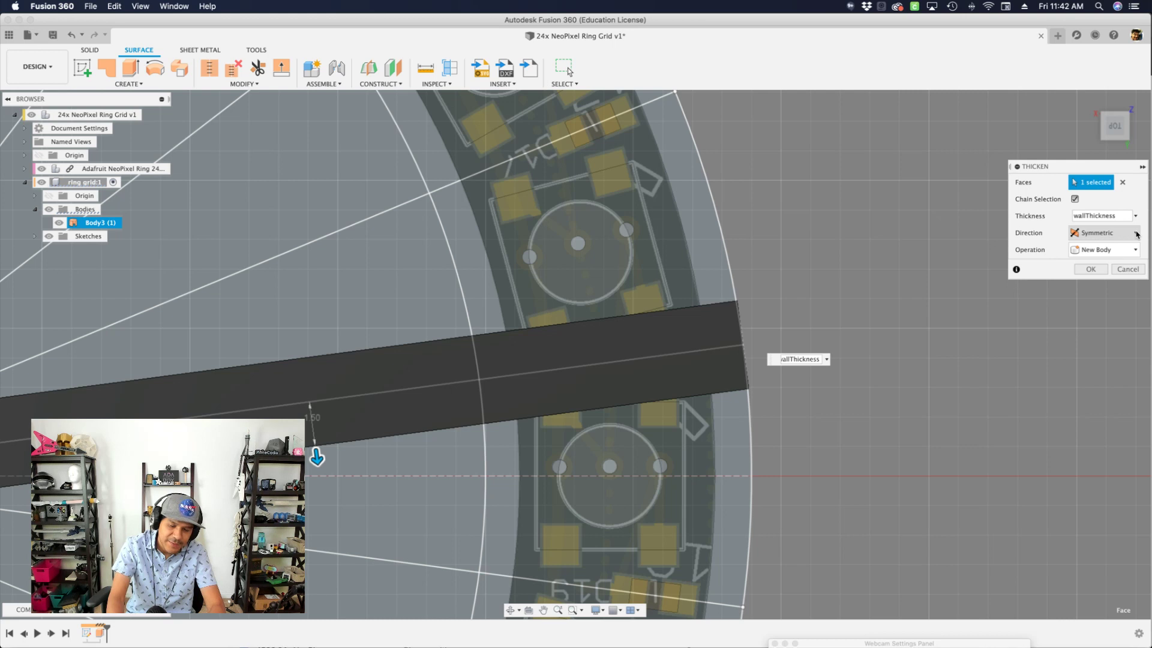
pyautogui.press('Return')
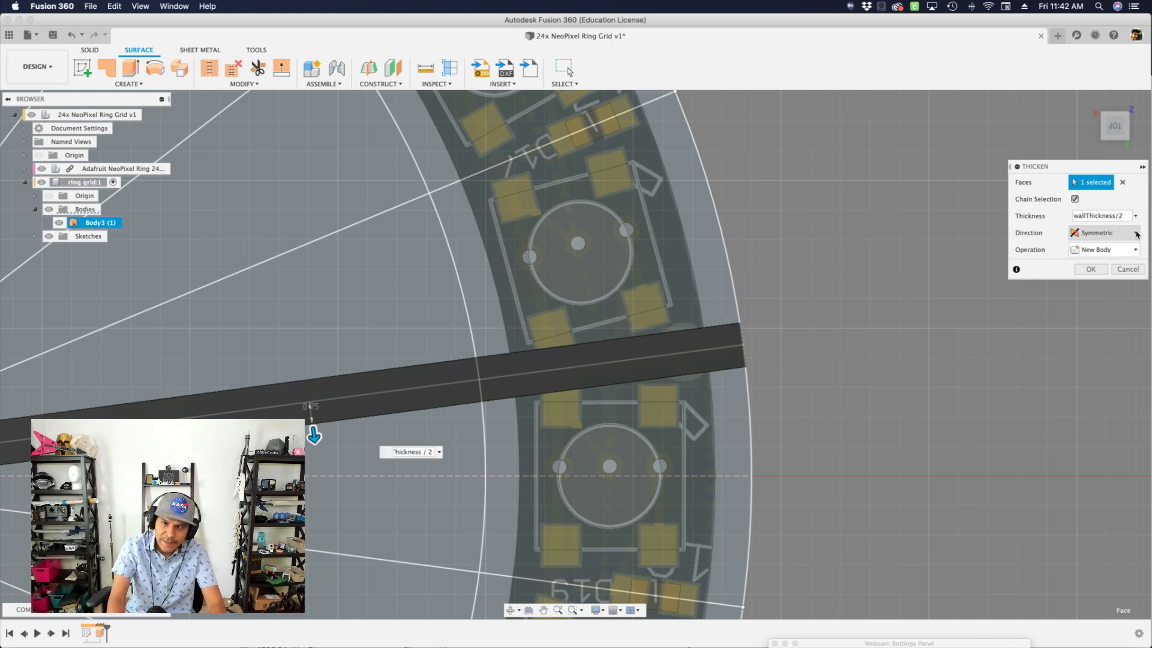
pyautogui.press('Return')
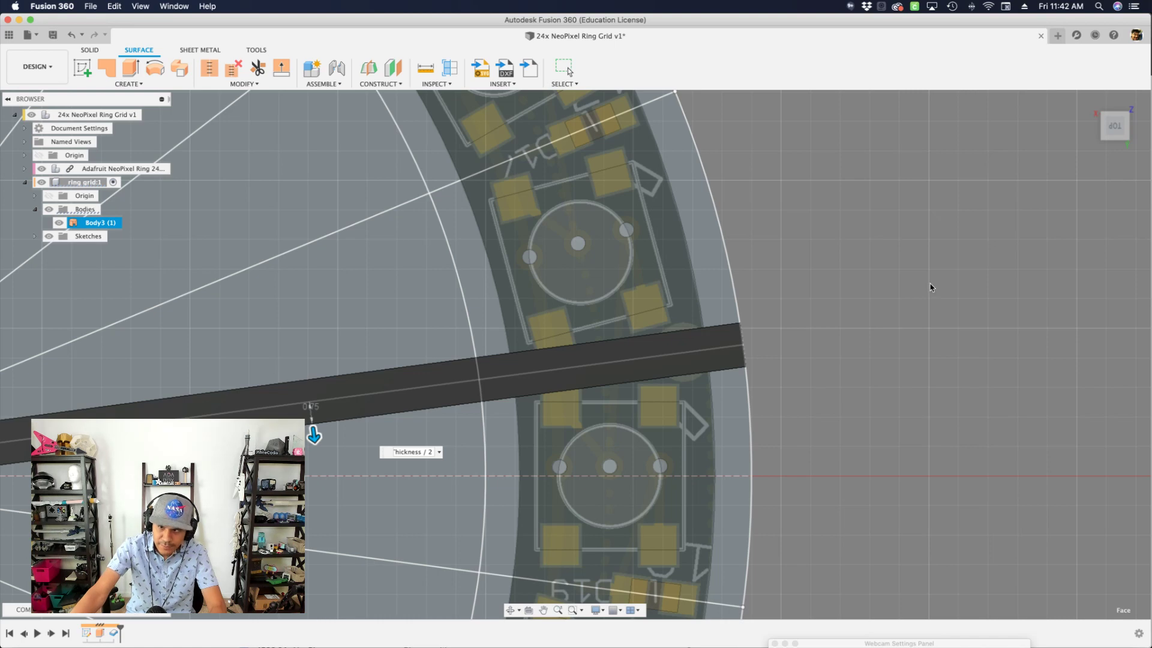
pyautogui.scroll(-5, 930, 287)
pyautogui.keyDown('shift'); pyautogui.moveTo(934, 316); pyautogui.dragTo(827, 289, button='middle'); pyautogui.keyUp('shift')
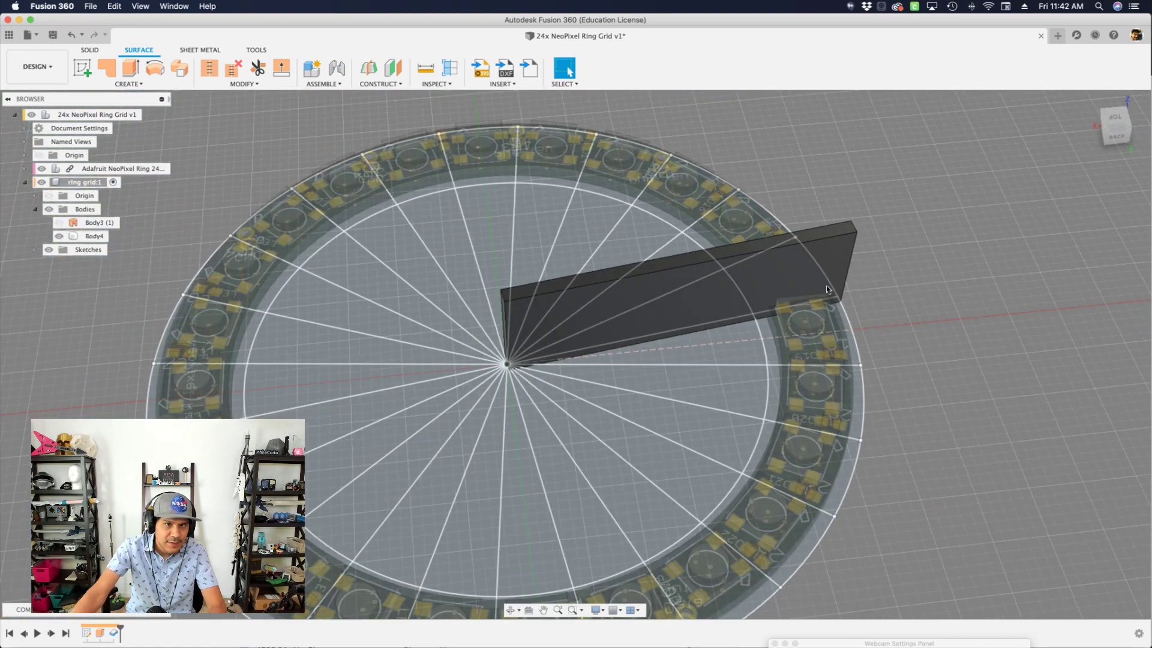
# Step: Start a bodies-type circular pattern of rib Body4
pyautogui.click(92, 236)
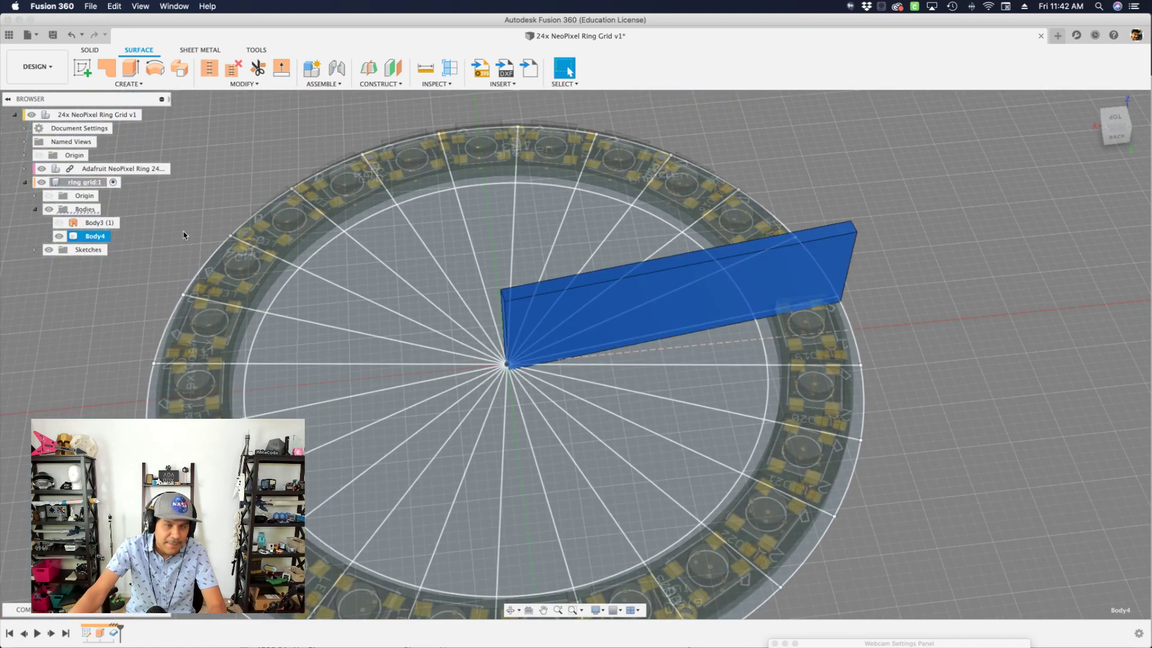
pyautogui.write('sci')
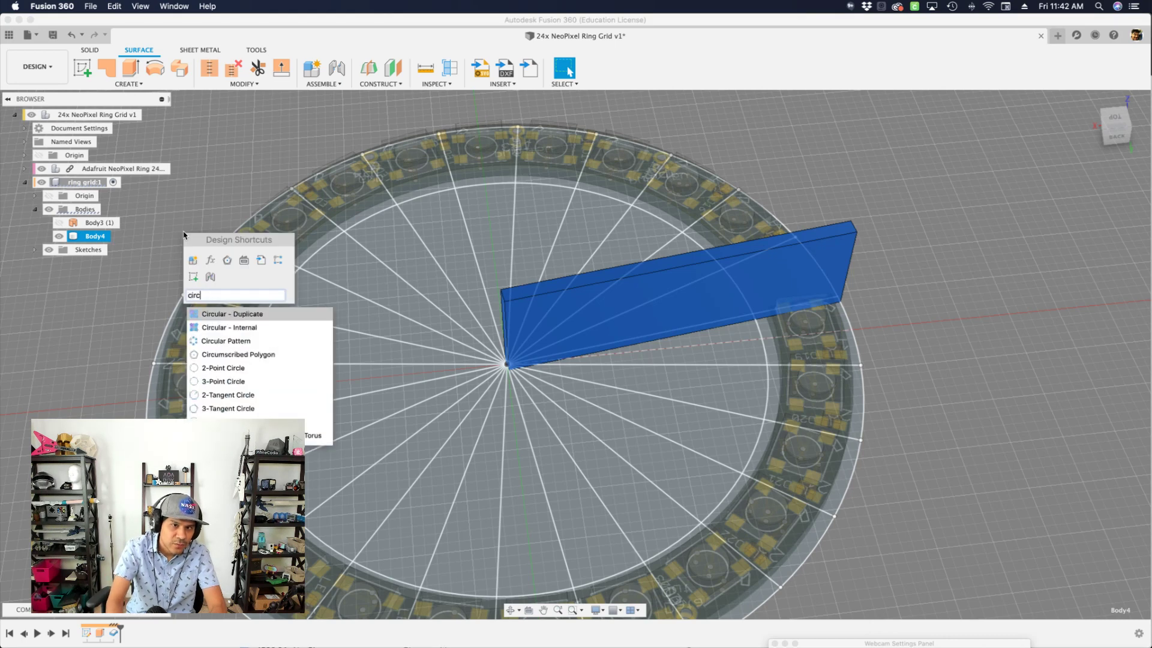
pyautogui.write('rc')
pyautogui.press('Down')
pyautogui.press('Down')
pyautogui.press('Return')
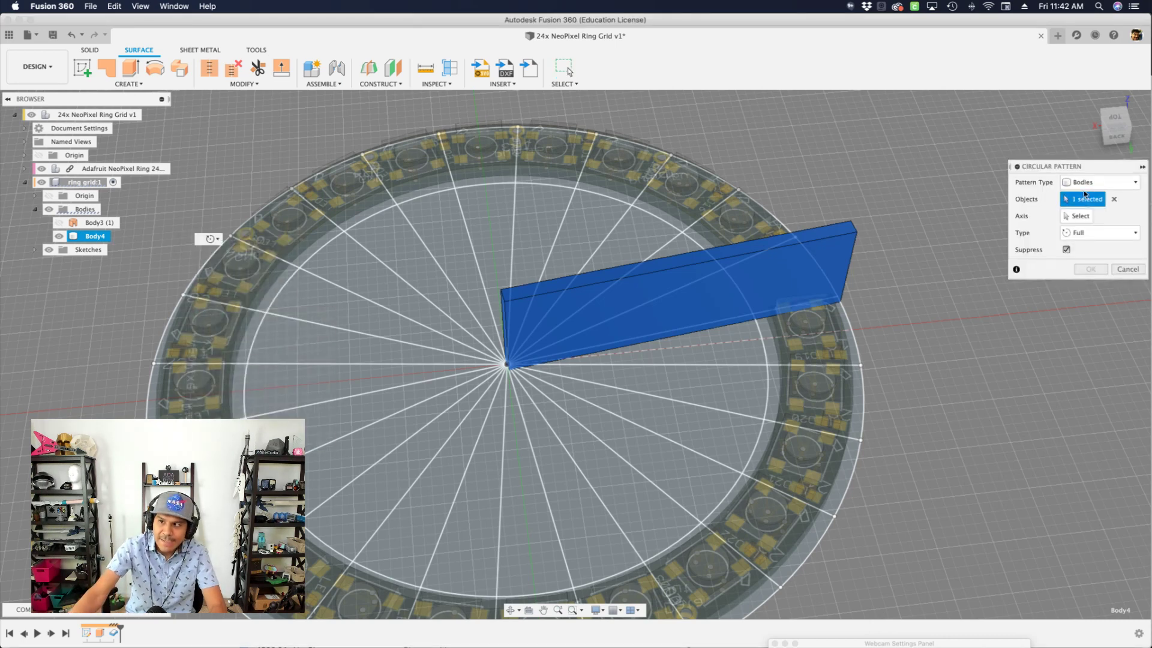
pyautogui.click(1086, 182)
pyautogui.click(1080, 202)
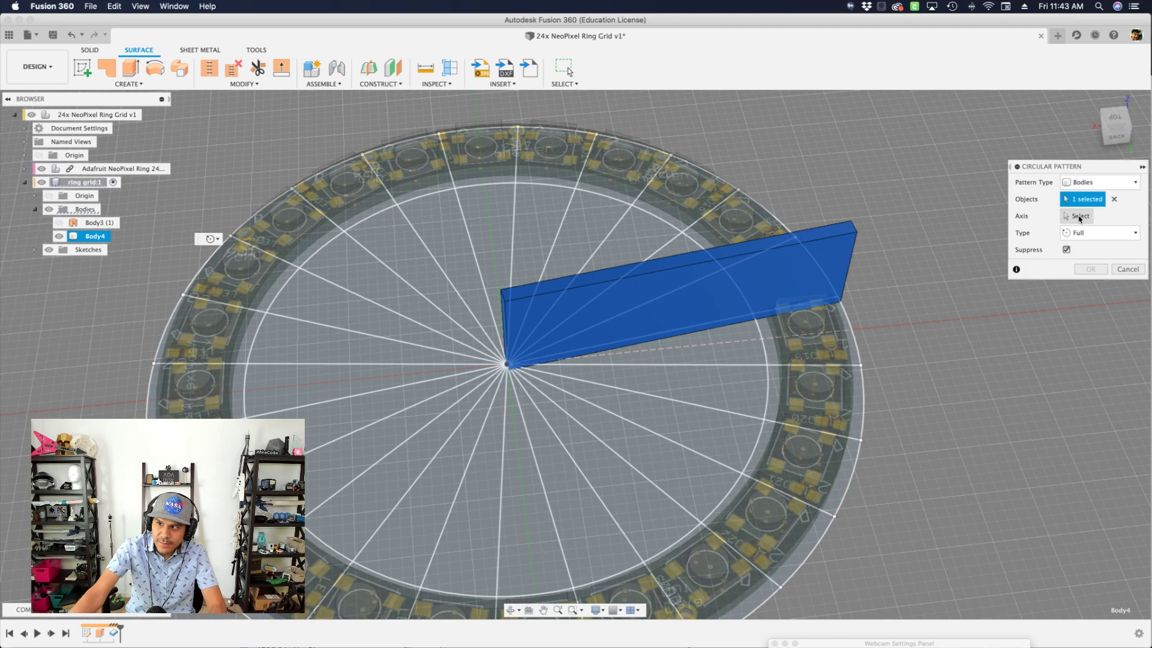
pyautogui.click(1080, 217)
# Step: Pattern the rib around the vertical centre axis with quantity 24
pyautogui.keyDown('shift'); pyautogui.moveTo(661, 365); pyautogui.dragTo(666, 342, button='middle'); pyautogui.keyUp('shift')
pyautogui.keyDown('shift'); pyautogui.moveTo(511, 357); pyautogui.dragTo(517, 315, button='middle'); pyautogui.keyUp('shift')
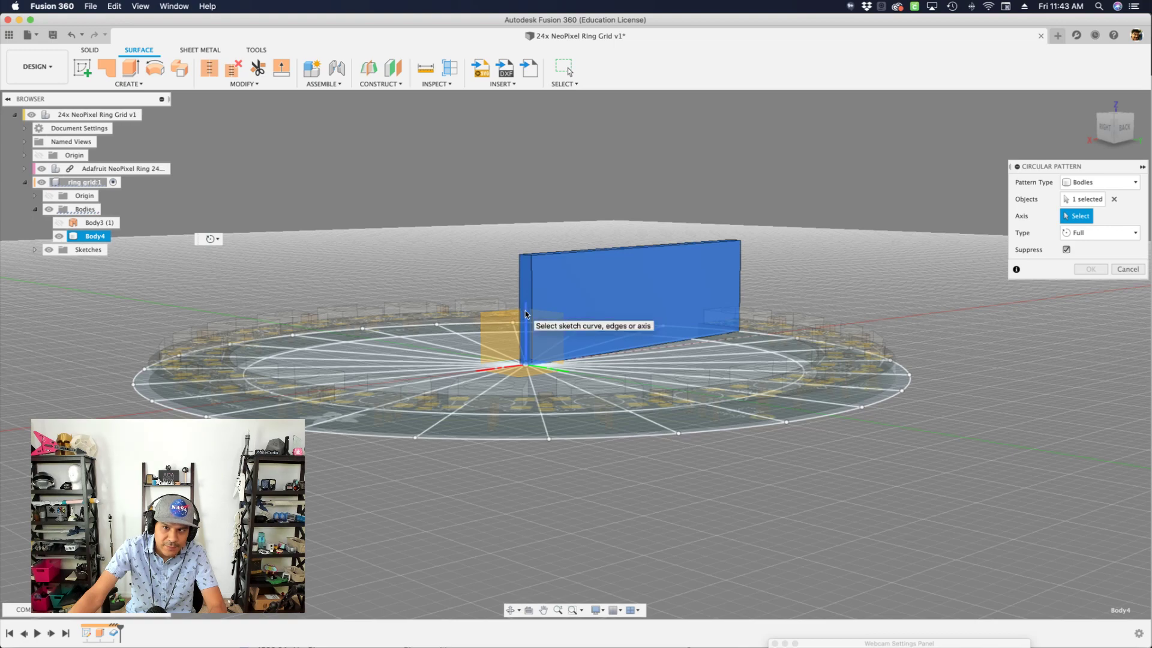
pyautogui.click(524, 311)
pyautogui.keyDown('shift'); pyautogui.moveTo(714, 201); pyautogui.dragTo(678, 254, button='middle'); pyautogui.keyUp('shift')
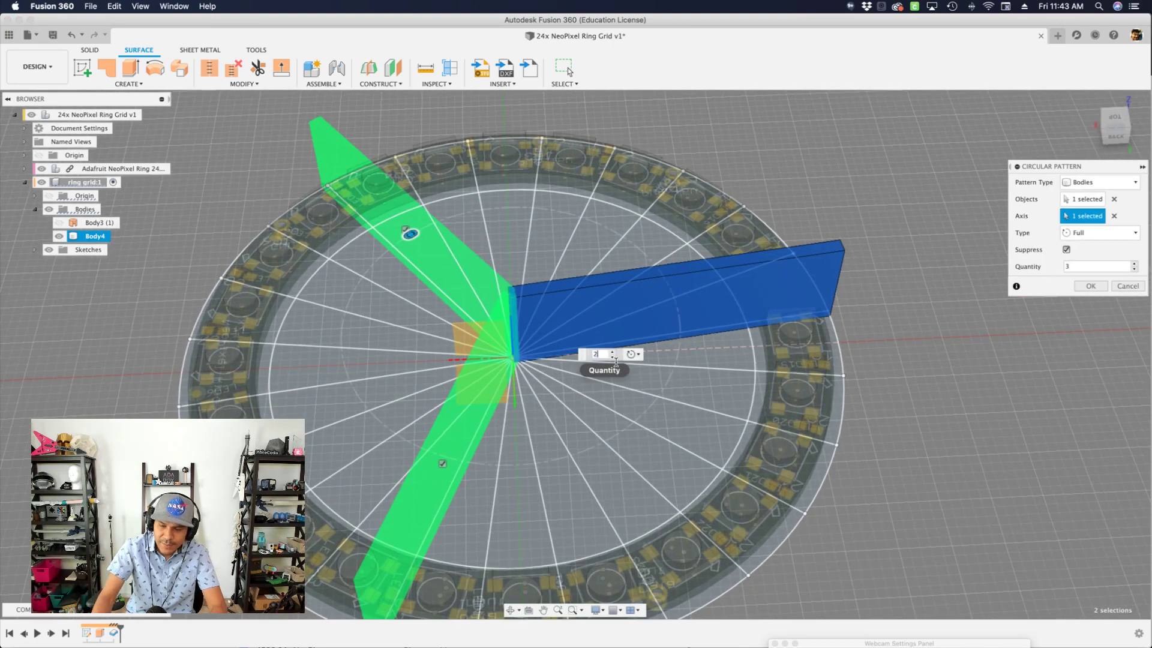
pyautogui.press('Return')
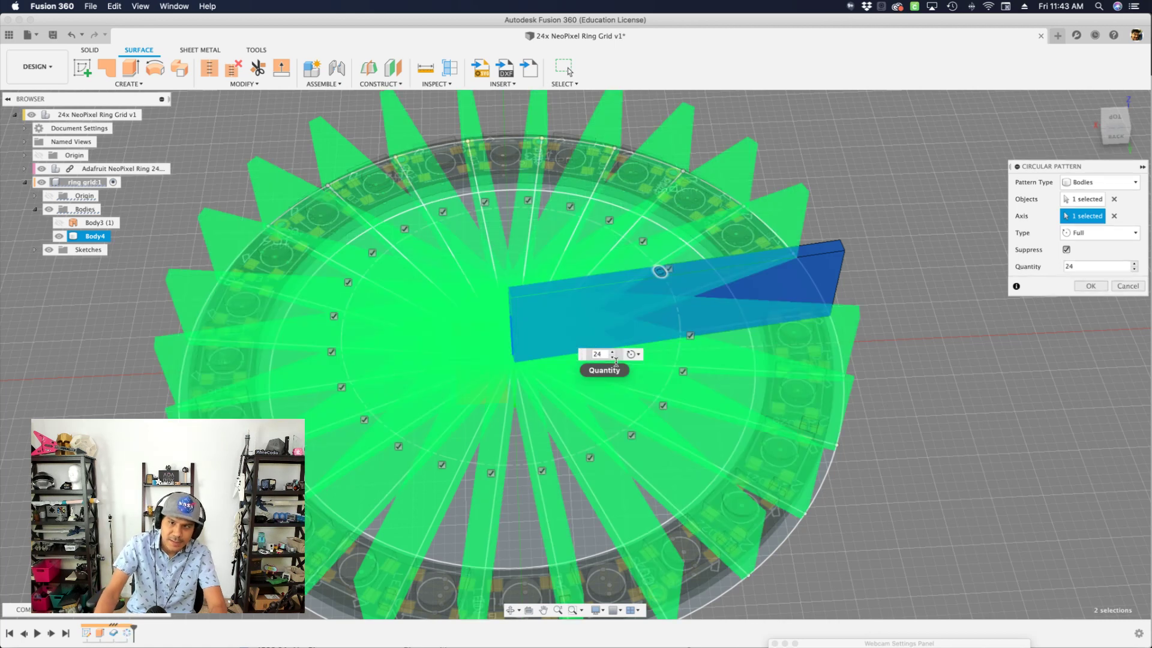
pyautogui.press('Return')
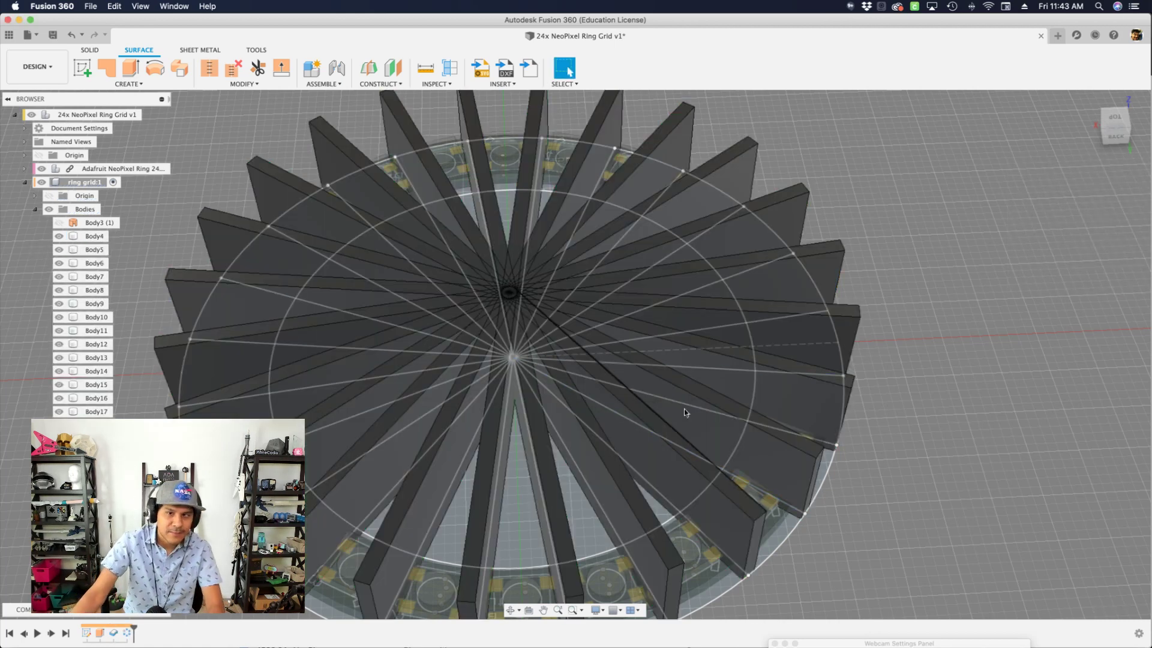
pyautogui.scroll(-5, 684, 409)
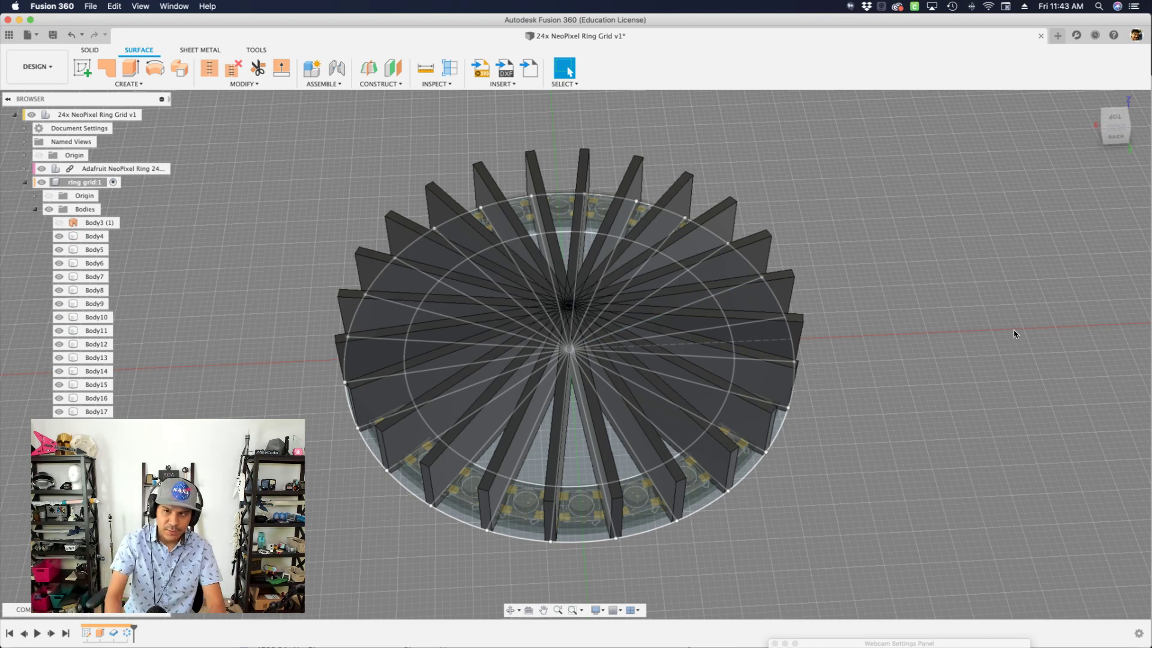
# Step: Join the other 23 rib bodies into target Body4 with Combine
pyautogui.press('super+space')
pyautogui.press('Escape')
pyautogui.press('Escape')
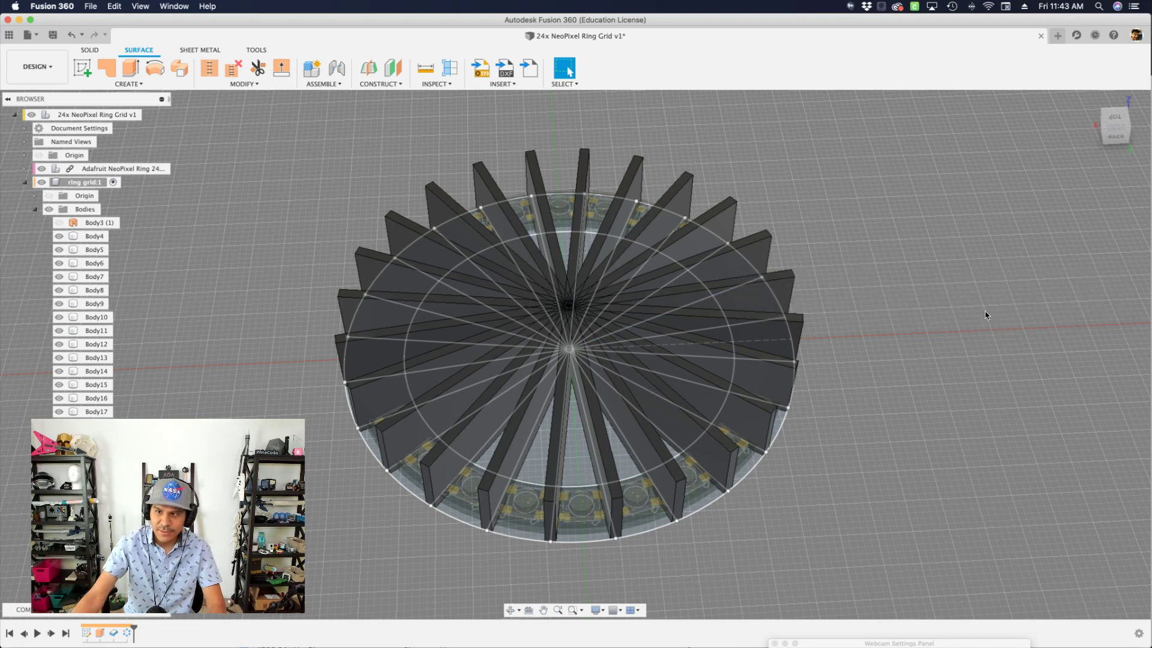
pyautogui.write('sco')
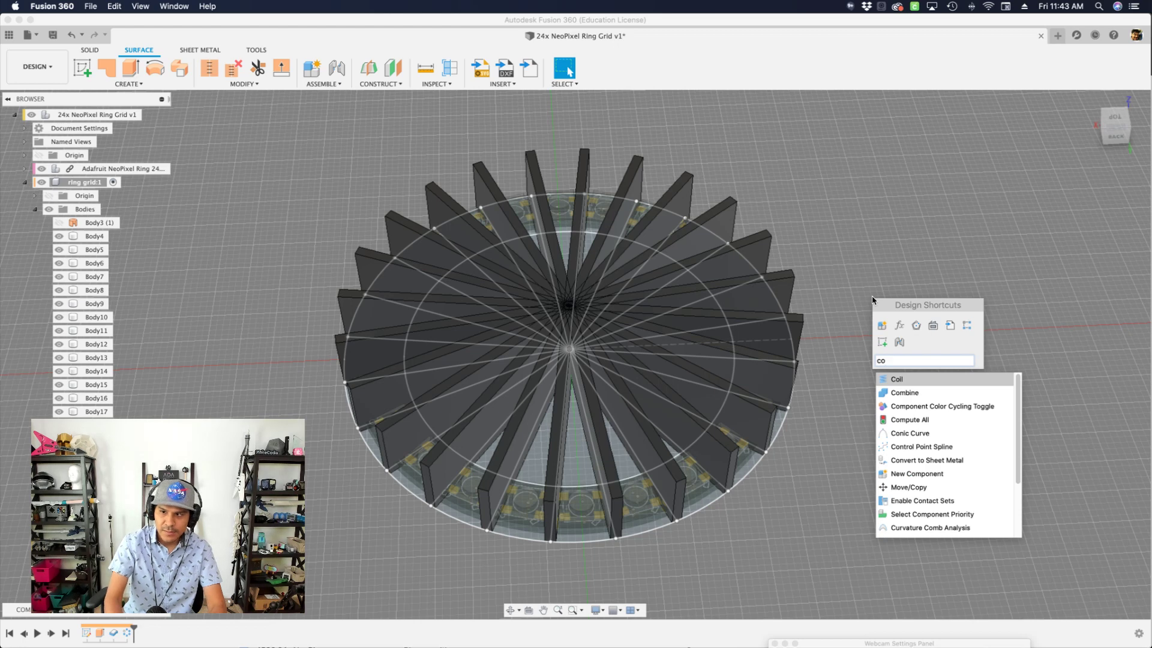
pyautogui.write('m')
pyautogui.press('Return')
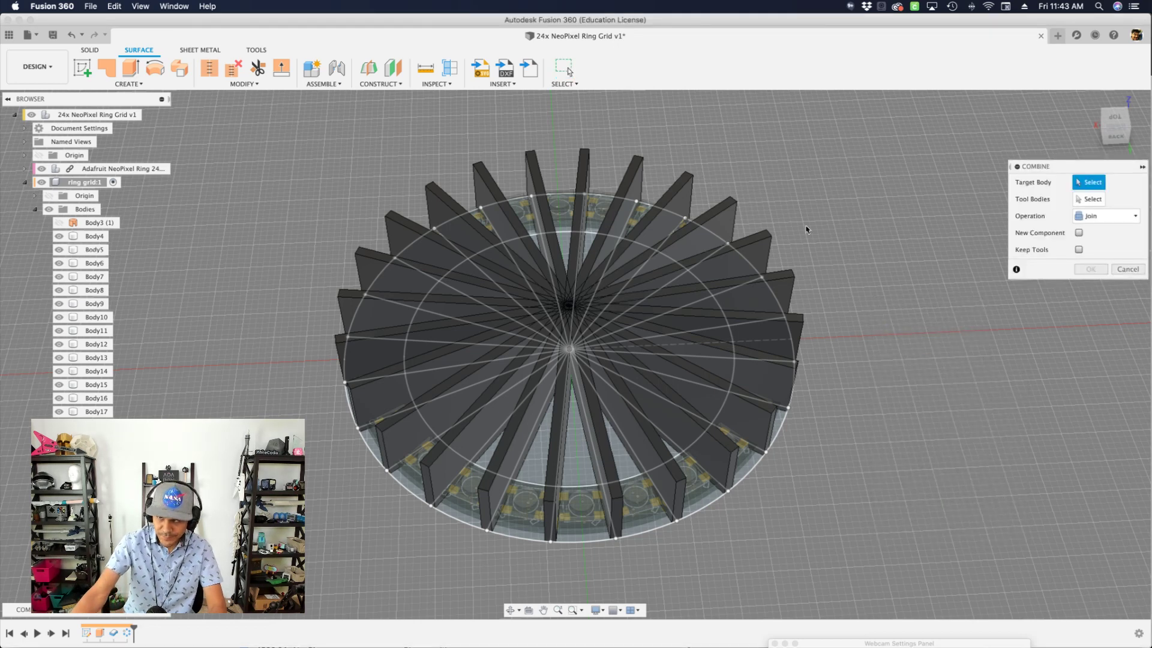
pyautogui.click(94, 236)
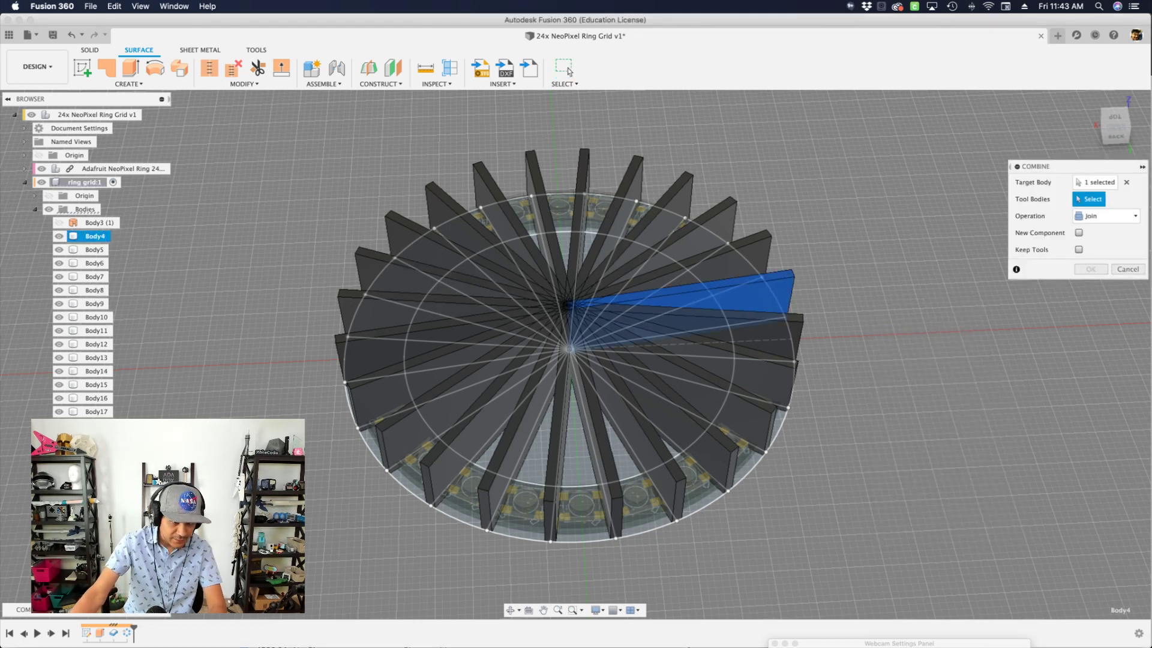
pyautogui.click(84, 208)
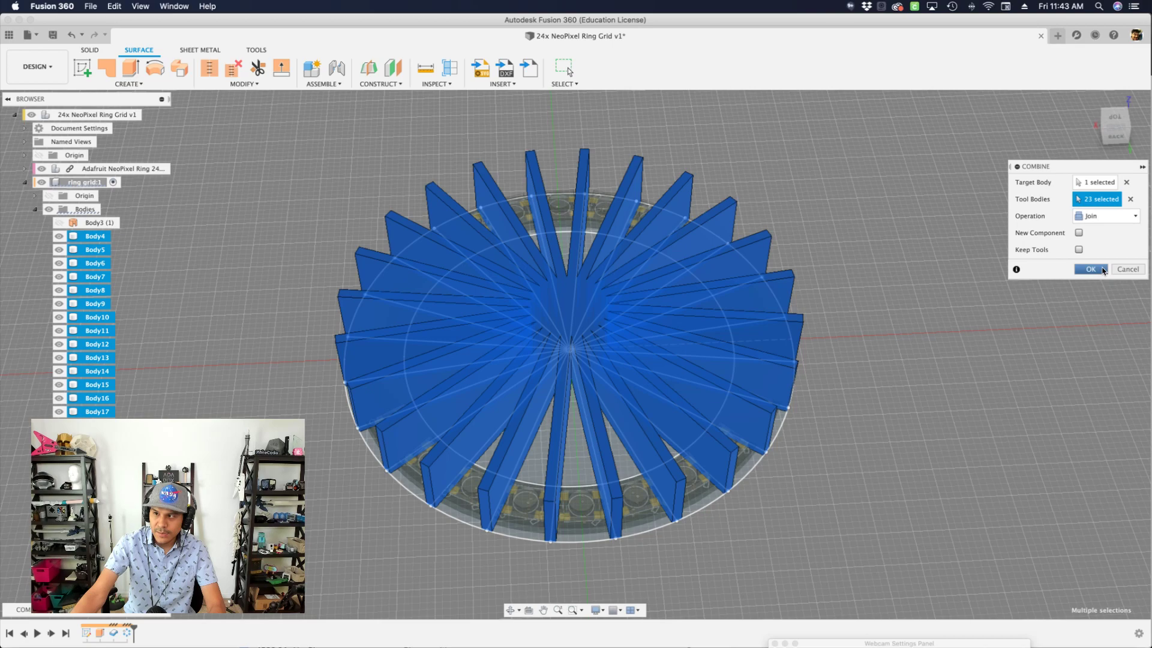
pyautogui.click(1090, 269)
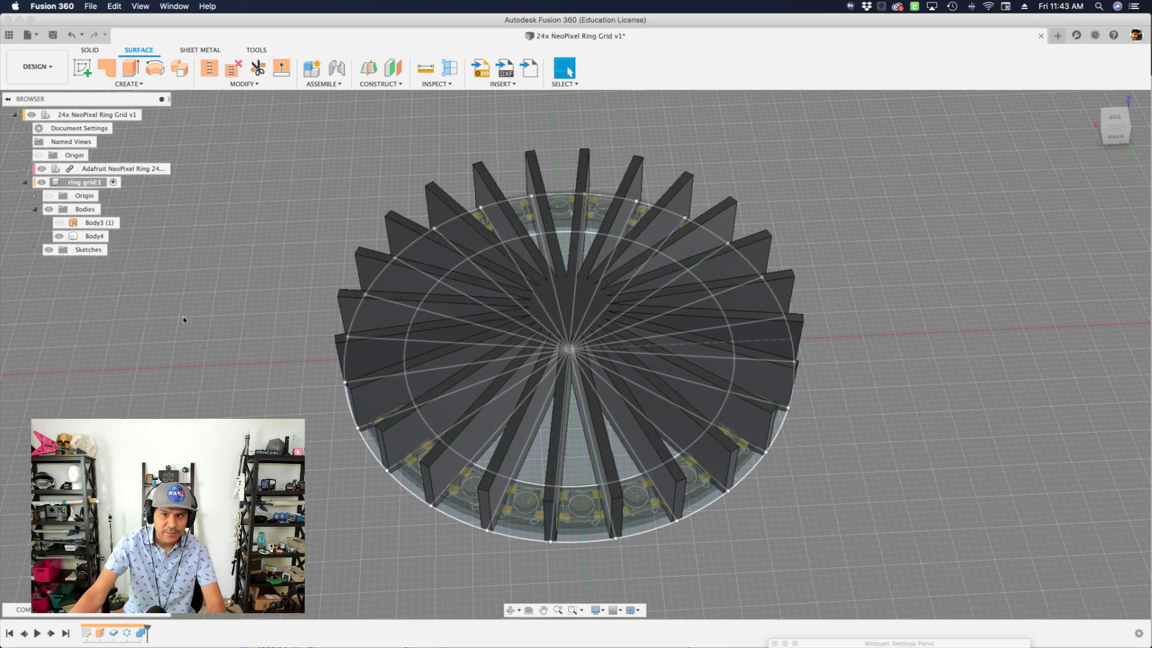
pyautogui.keyDown('shift'); pyautogui.moveTo(183, 319); pyautogui.dragTo(256, 223, button='middle'); pyautogui.keyUp('shift')
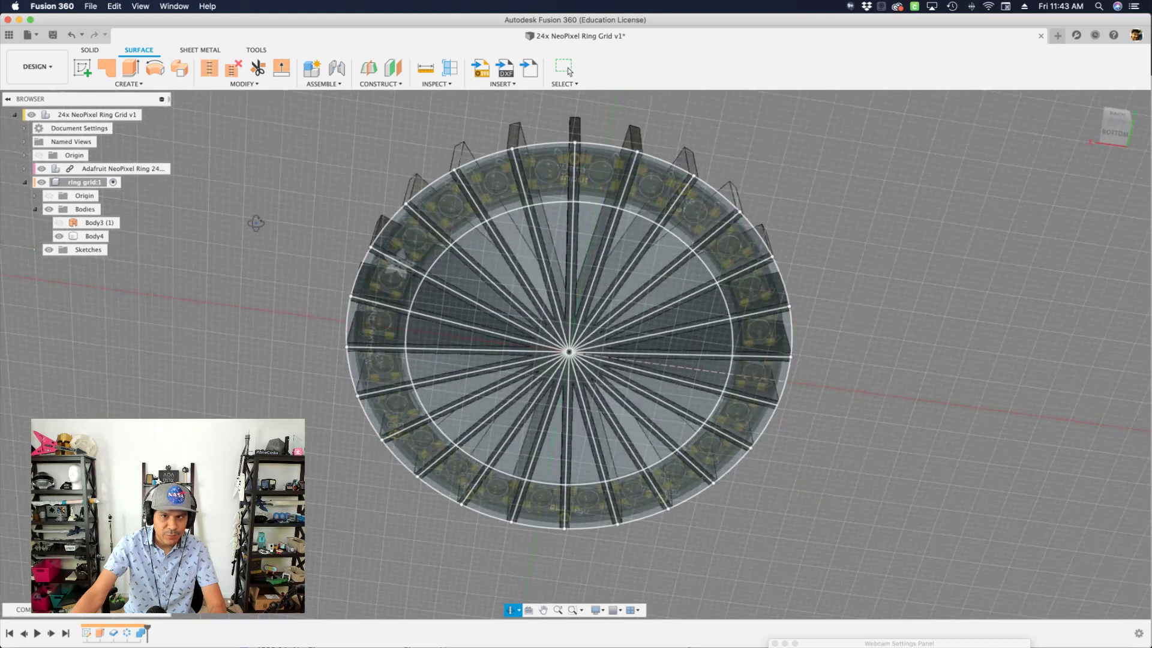
# Step: Delete the merged rib bodies together with the features that created them
pyautogui.scroll(2, 444, 259)
pyautogui.scroll(-1, 498, 240)
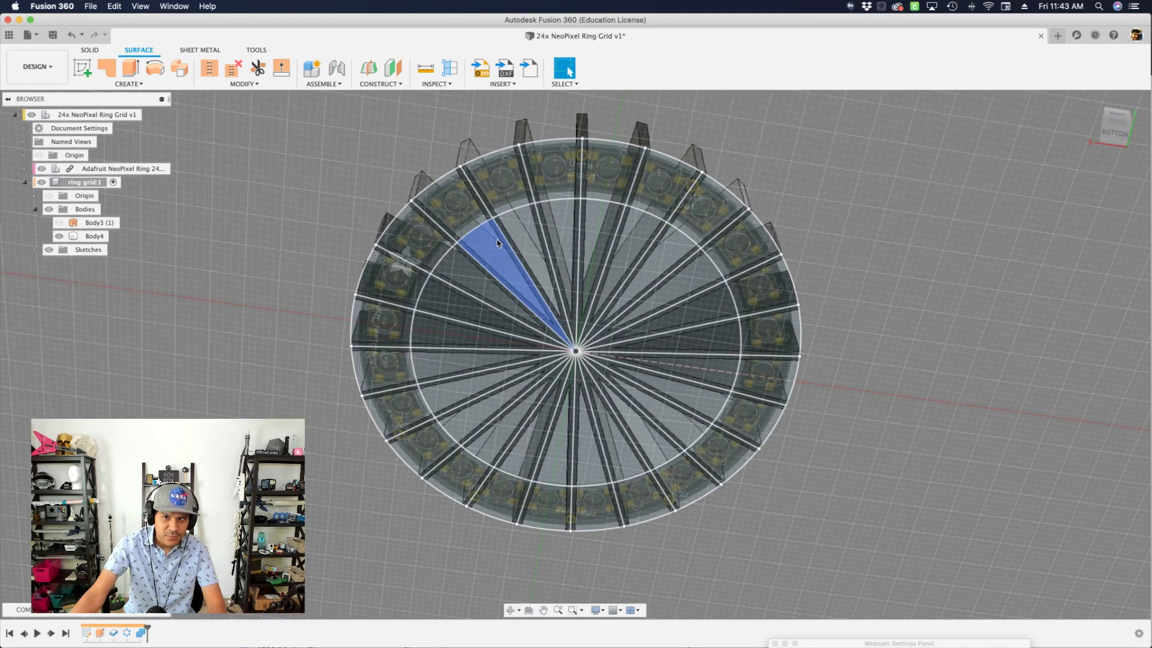
pyautogui.click(496, 240)
pyautogui.keyDown('shift'); pyautogui.click(517, 226); pyautogui.keyUp('shift')
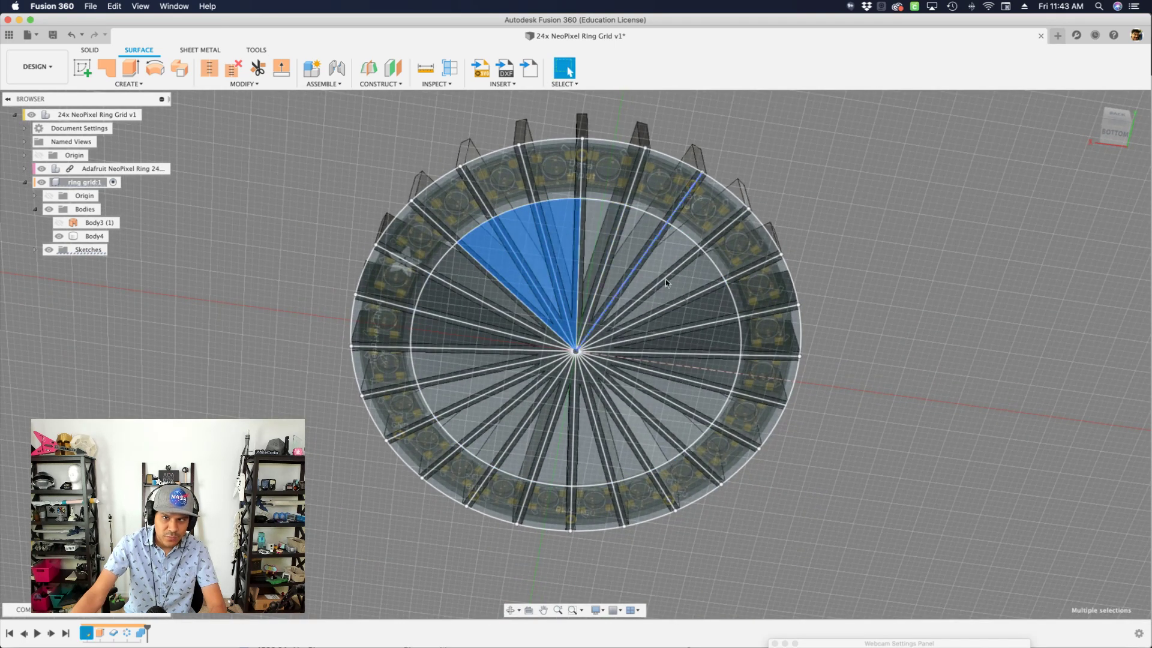
pyautogui.click(914, 289)
pyautogui.keyDown('shift'); pyautogui.moveTo(914, 288); pyautogui.dragTo(884, 375, button='middle'); pyautogui.keyUp('shift')
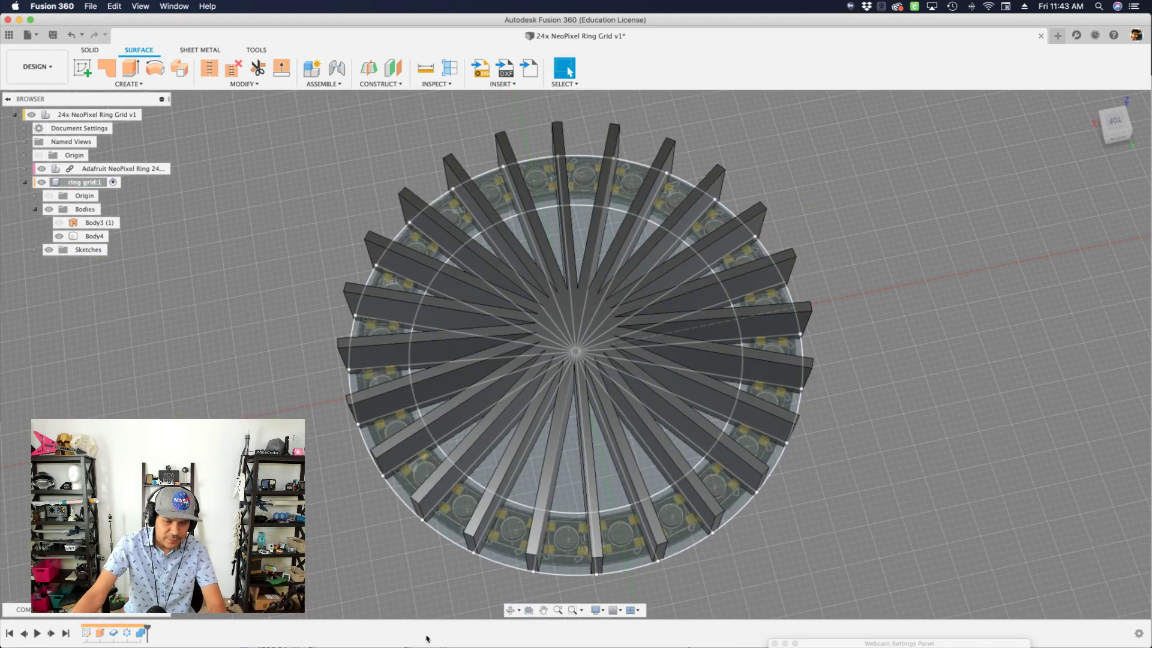
pyautogui.click(140, 630)
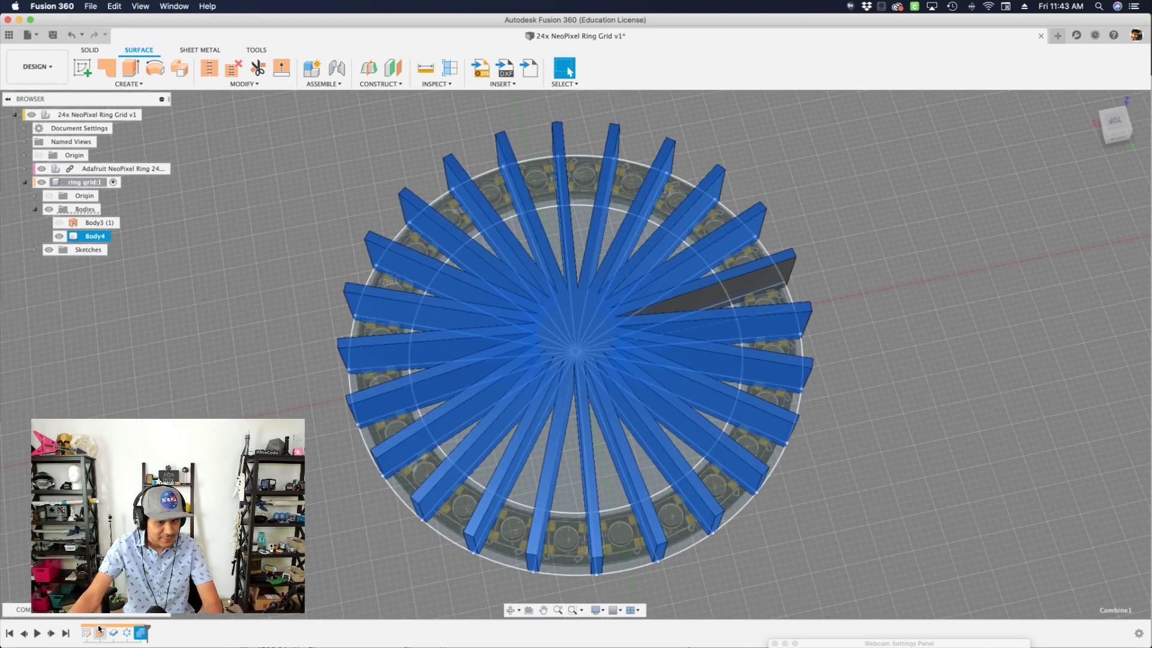
pyautogui.keyDown('shift'); pyautogui.click(105, 629); pyautogui.keyUp('shift')
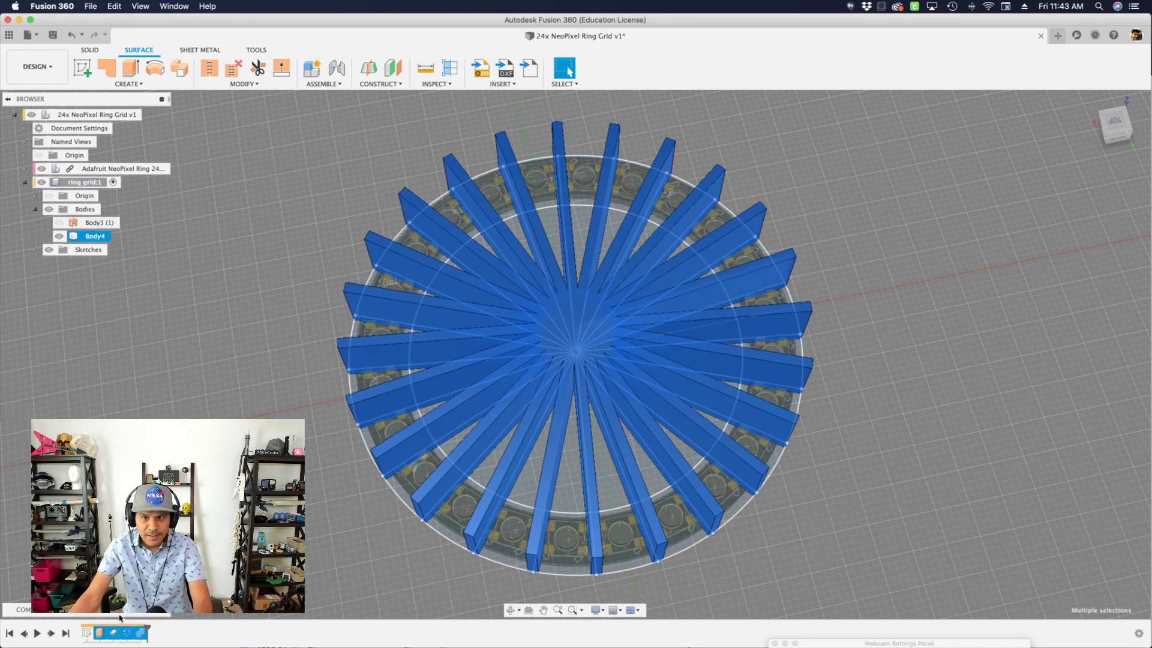
pyautogui.press('Delete')
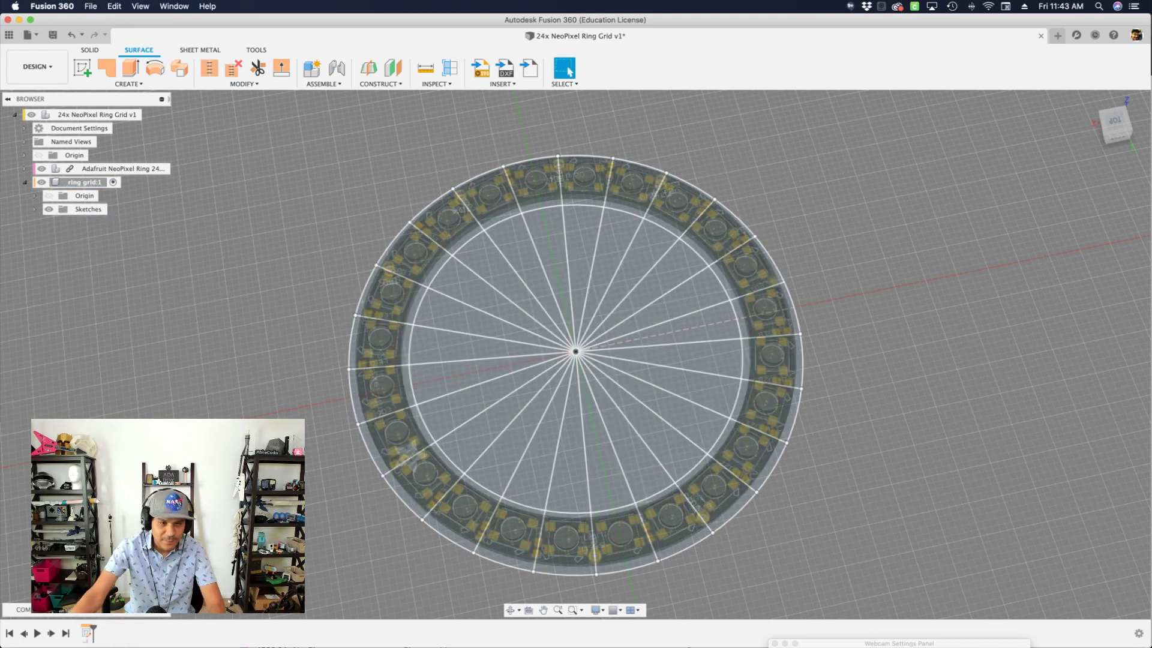
# Step: Snap the view to Top and reopen the ring grid sketch for editing
pyautogui.keyDown('shift'); pyautogui.moveTo(178, 157); pyautogui.dragTo(178, 178, button='middle'); pyautogui.keyUp('shift')
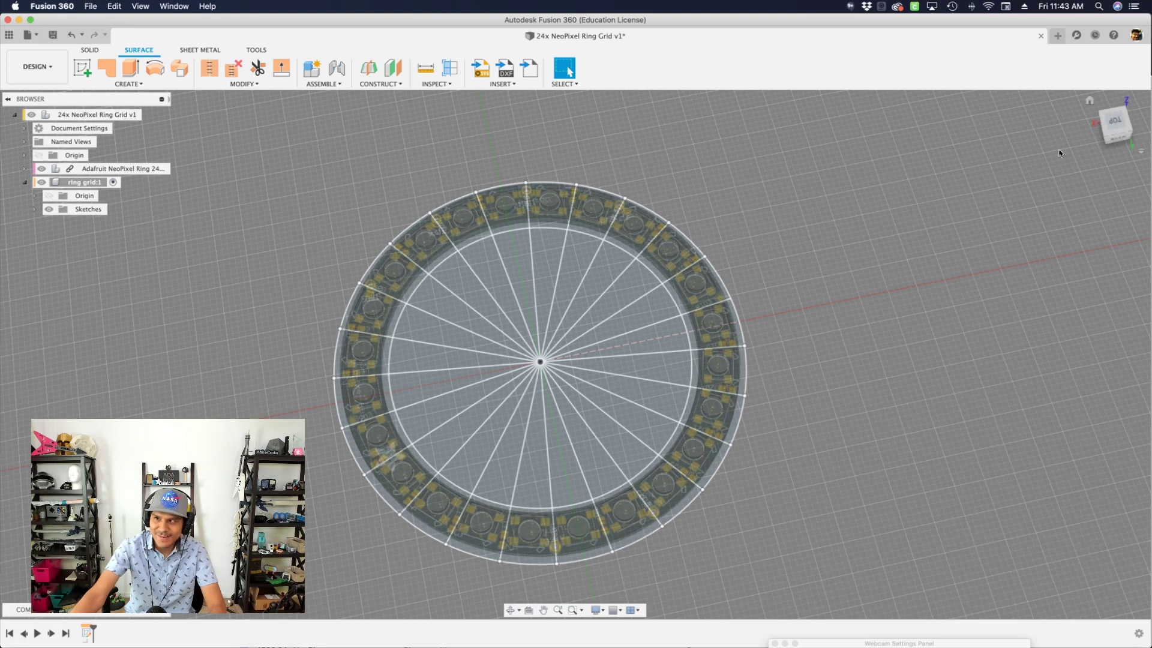
pyautogui.click(1090, 106)
pyautogui.click(1105, 114)
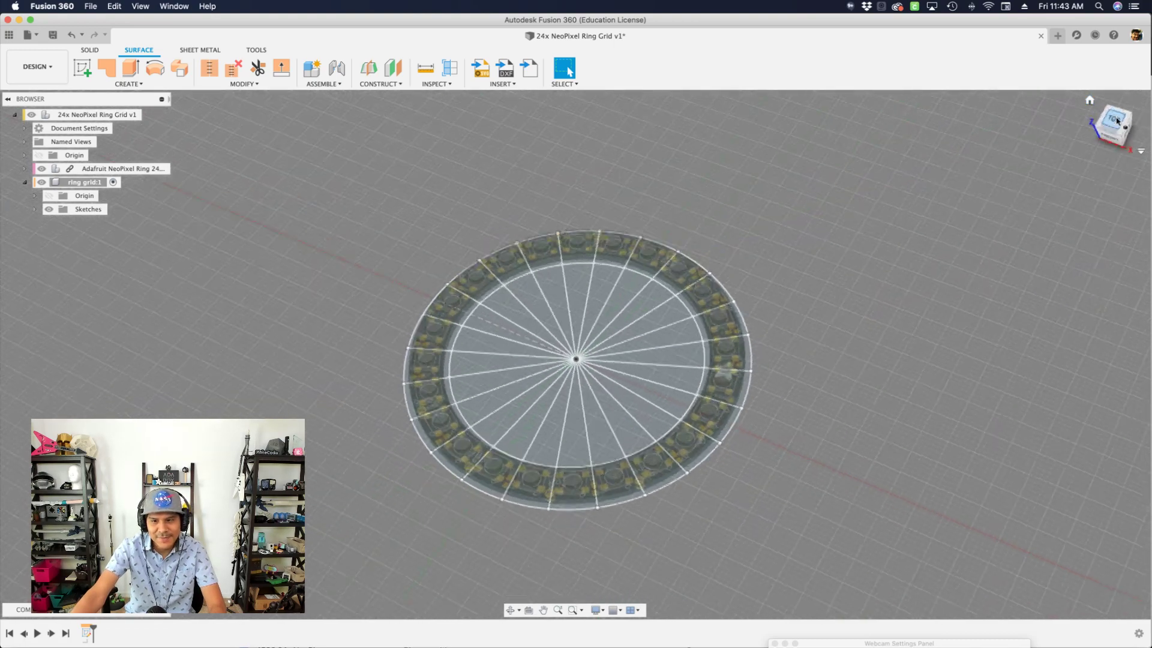
pyautogui.scroll(2, 737, 243)
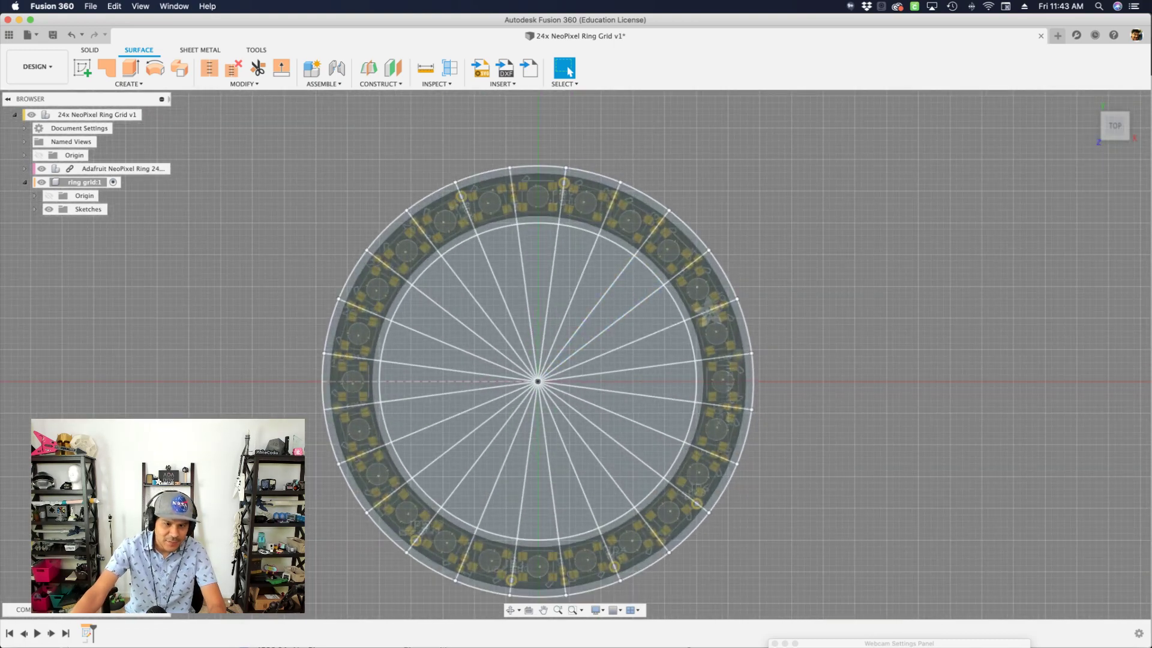
pyautogui.doubleClick(86, 633)
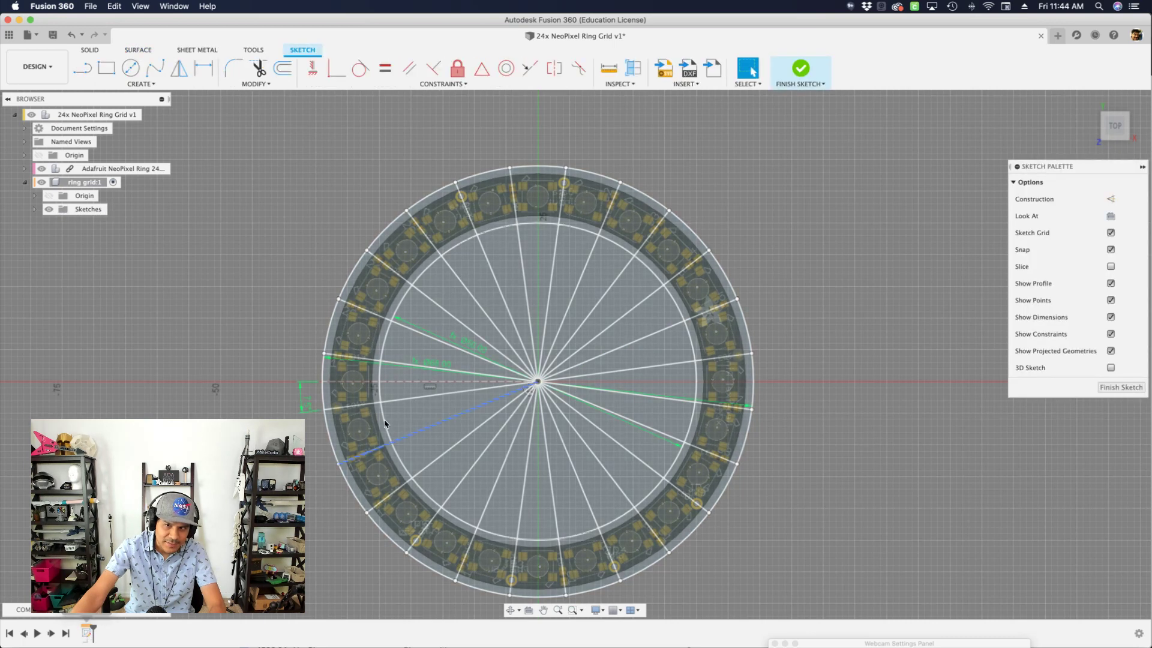
# Step: Orbit back toward the flat top view and clear all selection filters
pyautogui.scroll(2, 459, 342)
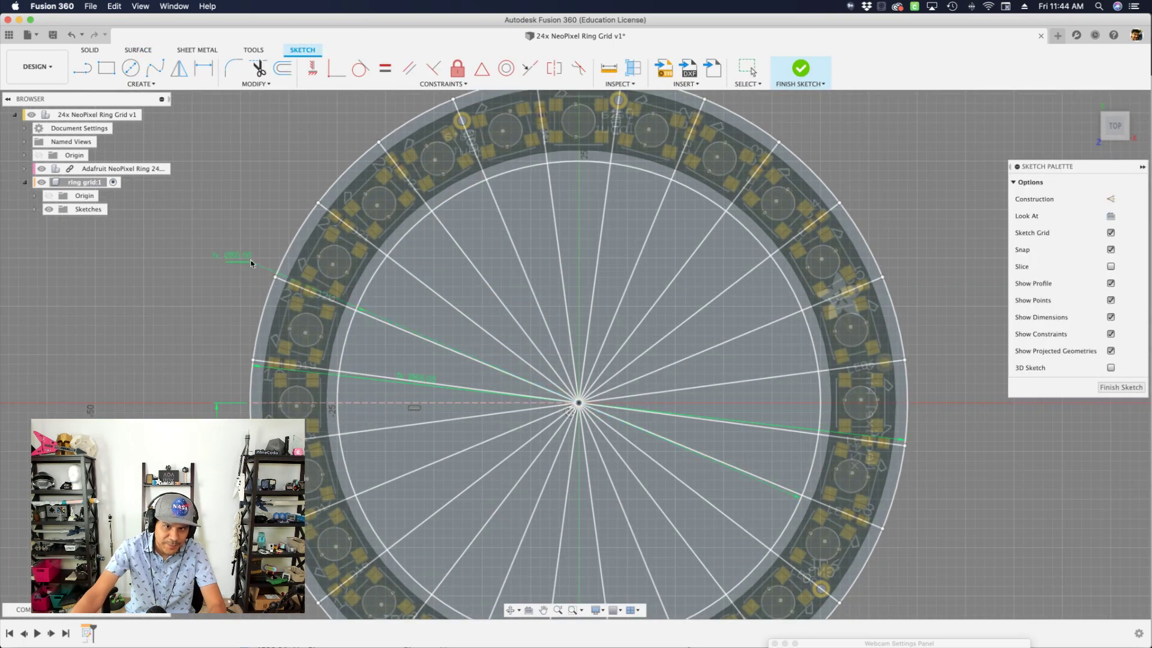
pyautogui.moveTo(406, 384); pyautogui.dragTo(204, 309)
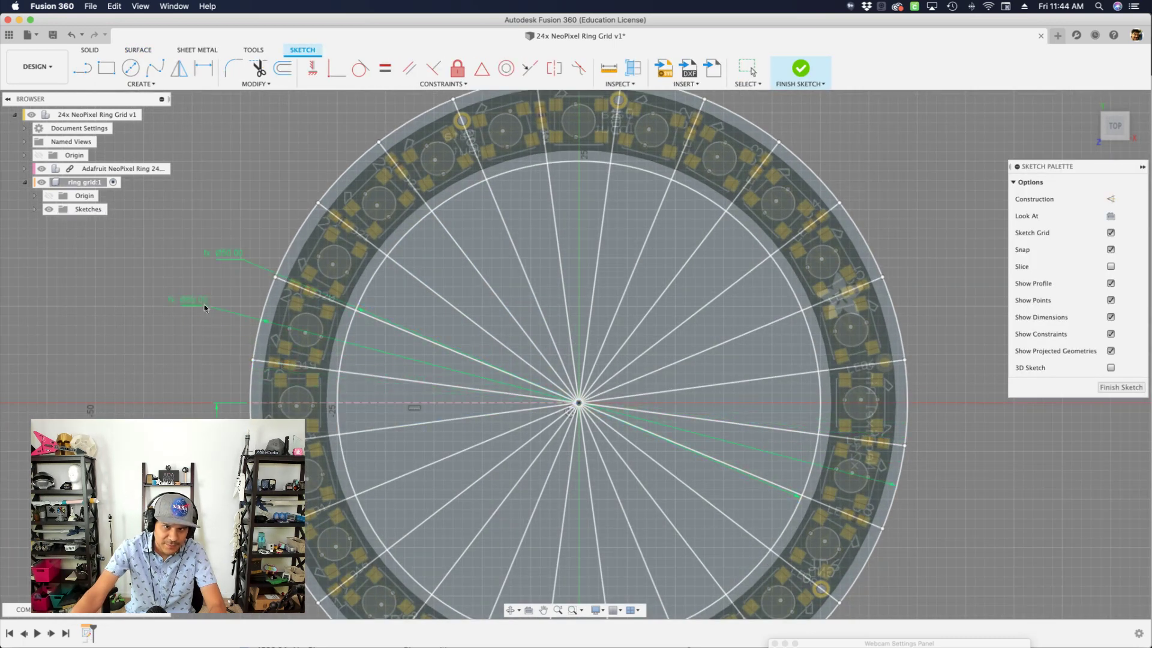
pyautogui.scroll(-2, 264, 342)
pyautogui.moveTo(263, 342)
pyautogui.mouseDown(button='middle')
pyautogui.moveTo(264, 278)
pyautogui.moveTo(312, 258)
pyautogui.moveTo(416, 339)
pyautogui.mouseUp(button='middle')
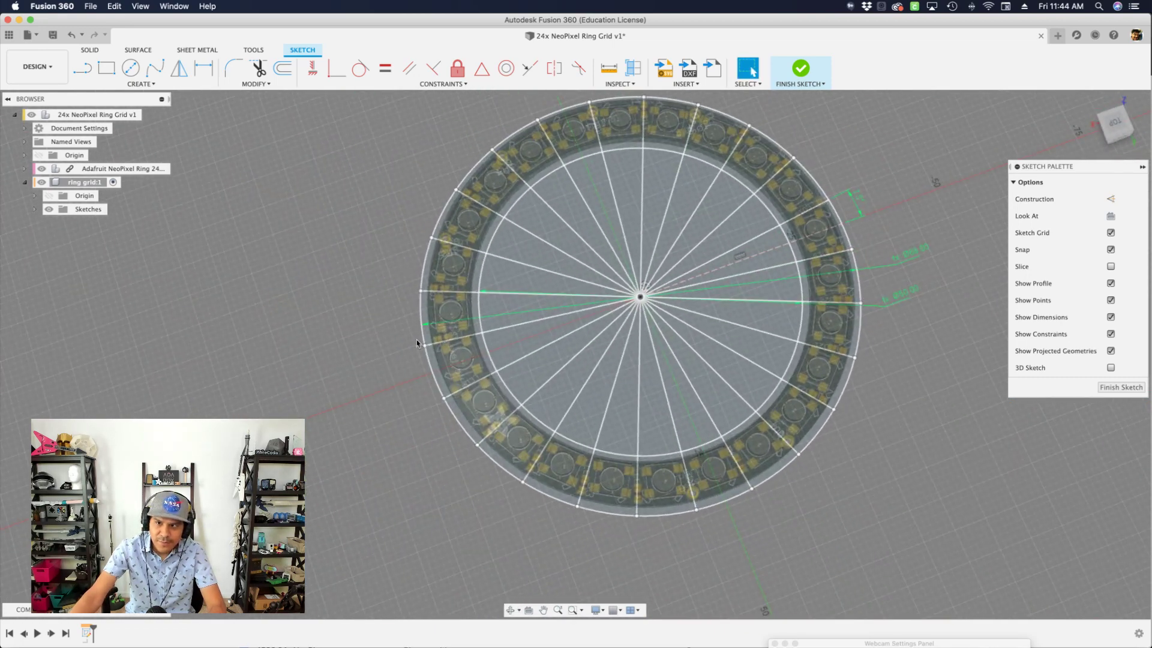
pyautogui.scroll(2, 416, 339)
pyautogui.moveTo(820, 355)
pyautogui.mouseDown(button='middle')
pyautogui.moveTo(652, 419)
pyautogui.moveTo(669, 416)
pyautogui.moveTo(746, 329)
pyautogui.mouseUp(button='middle')
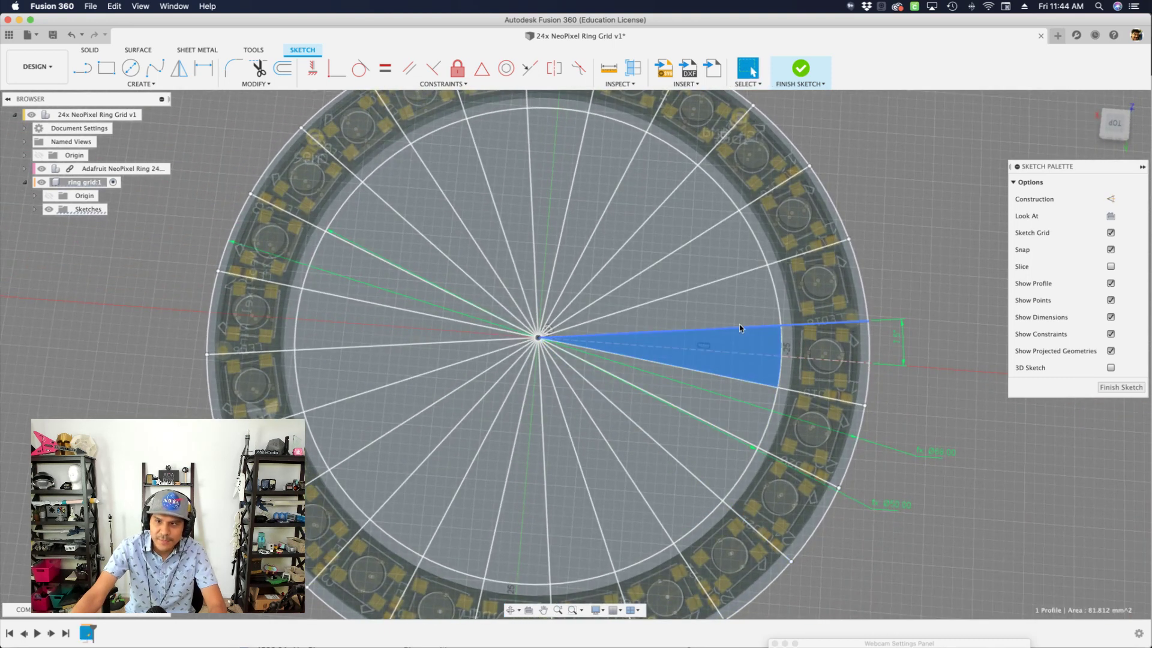
pyautogui.click(741, 329)
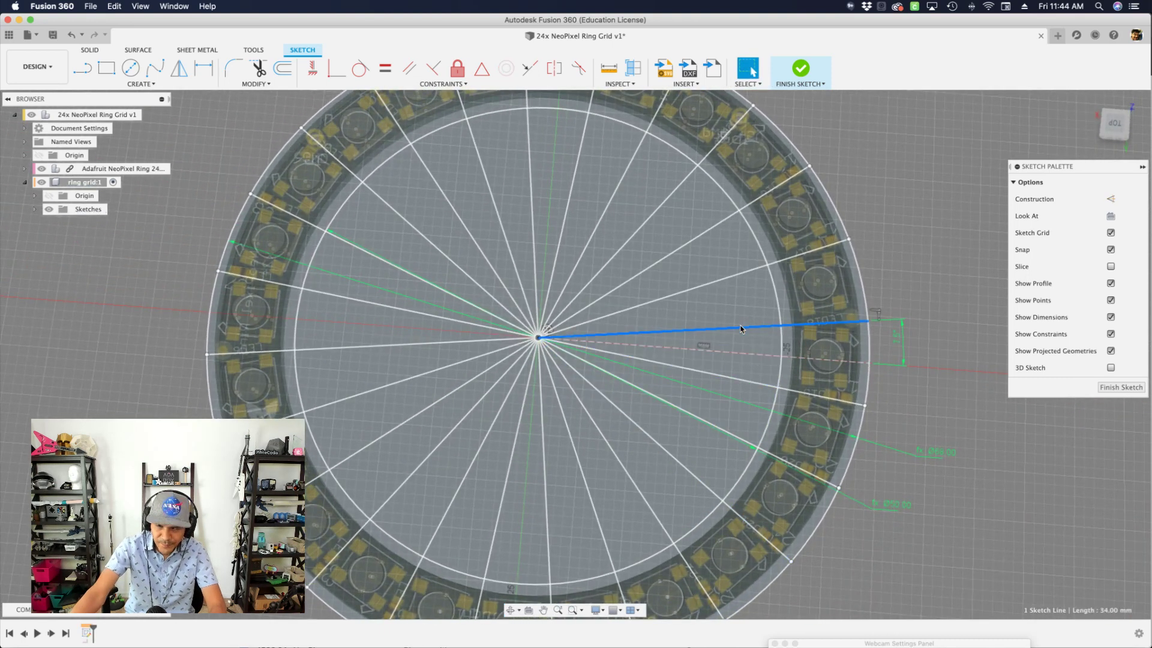
pyautogui.click(747, 84)
pyautogui.moveTo(775, 171)
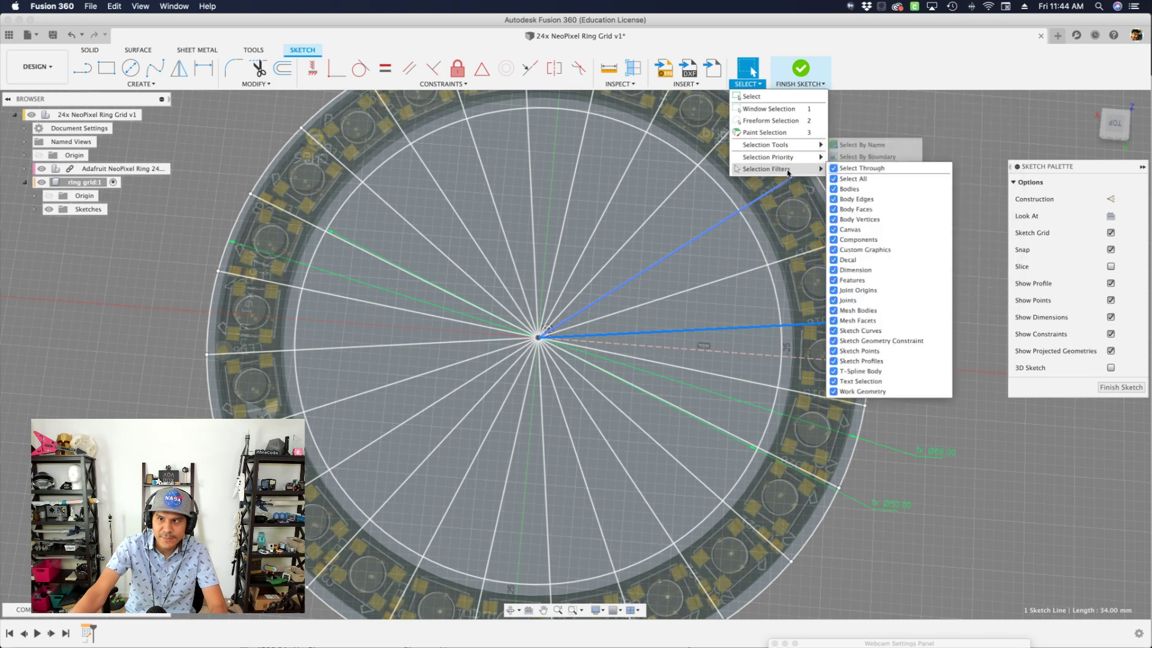
pyautogui.click(861, 178)
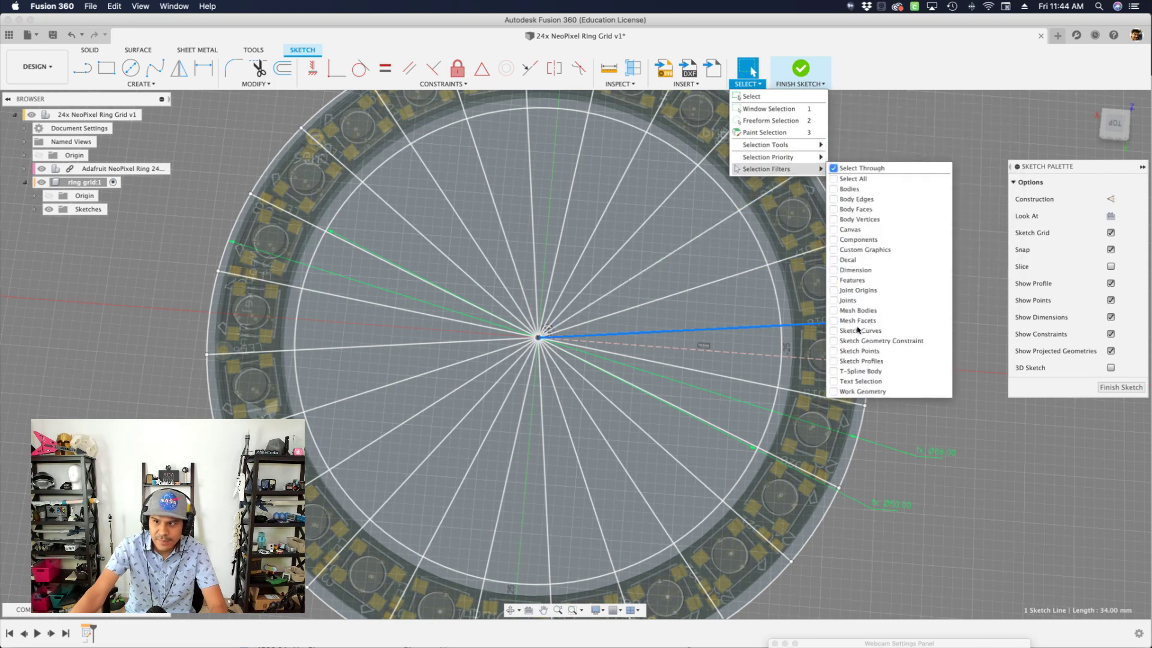
pyautogui.click(959, 158)
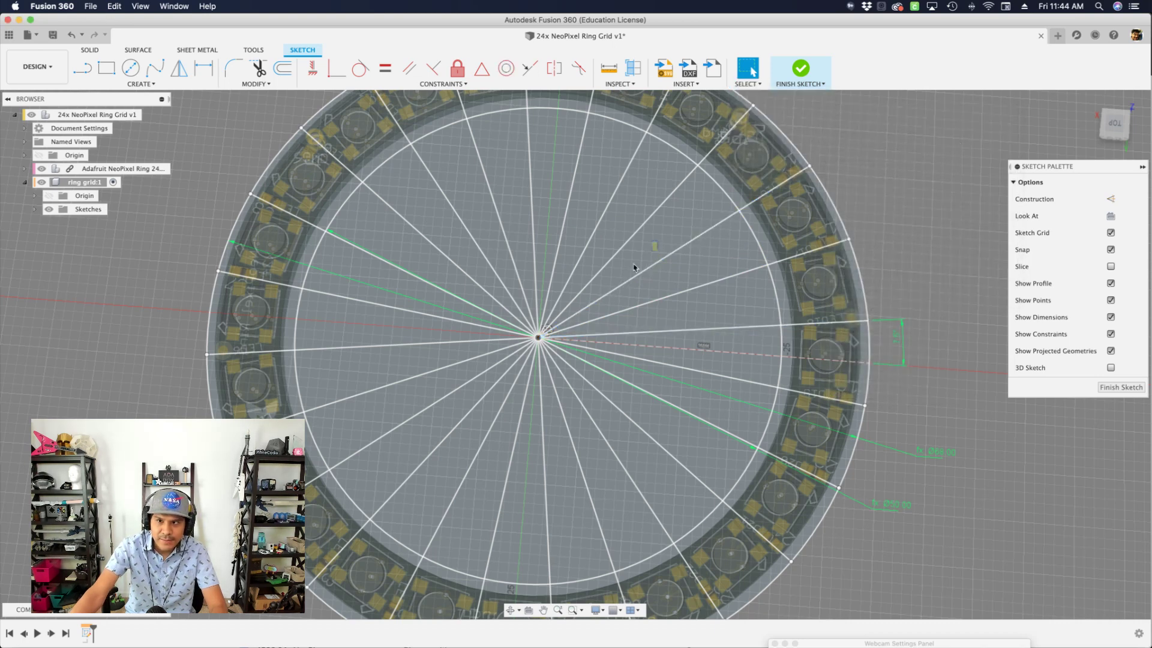
# Step: Window-select the radial spokes, keep one, and delete the rest
pyautogui.moveTo(659, 240); pyautogui.dragTo(416, 420)
pyautogui.scroll(2, 689, 358)
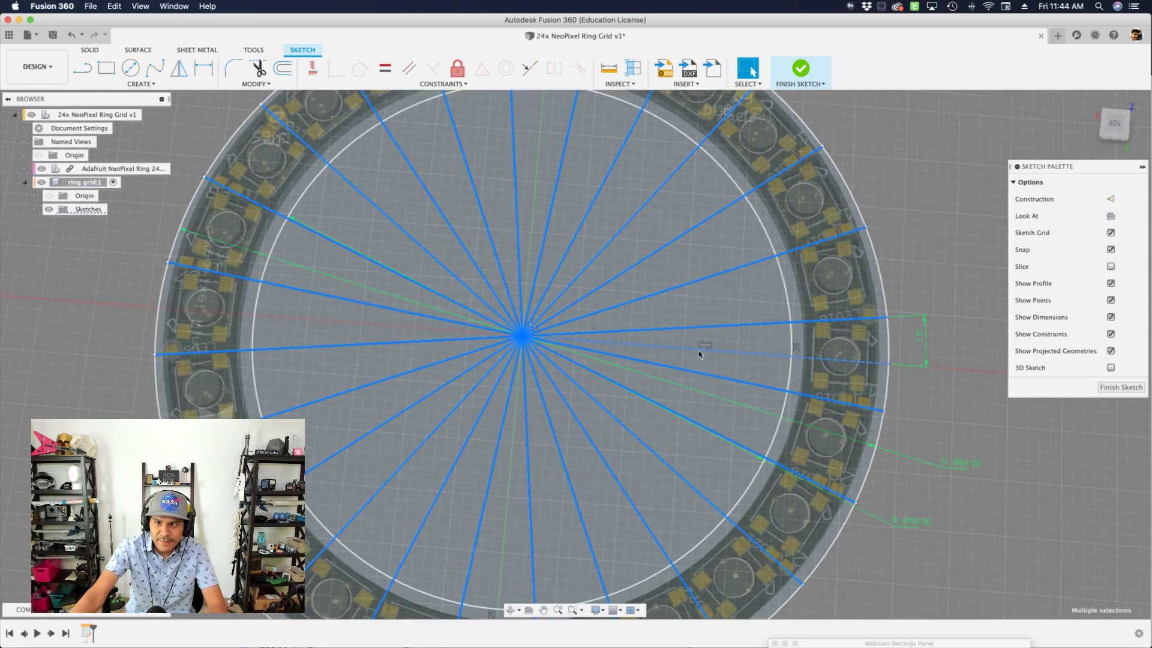
pyautogui.scroll(2, 654, 346)
pyautogui.keyDown('shift'); pyautogui.click(652, 345); pyautogui.keyUp('shift')
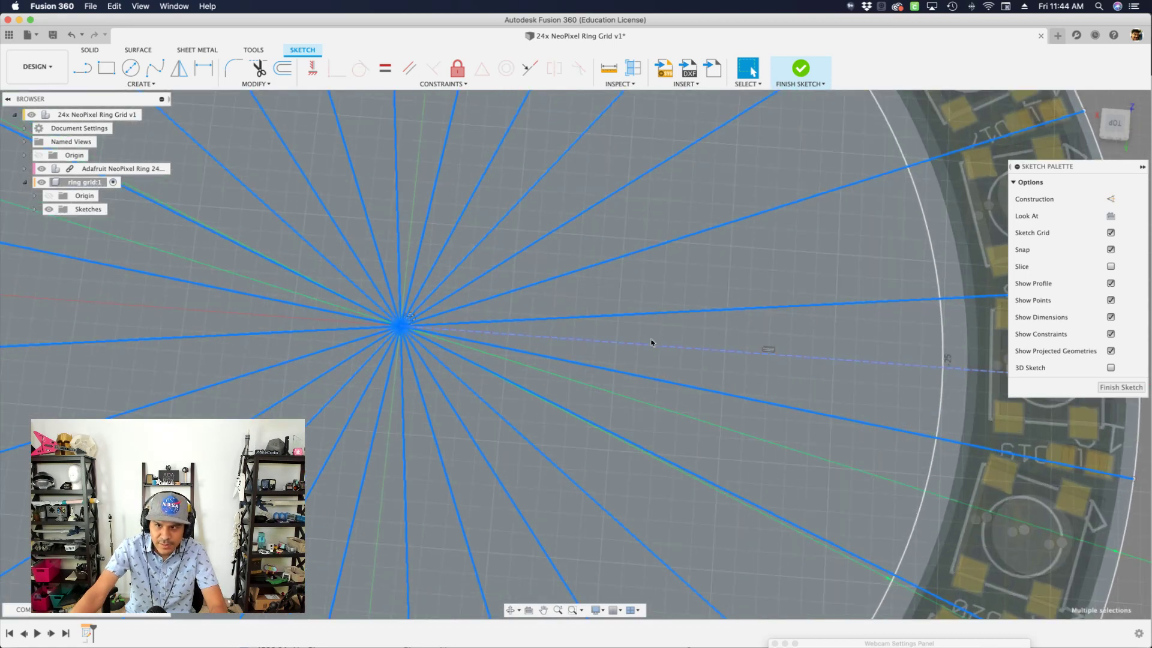
pyautogui.keyDown('shift'); pyautogui.click(648, 315); pyautogui.keyUp('shift')
pyautogui.scroll(-3, 646, 316)
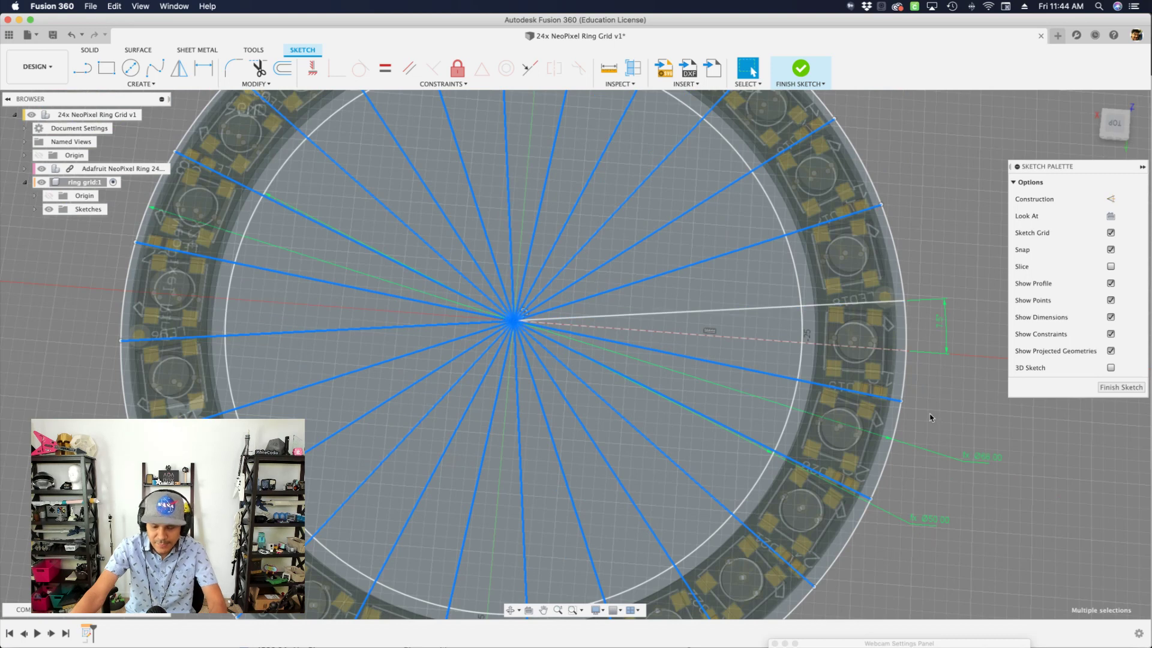
pyautogui.press('Delete')
# Step: Tilt the view to check the single remaining spoke and finish the sketch
pyautogui.scroll(-1, 911, 413)
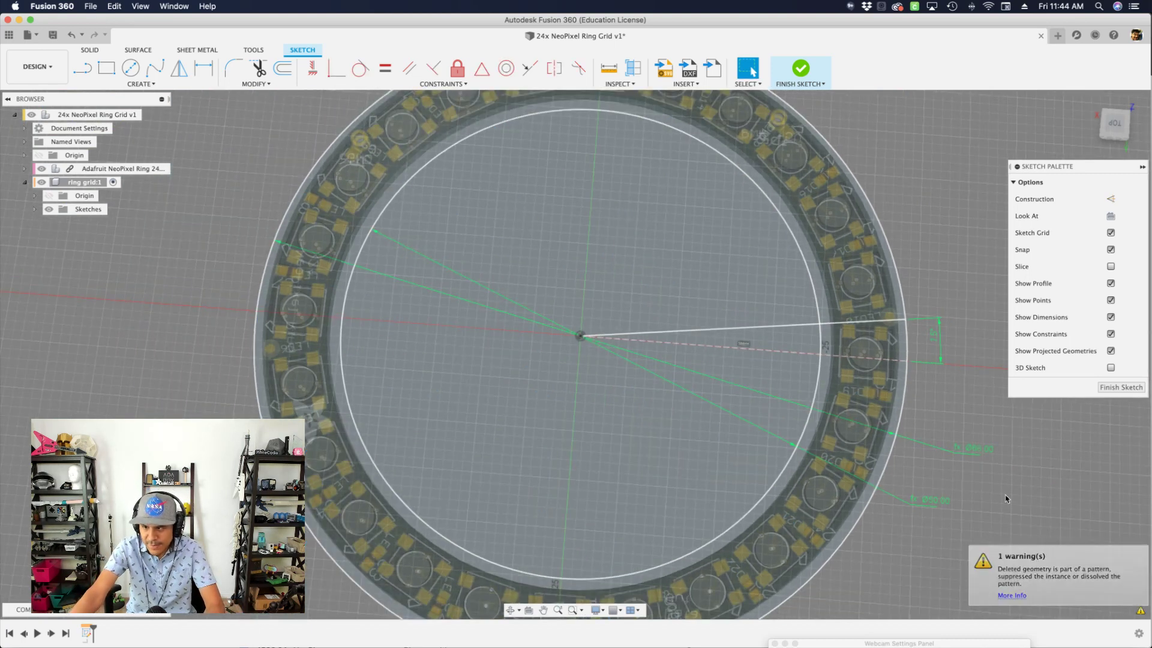
pyautogui.hscroll(2, 943, 471)
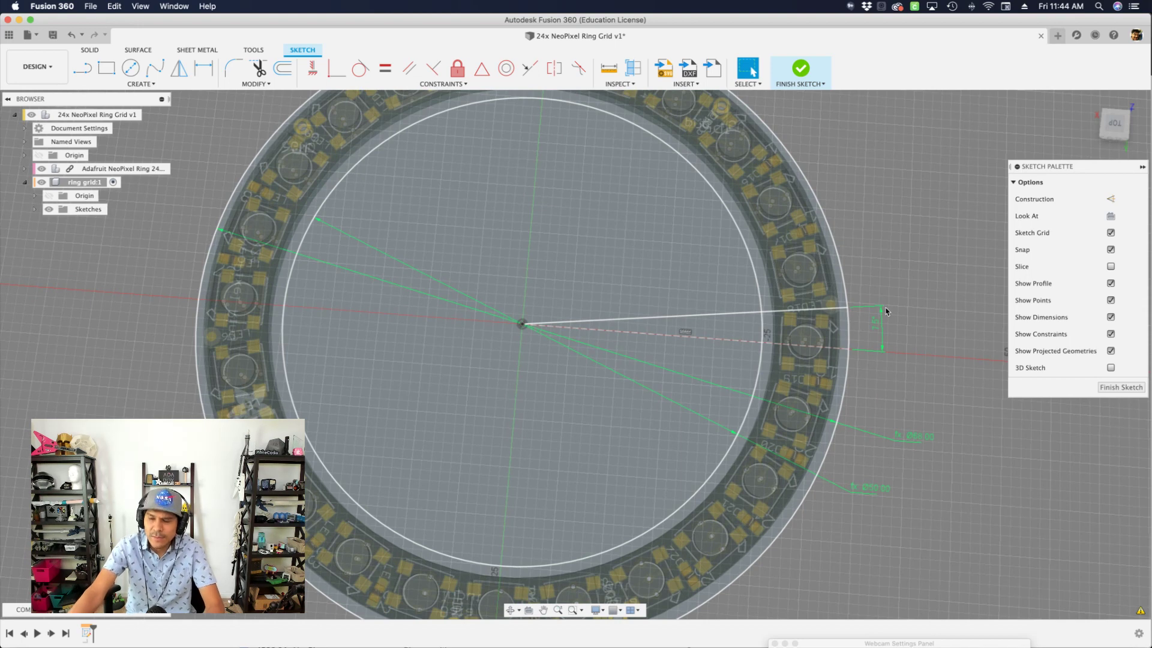
pyautogui.scroll(2, 899, 250)
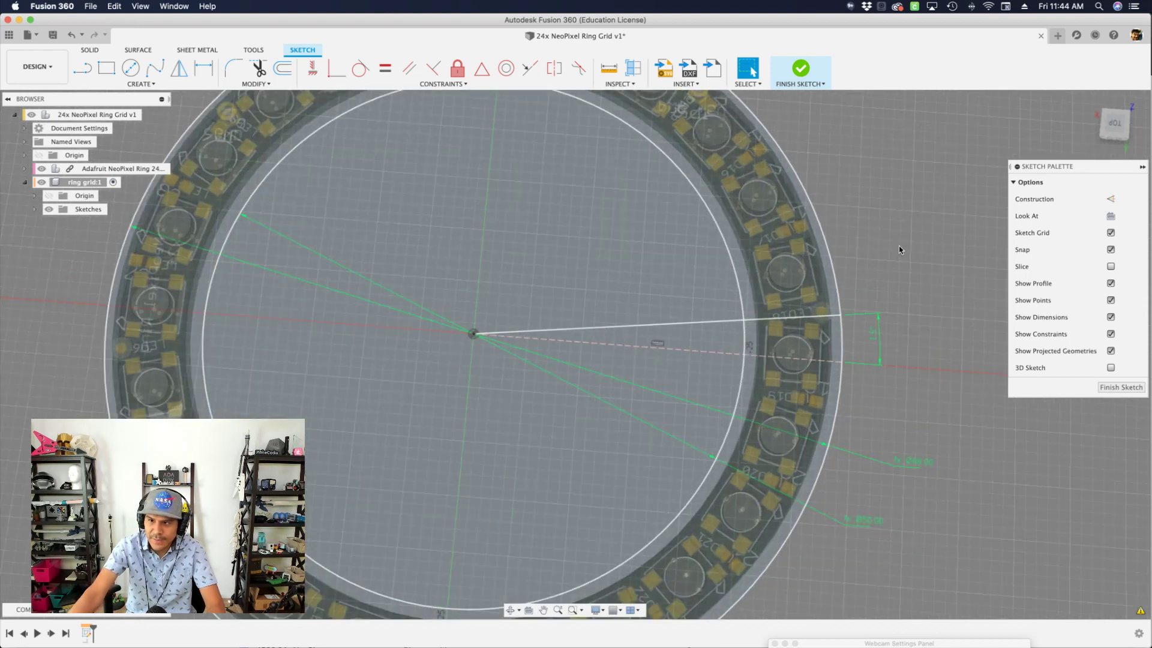
pyautogui.scroll(-3, 899, 250)
pyautogui.keyDown('shift'); pyautogui.moveTo(897, 251); pyautogui.dragTo(897, 198, button='middle'); pyautogui.keyUp('shift')
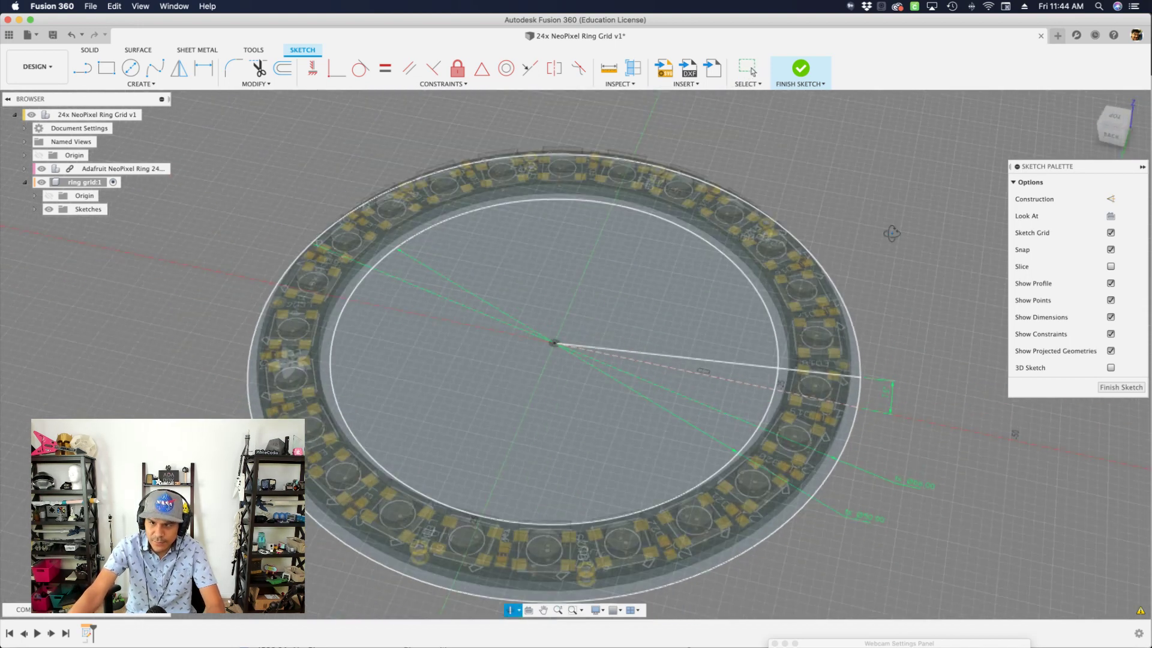
pyautogui.click(802, 68)
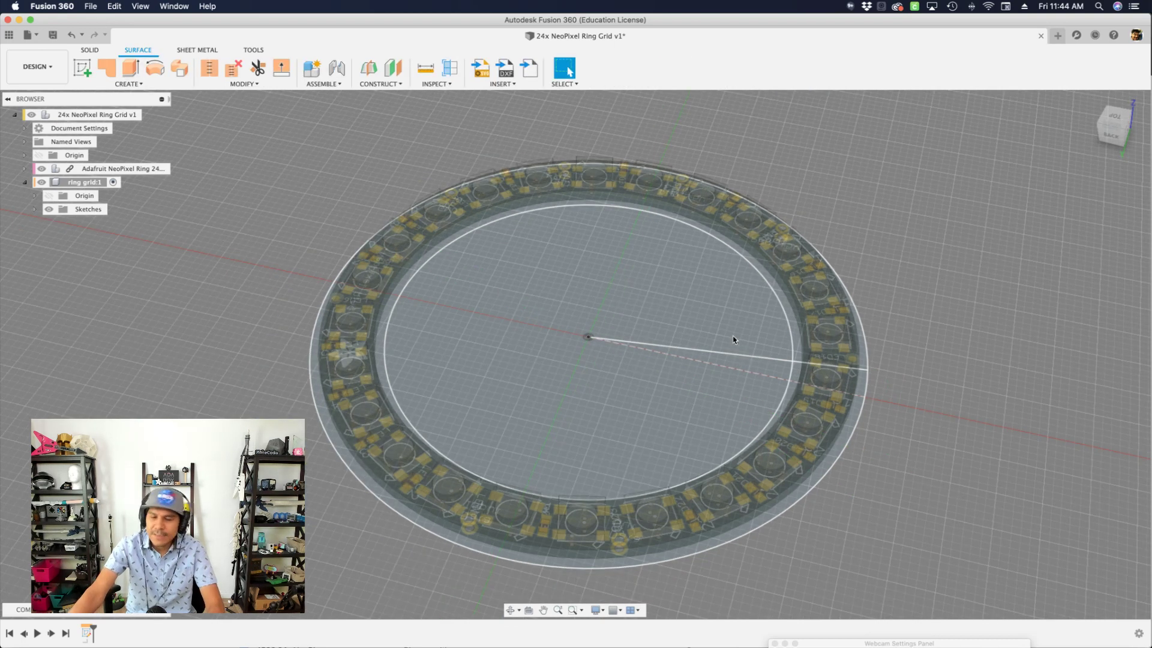
# Step: Reopen the ring sketch and select the remaining radial line and the inner circle
pyautogui.doubleClick(95, 633)
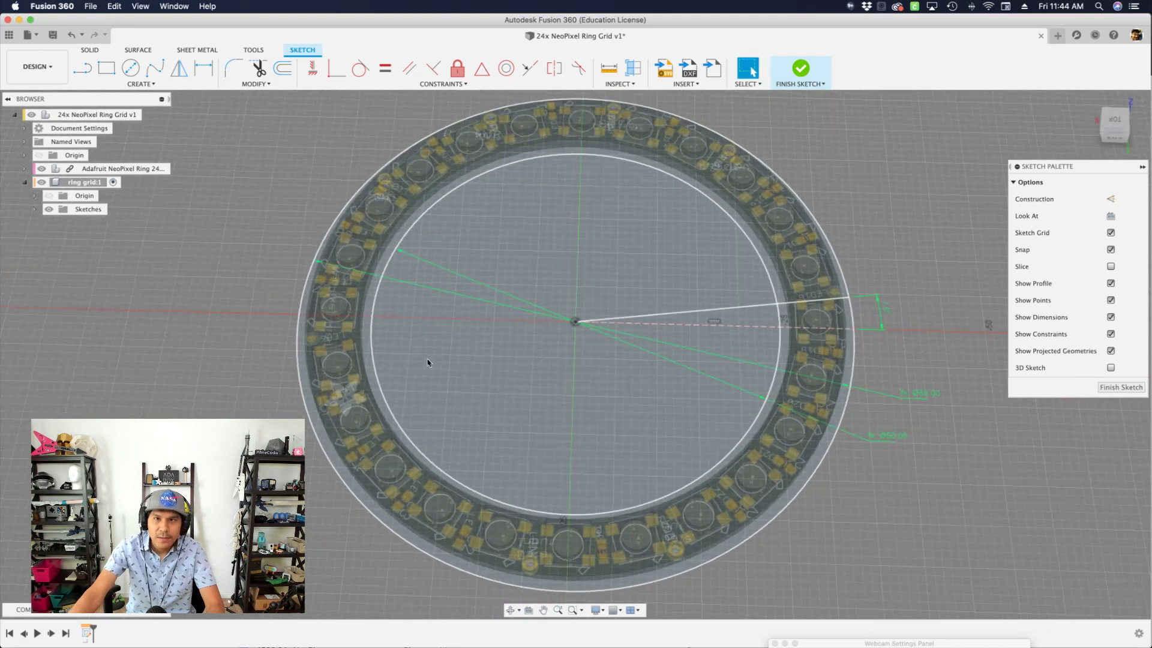
pyautogui.click(773, 305)
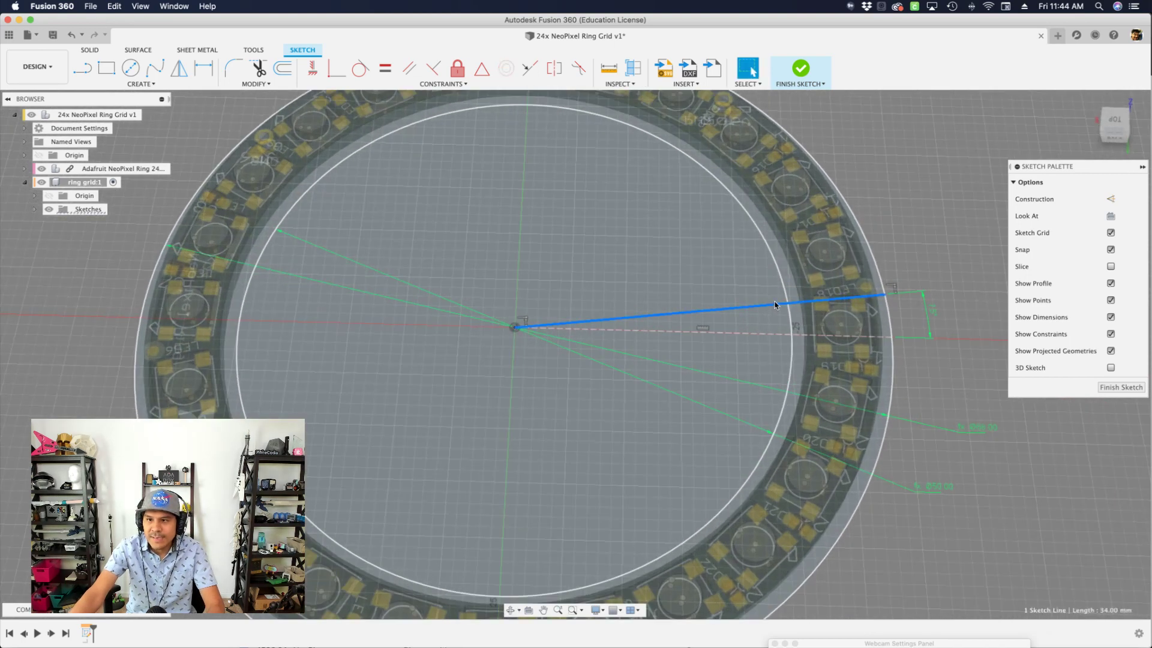
pyautogui.scroll(3, 768, 305)
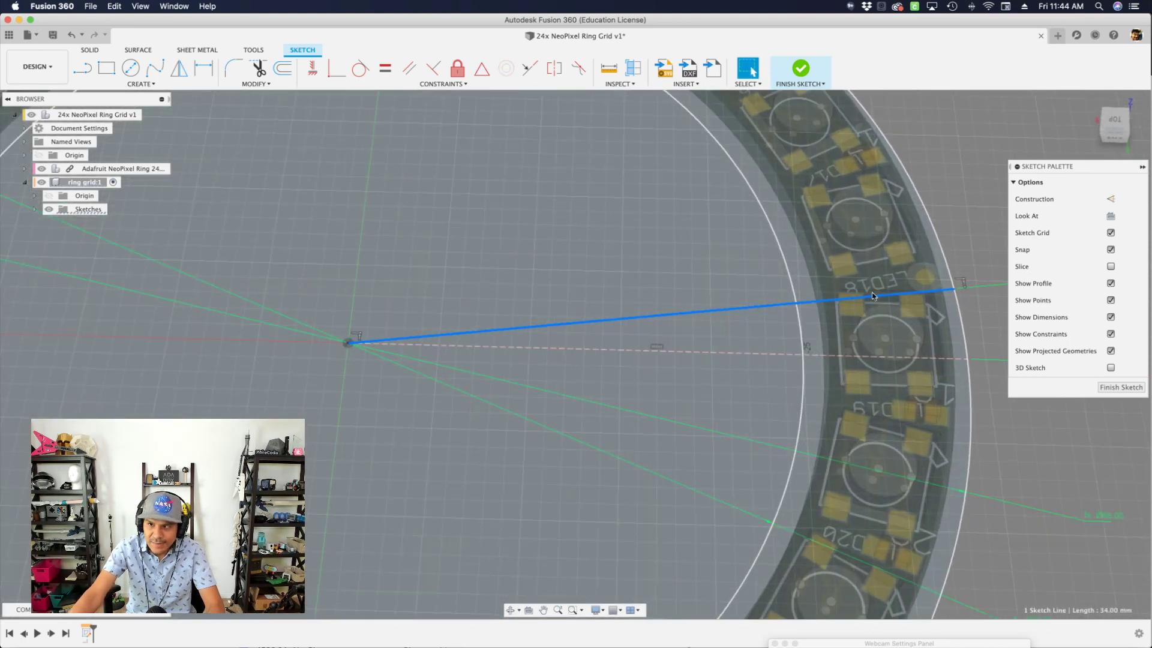
pyautogui.click(798, 318)
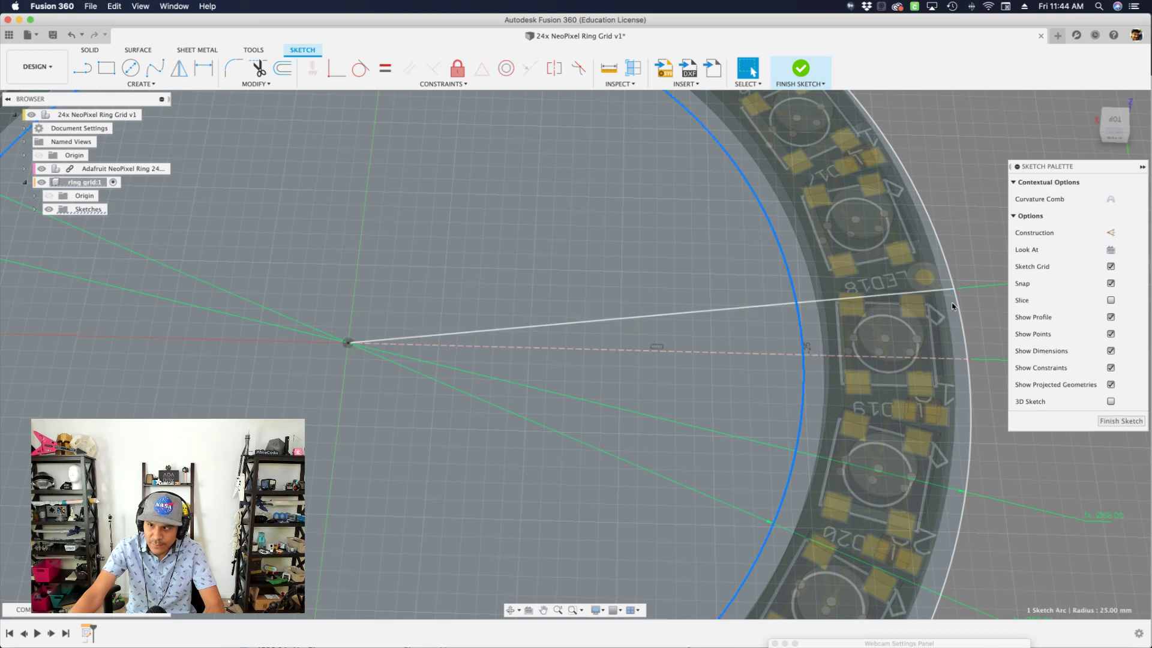
pyautogui.click(984, 241)
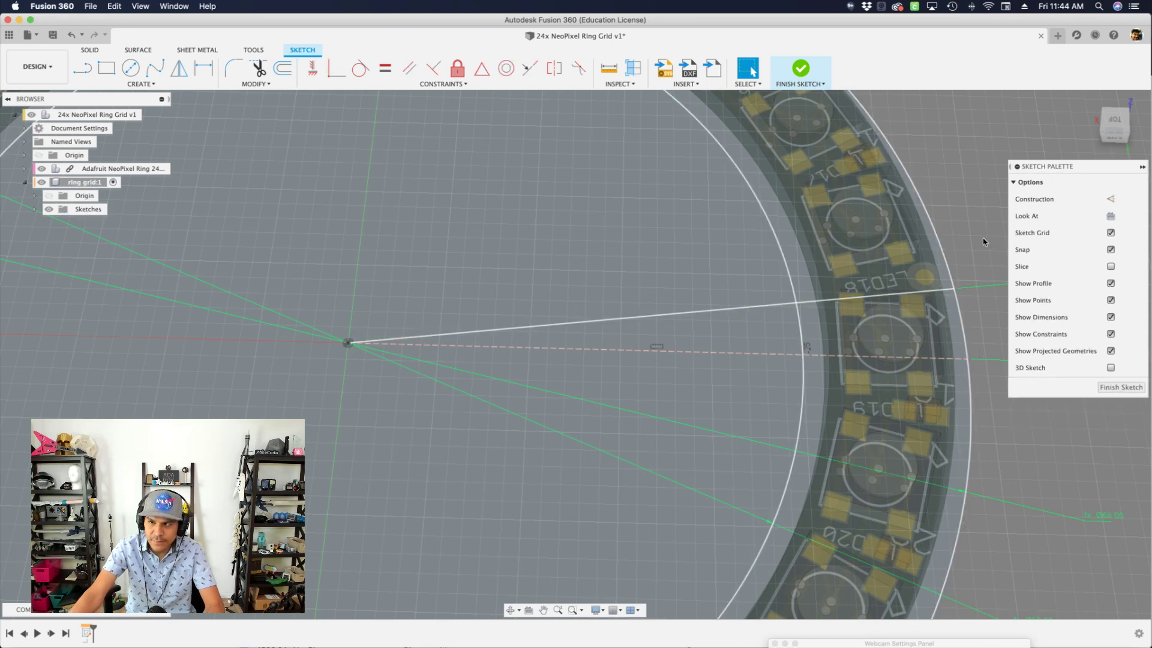
# Step: Trim the radial line inside the inner circle, leaving a 9.00 mm rib, and finish the sketch
pyautogui.click(264, 84)
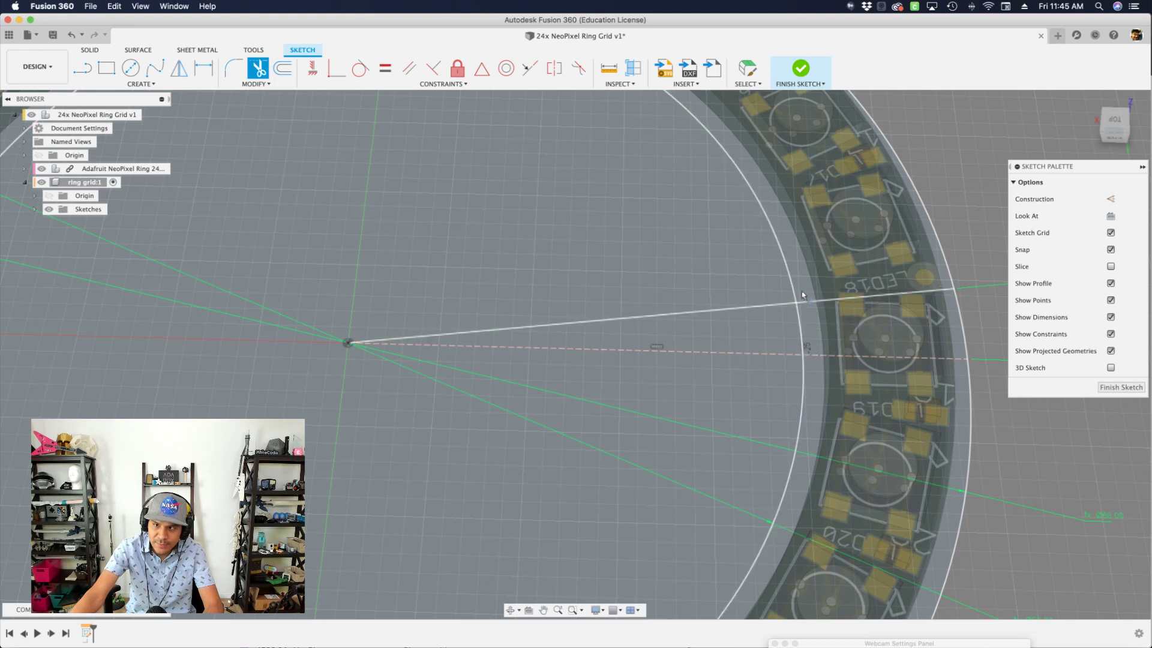
pyautogui.click(754, 303)
pyautogui.scroll(-3, 733, 296)
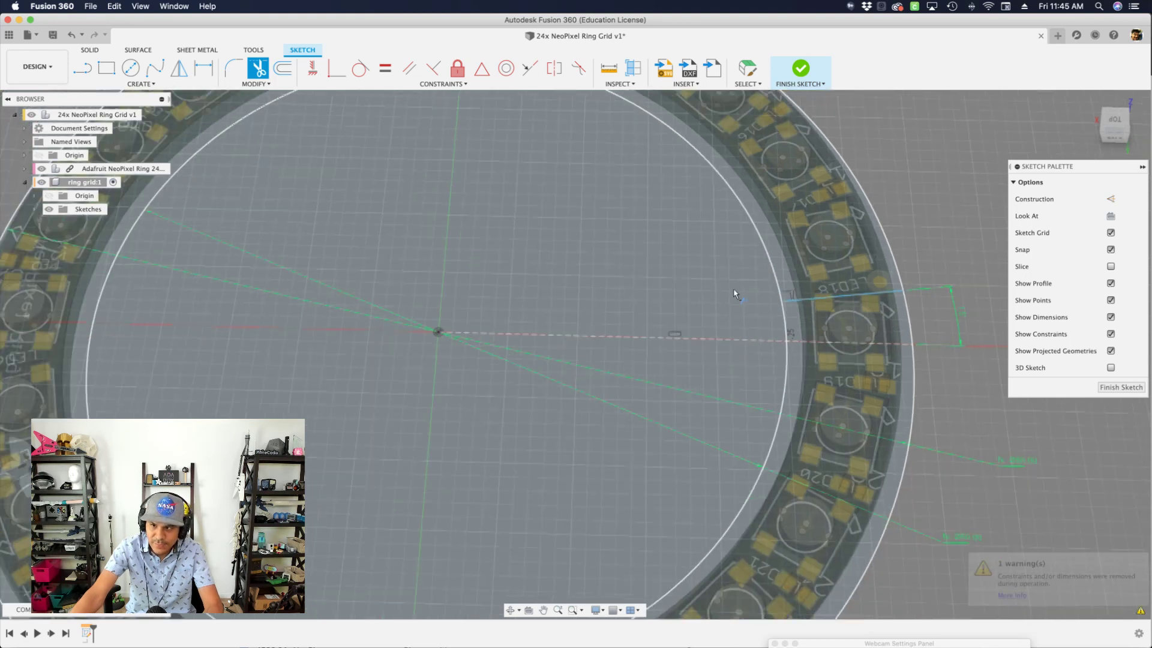
pyautogui.press('Escape')
pyautogui.scroll(-3, 995, 470)
pyautogui.scroll(4, 990, 456)
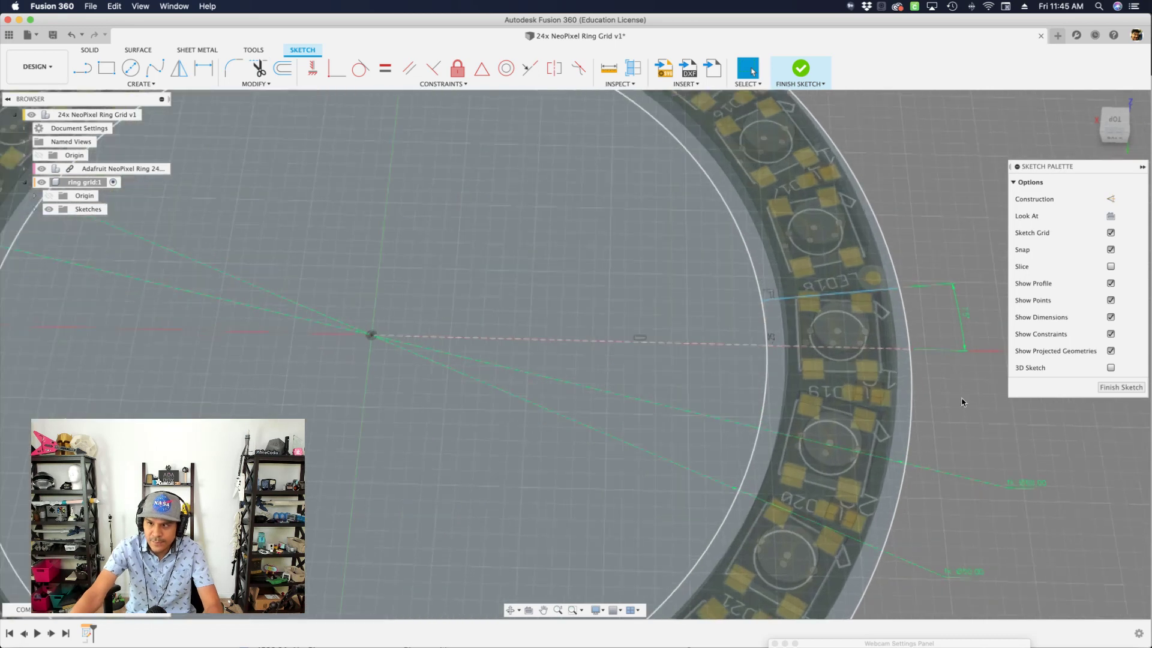
pyautogui.scroll(2, 894, 348)
pyautogui.click(766, 248)
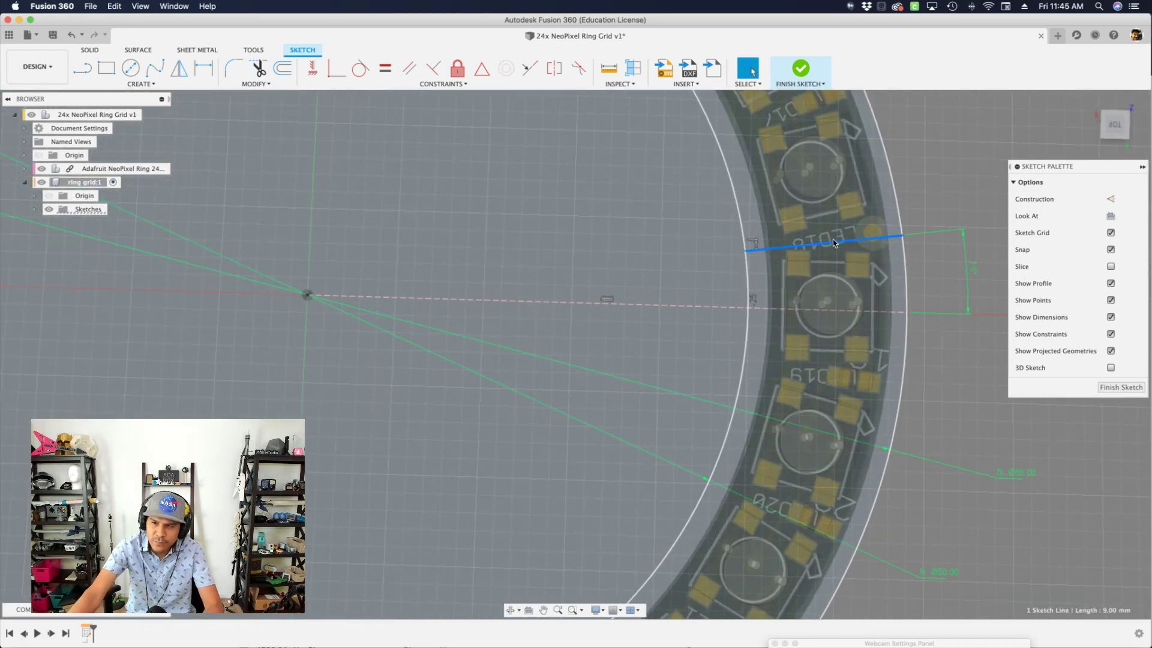
pyautogui.scroll(-3, 852, 246)
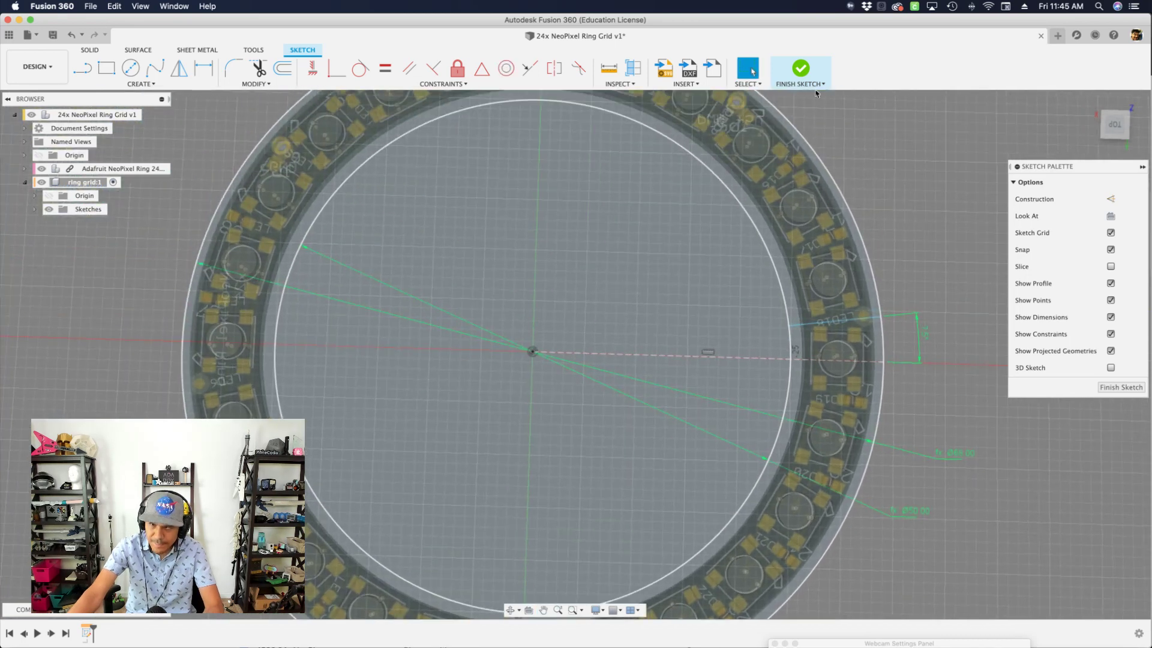
pyautogui.click(801, 69)
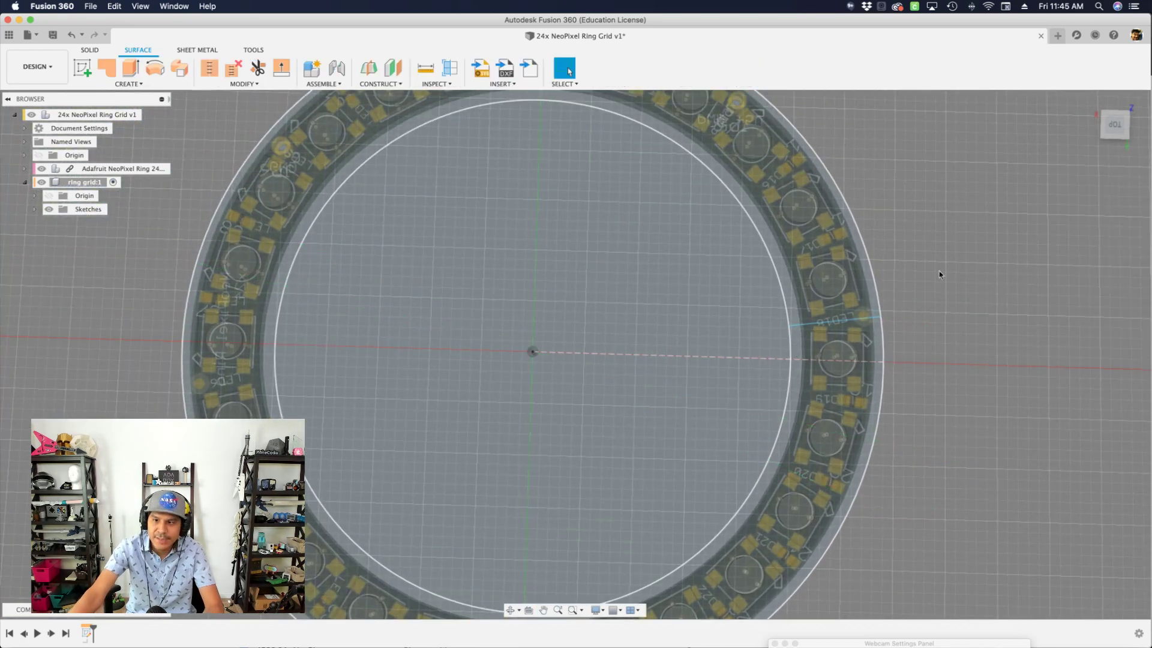
# Step: Start a surface extrude with the inner and outer ring circles as its two profiles
pyautogui.scroll(-1, 898, 315)
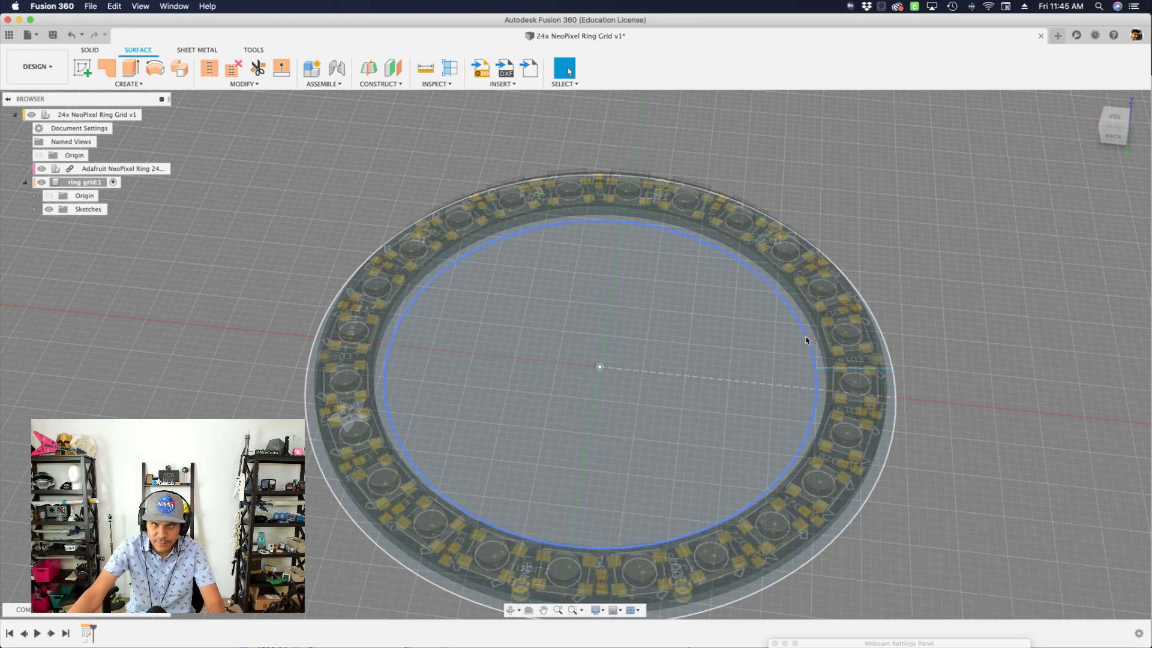
pyautogui.click(130, 68)
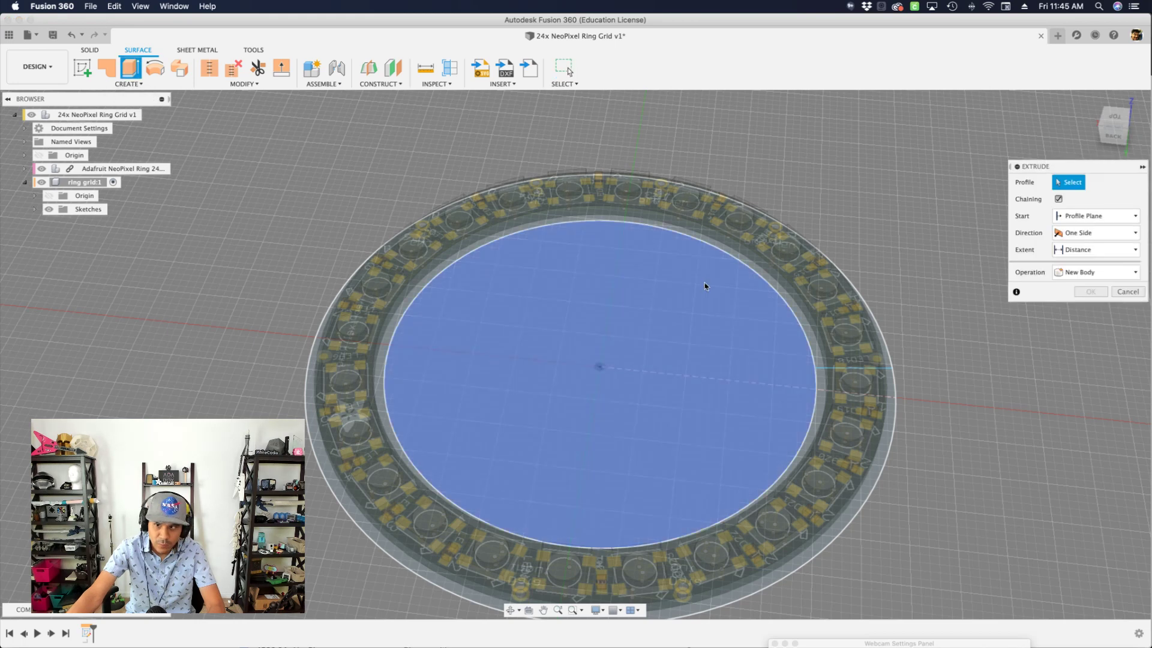
pyautogui.click(797, 312)
pyautogui.click(876, 319)
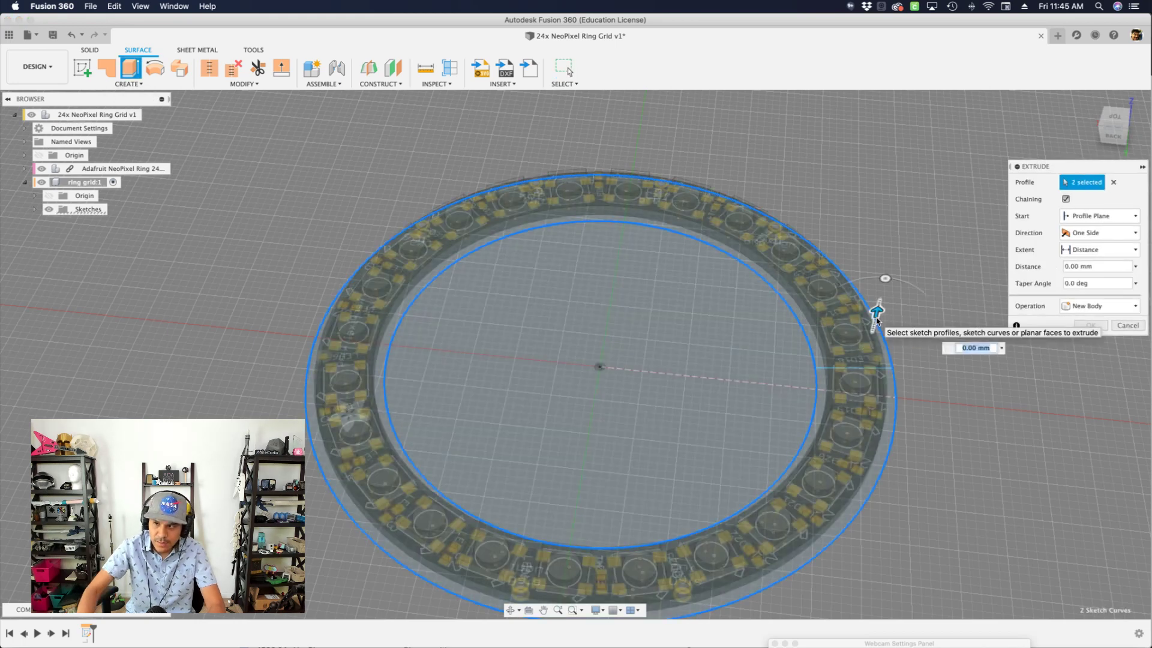
# Step: Extrude the two ring circles 10 mm into cylindrical surfaces
pyautogui.write('10')
pyautogui.press('Return')
pyautogui.scroll(-2, 876, 321)
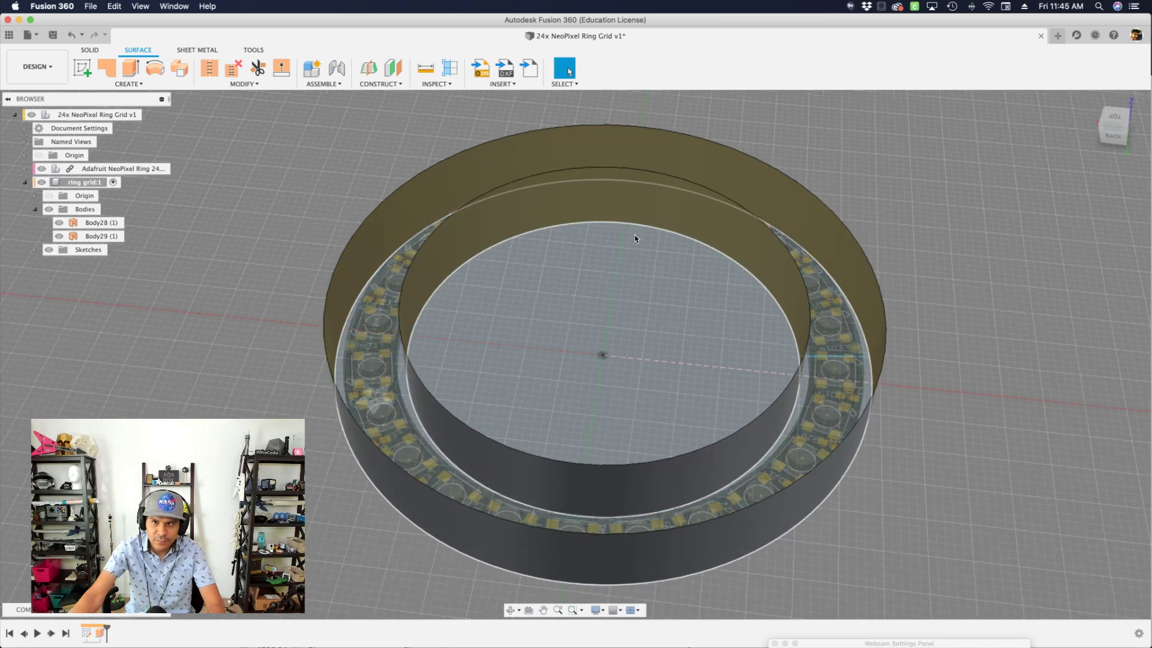
# Step: Thicken both ring surfaces symmetrically by wallThickness/2 into solid walls
pyautogui.press('Escape')
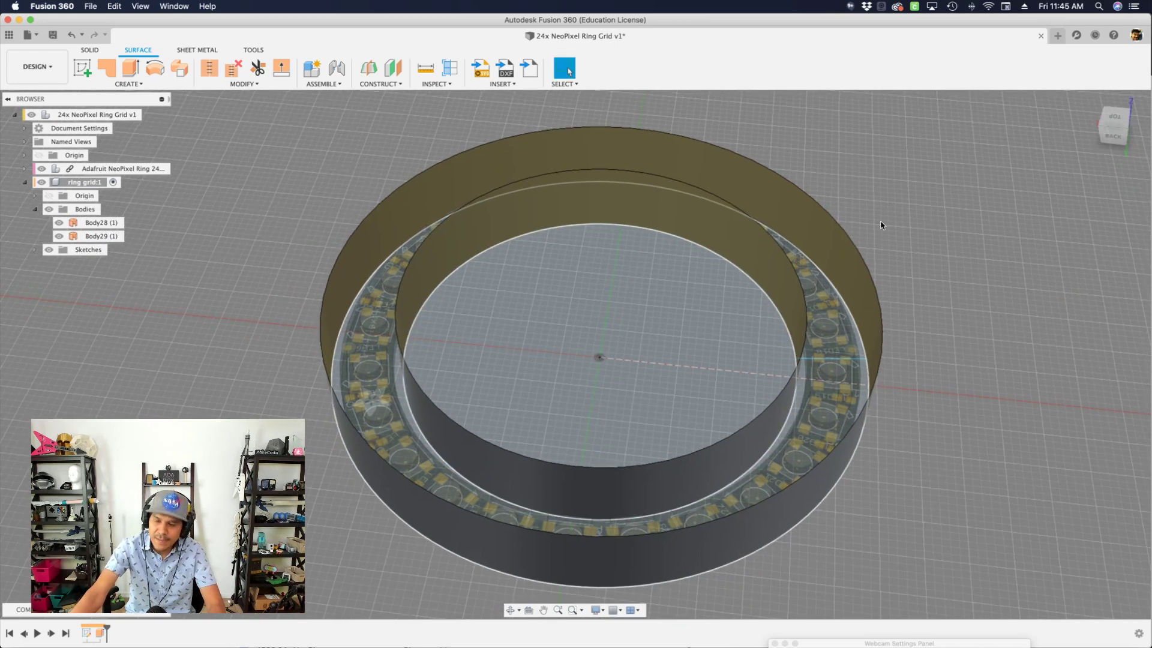
pyautogui.write('sthi')
pyautogui.press('Return')
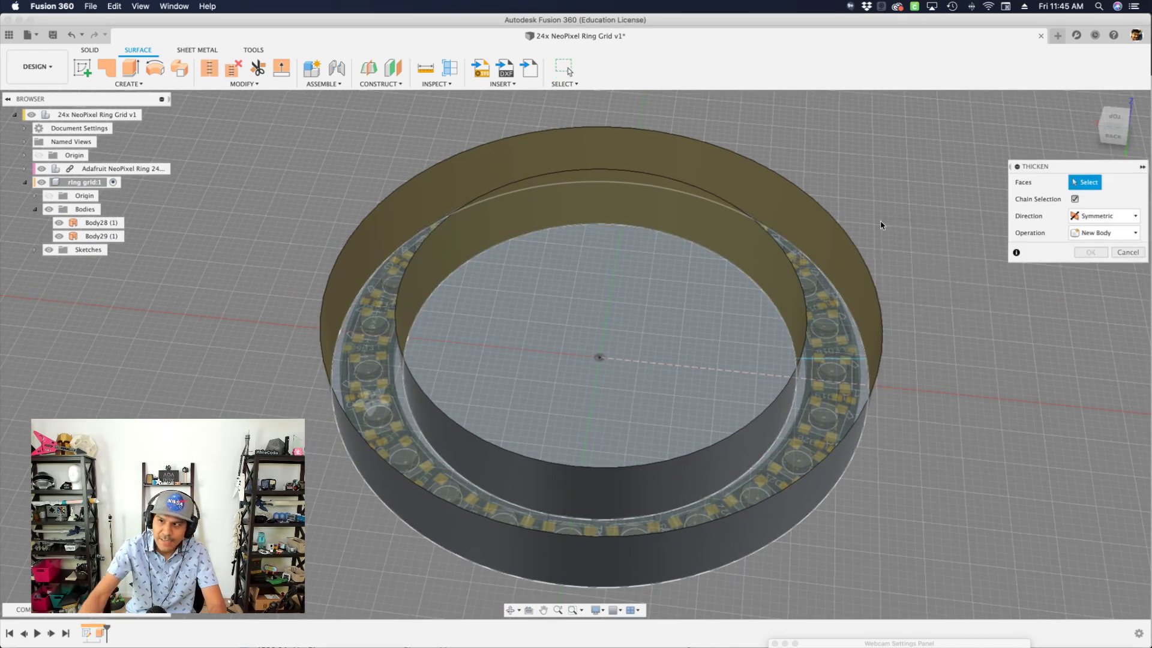
pyautogui.click(817, 223)
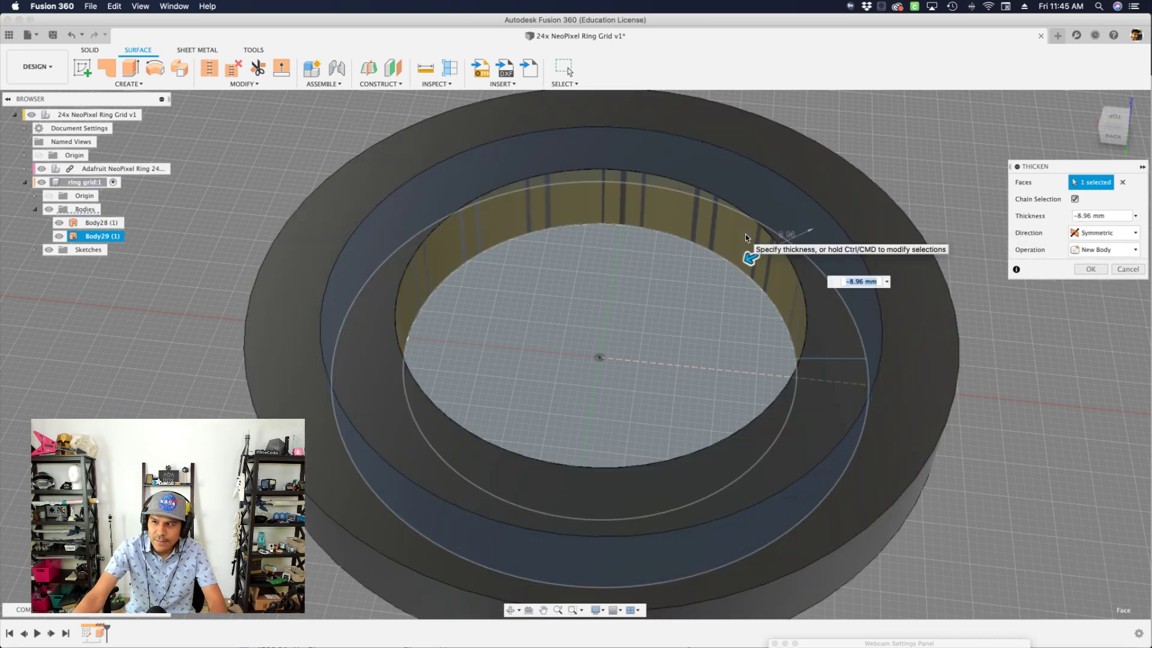
pyautogui.click(1122, 184)
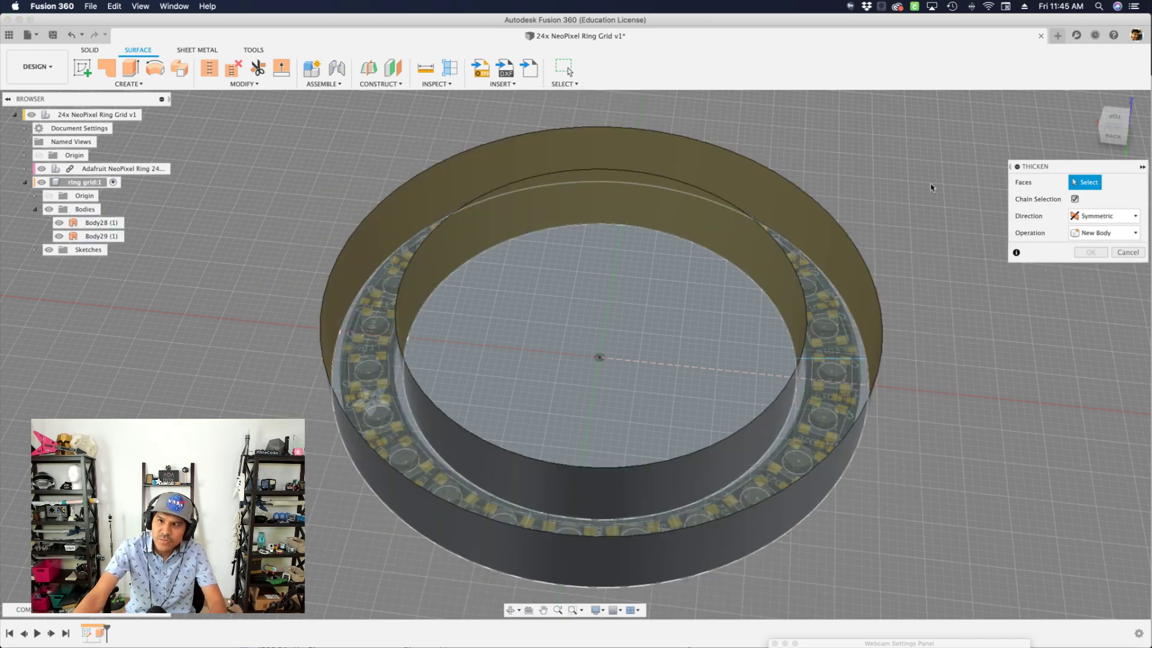
pyautogui.click(735, 232)
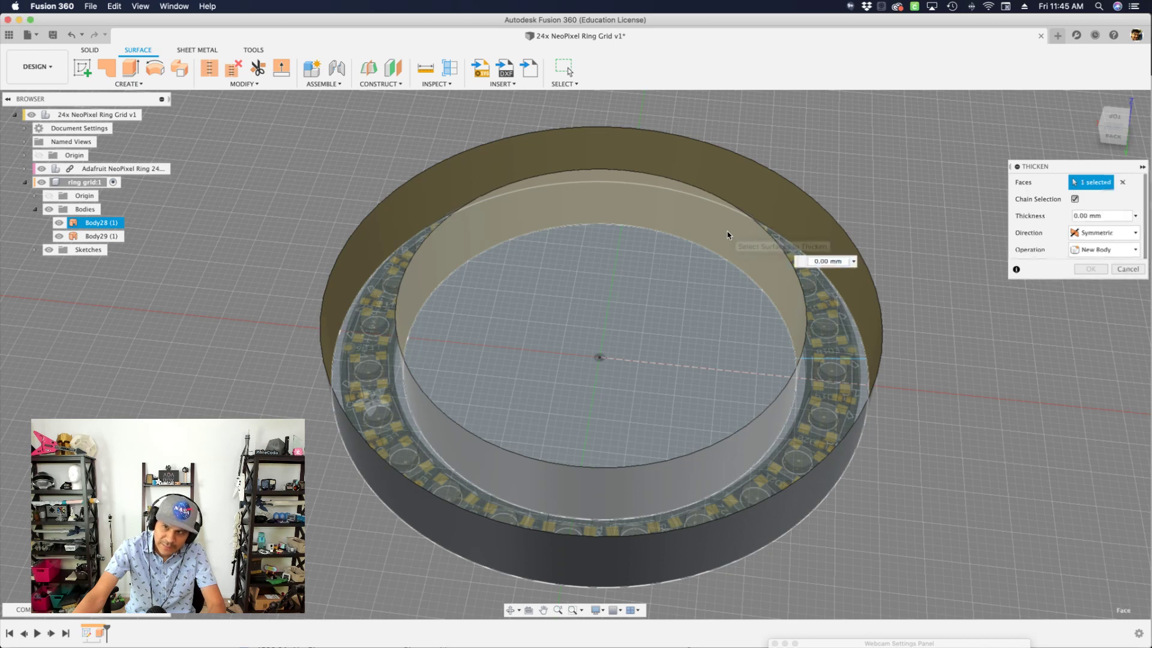
pyautogui.click(790, 218)
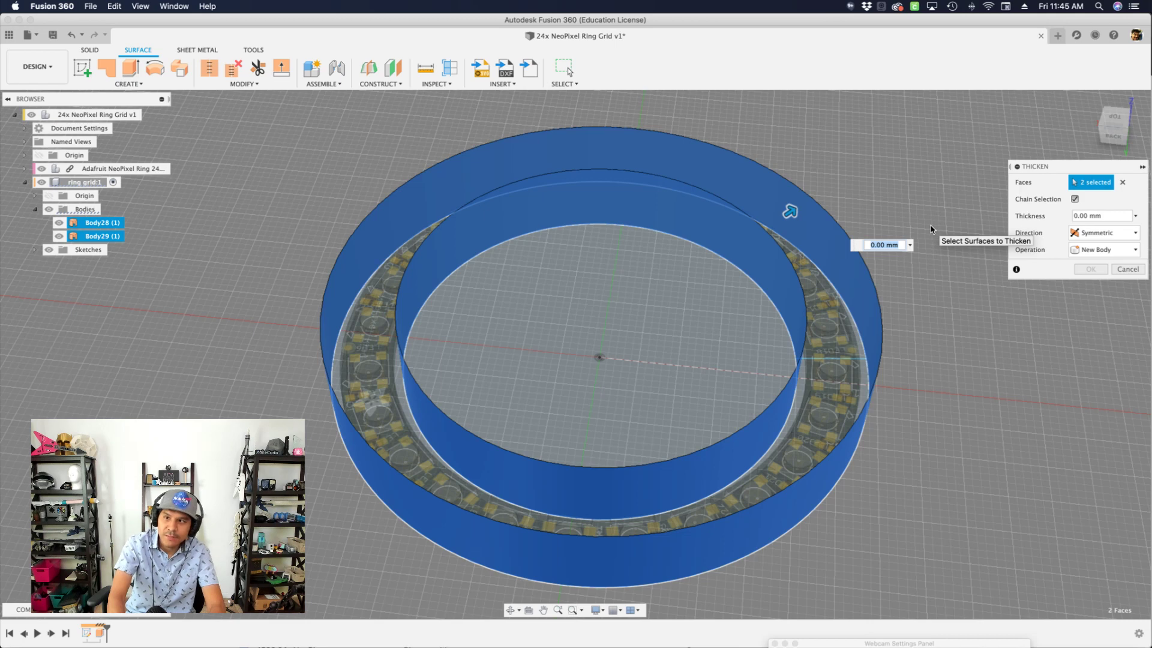
pyautogui.write('wallThickness')
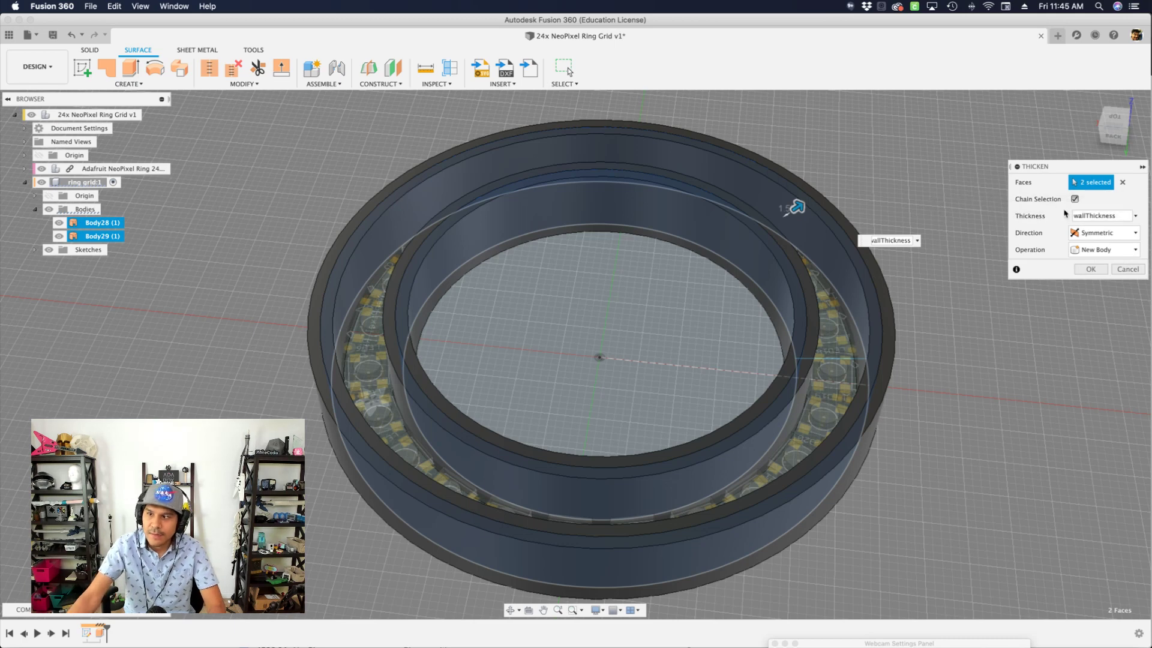
pyautogui.click(1116, 218)
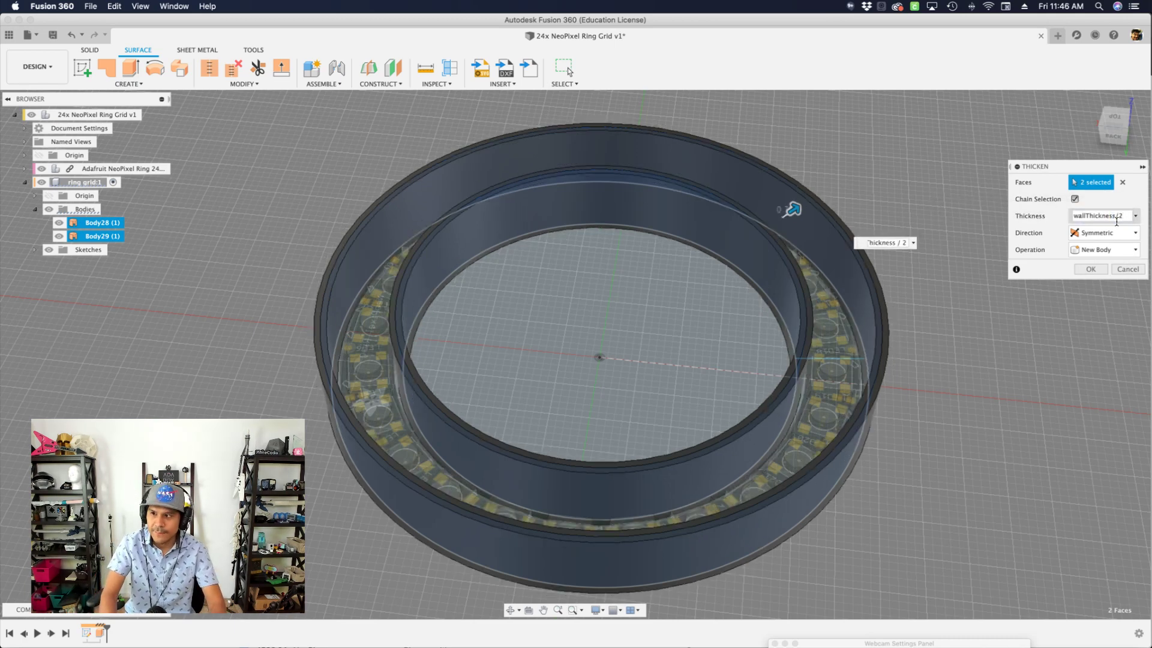
pyautogui.click(1088, 270)
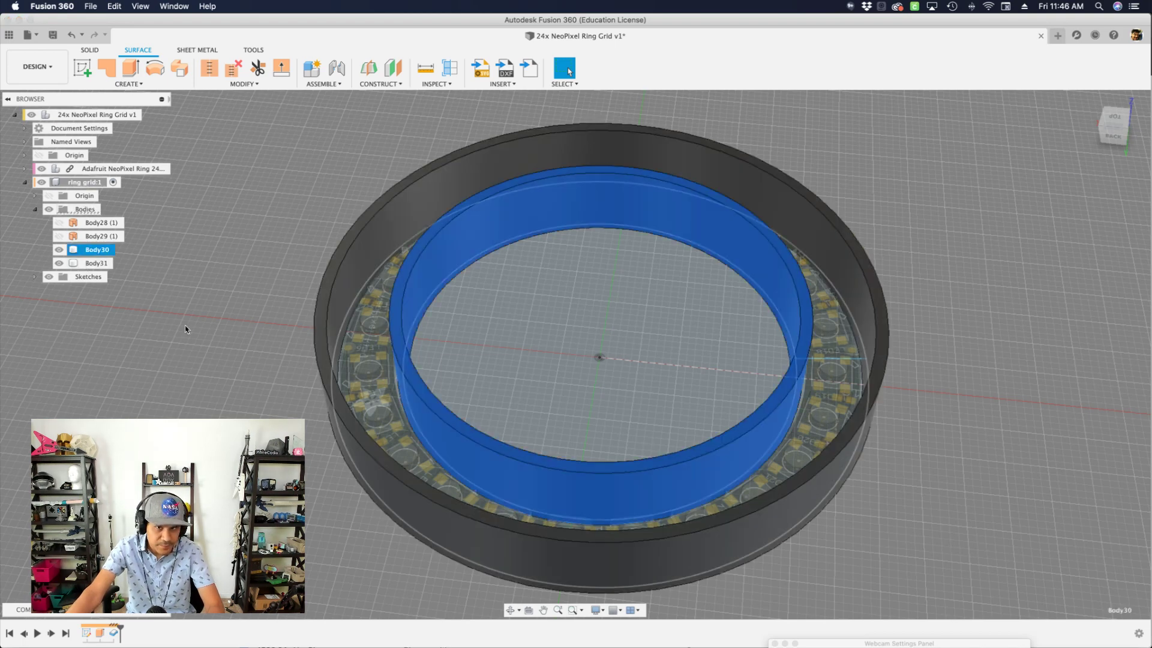
# Step: Select the trimmed radial line and start a surface extrude of it upward
pyautogui.keyDown('shift'); pyautogui.moveTo(194, 330); pyautogui.dragTo(312, 372, button='middle'); pyautogui.keyUp('shift')
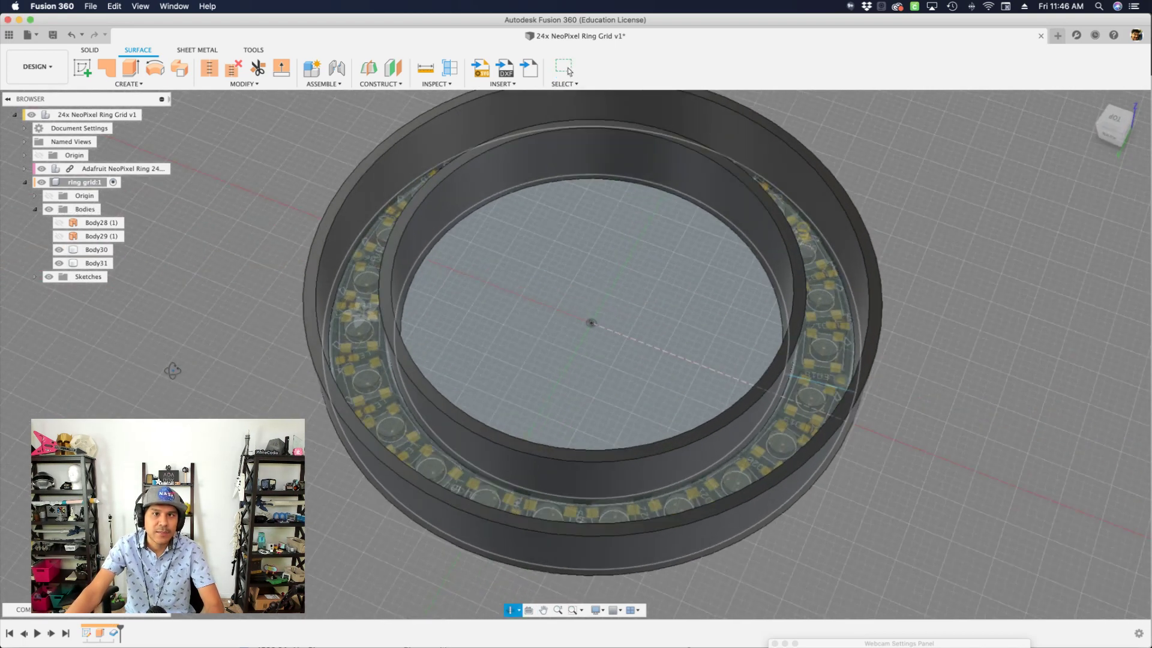
pyautogui.scroll(3, 801, 419)
pyautogui.click(799, 369)
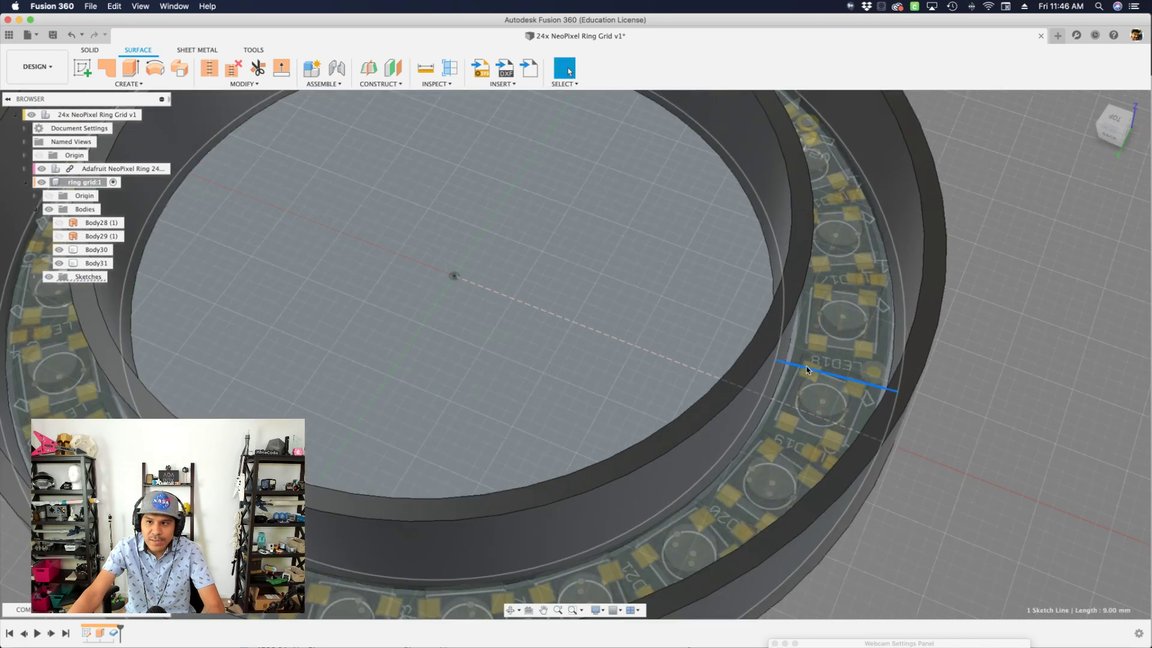
pyautogui.scroll(-2, 807, 370)
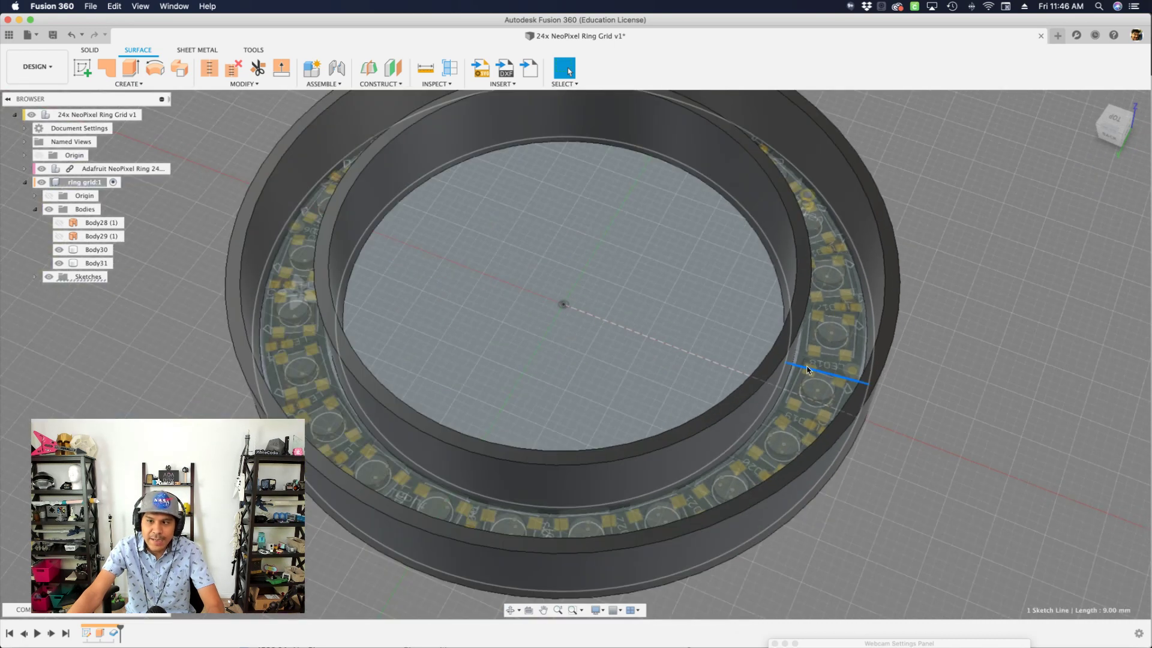
pyautogui.click(136, 68)
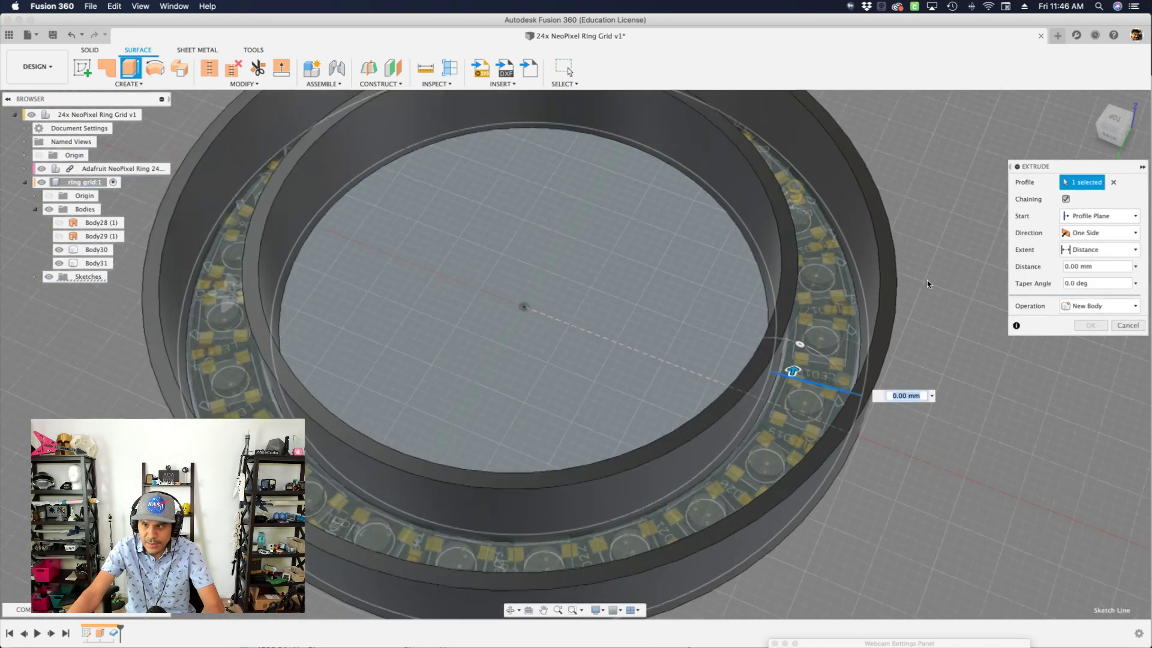
pyautogui.scroll(4, 926, 280)
pyautogui.moveTo(762, 363); pyautogui.dragTo(786, 202)
# Step: Set the extent to To Object at the outer wall's top face and create the rib surface
pyautogui.click(1080, 256)
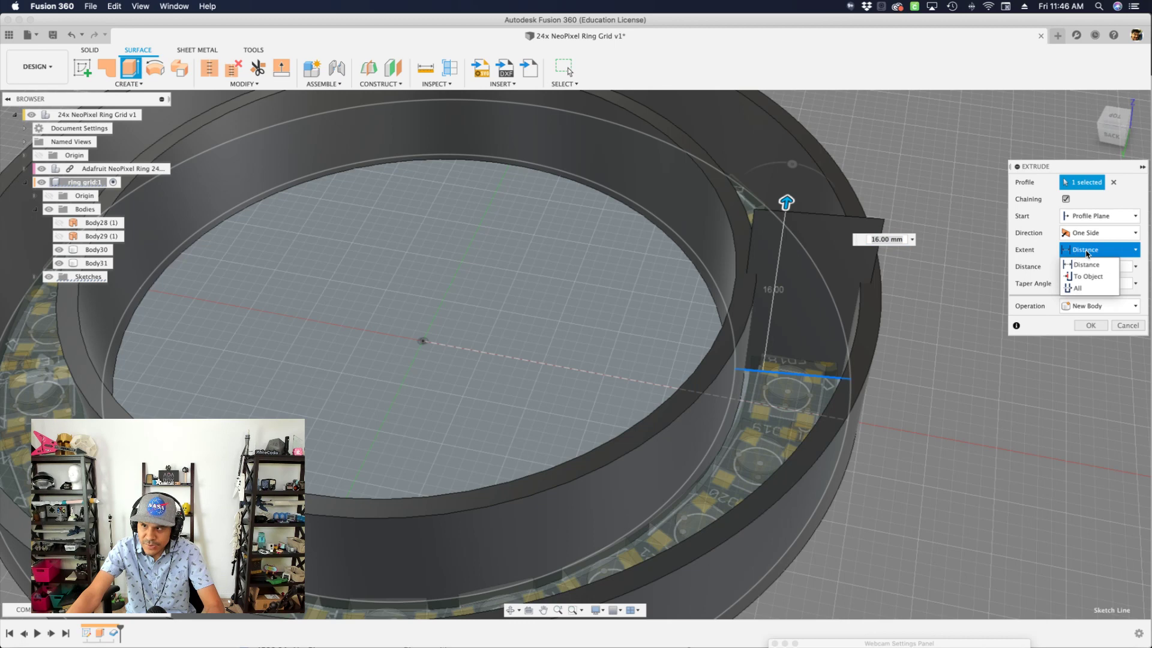
pyautogui.click(1089, 277)
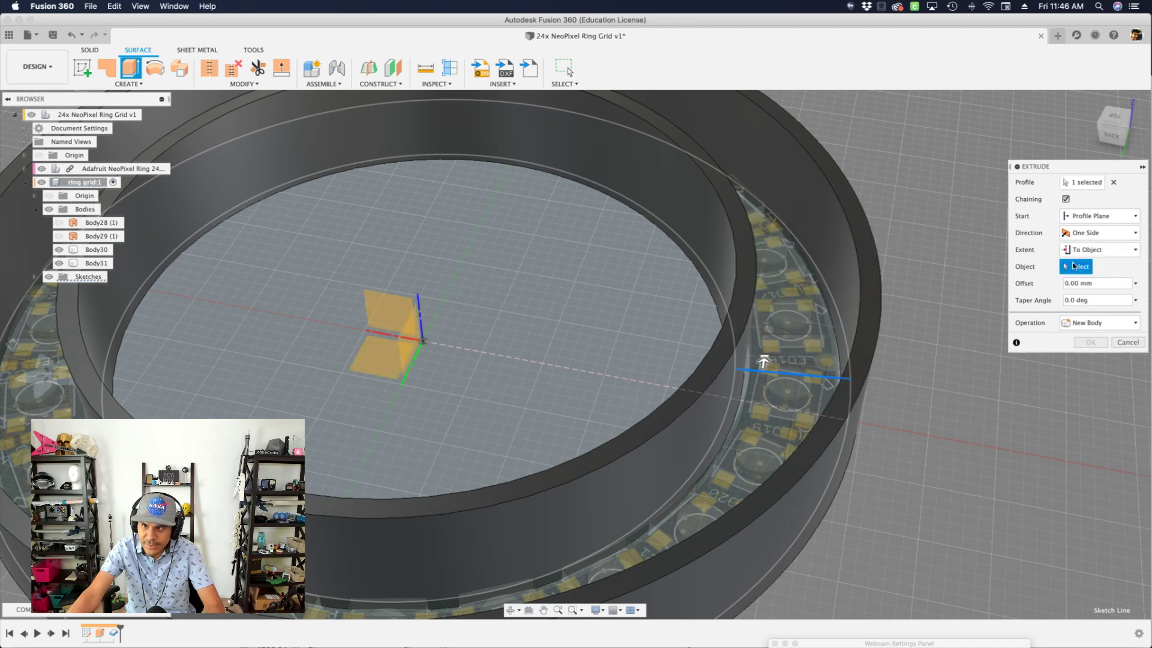
pyautogui.scroll(3, 995, 258)
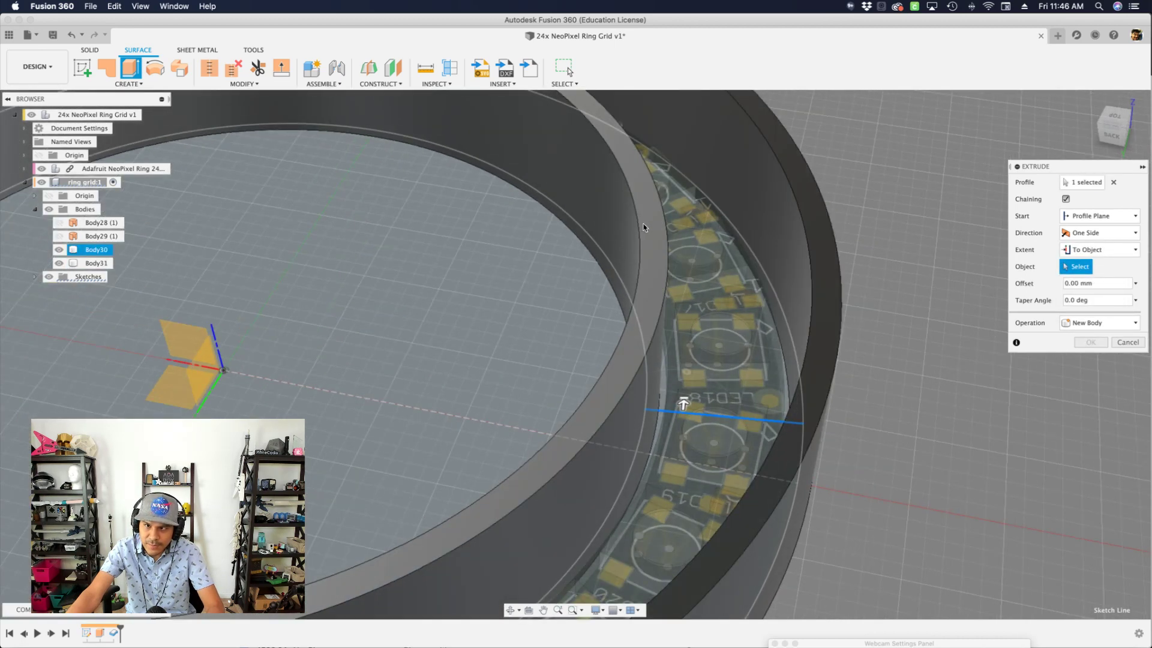
pyautogui.click(826, 266)
pyautogui.moveTo(825, 263)
pyautogui.keyDown('shift'); pyautogui.mouseDown(button='middle')
pyautogui.moveTo(883, 263)
pyautogui.moveTo(837, 247)
pyautogui.mouseUp(button='middle'); pyautogui.keyUp('shift')
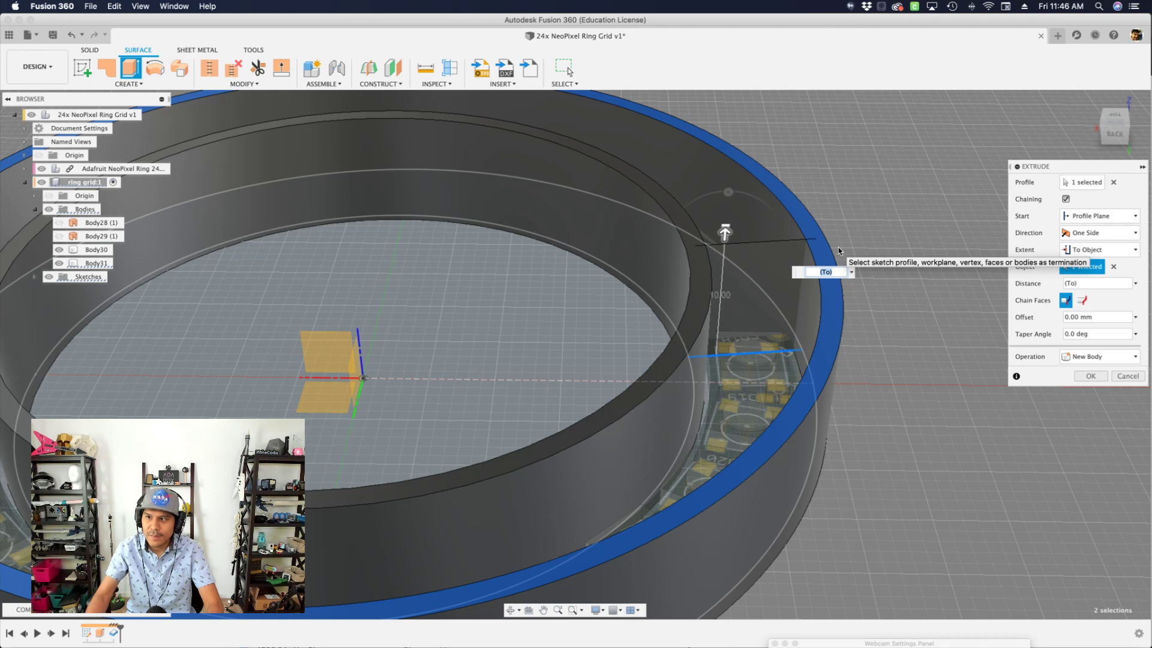
pyautogui.click(1090, 376)
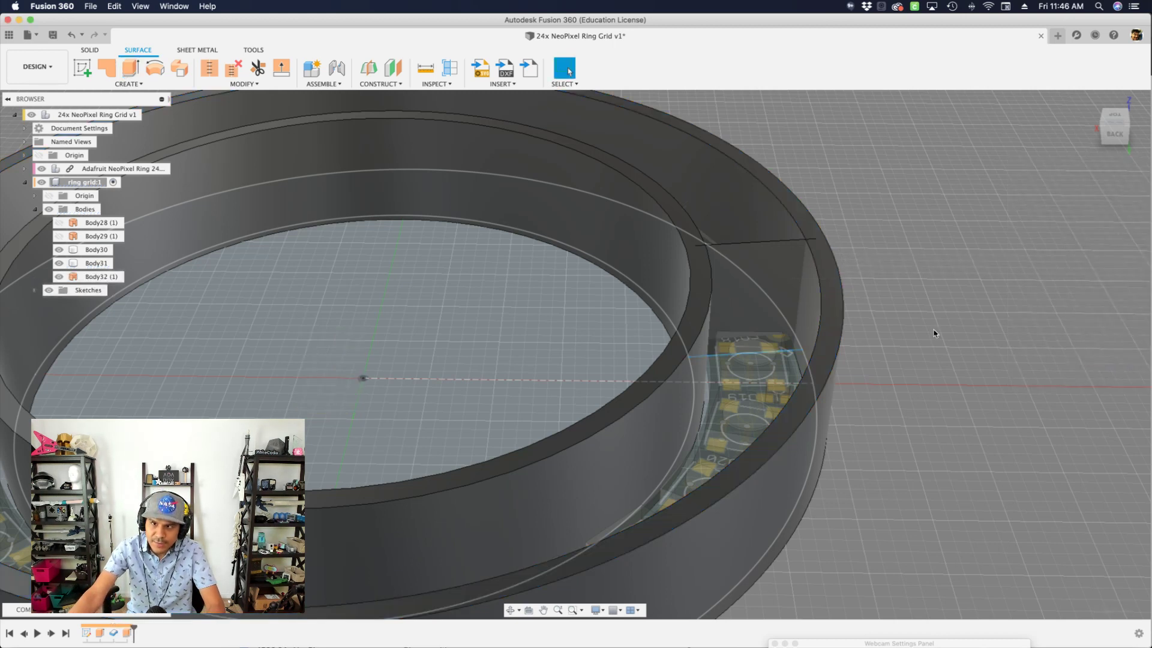
# Step: Thicken the rib surface Body32 by wallThickness/2
pyautogui.click(89, 277)
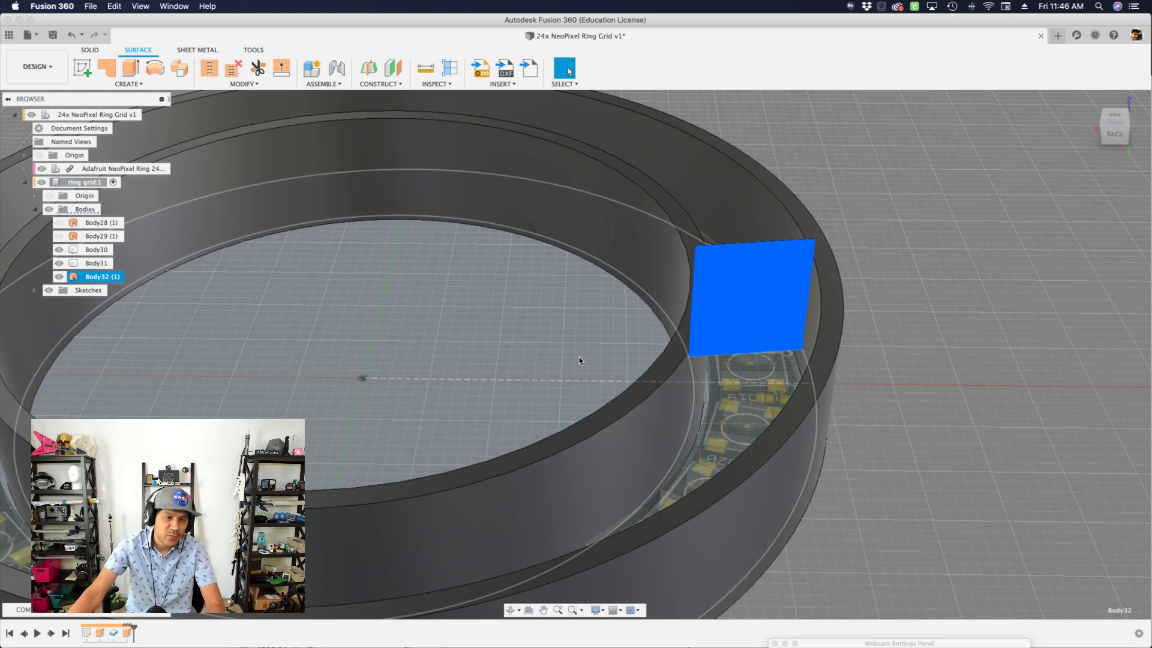
pyautogui.write('sthick')
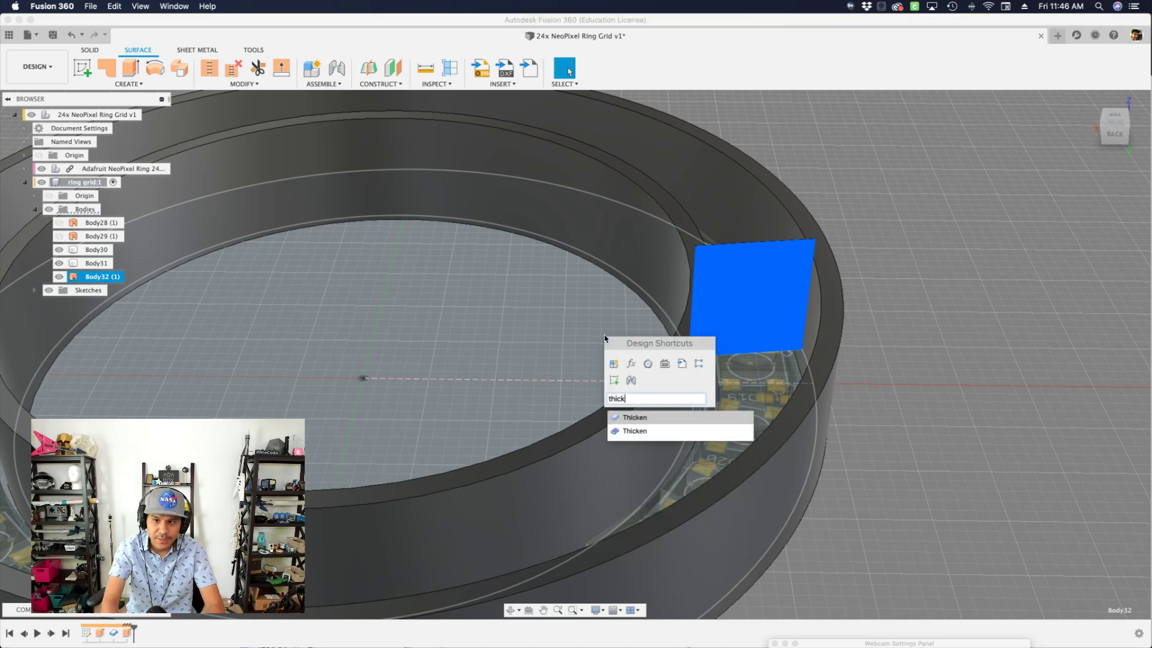
pyautogui.press('Return')
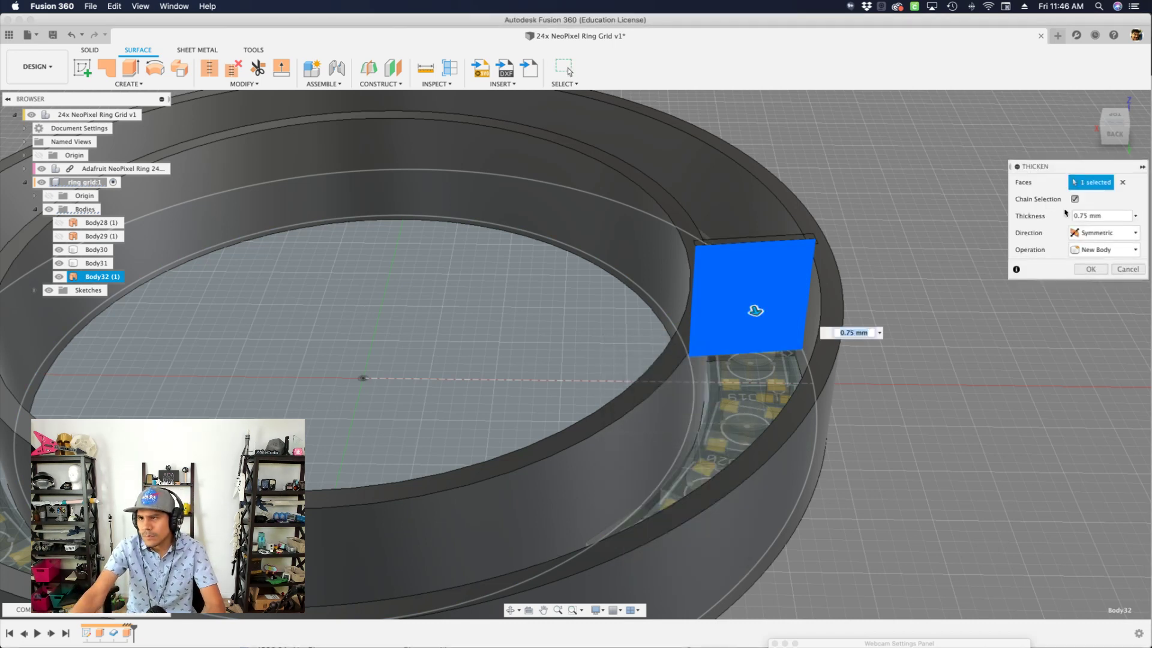
pyautogui.click(1080, 220)
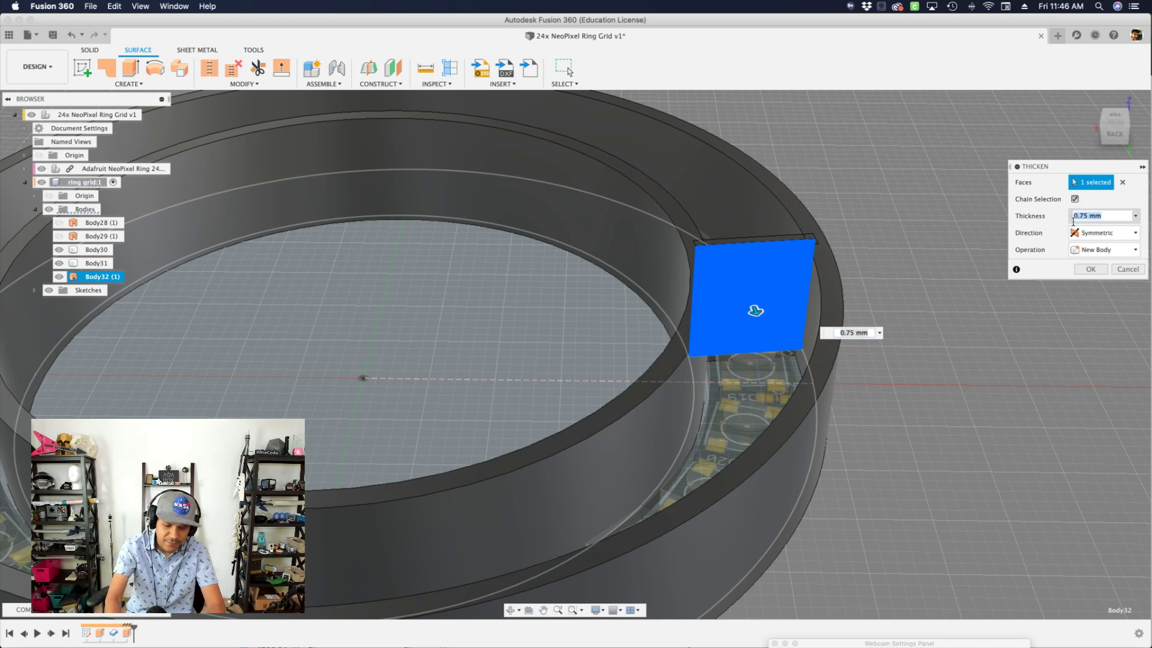
pyautogui.write('wal')
pyautogui.press('Return')
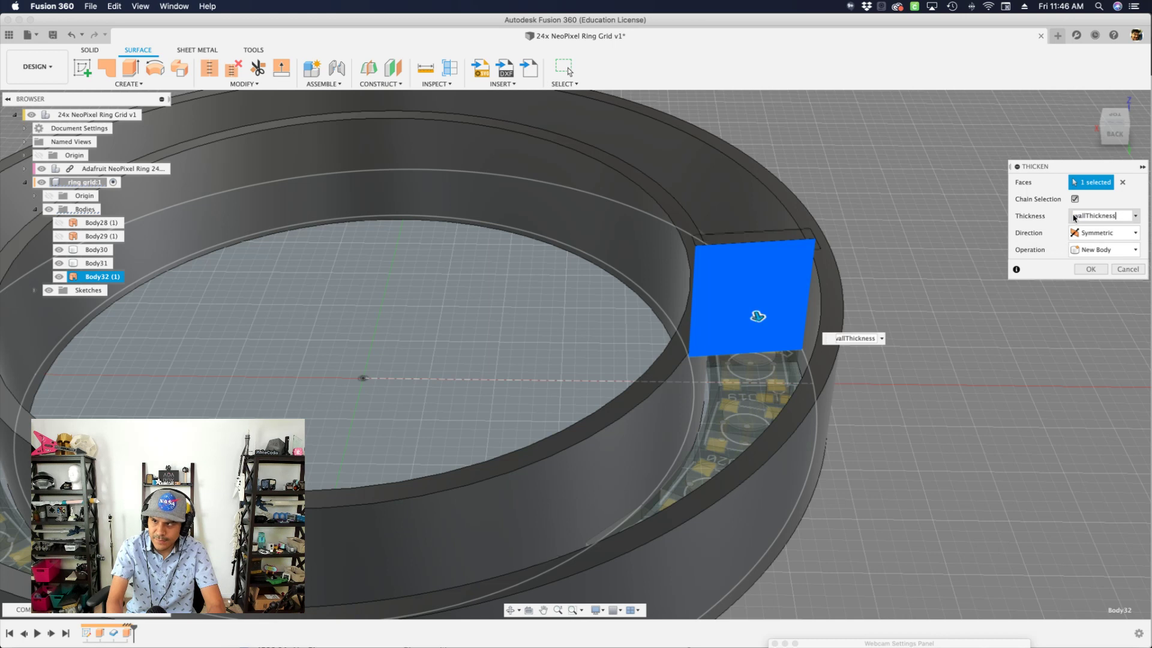
pyautogui.write('/2')
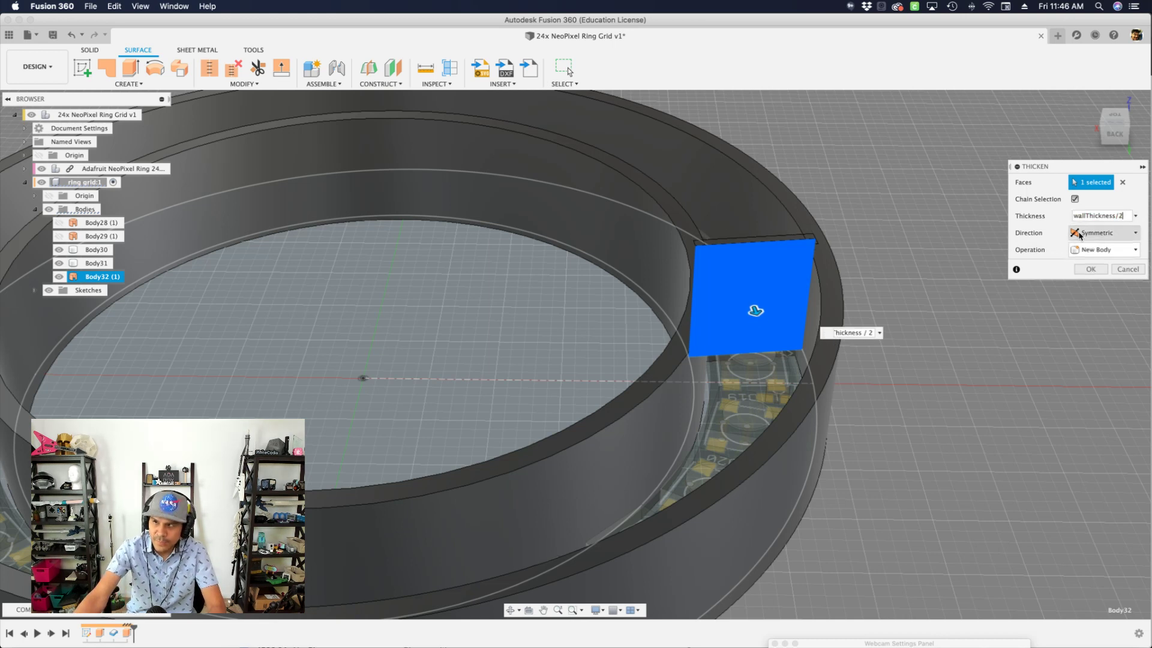
# Step: Keep the thicken symmetric, set the operation to Join, and confirm the rib
pyautogui.click(1079, 235)
pyautogui.click(1088, 257)
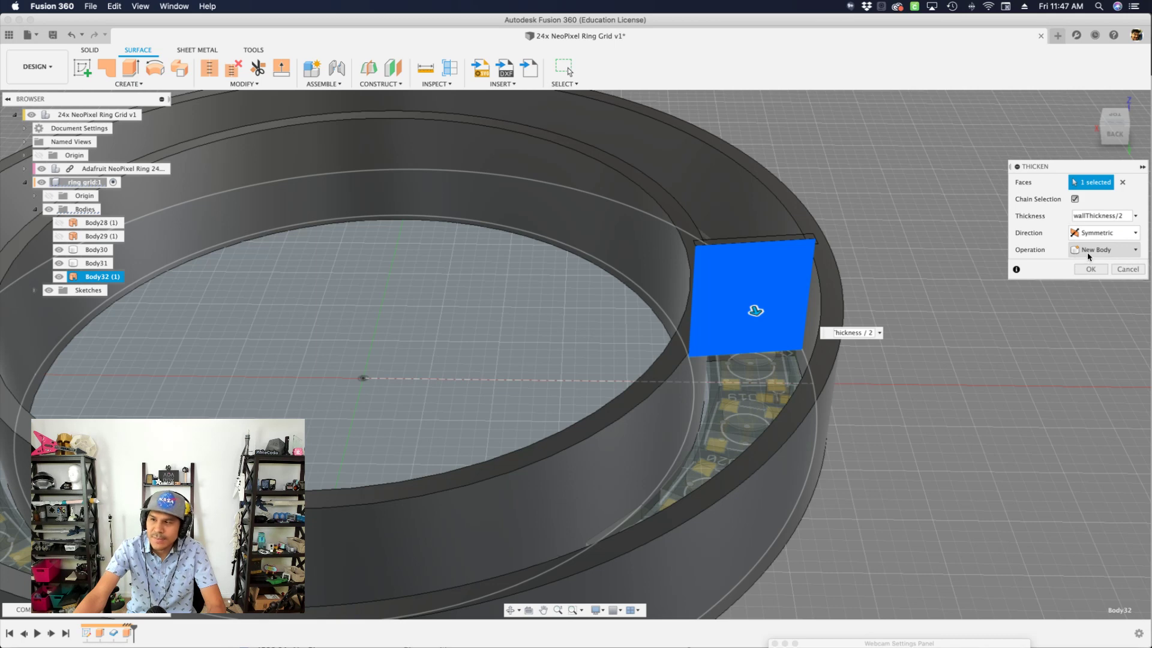
pyautogui.click(1089, 255)
pyautogui.click(1093, 265)
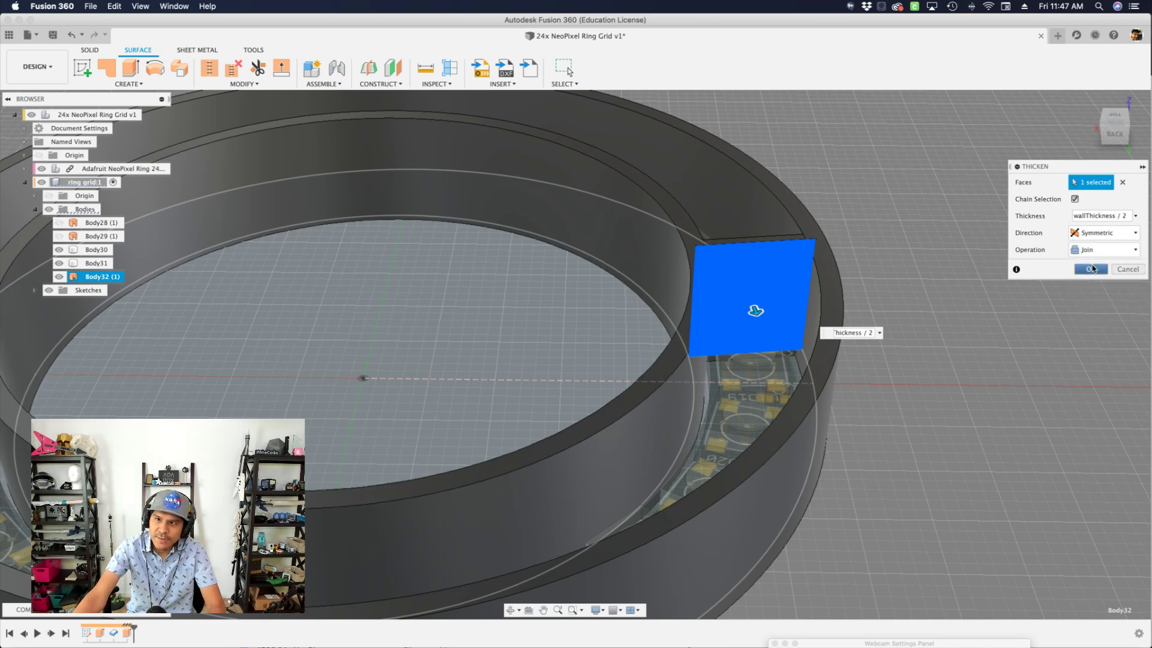
pyautogui.keyDown('shift'); pyautogui.moveTo(919, 239); pyautogui.dragTo(939, 252, button='middle'); pyautogui.keyUp('shift')
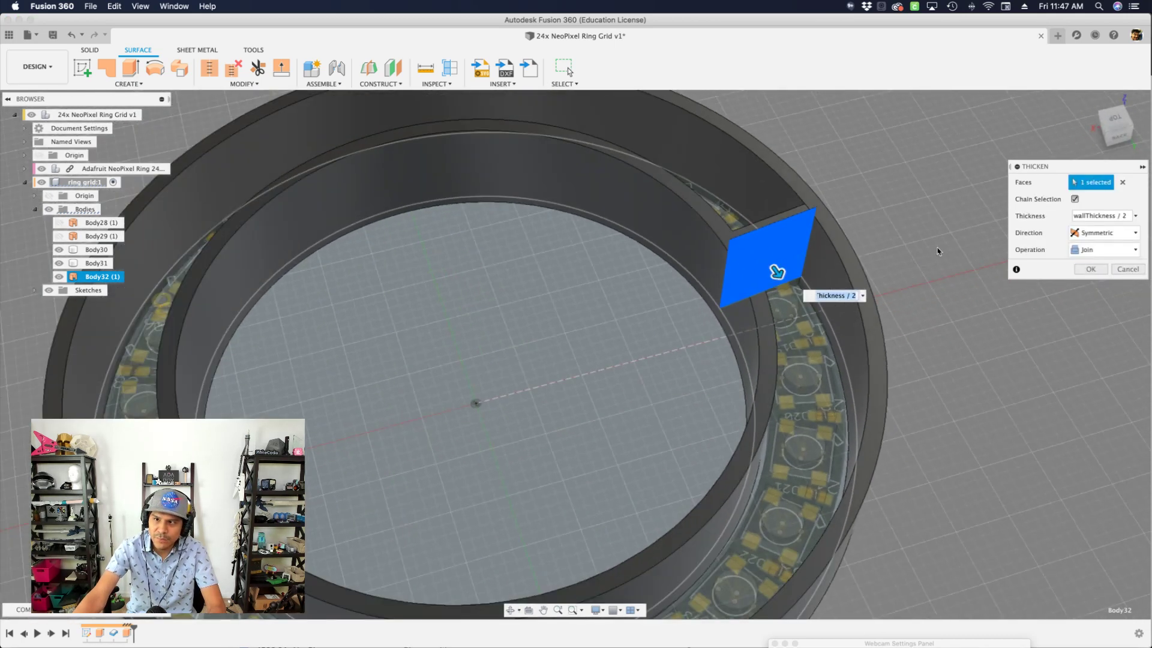
pyautogui.keyDown('shift'); pyautogui.moveTo(899, 210); pyautogui.dragTo(903, 222, button='middle'); pyautogui.keyUp('shift')
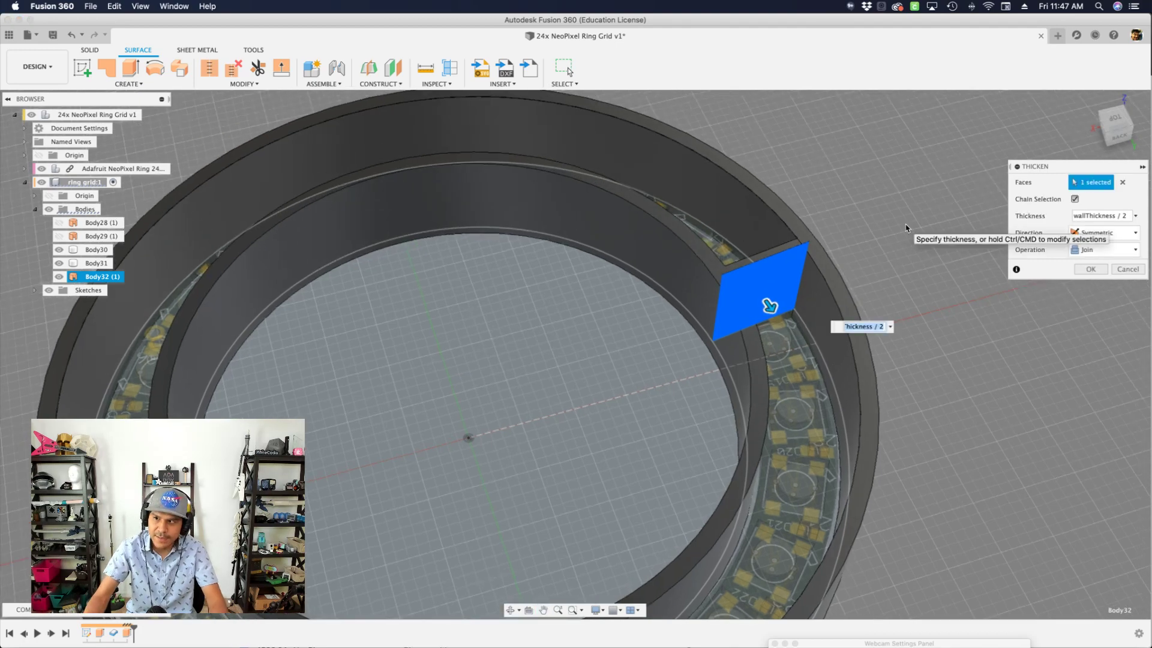
pyautogui.click(1091, 268)
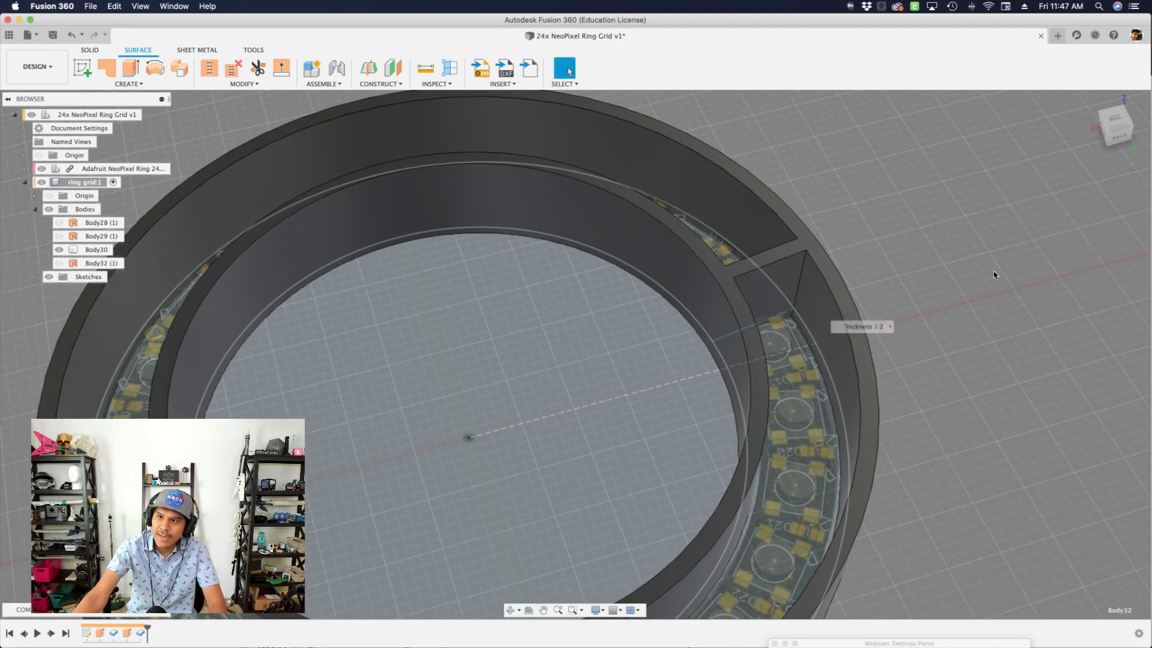
pyautogui.keyDown('shift'); pyautogui.moveTo(995, 275); pyautogui.dragTo(631, 374, button='middle'); pyautogui.keyUp('shift')
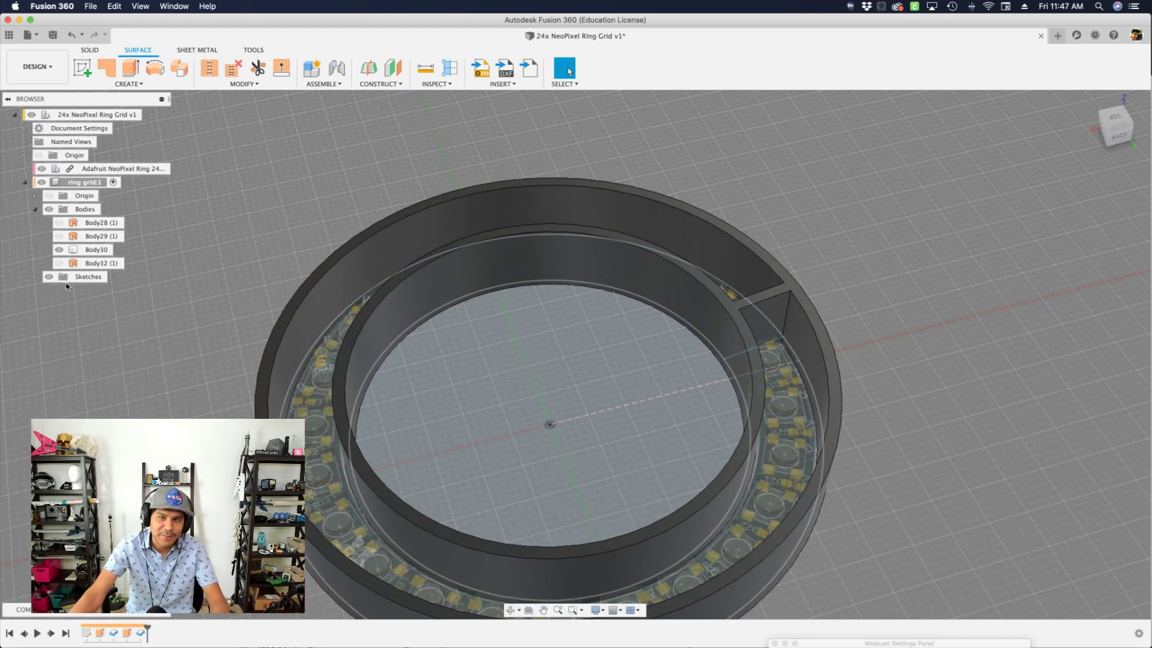
# Step: Start a Features circular pattern with both rib features selected from the timeline
pyautogui.keyDown('shift'); pyautogui.moveTo(213, 319); pyautogui.dragTo(559, 331, button='middle'); pyautogui.keyUp('shift')
pyautogui.press('s')
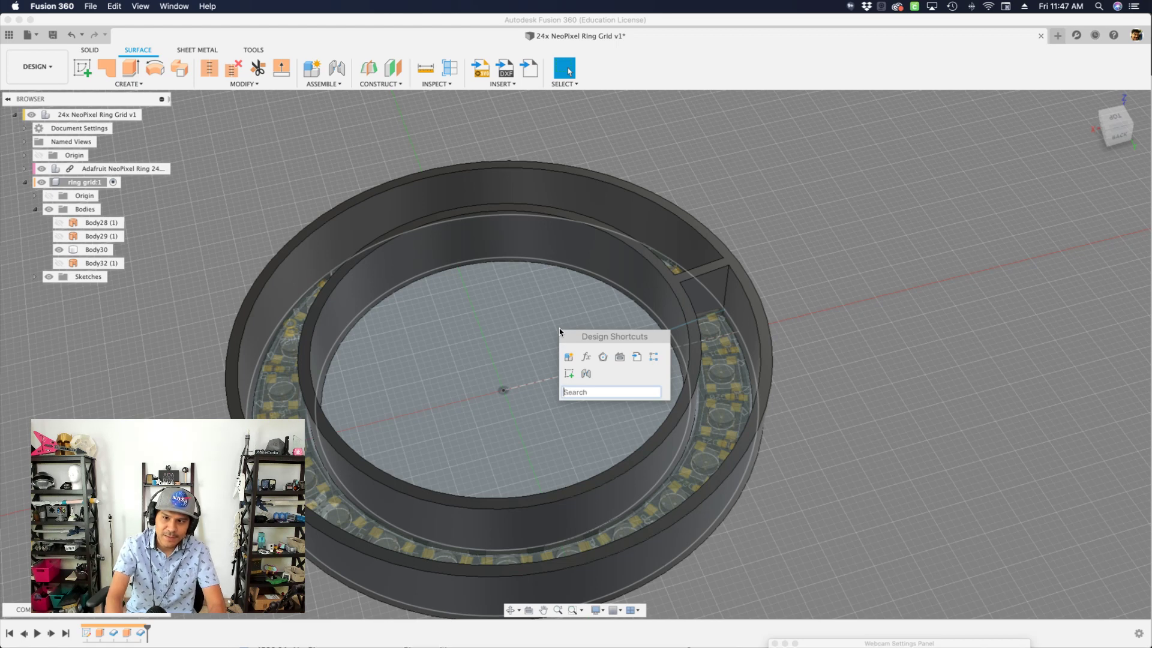
pyautogui.write('circ')
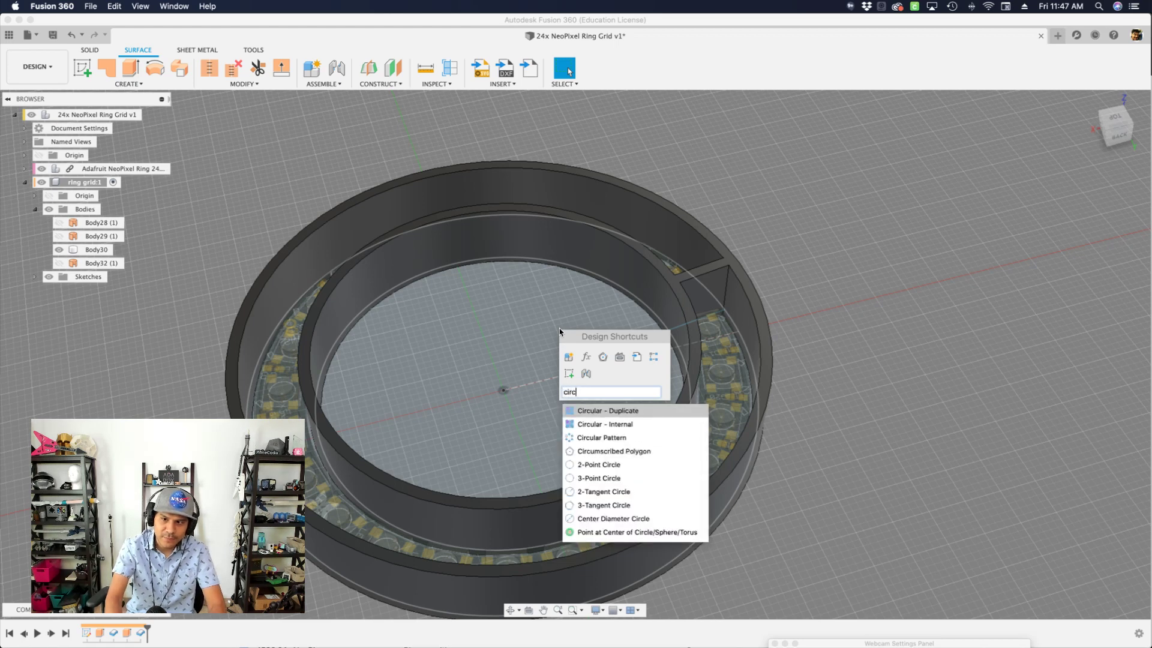
pyautogui.click(587, 436)
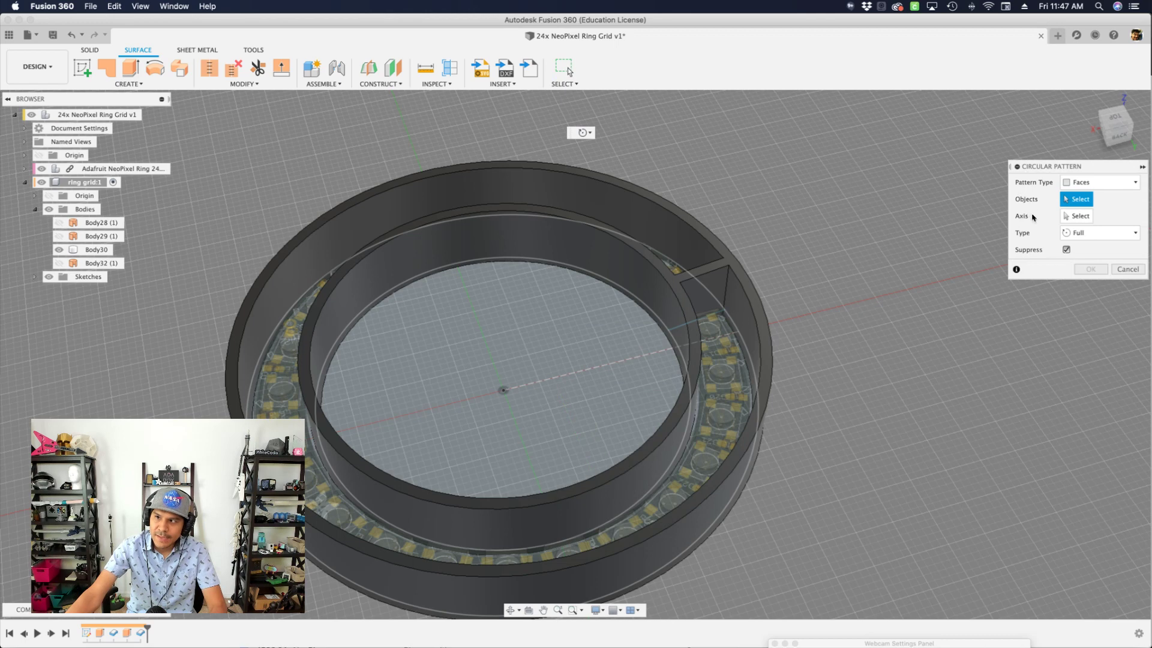
pyautogui.click(1098, 182)
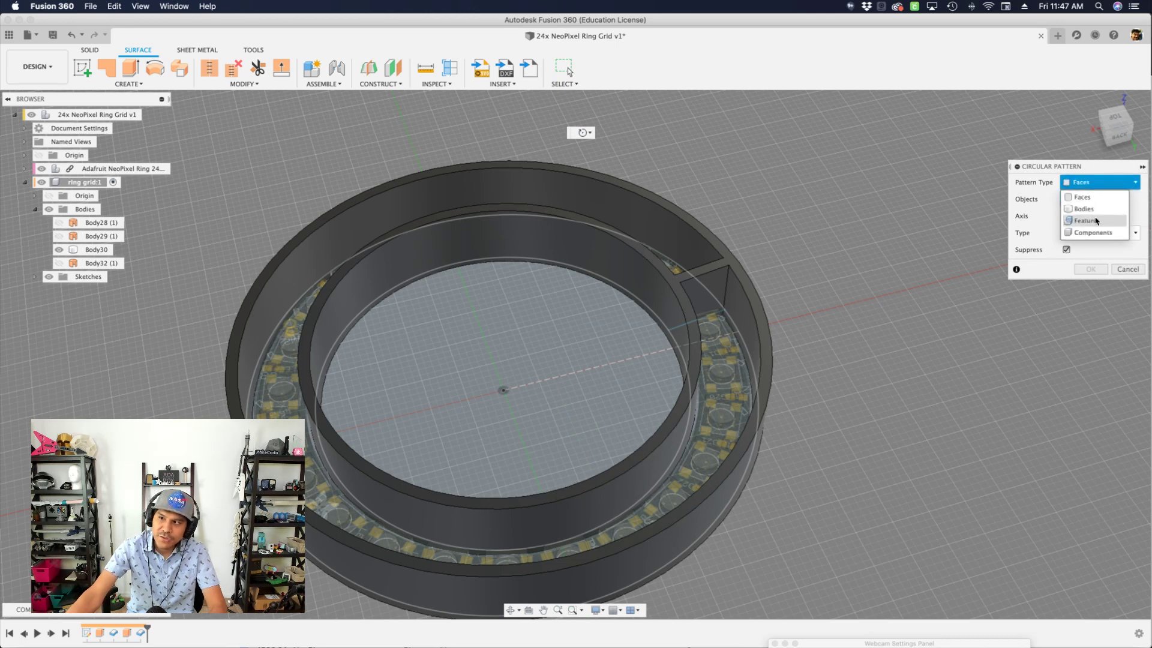
pyautogui.click(1090, 216)
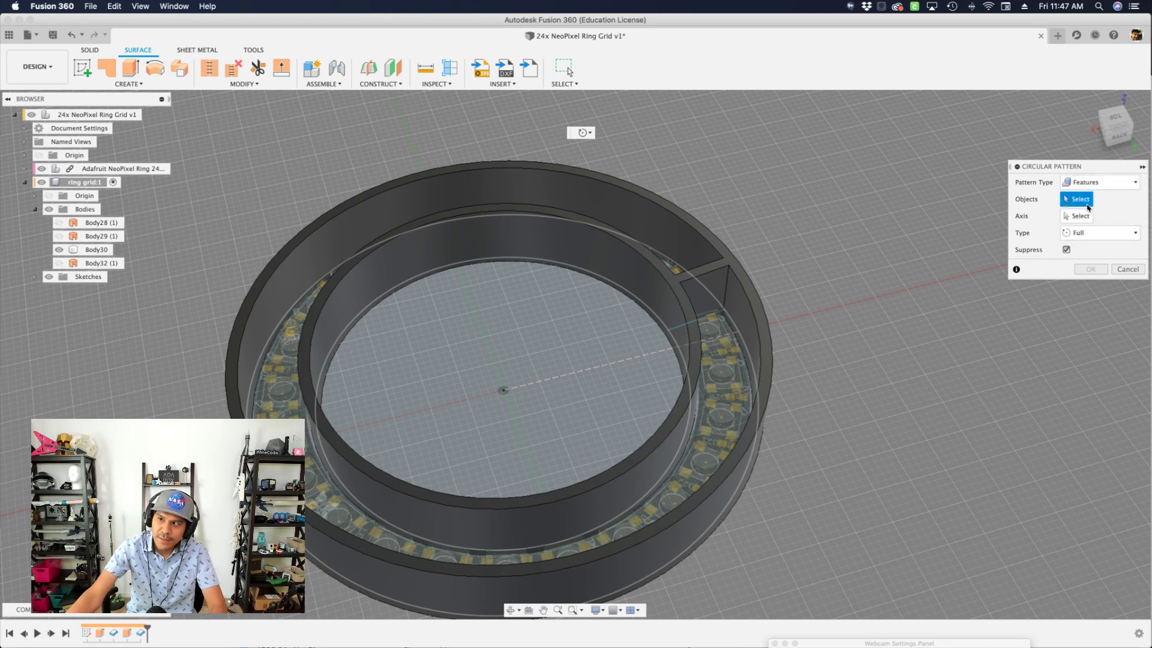
pyautogui.click(126, 634)
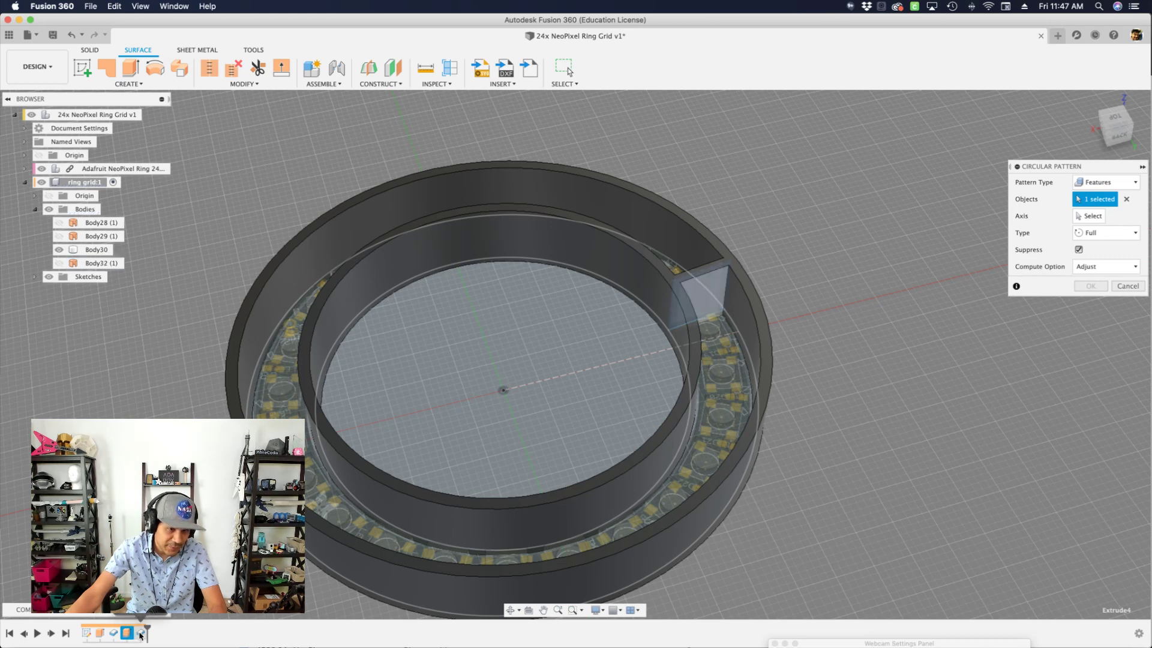
pyautogui.click(141, 633)
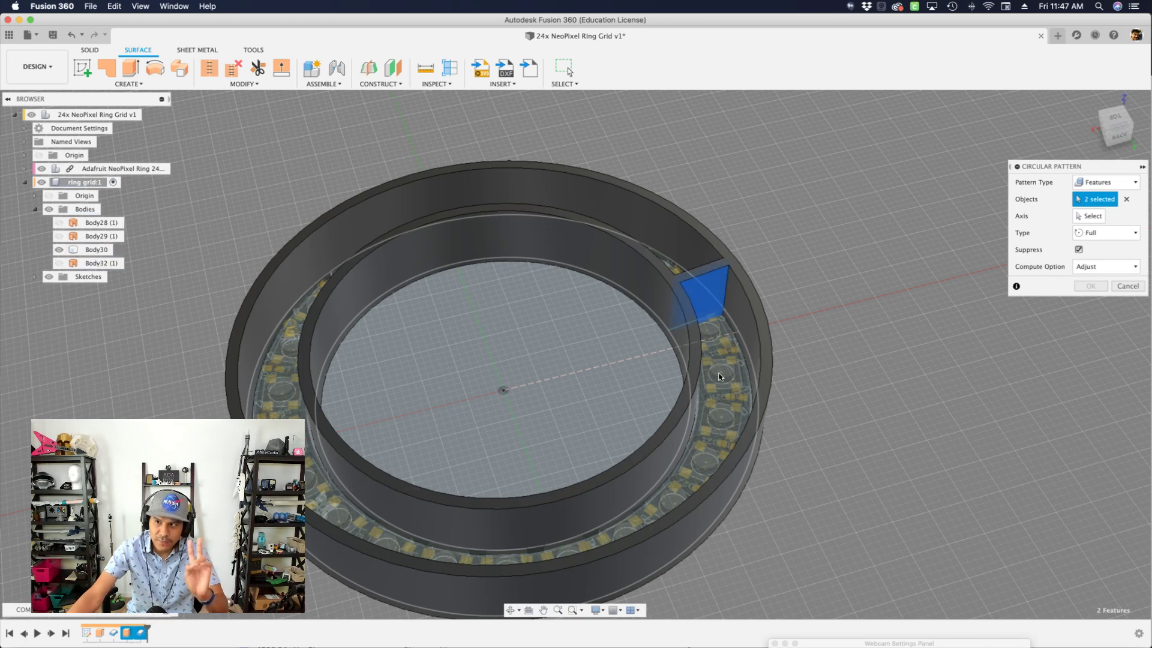
# Step: Pattern the ribs 24 times around the Z axis
pyautogui.click(1087, 216)
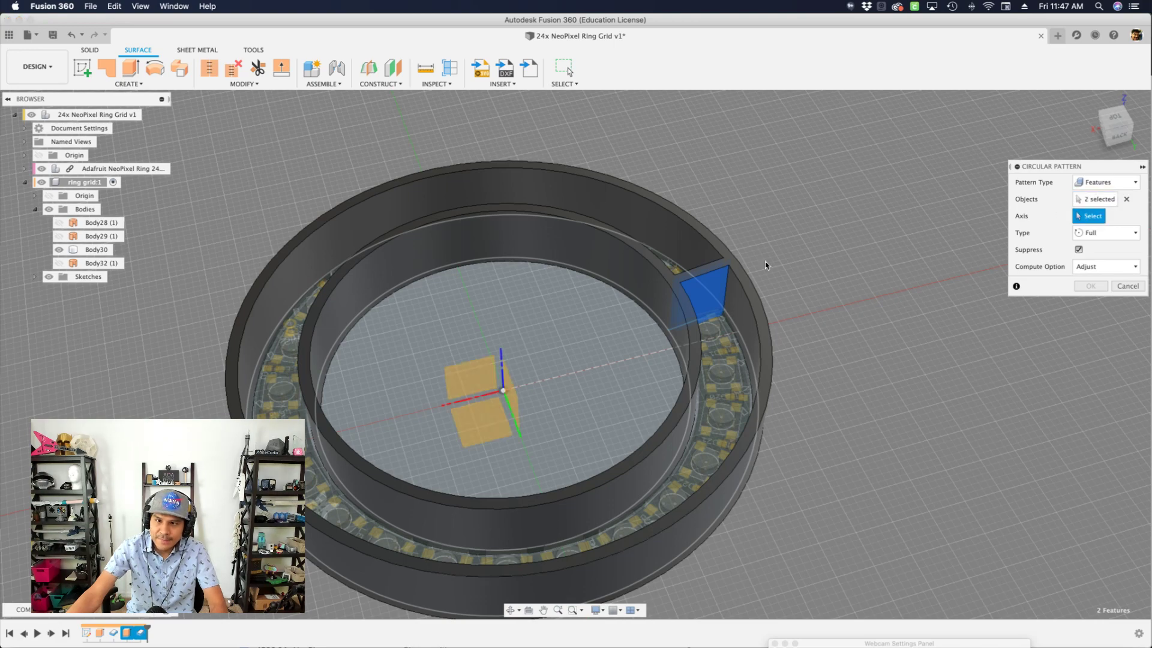
pyautogui.keyDown('shift'); pyautogui.moveTo(598, 342); pyautogui.dragTo(522, 366, button='middle'); pyautogui.keyUp('shift')
pyautogui.scroll(3, 519, 373)
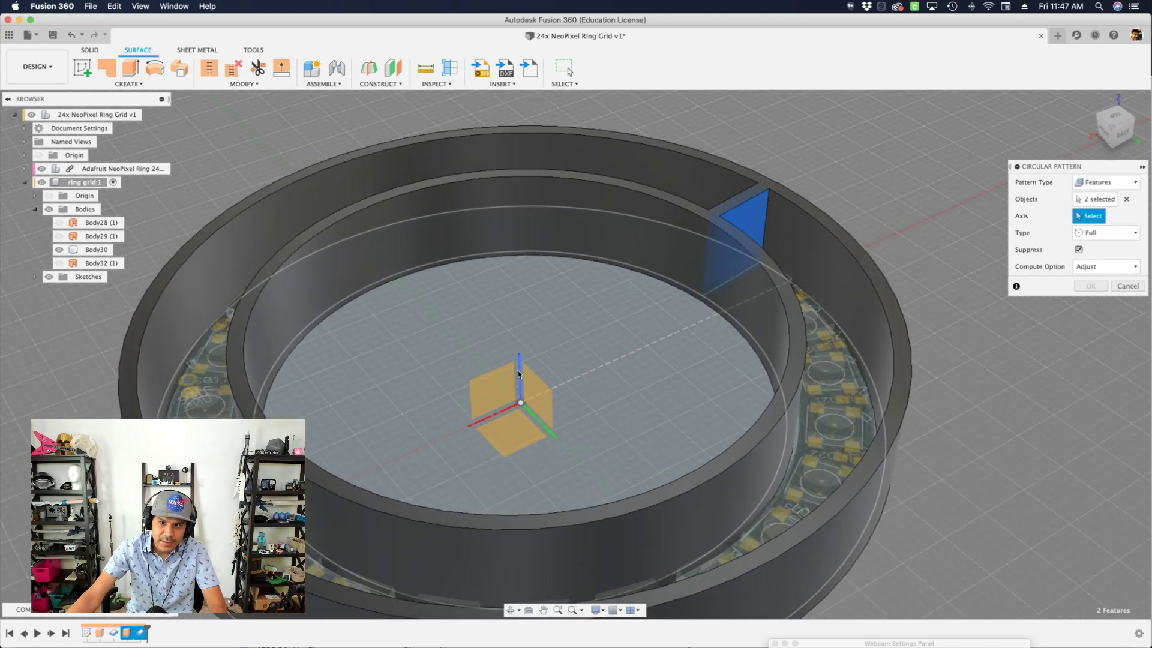
pyautogui.click(519, 373)
pyautogui.scroll(-3, 518, 373)
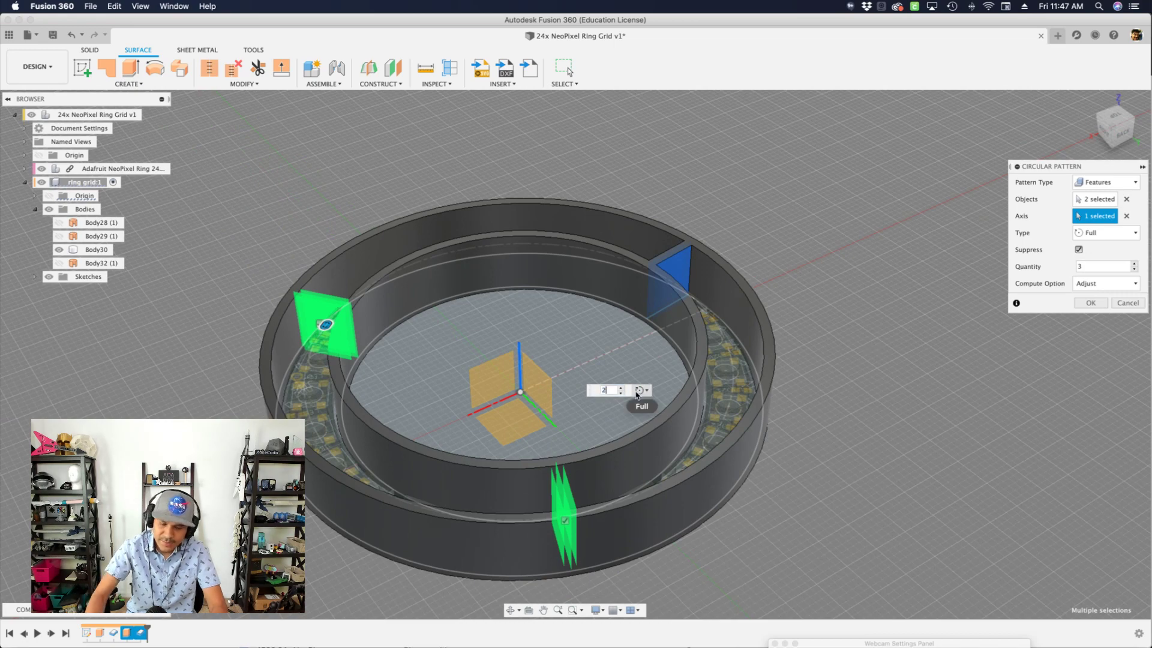
pyautogui.keyDown('shift'); pyautogui.moveTo(893, 432); pyautogui.dragTo(891, 476, button='middle'); pyautogui.keyUp('shift')
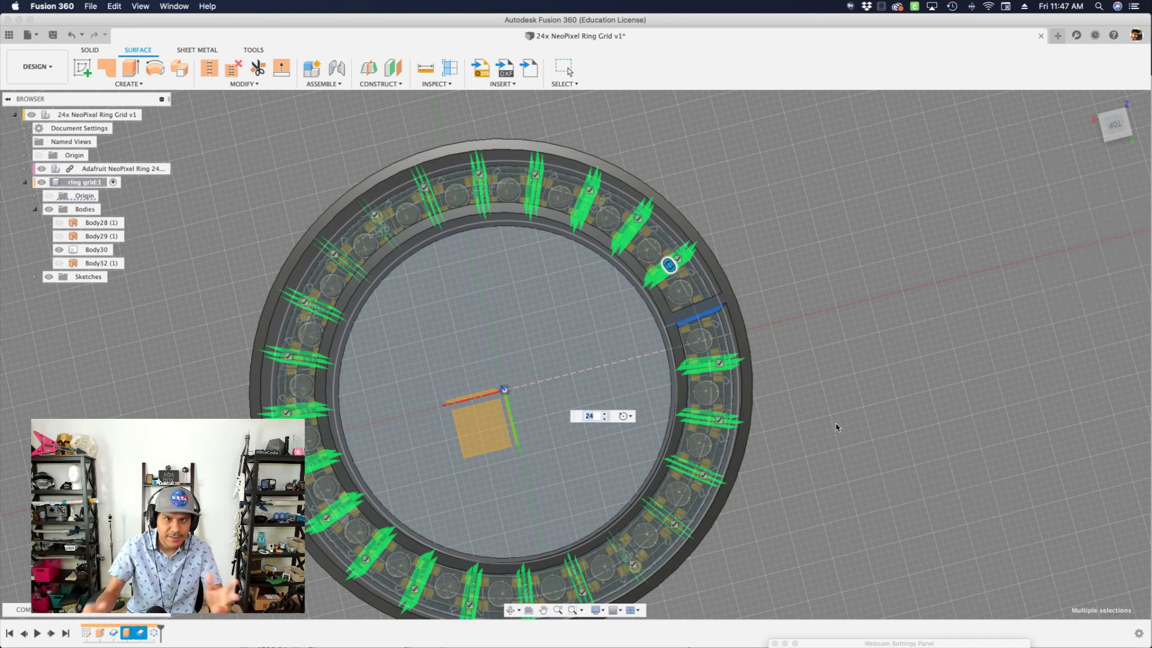
pyautogui.press('Return')
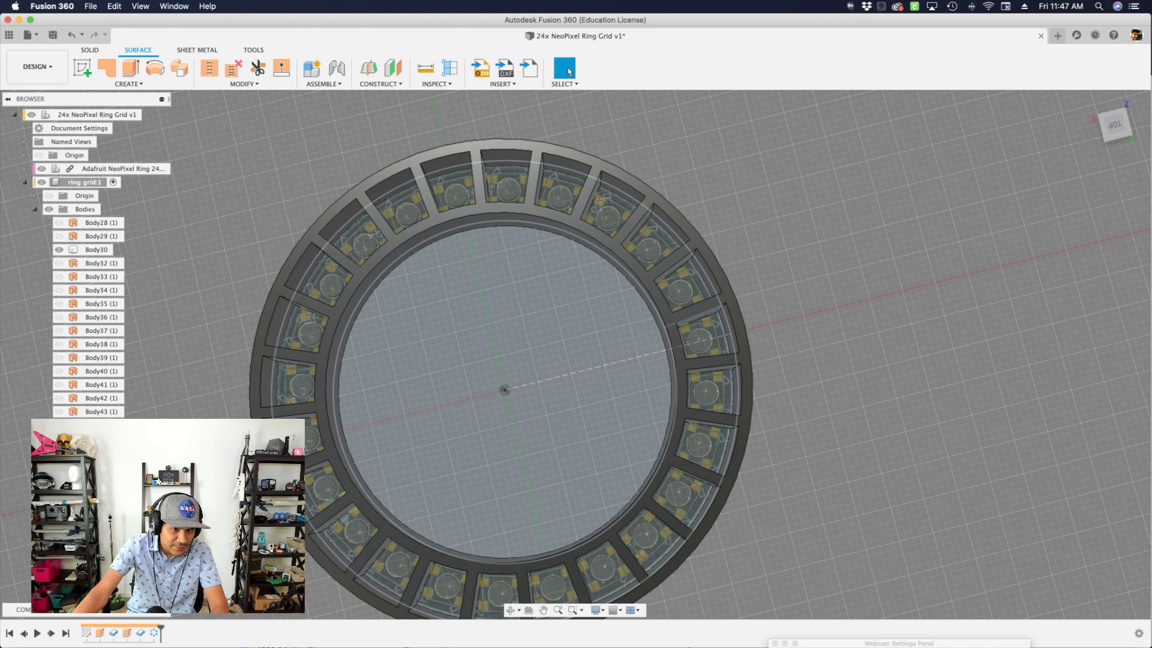
# Step: Inspect the ribbed Body30 ring from a tilted view
pyautogui.click(95, 251)
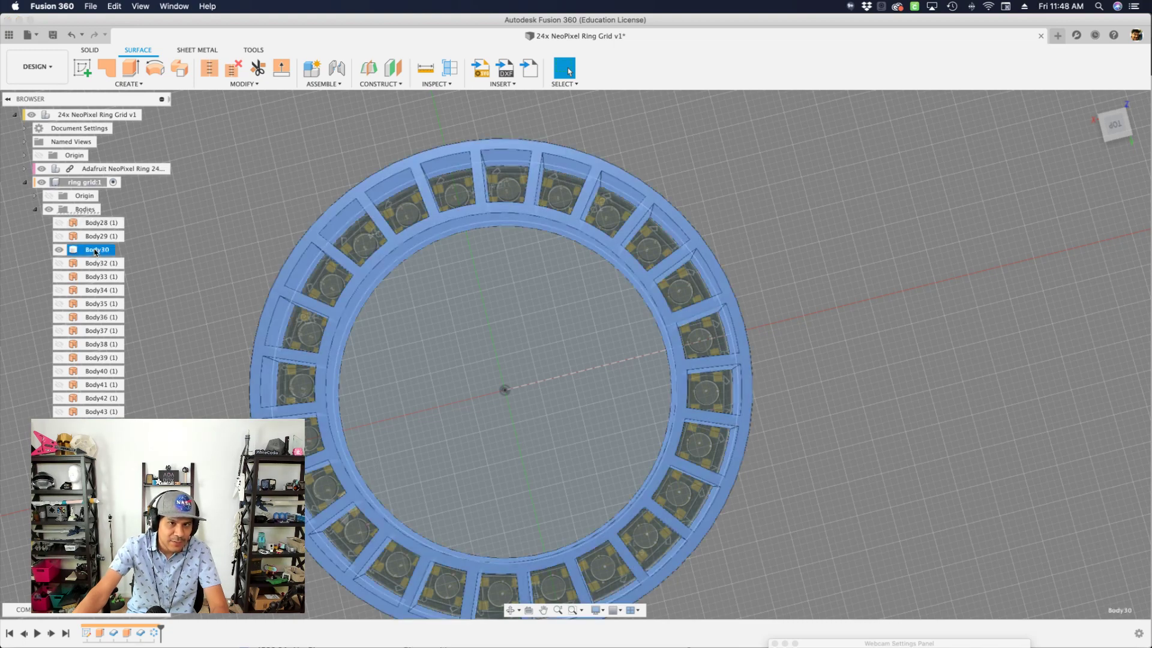
pyautogui.keyDown('shift'); pyautogui.moveTo(177, 360); pyautogui.dragTo(349, 238, button='middle'); pyautogui.keyUp('shift')
pyautogui.click(176, 324)
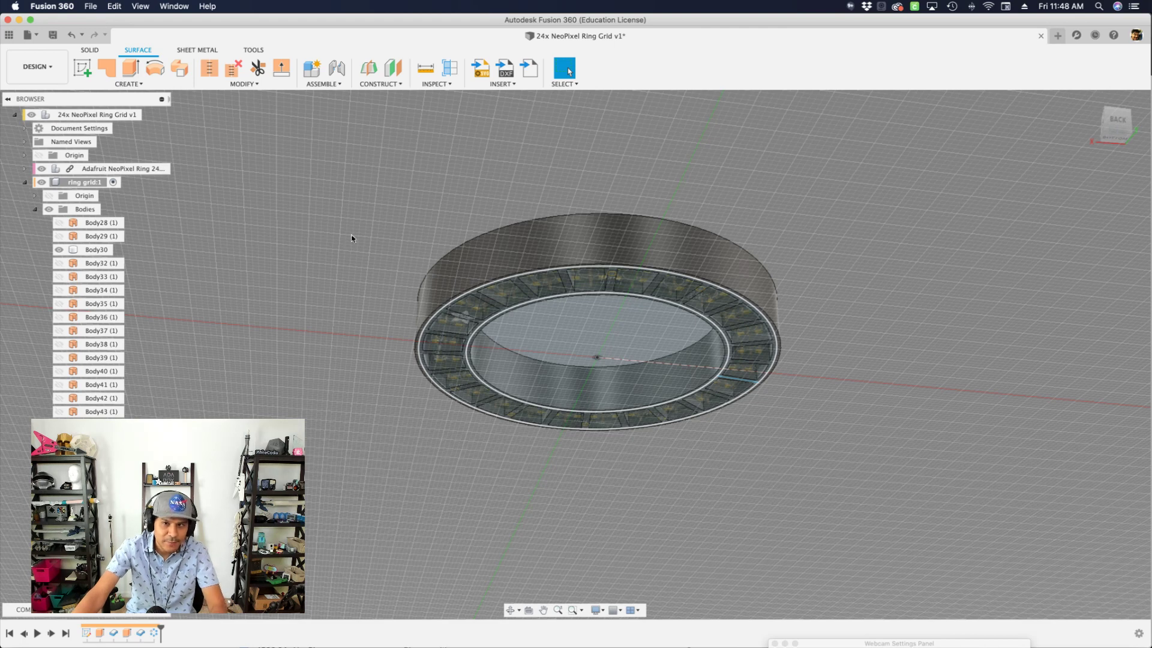
# Step: Activate the top-level 24x NeoPixel Ring Grid v1 component and orbit around the grid
pyautogui.click(148, 117)
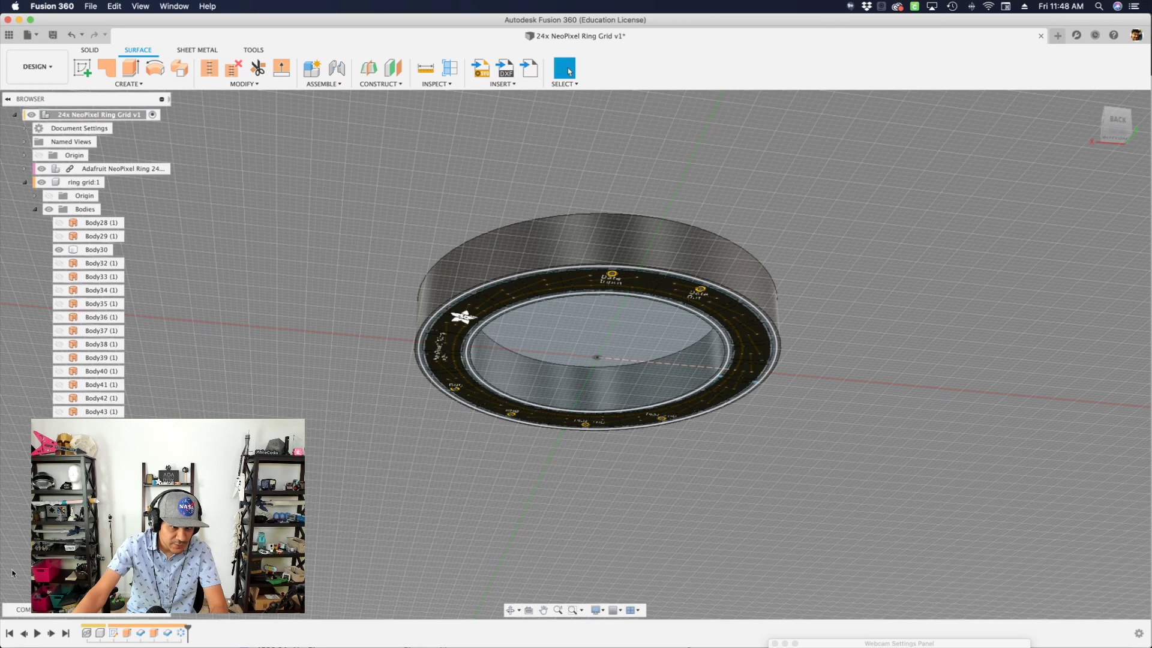
pyautogui.keyDown('shift'); pyautogui.moveTo(318, 390); pyautogui.dragTo(178, 160, button='middle'); pyautogui.keyUp('shift')
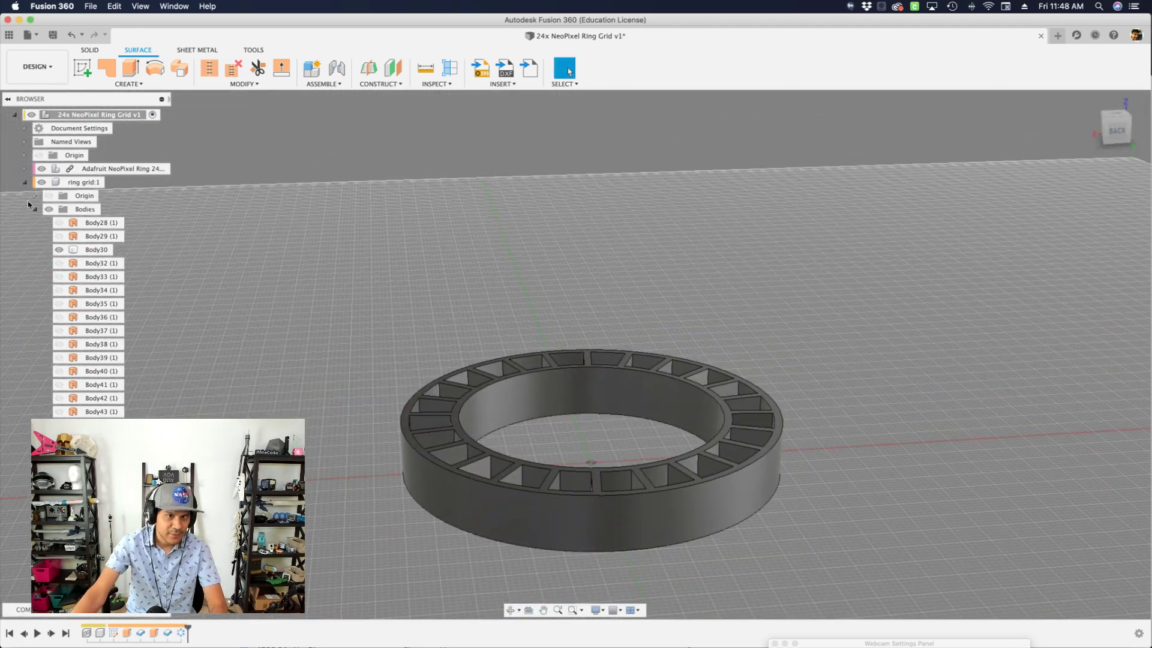
pyautogui.keyDown('shift'); pyautogui.moveTo(378, 430); pyautogui.dragTo(362, 398, button='middle'); pyautogui.keyUp('shift')
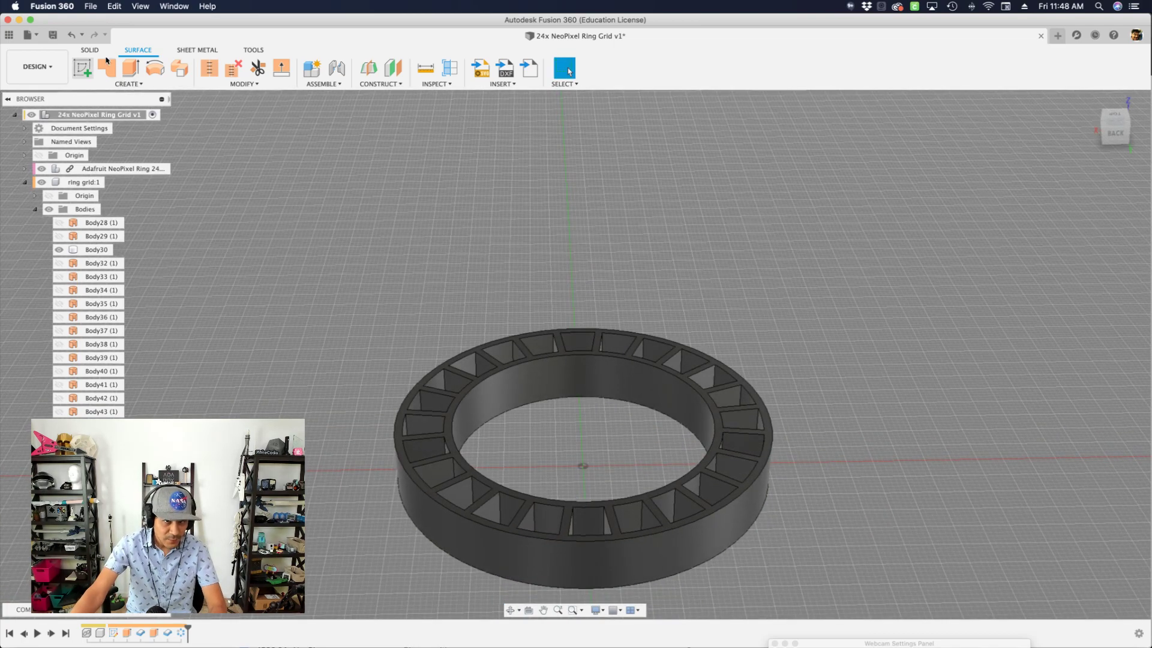
# Step: Add an XZ-plane section analysis through the ring and view the cut from below
pyautogui.click(449, 68)
pyautogui.click(558, 433)
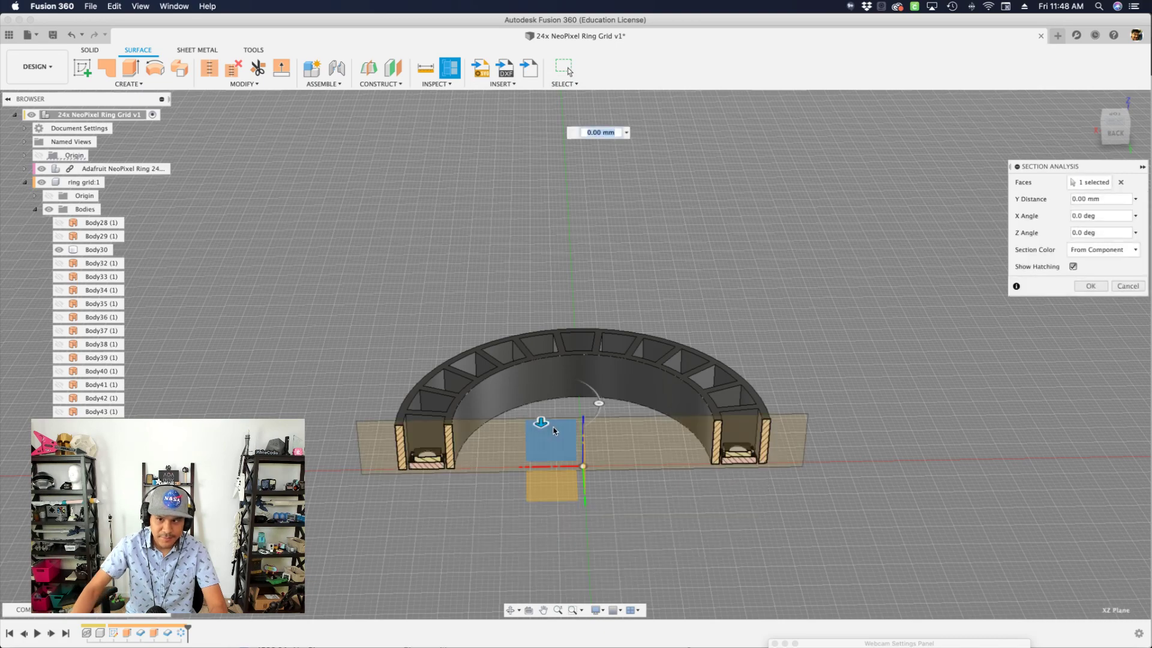
pyautogui.press('Return')
pyautogui.scroll(10, 736, 448)
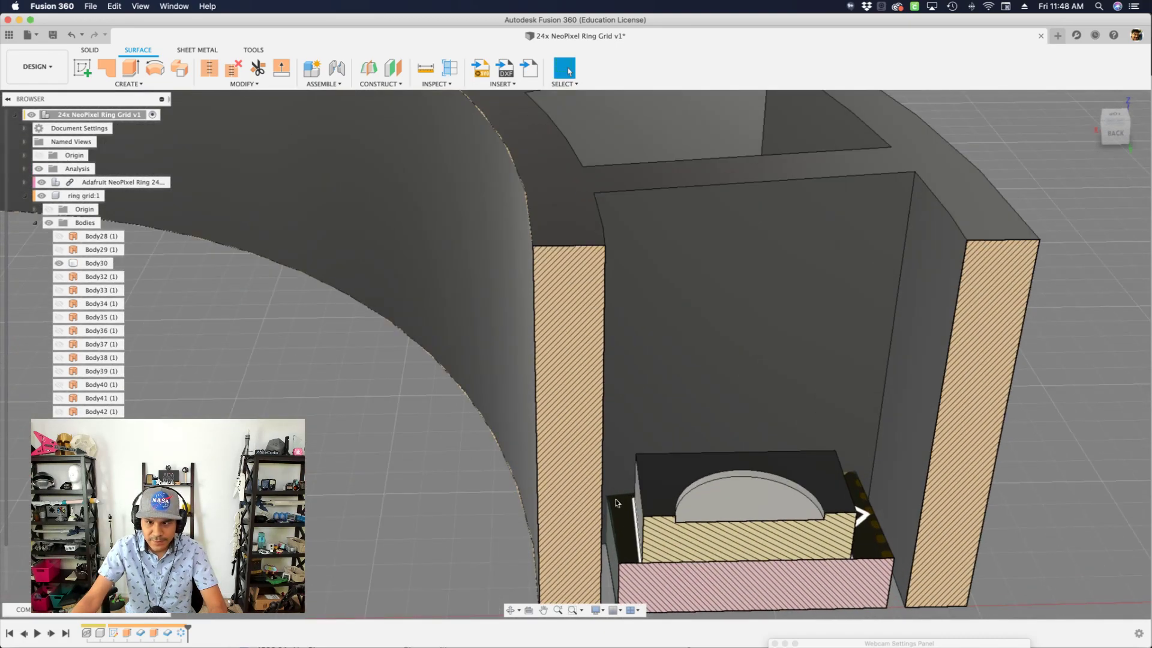
pyautogui.scroll(-5, 606, 456)
pyautogui.keyDown('shift'); pyautogui.moveTo(605, 456); pyautogui.dragTo(620, 426, button='middle'); pyautogui.keyUp('shift')
pyautogui.scroll(5, 620, 426)
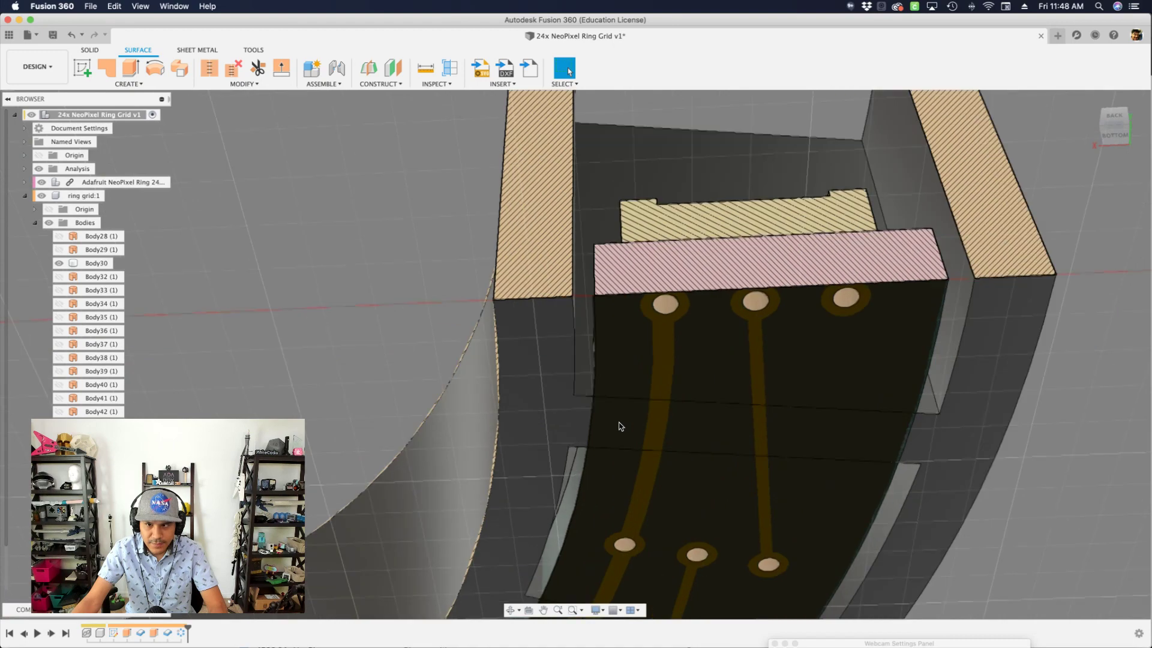
pyautogui.scroll(-5, 620, 426)
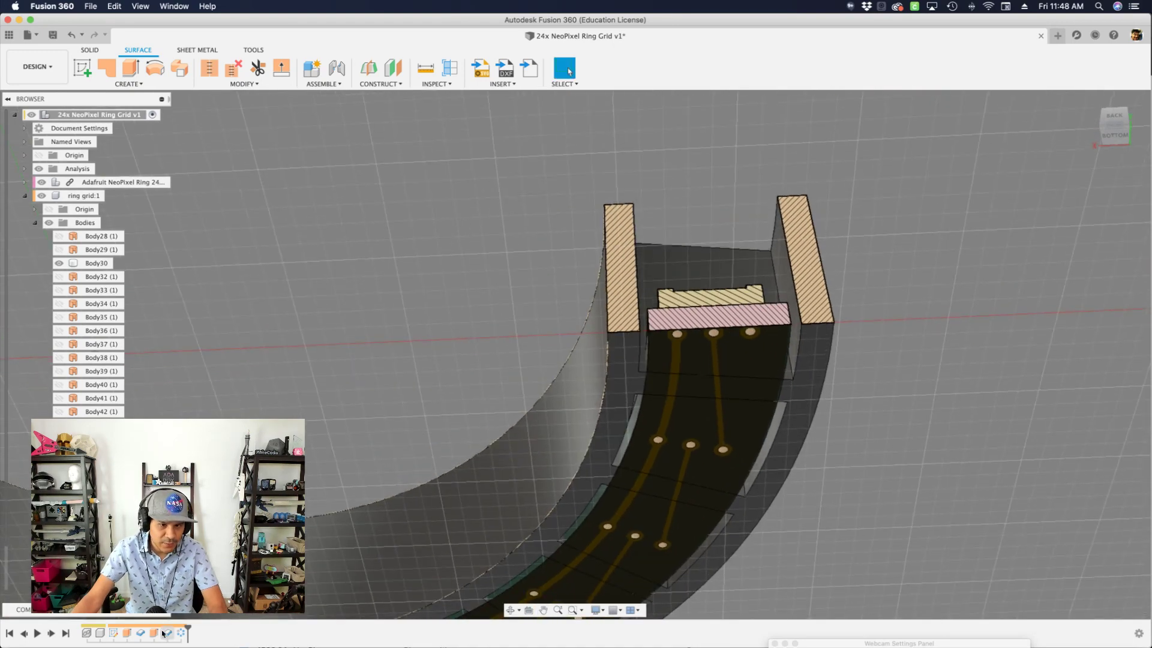
pyautogui.doubleClick(166, 633)
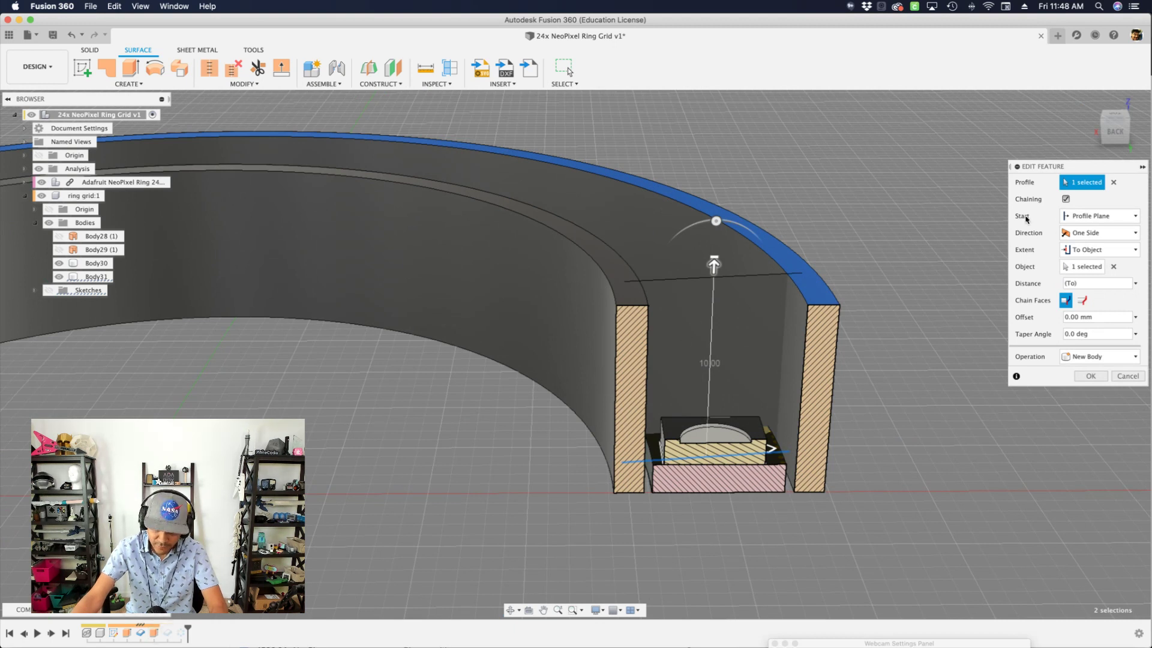
# Step: Set the wall extrude's start to Offset Plane at 2.5 mm and confirm
pyautogui.click(1080, 216)
pyautogui.click(1074, 233)
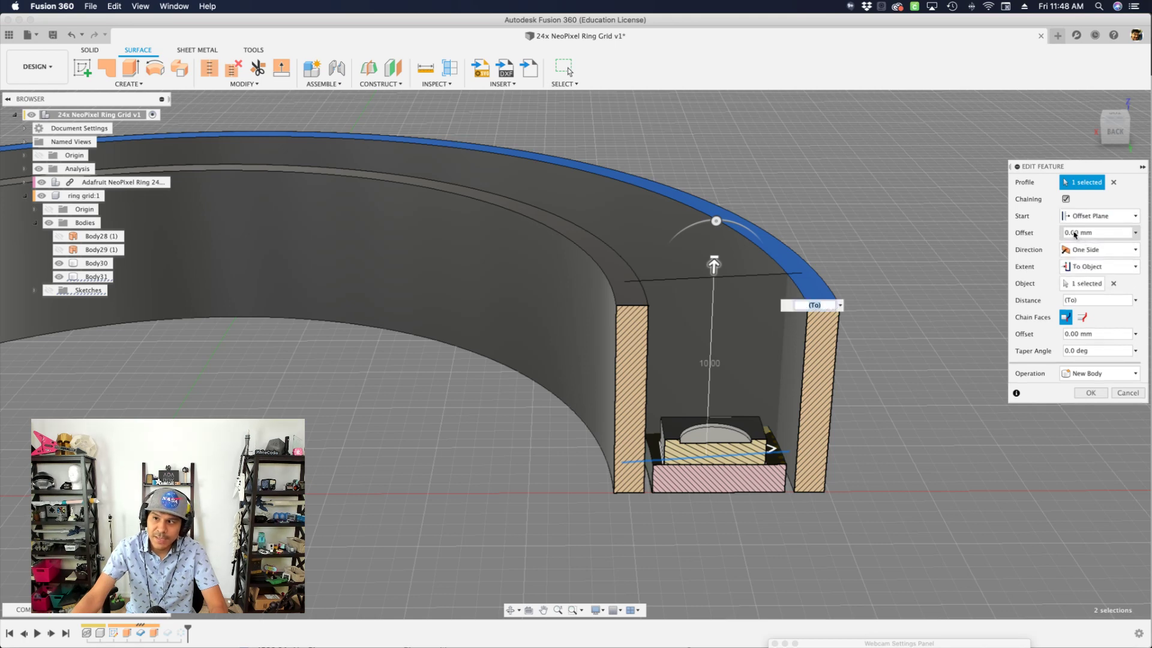
pyautogui.moveTo(1083, 234); pyautogui.dragTo(1050, 233)
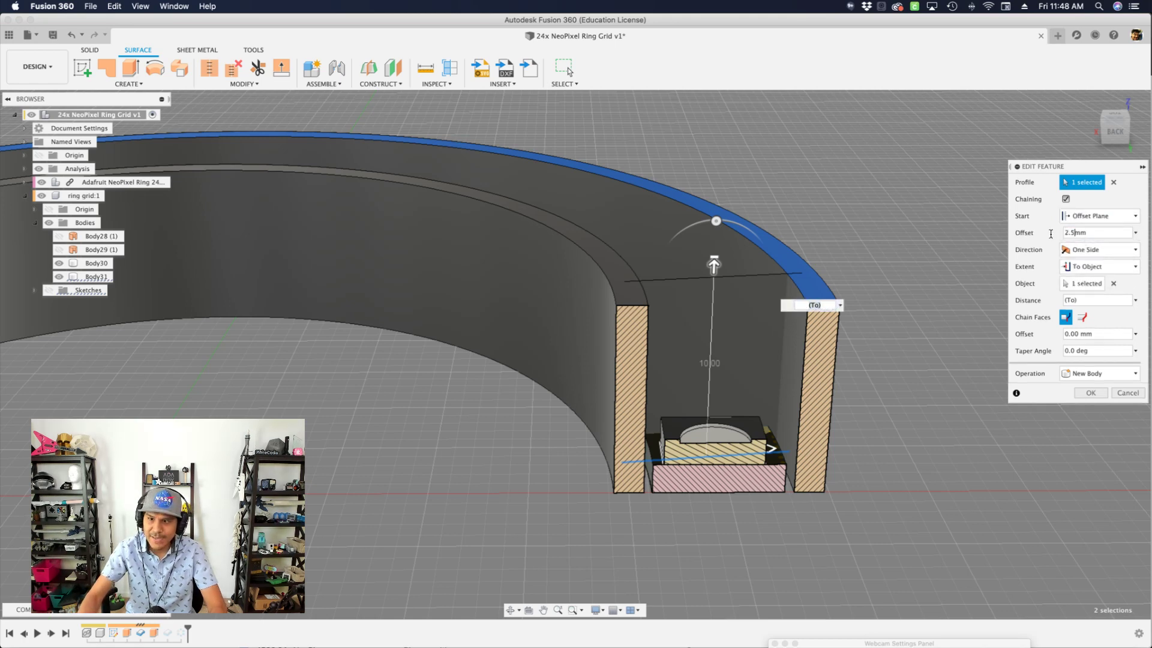
pyautogui.scroll(5, 777, 420)
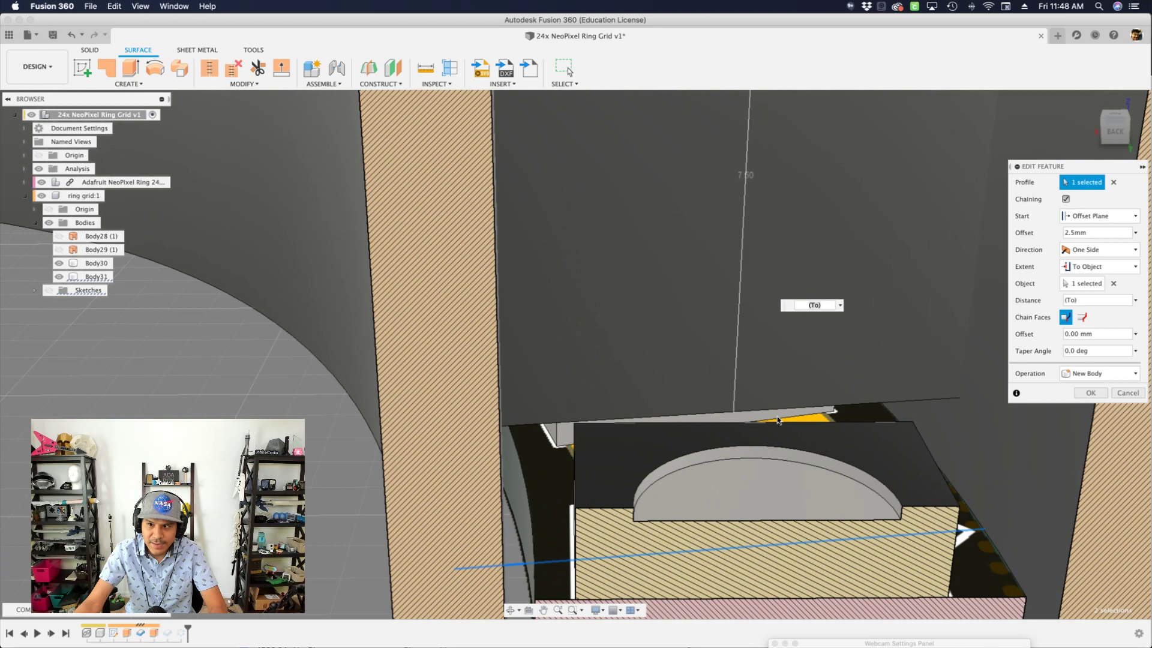
pyautogui.scroll(-10, 777, 420)
pyautogui.keyDown('shift'); pyautogui.moveTo(496, 476); pyautogui.dragTo(503, 468, button='middle'); pyautogui.keyUp('shift')
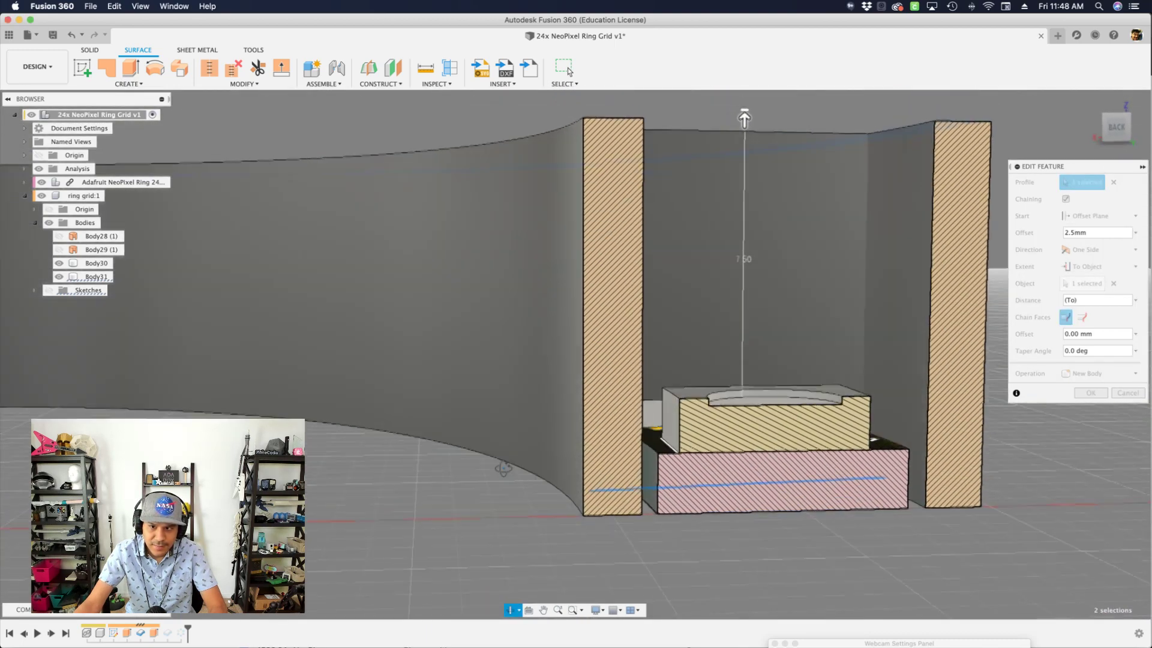
pyautogui.press('Return')
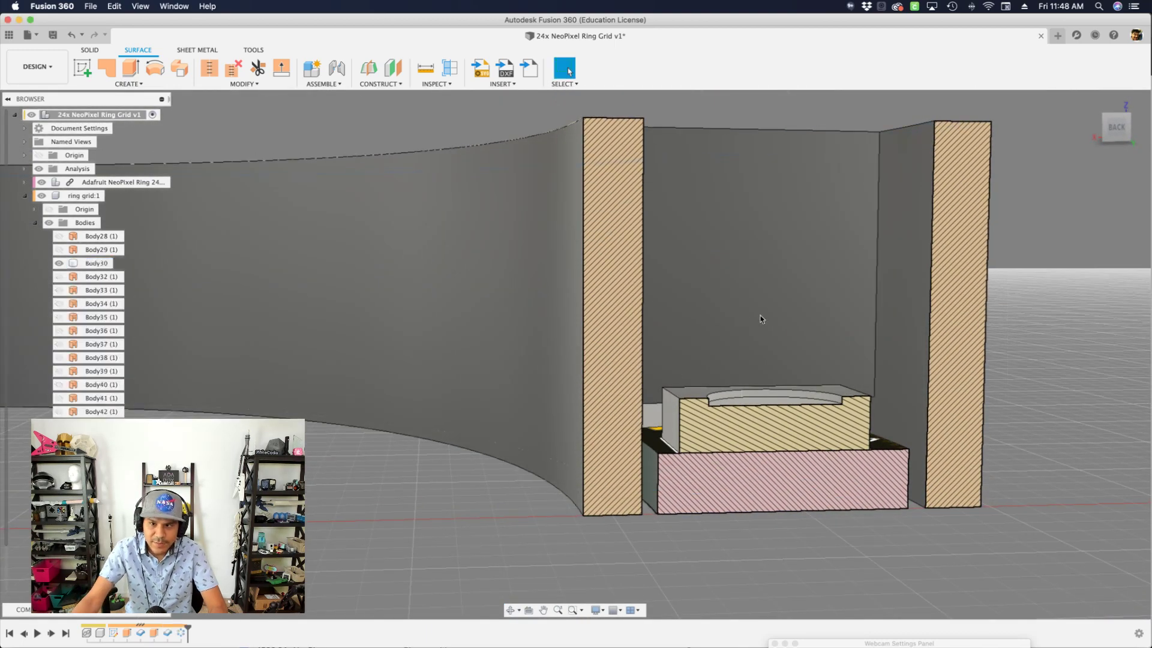
pyautogui.scroll(-8, 792, 324)
# Step: Re-confirm the wall extrude and look down into a ring cell around an LED
pyautogui.keyDown('shift'); pyautogui.moveTo(620, 390); pyautogui.dragTo(314, 399, button='middle'); pyautogui.keyUp('shift')
pyautogui.scroll(5, 484, 385)
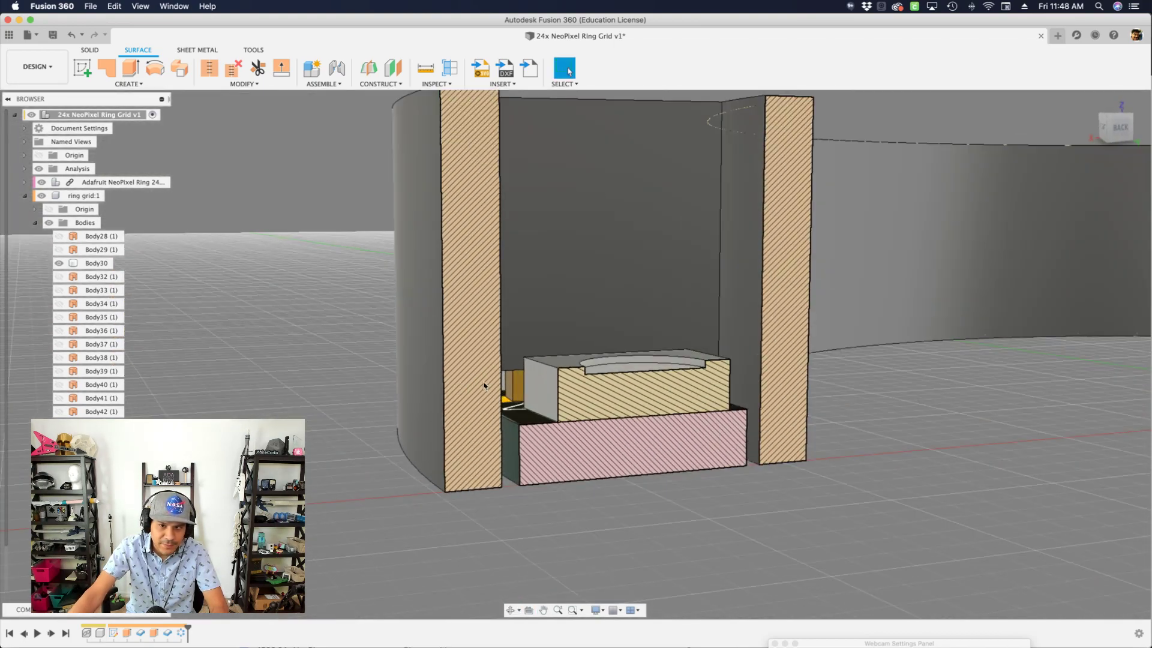
pyautogui.scroll(5, 484, 386)
pyautogui.scroll(-10, 537, 357)
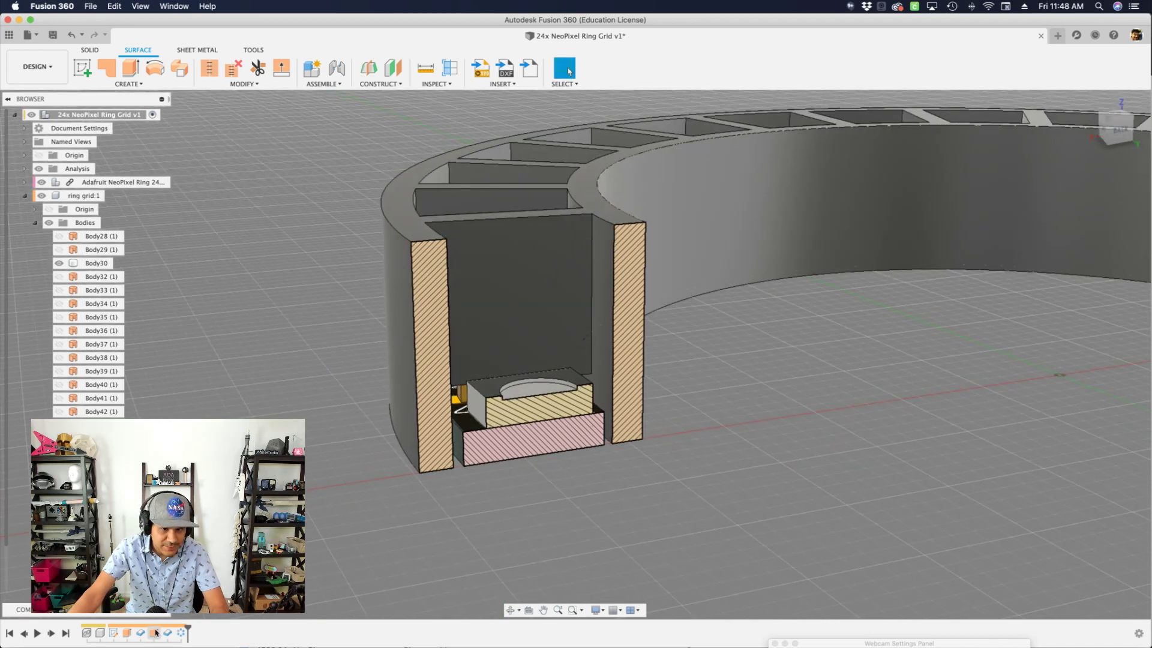
pyautogui.doubleClick(154, 633)
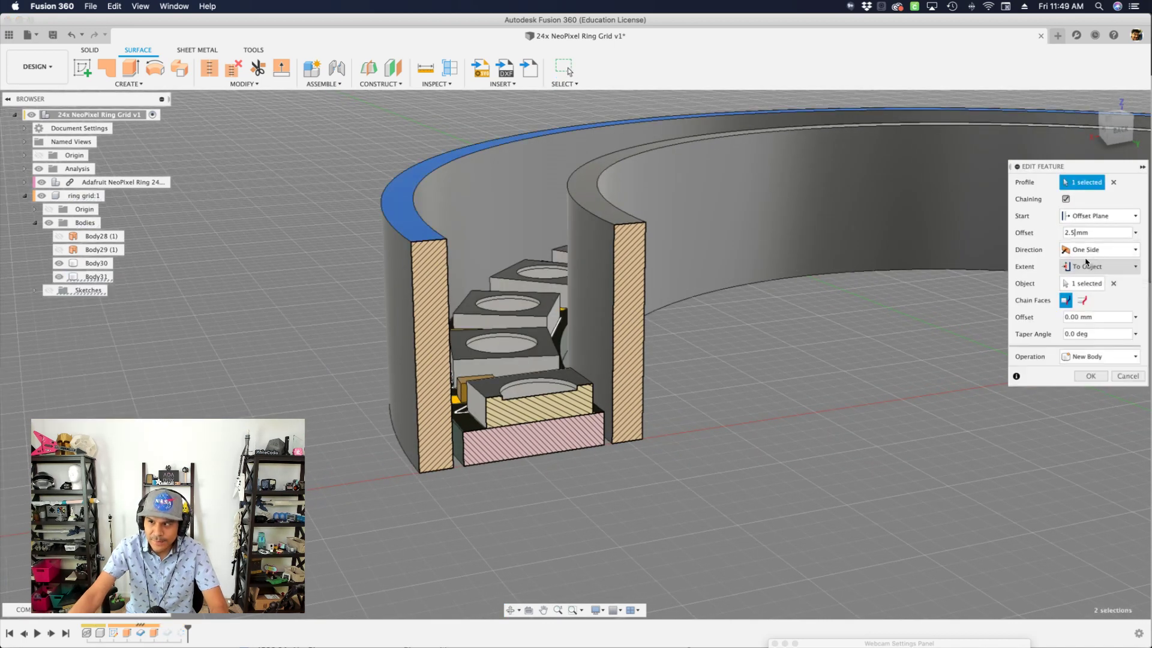
pyautogui.press('Return')
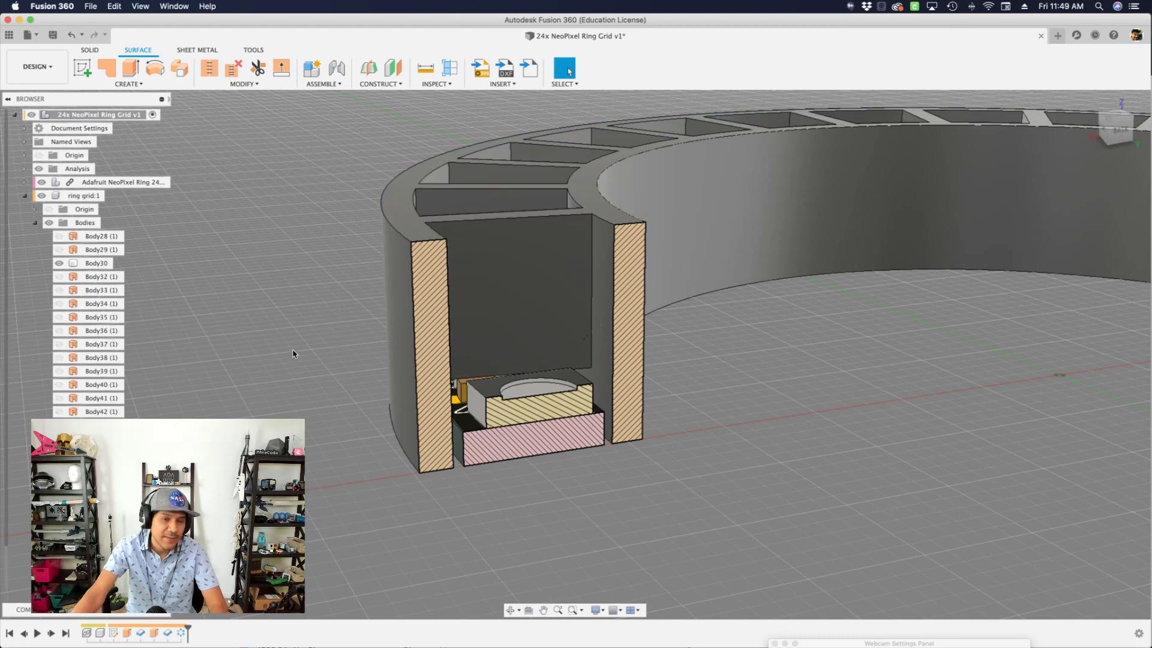
pyautogui.keyDown('shift'); pyautogui.moveTo(294, 354); pyautogui.dragTo(501, 461, button='middle'); pyautogui.keyUp('shift')
# Step: Switch to the Solid tools and enable all selection filters
pyautogui.scroll(5, 501, 462)
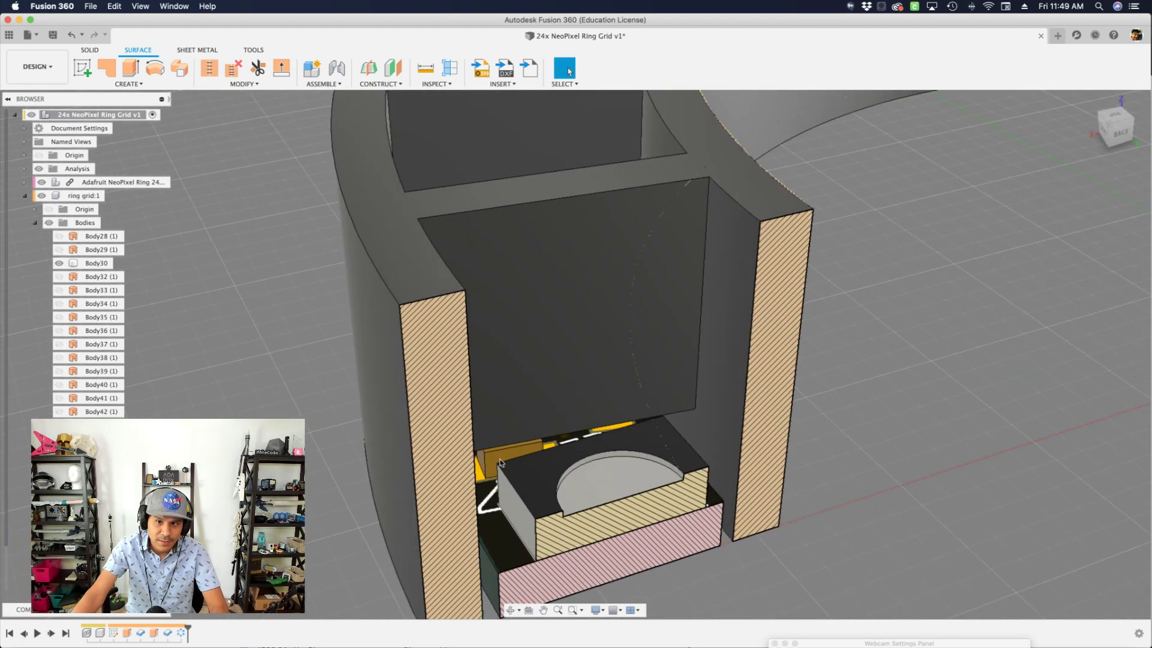
pyautogui.scroll(5, 501, 462)
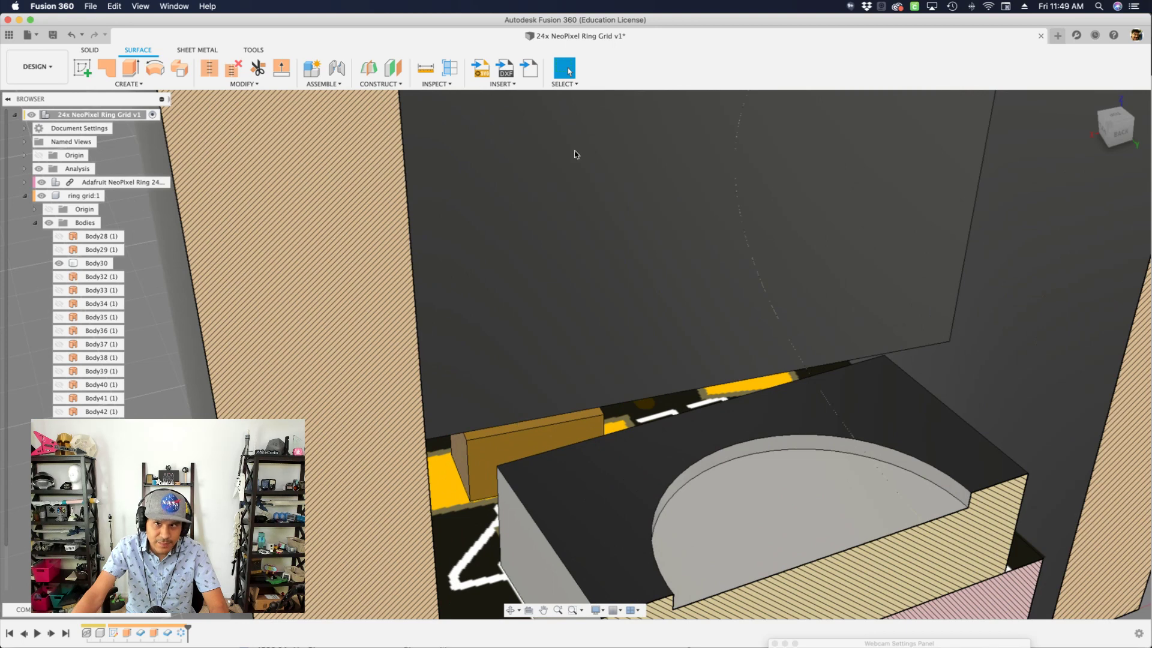
pyautogui.click(99, 50)
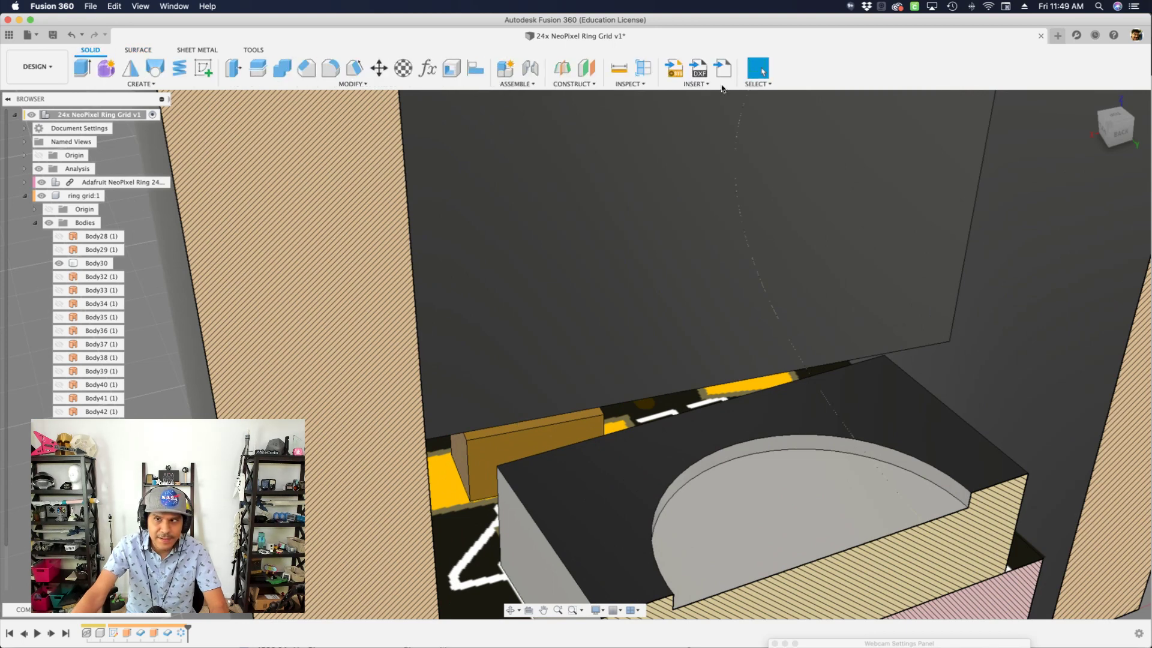
pyautogui.click(757, 84)
pyautogui.moveTo(803, 150)
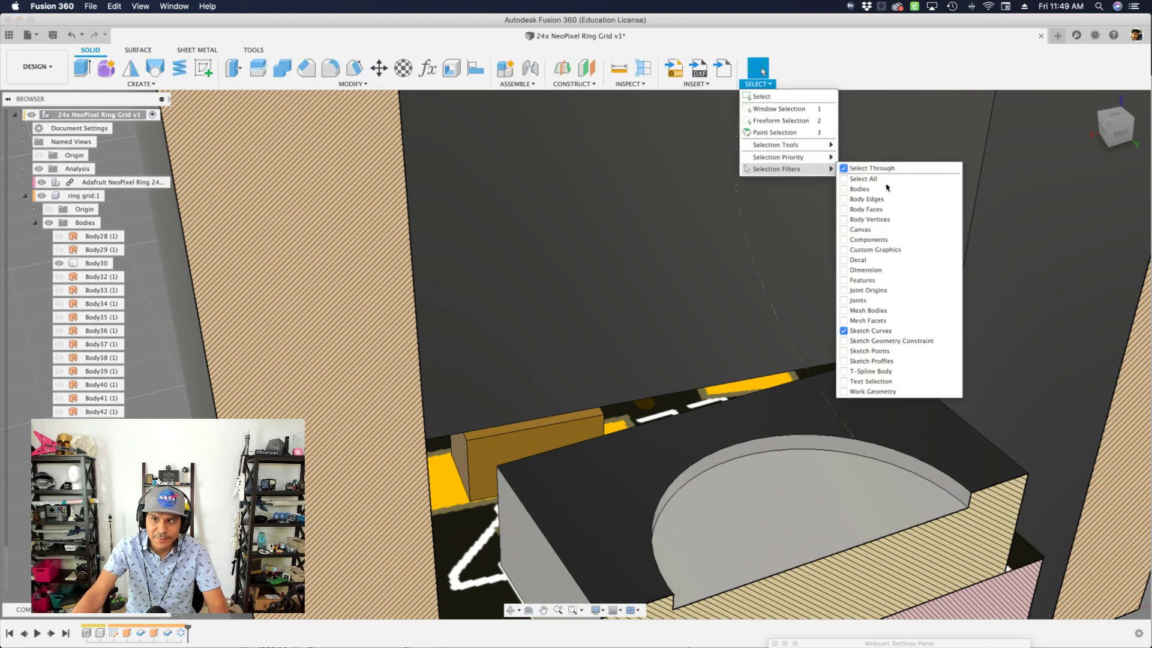
pyautogui.click(871, 179)
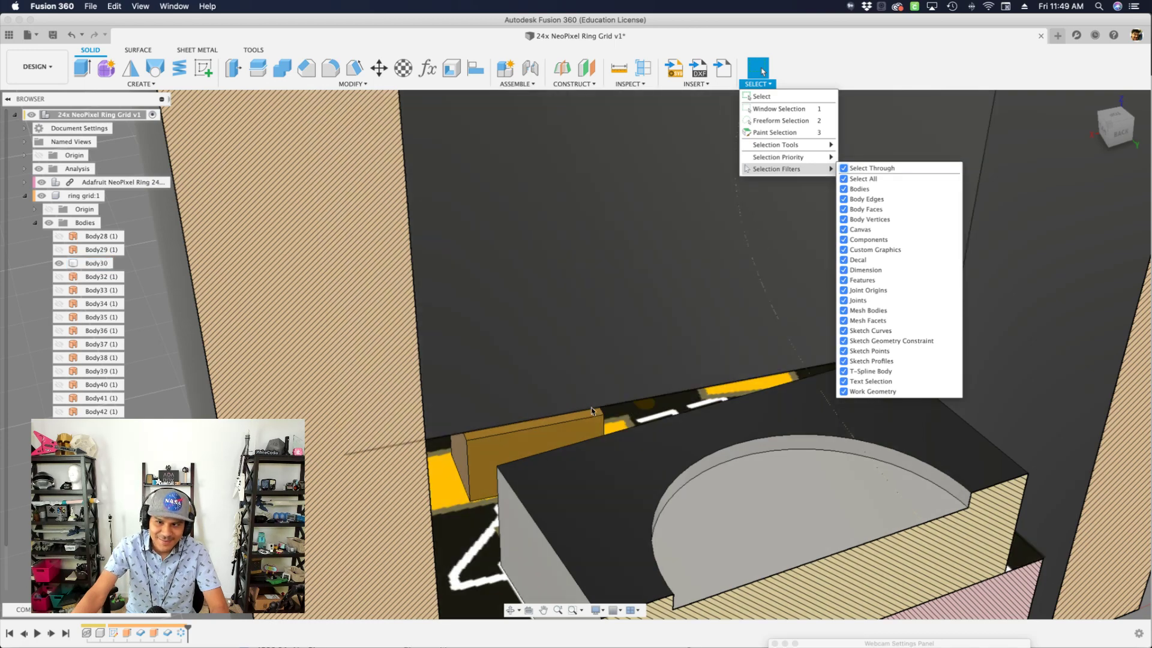
# Step: Select the LED's top face to check its roughly 0.43 mm clearance
pyautogui.scroll(-5, 489, 397)
pyautogui.keyDown('shift'); pyautogui.moveTo(378, 398); pyautogui.dragTo(390, 408, button='middle'); pyautogui.keyUp('shift')
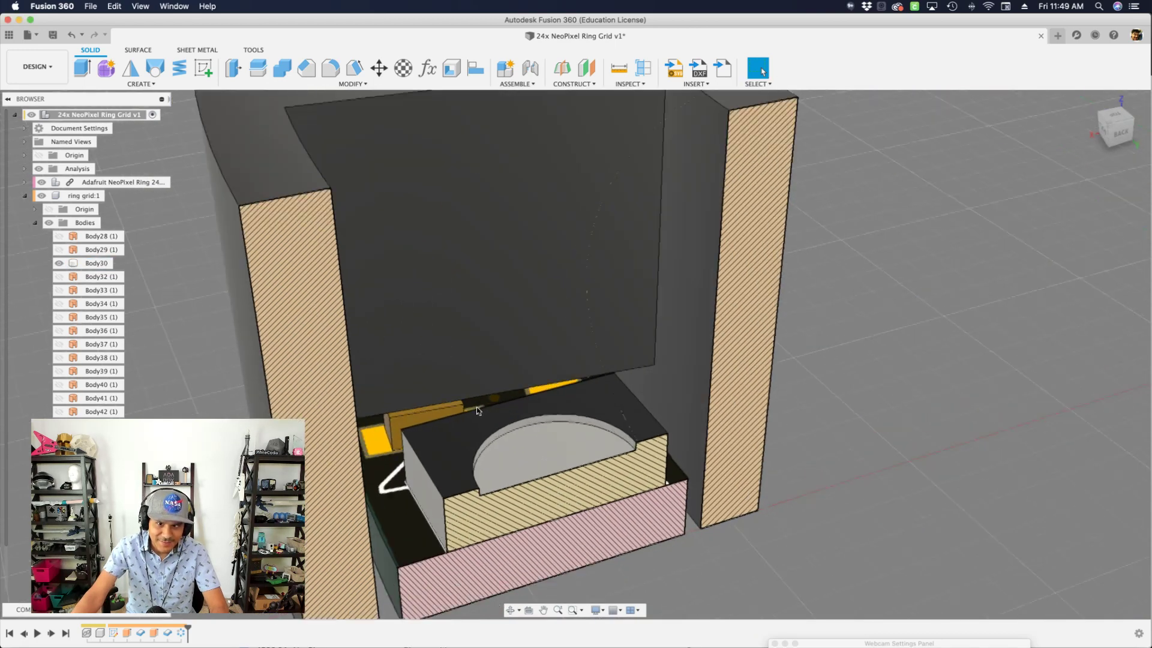
pyautogui.scroll(5, 393, 410)
pyautogui.scroll(5, 397, 407)
pyautogui.click(397, 417)
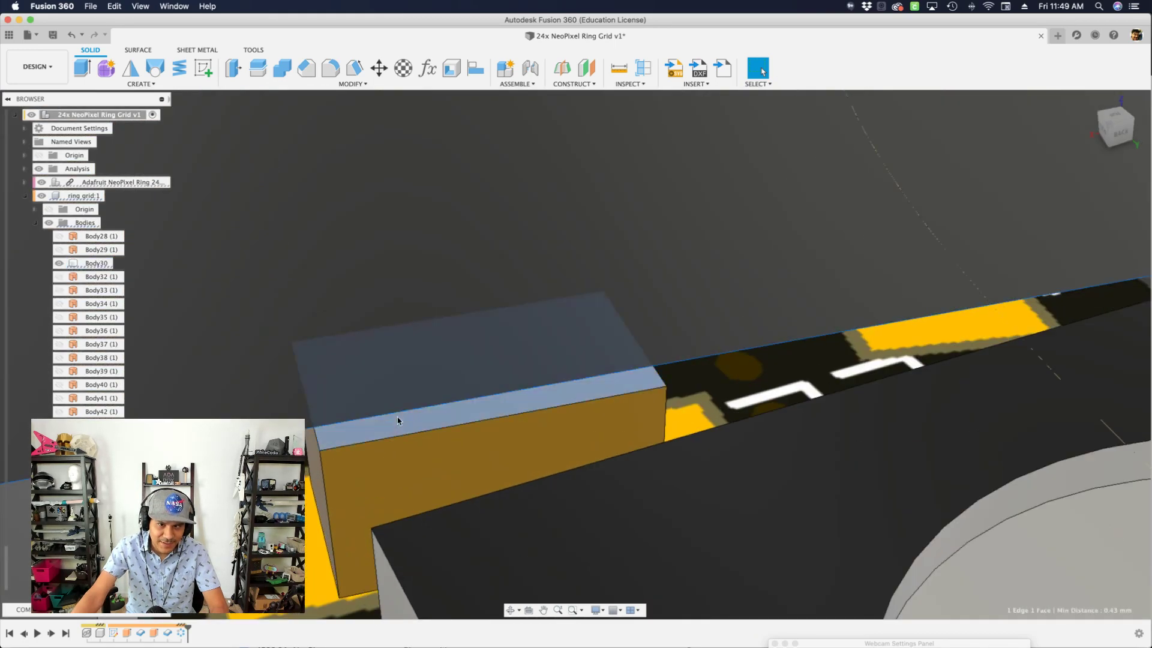
pyautogui.scroll(-5, 397, 414)
pyautogui.scroll(-3, 397, 416)
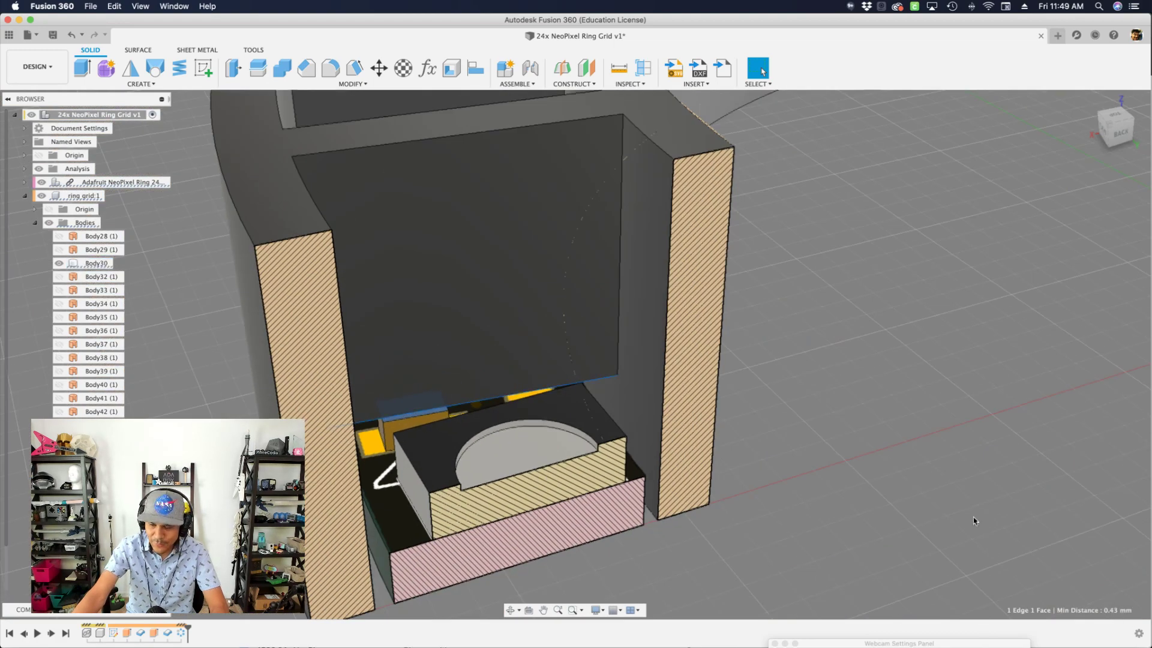
pyautogui.scroll(-8, 974, 521)
pyautogui.moveTo(915, 457); pyautogui.dragTo(656, 485, button='middle')
pyautogui.scroll(-2, 588, 414)
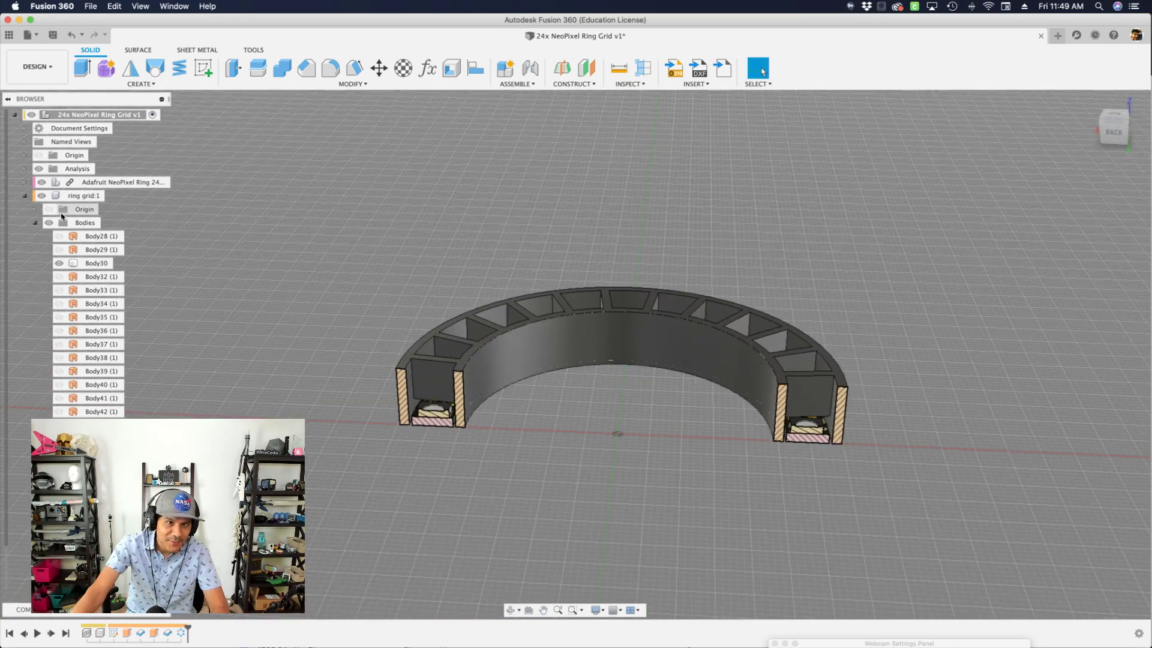
# Step: Hide the section analysis so the full ring with all 24 LED compartments shows
pyautogui.scroll(-1, 139, 329)
pyautogui.scroll(3, 232, 249)
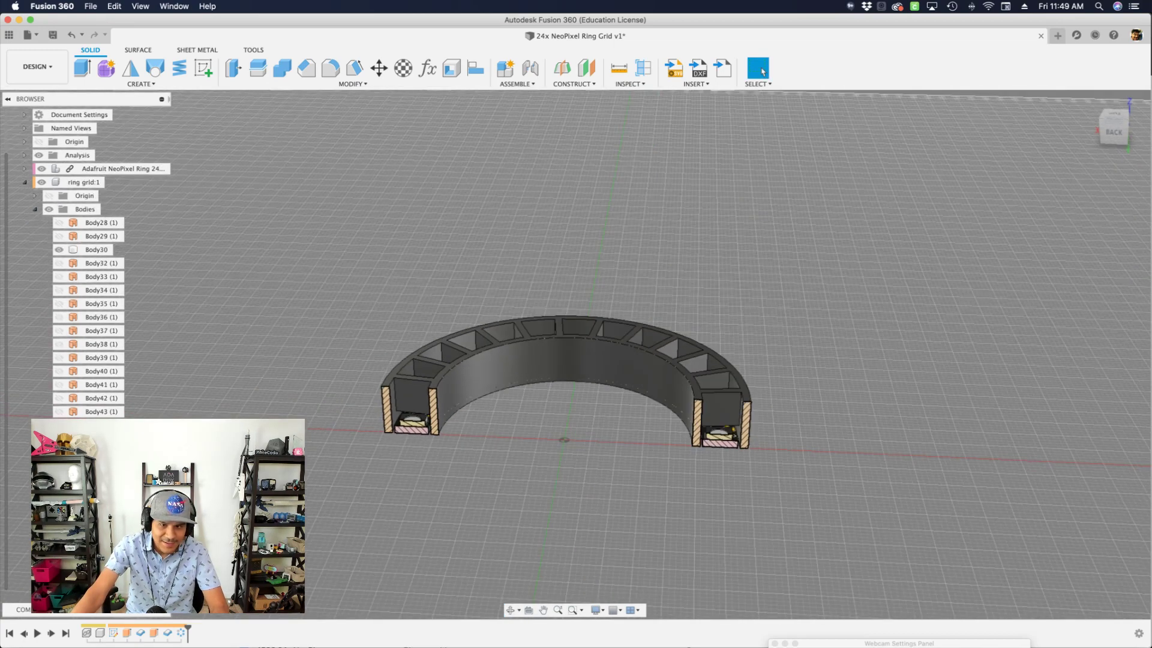
pyautogui.click(39, 155)
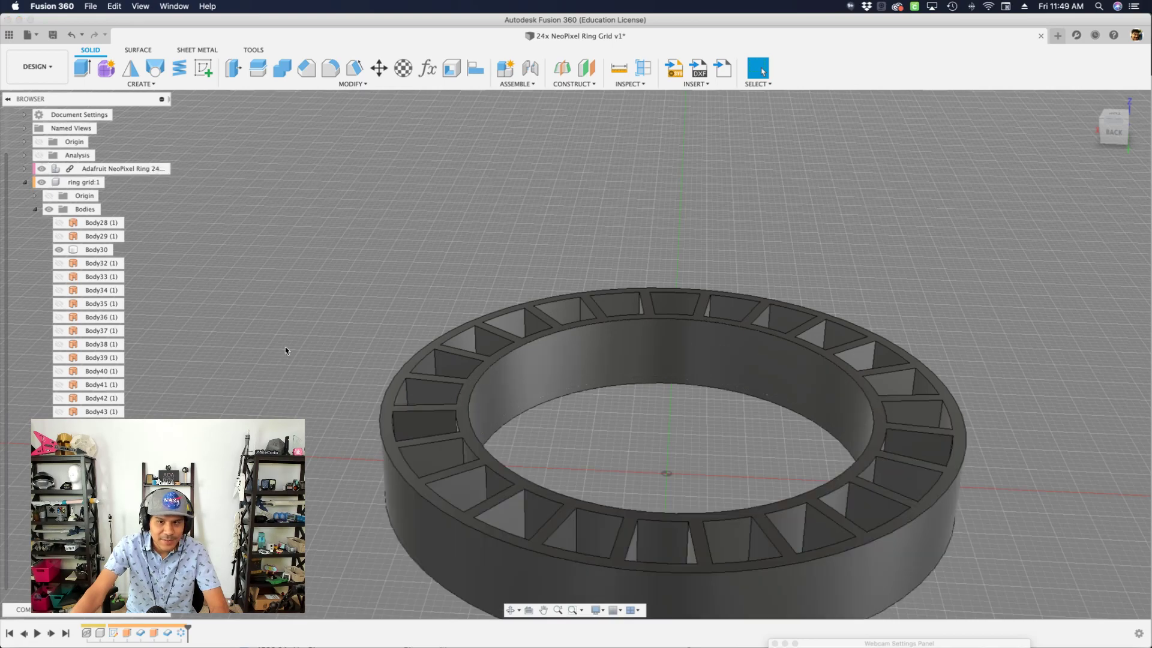
pyautogui.keyDown('shift'); pyautogui.moveTo(288, 354); pyautogui.dragTo(369, 339, button='middle'); pyautogui.keyUp('shift')
# Step: Orbit the view to inspect the complete ring grid from the side
pyautogui.scroll(2, 624, 372)
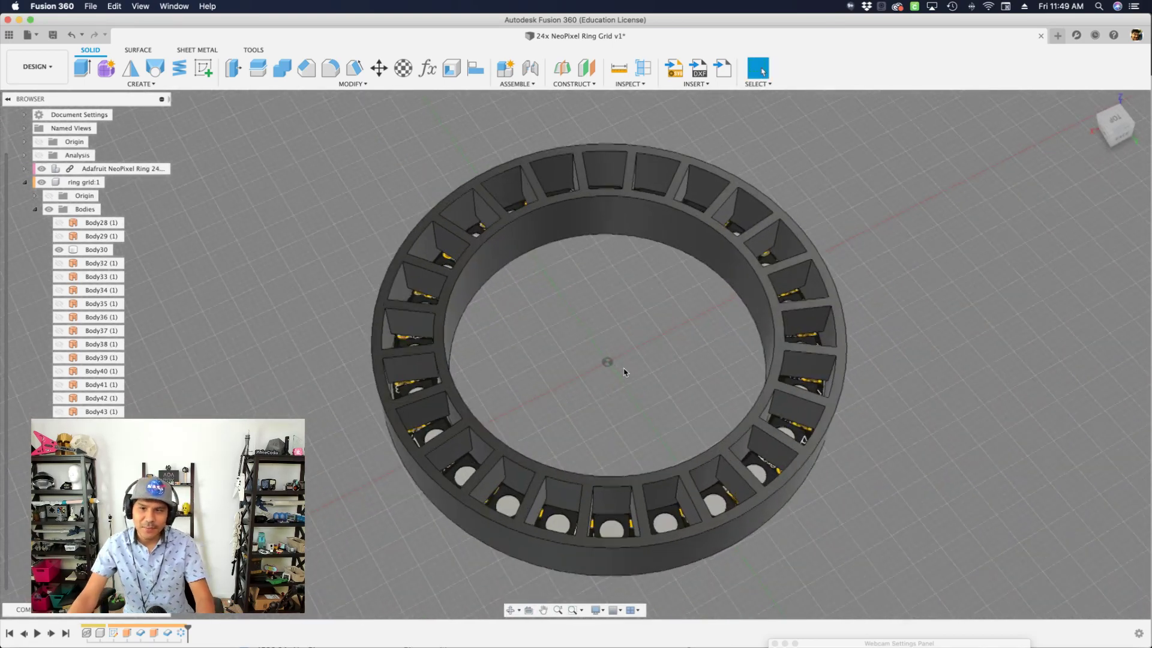
pyautogui.scroll(-2, 624, 372)
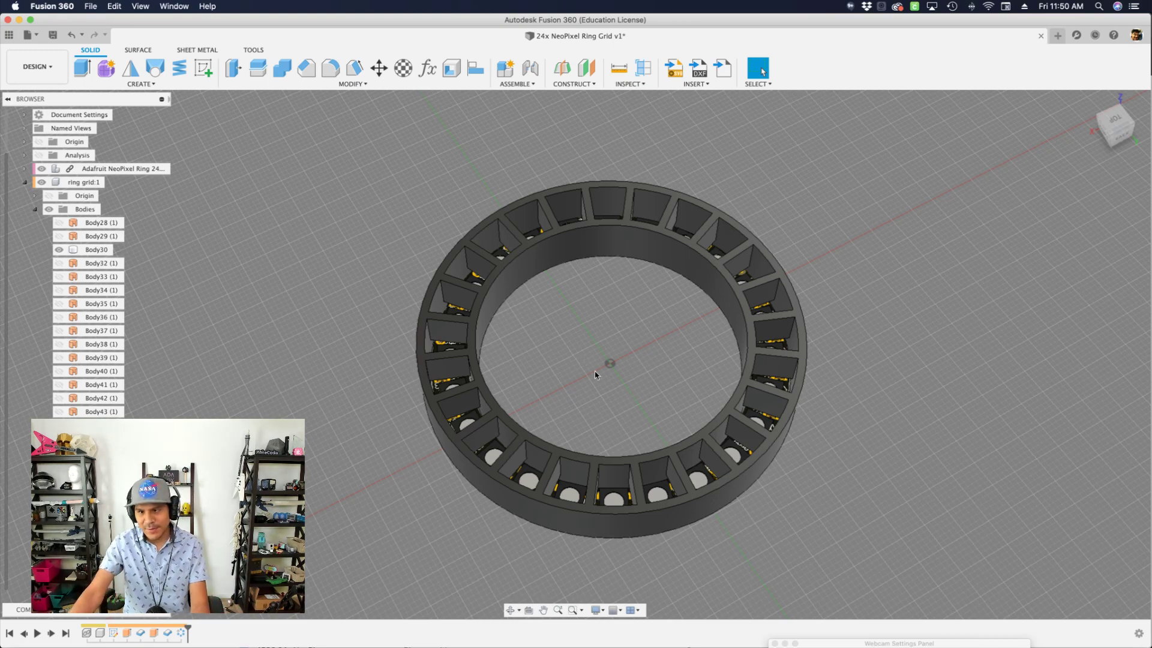
pyautogui.keyDown('shift'); pyautogui.moveTo(596, 375); pyautogui.dragTo(670, 510, button='middle'); pyautogui.keyUp('shift')
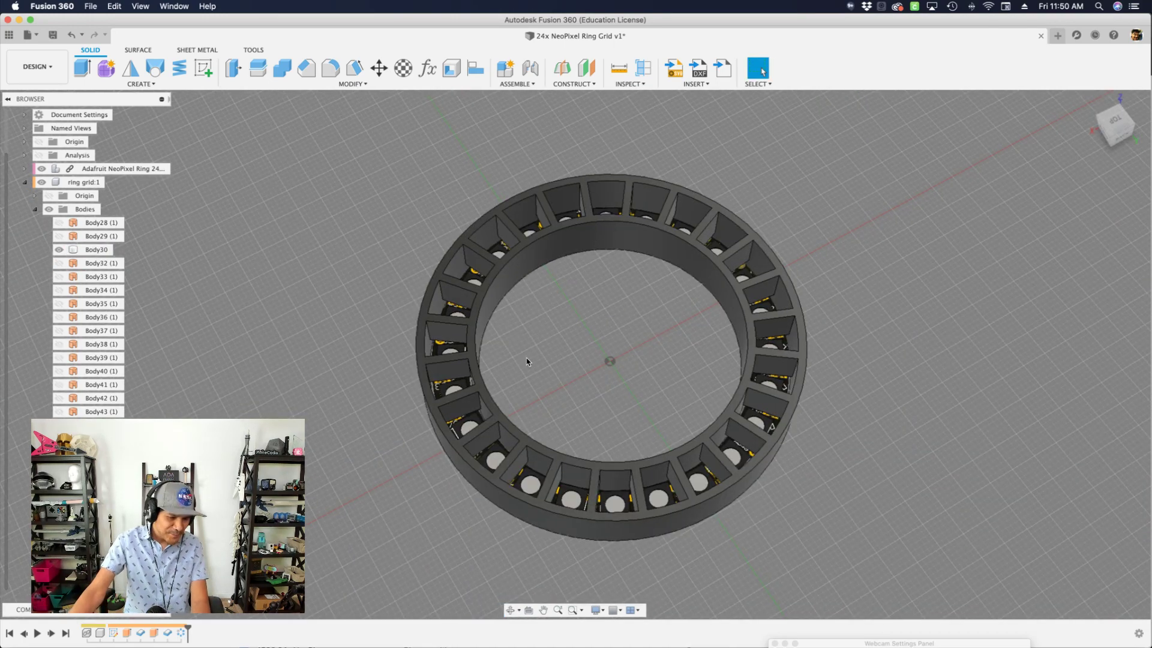
pyautogui.press('super+Tab')
pyautogui.press('super+Tab')
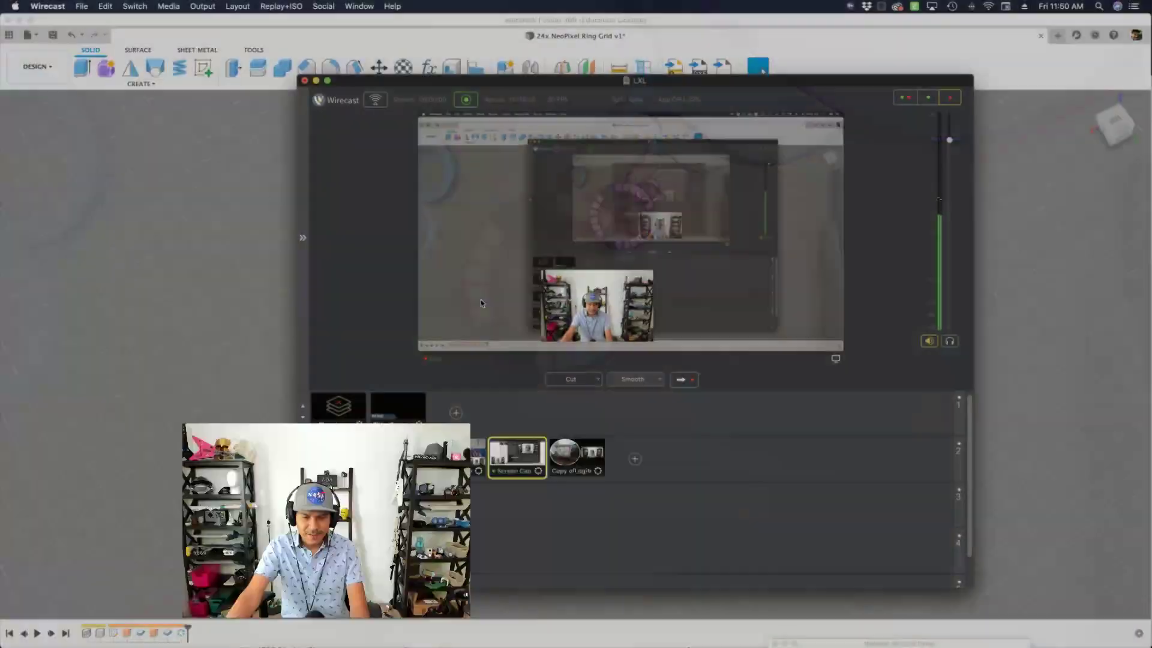
# Step: Bring Chrome forward and scroll through the NeoPixel Ring product page
pyautogui.press('super+Tab')
pyautogui.click(112, 27)
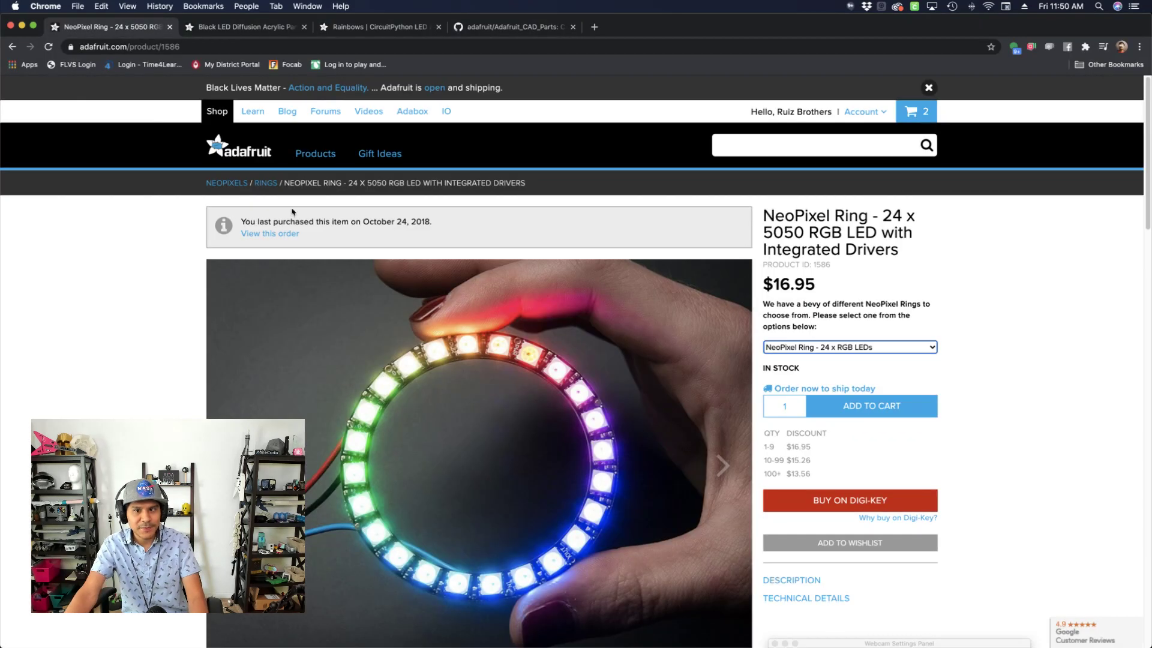
pyautogui.scroll(-1, 560, 255)
pyautogui.scroll(-3, 559, 255)
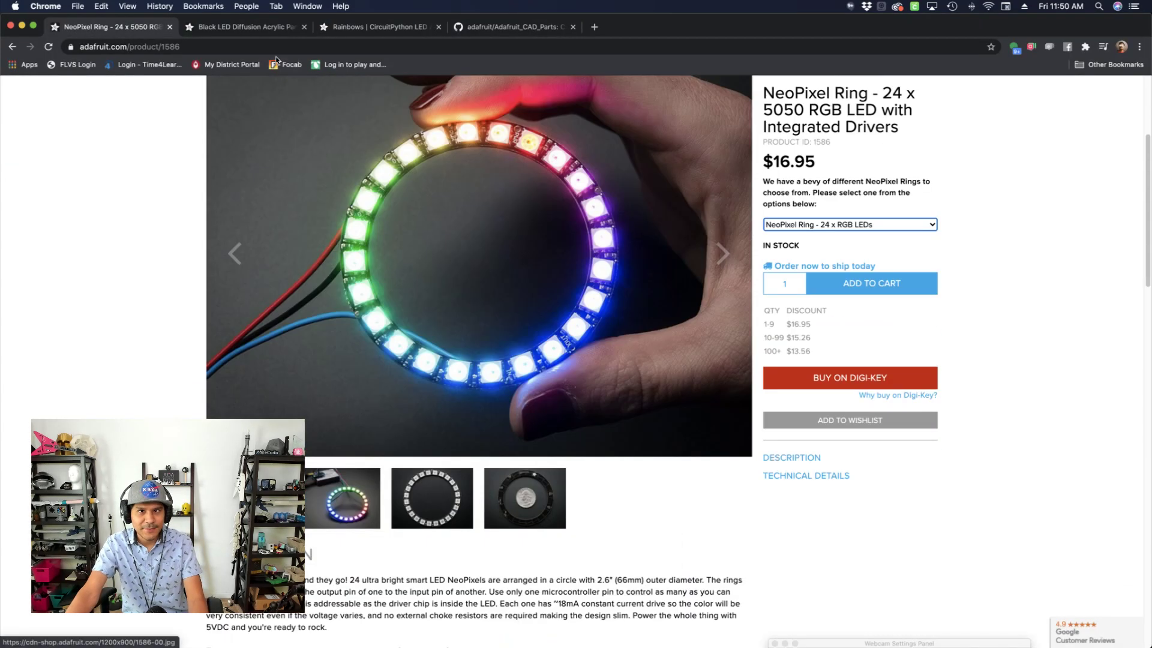
# Step: Look over the black LED diffusion acrylic page, then the CircuitPython LED Animations Rainbows guide
pyautogui.click(240, 27)
pyautogui.scroll(3, 390, 293)
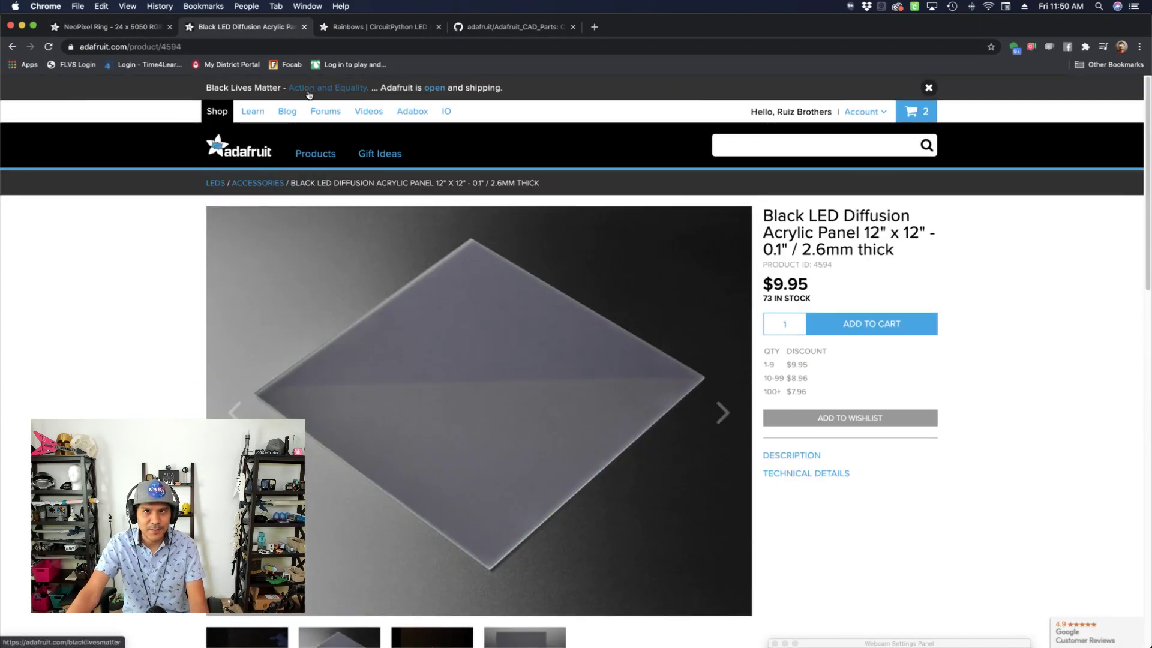
pyautogui.click(354, 27)
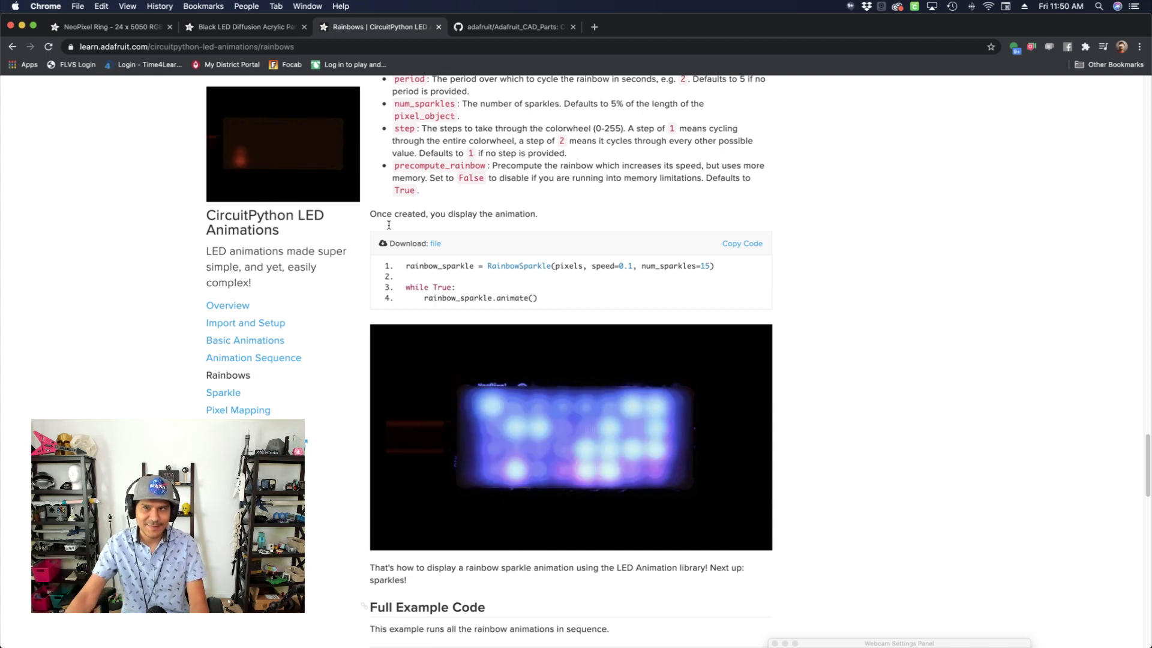
pyautogui.press('super+Tab')
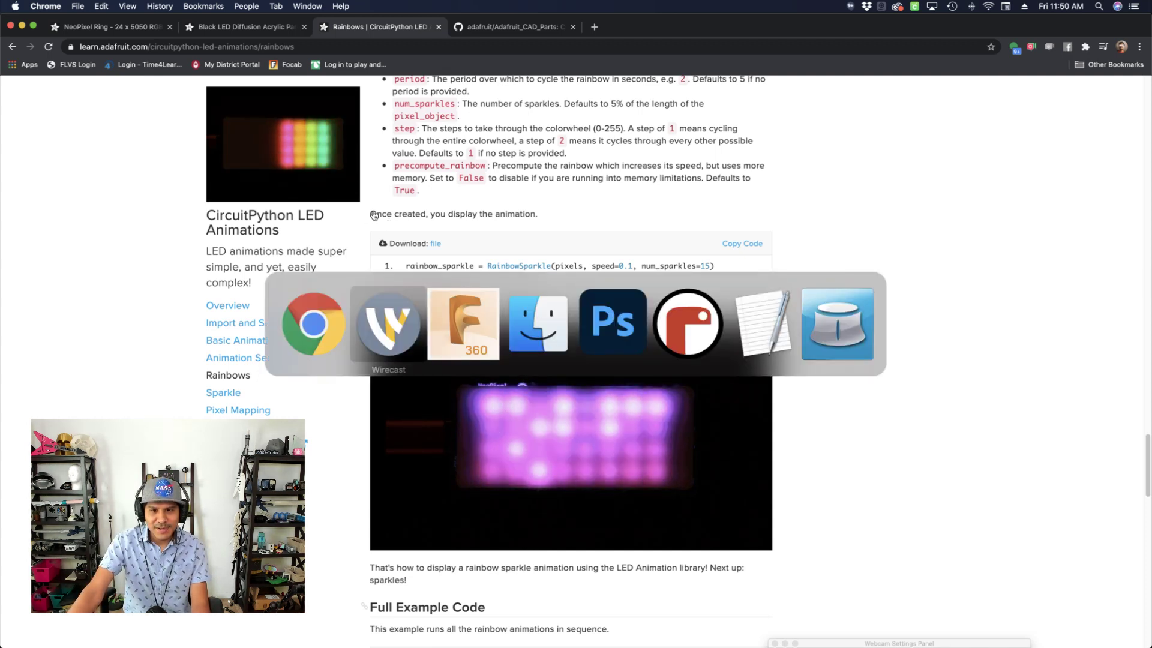